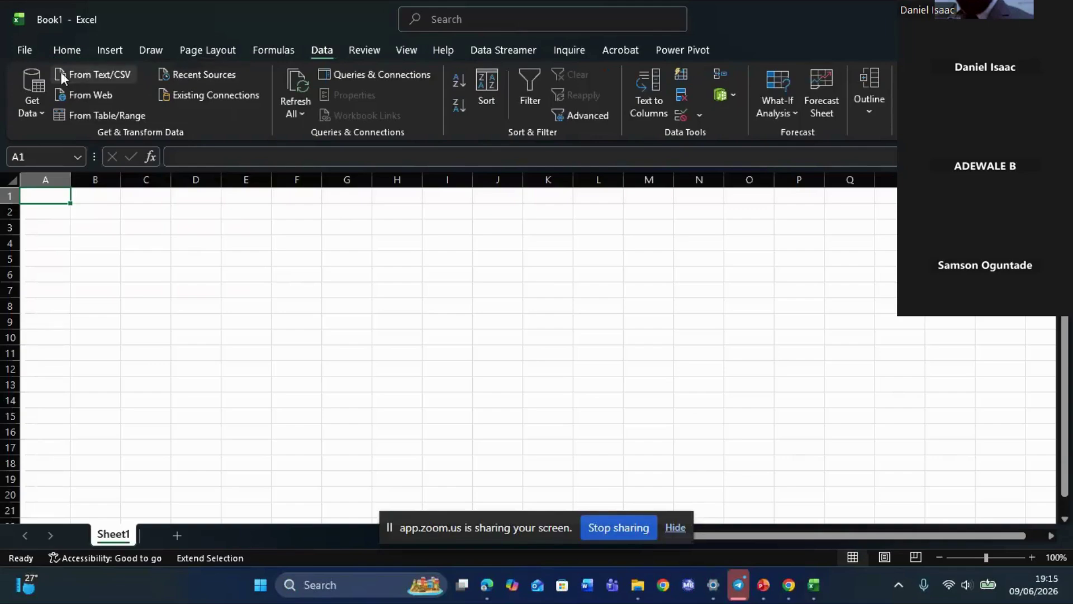
left_click(32, 95)
mouse_move(80, 135)
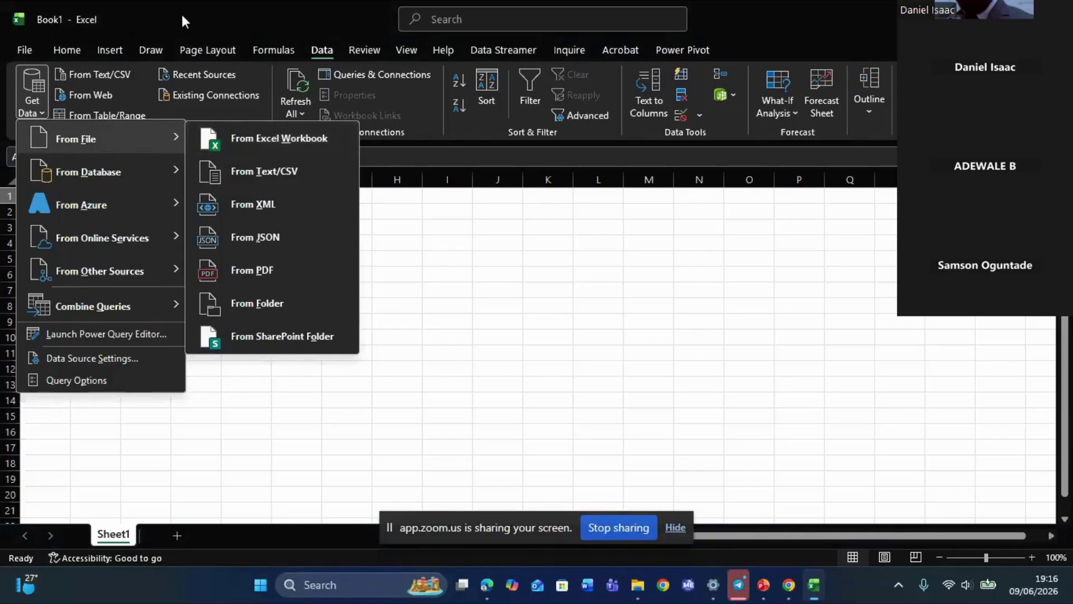
left_click(743, 16)
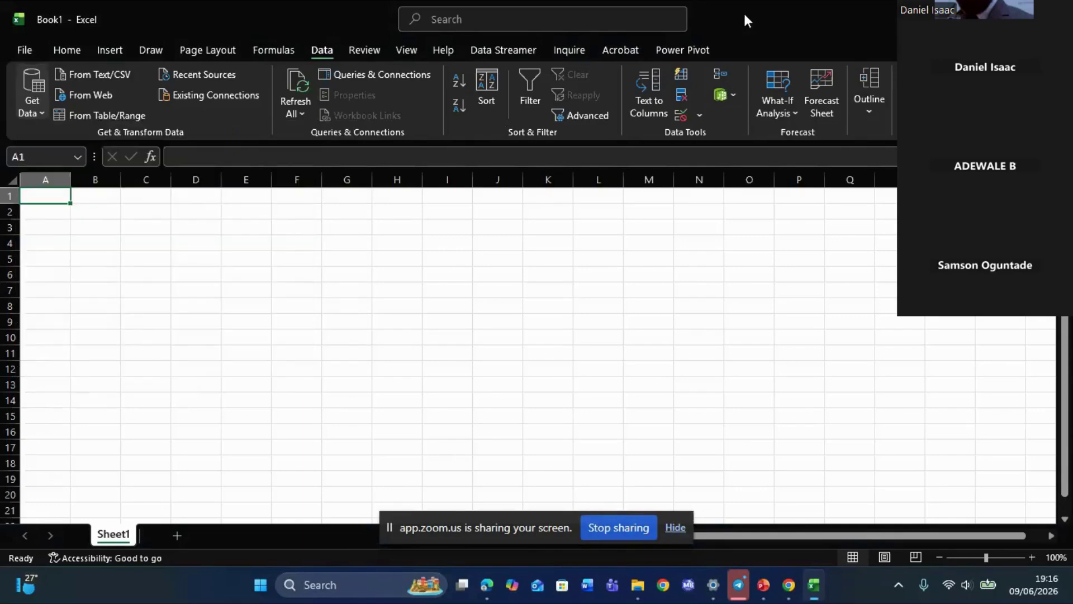
key("F8")
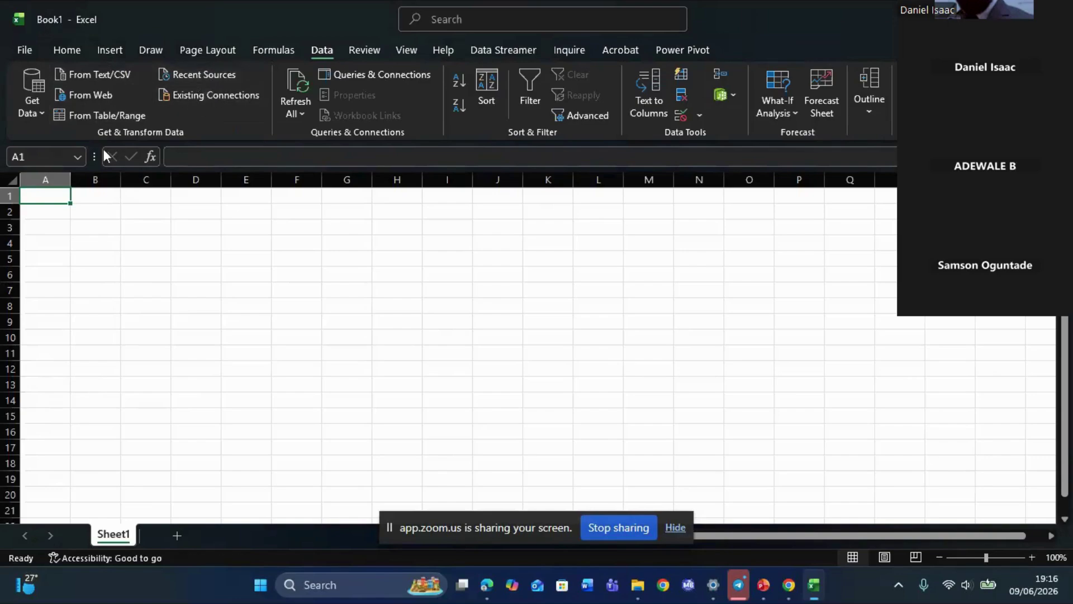
- Start importing data from an Excel workbook and open the Desktop folder to look for the source file
left_click(36, 101)
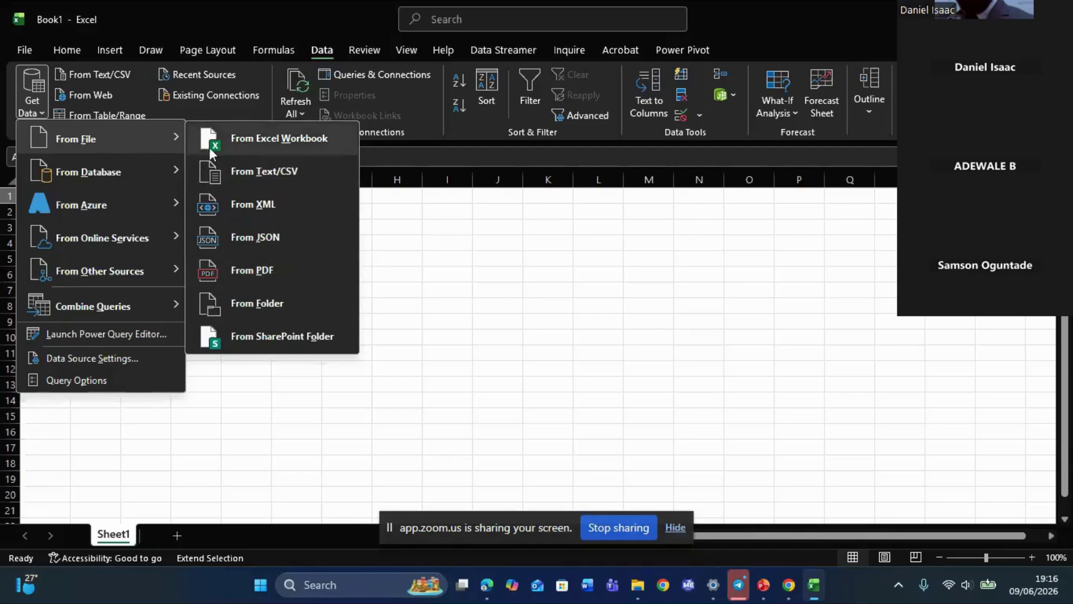
left_click(222, 142)
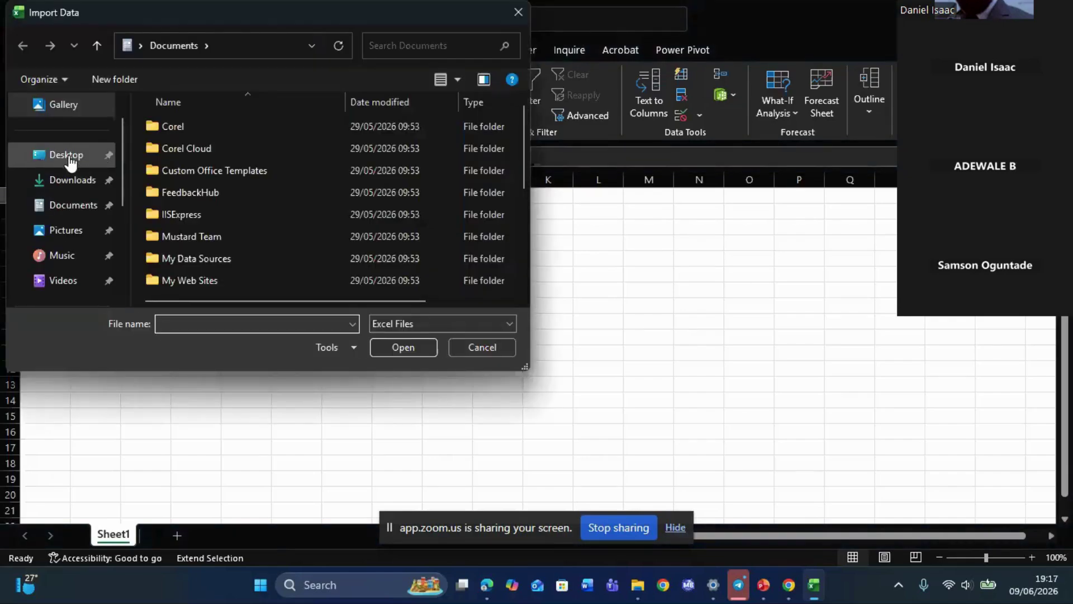
left_click(66, 156)
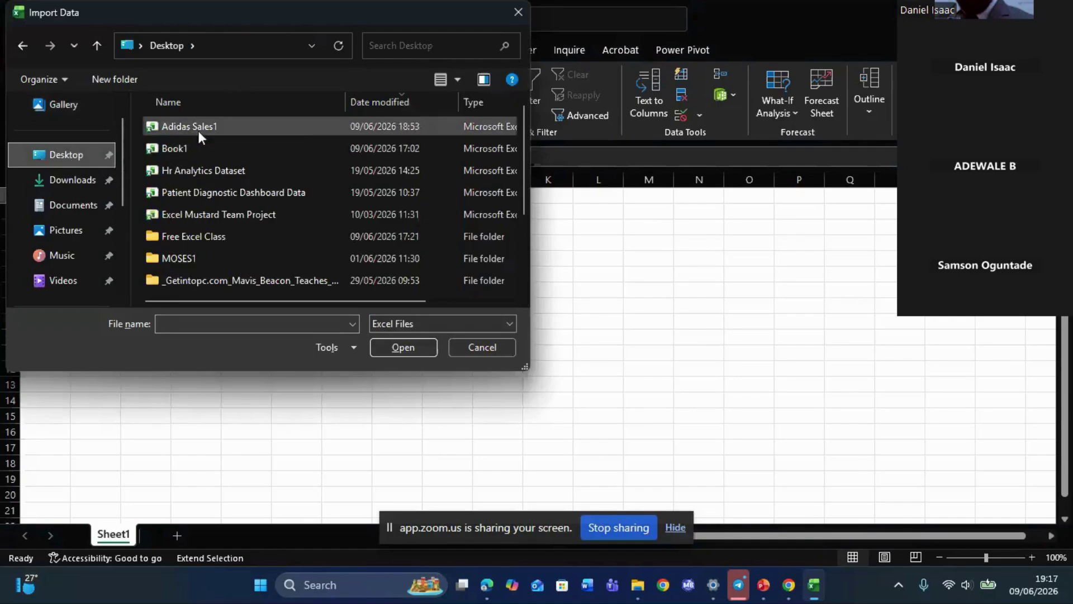
- Look through the files and folders on the Desktop, including the contents of the Free Excel Class folder
left_click(218, 190)
key("Down")
key("Down")
key("Down")
key("Down")
key("Down")
key("Down")
key("Down")
key("Down")
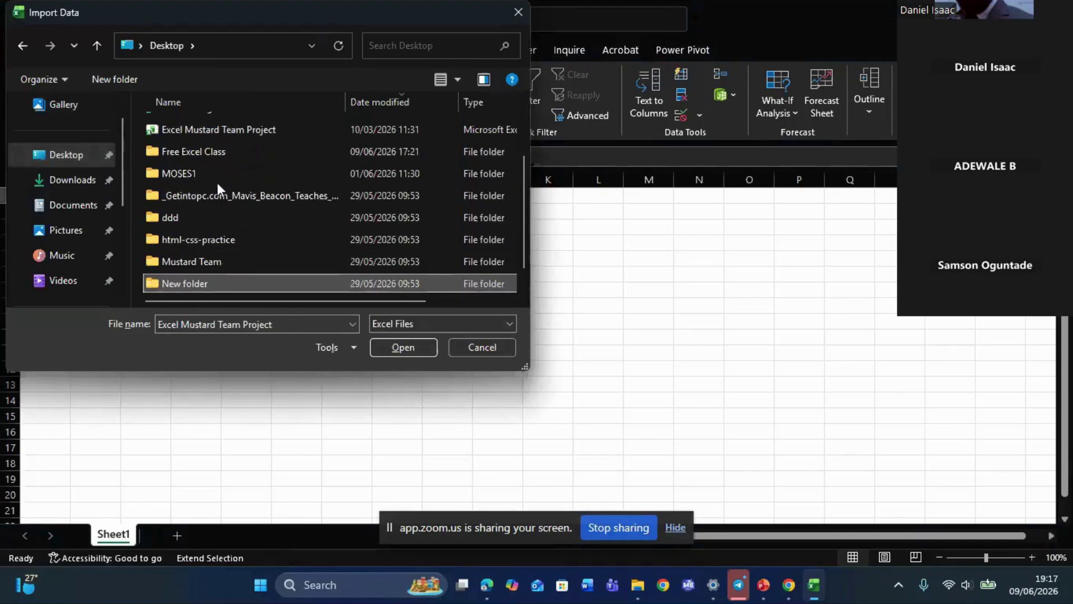
key("Up")
key("Up")
key("Up")
key("Up")
key("Up")
key("Up")
key("Up")
key("Up")
key("Up")
key("Up")
key("Up")
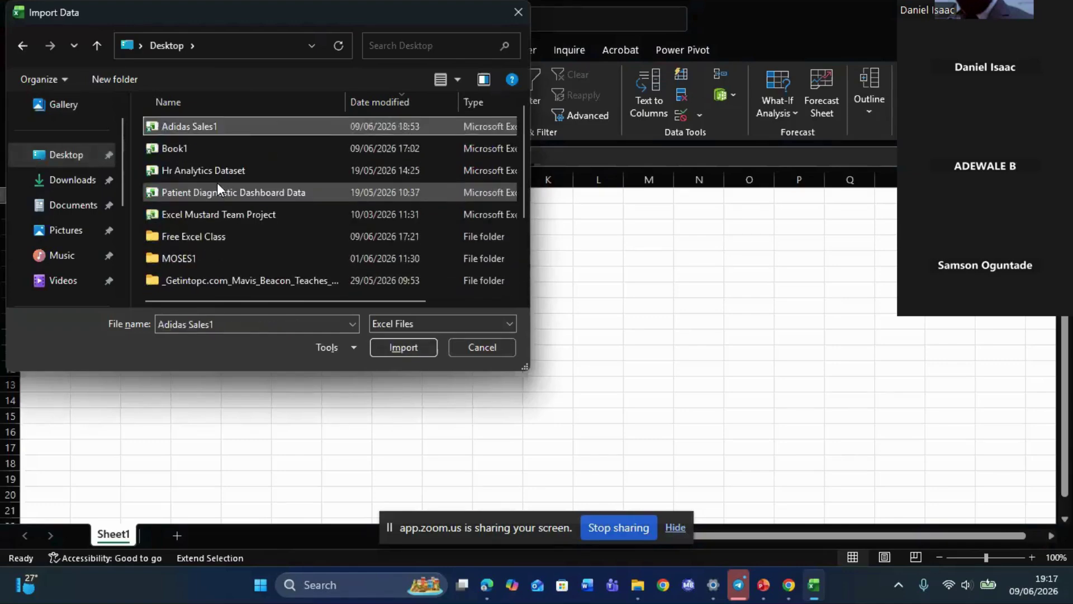
key("Down")
key("Down")
key("Down")
key("Down")
key("Down")
key("Down")
key("Down")
key("Down")
key("Down")
key("Down")
key("Down")
key("Down")
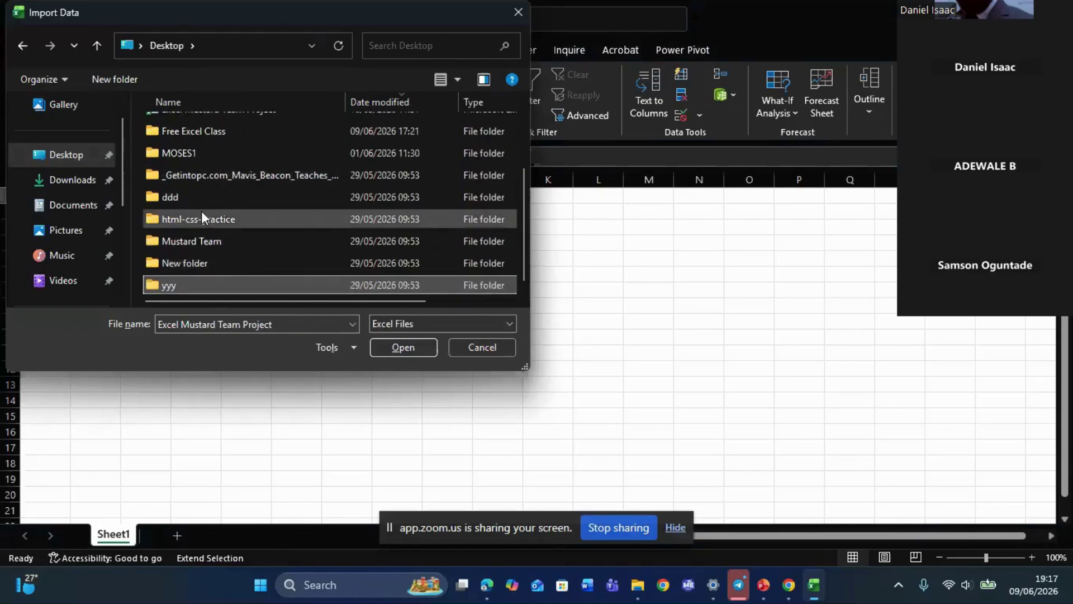
left_click(197, 132)
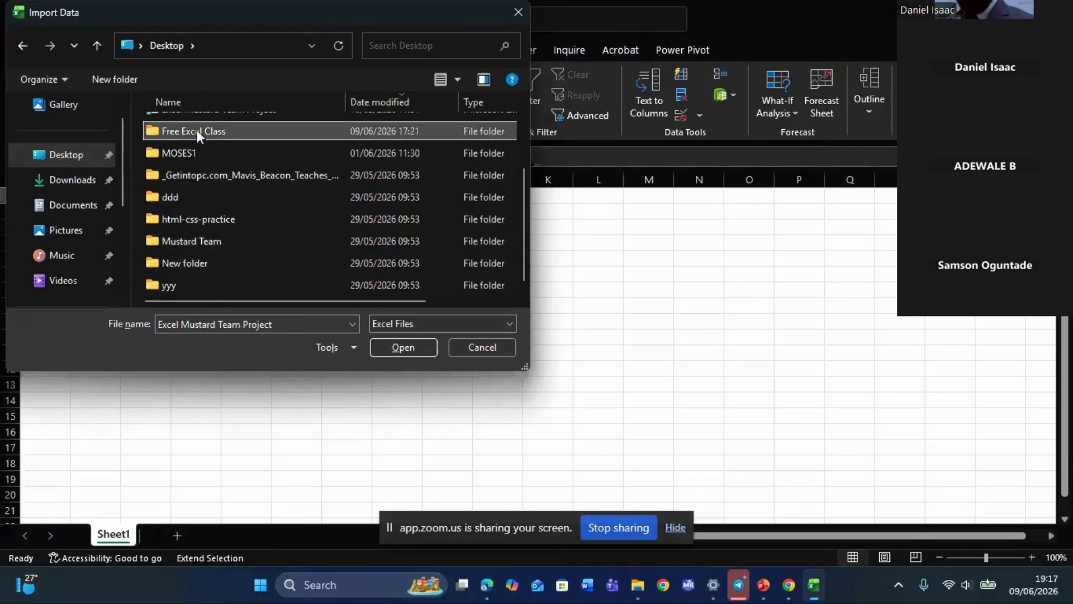
double_click(197, 131)
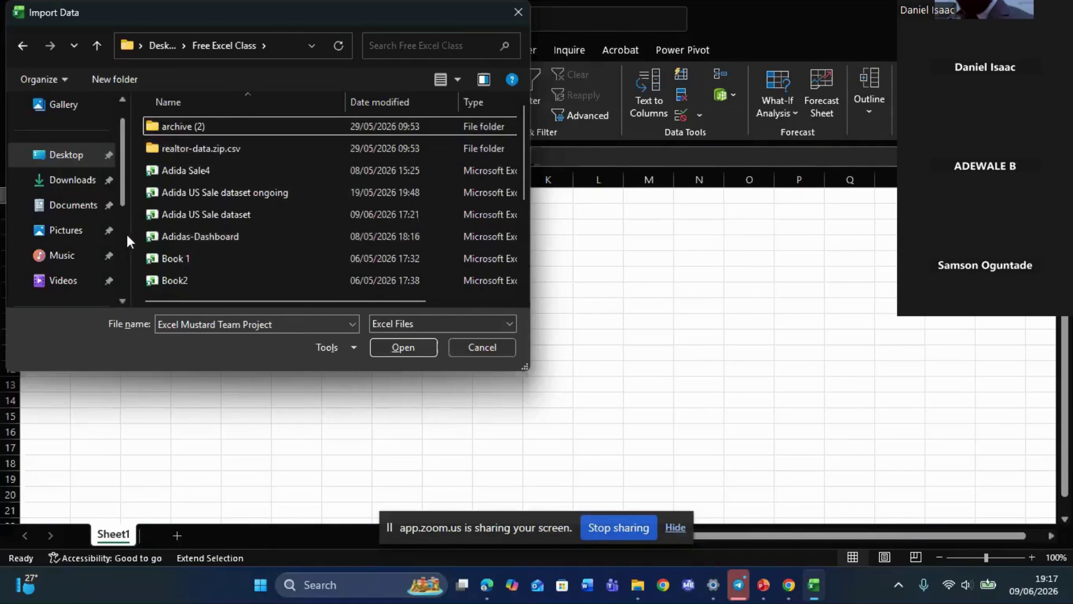
- Browse Local Disk (C:) through Users to the Mustard Tech Hub 5 folder and look through its subfolders
scroll(126, 231, "down", 2)
left_click(90, 206)
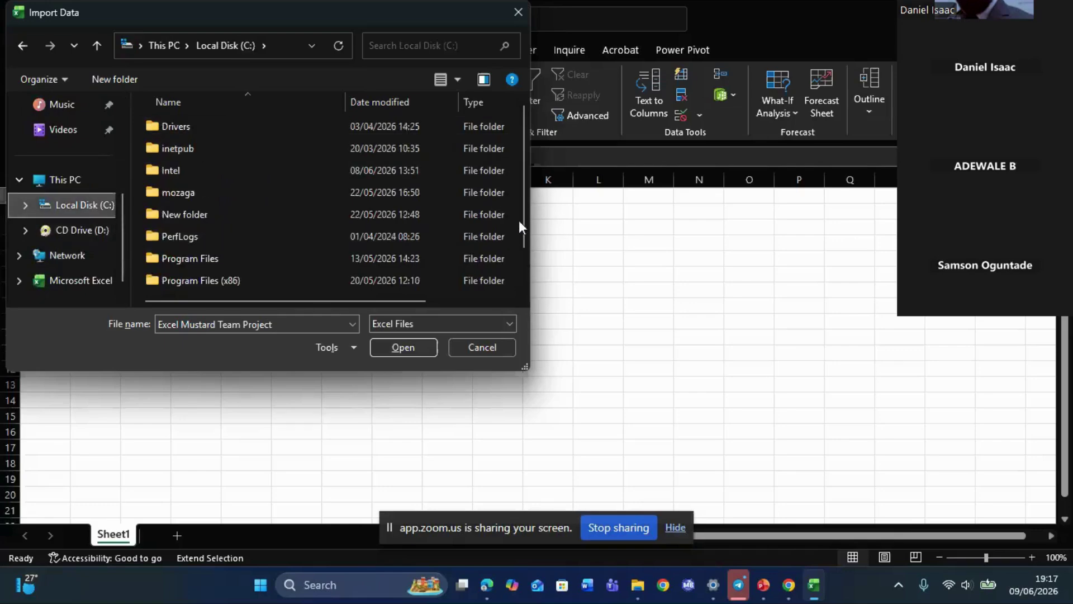
left_click_drag(523, 237, 522, 305)
double_click(290, 264)
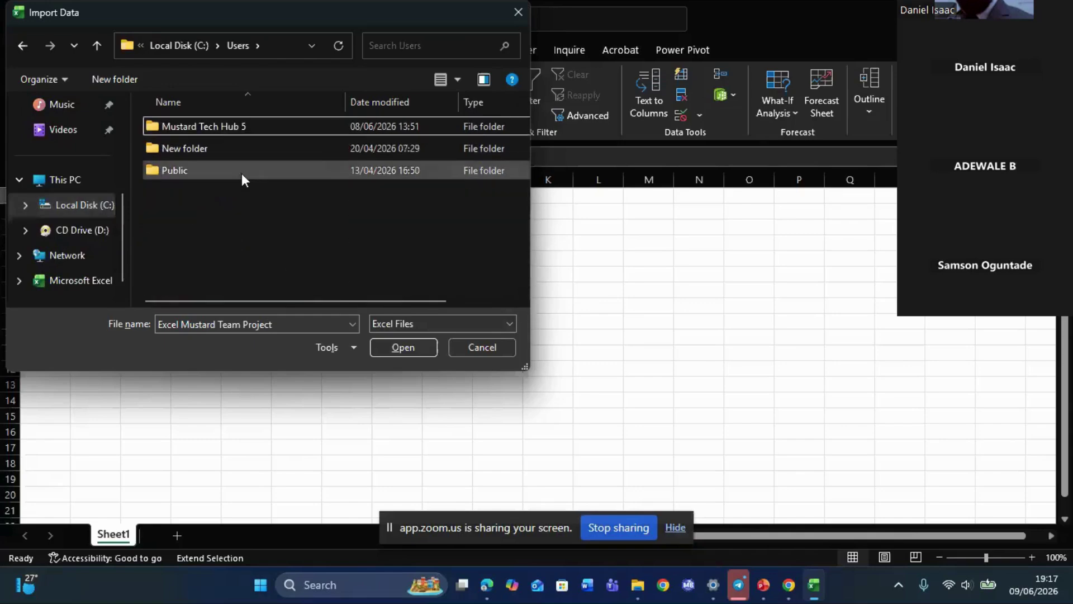
double_click(205, 132)
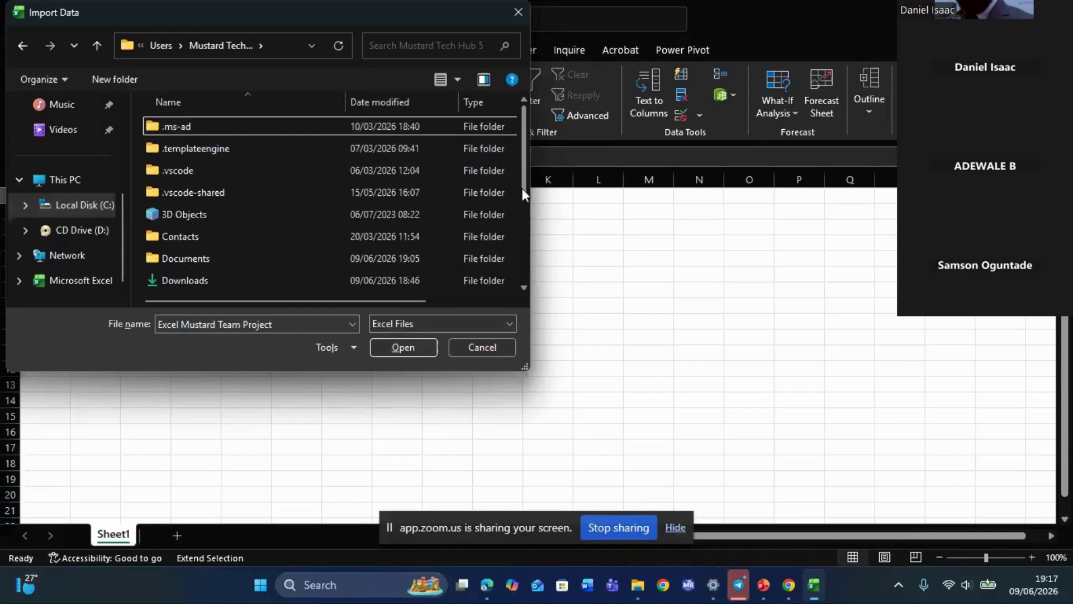
left_click_drag(525, 191, 526, 290)
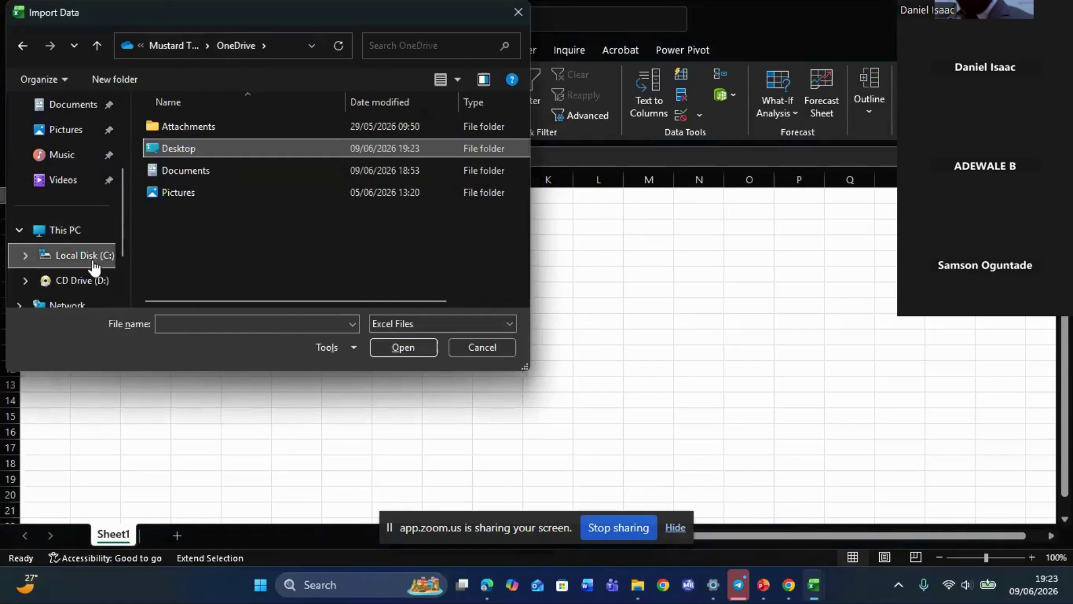
- Import Adidas_Sales1_100rows_messy from the Downloads folder under Local Disk (C:), Users, Mustard Tech Hub 5
left_click(92, 261)
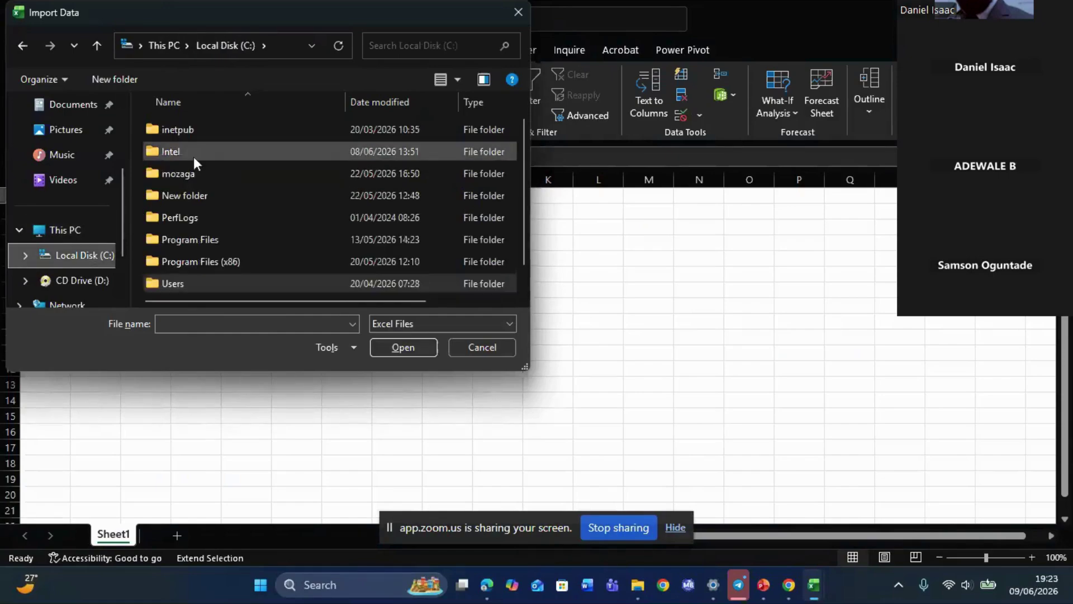
double_click(204, 282)
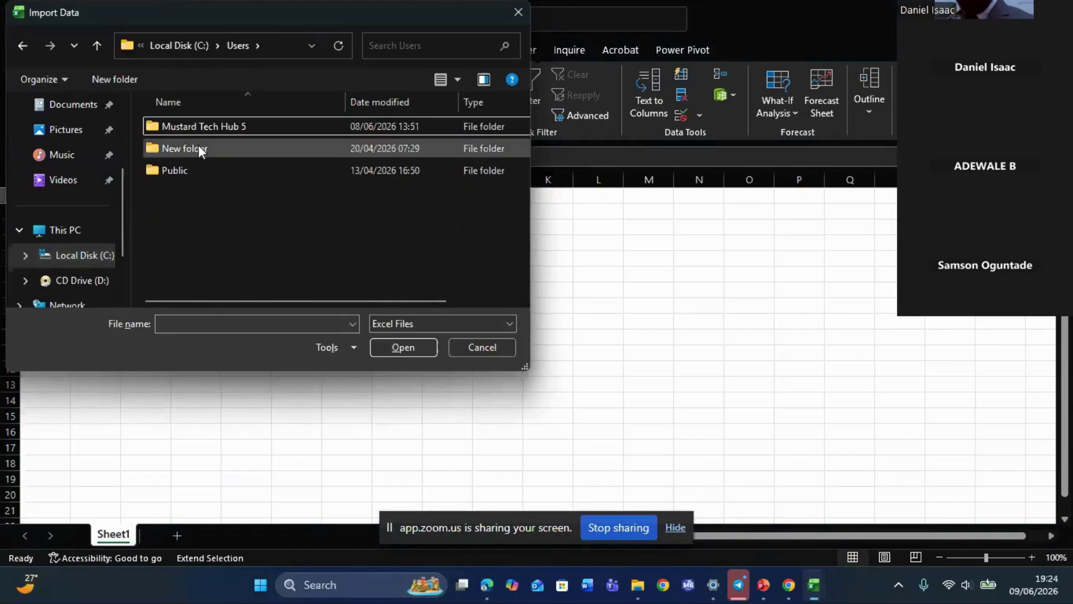
double_click(193, 126)
key("d")
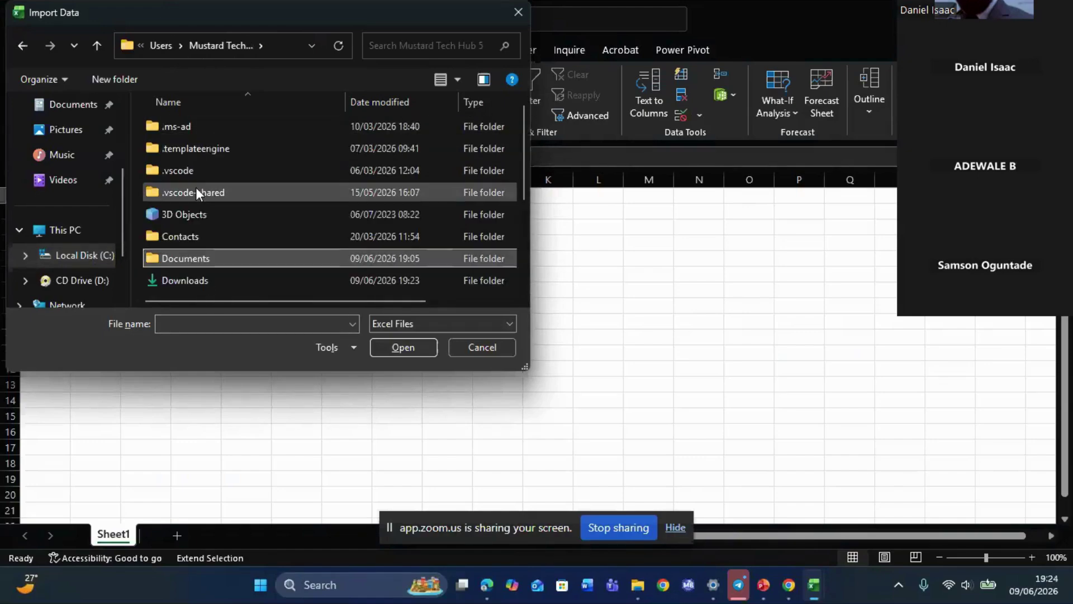
key("d")
key("Return")
left_click(234, 143)
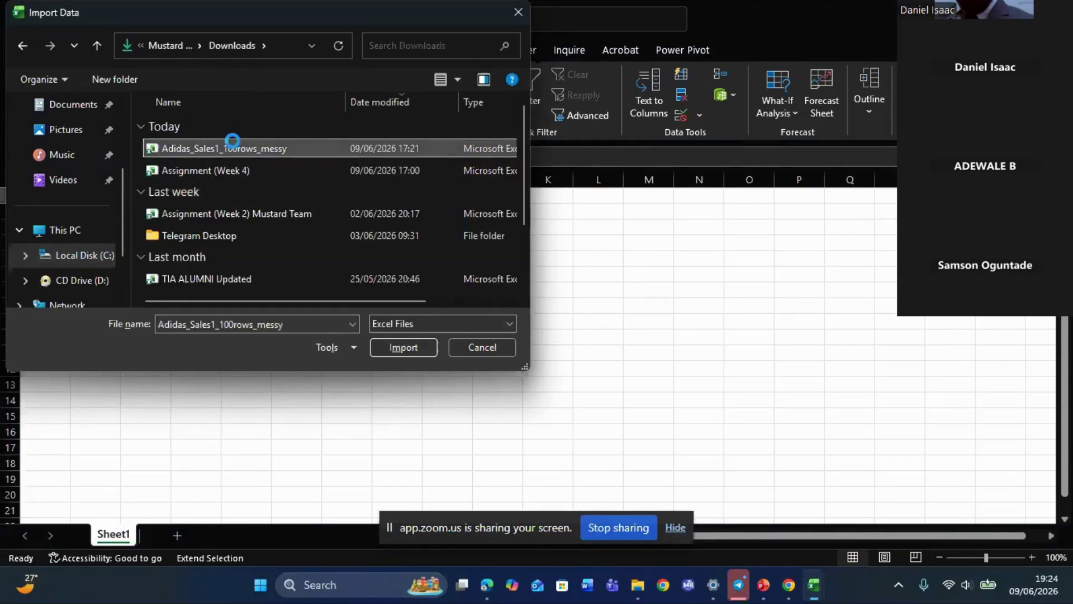
double_click(233, 143)
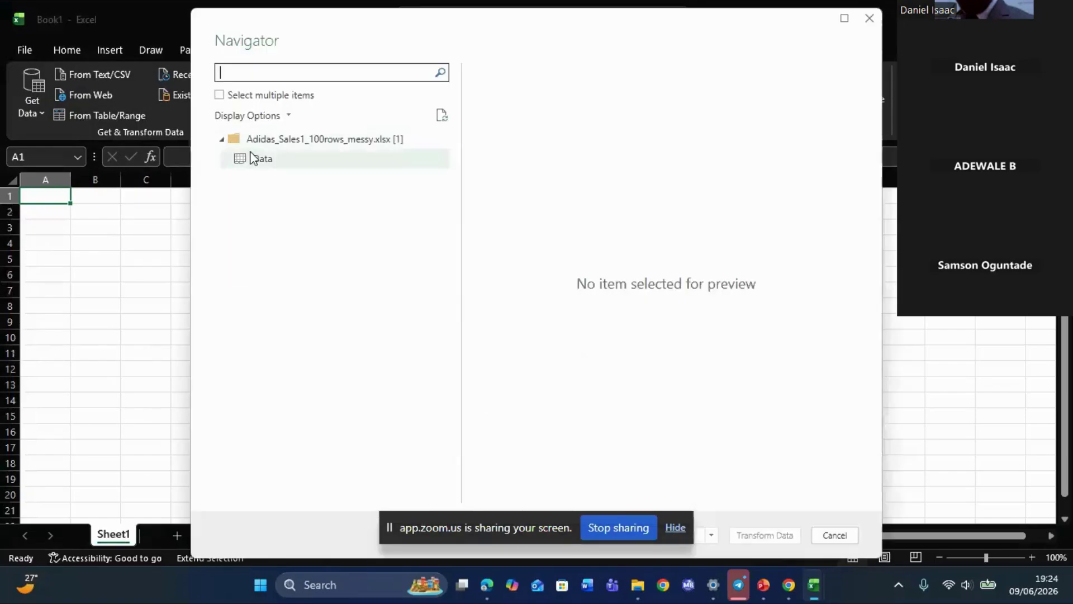
- Select the Data sheet of the workbook and open it for transformation in the Power Query Editor
left_click(260, 160)
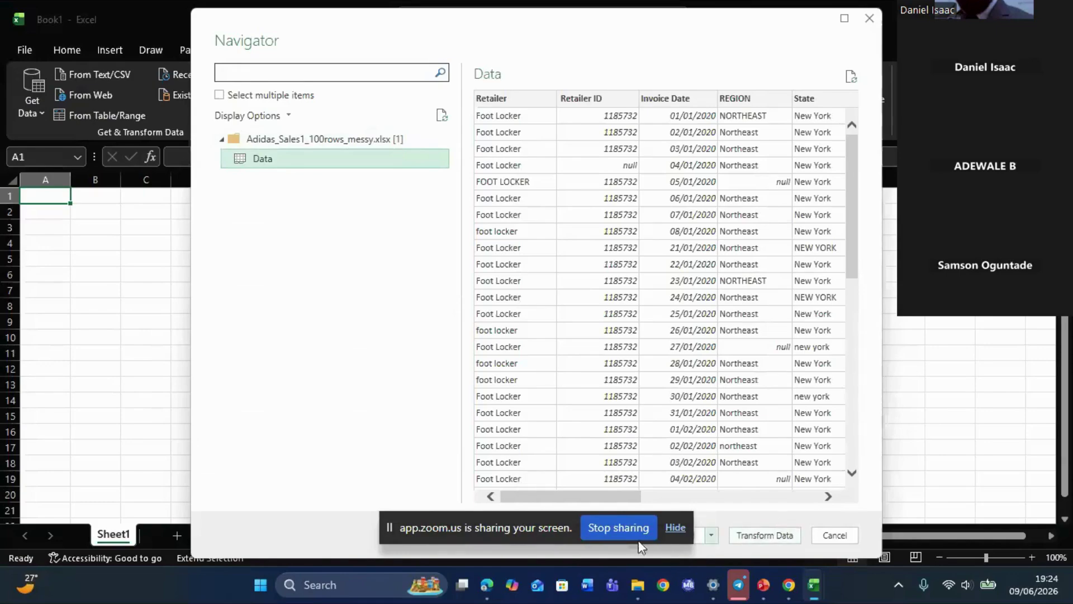
left_click(676, 527)
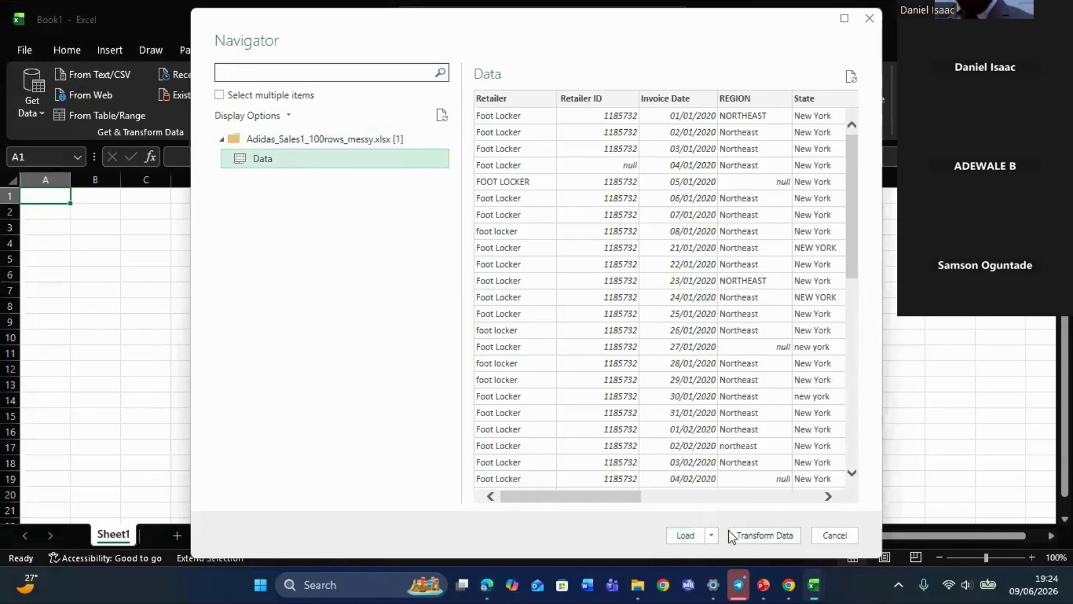
left_click(750, 536)
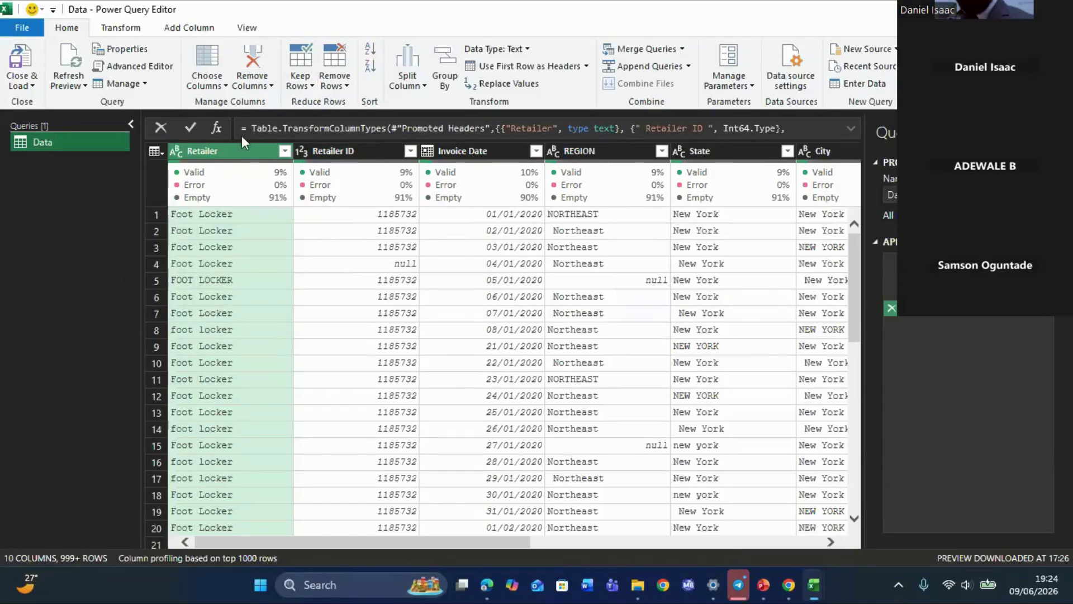
- Turn off the monospaced font in the data preview and show column quality and column distribution
left_click(246, 28)
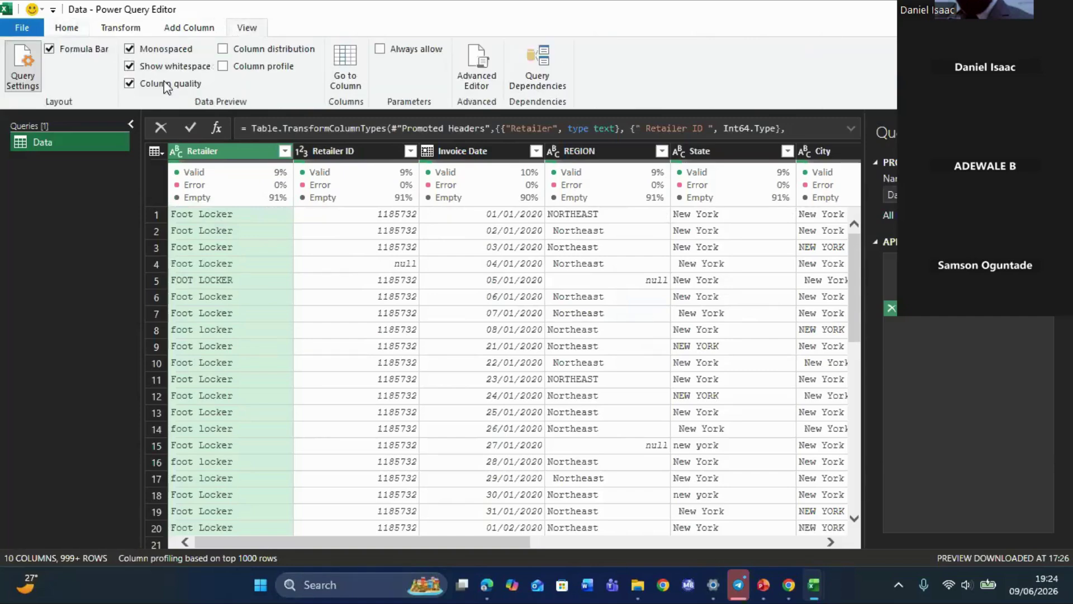
left_click(129, 83)
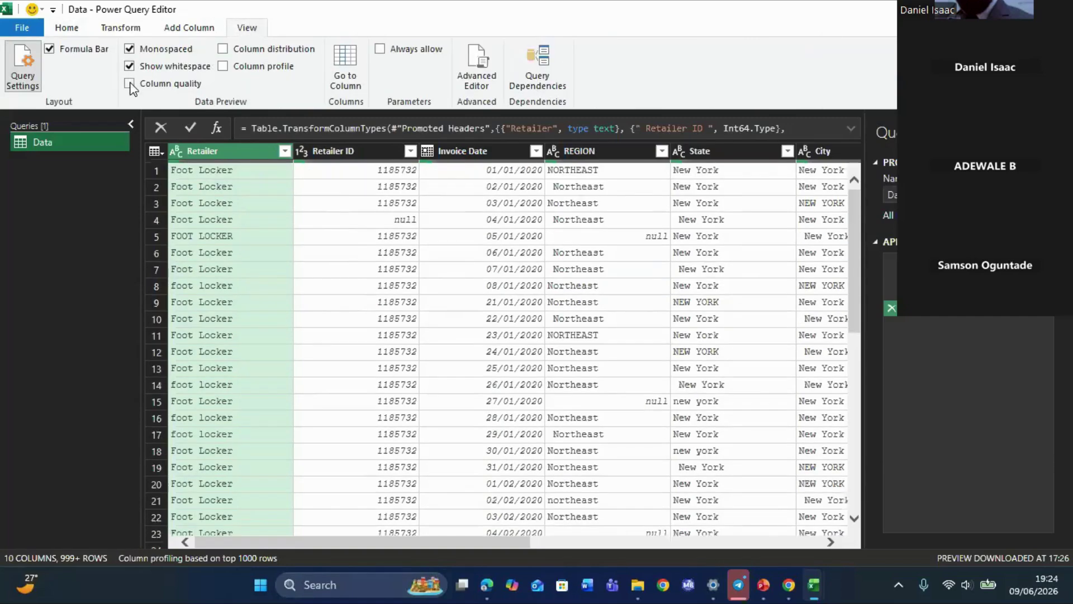
left_click(130, 49)
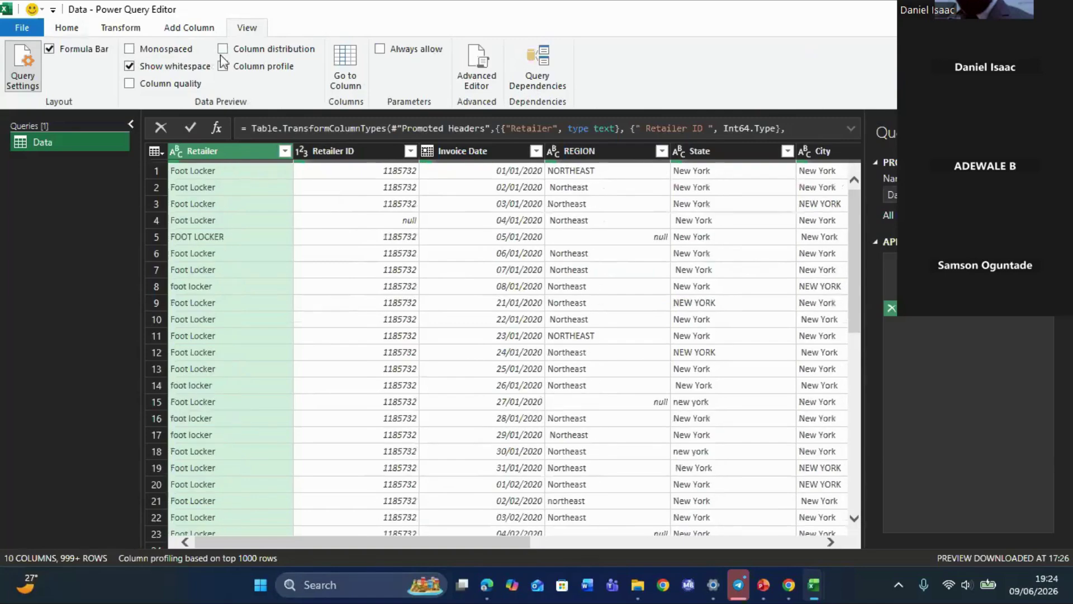
left_click(139, 84)
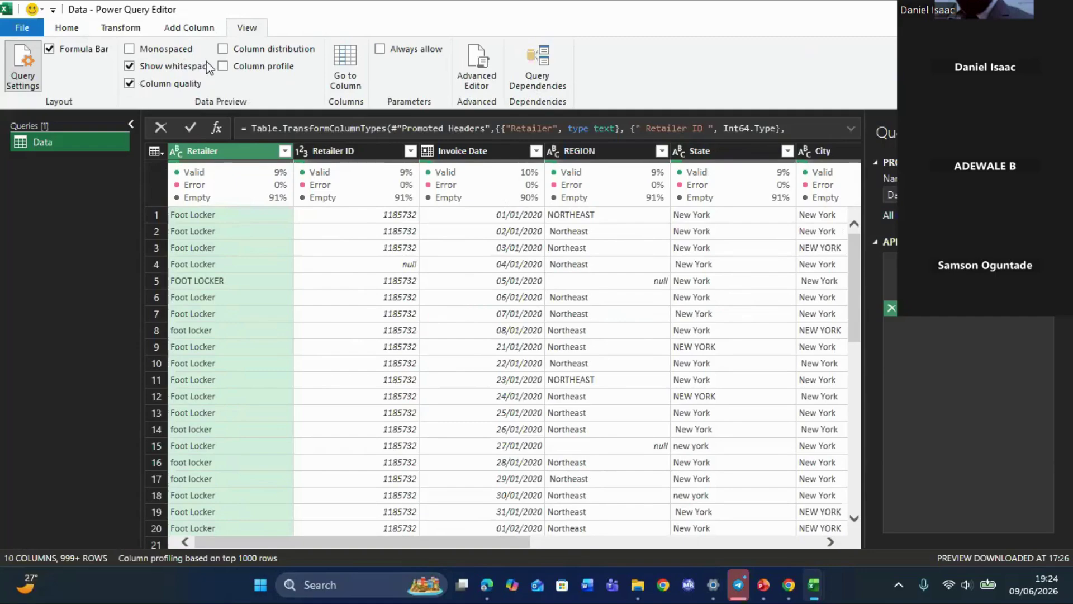
left_click(225, 51)
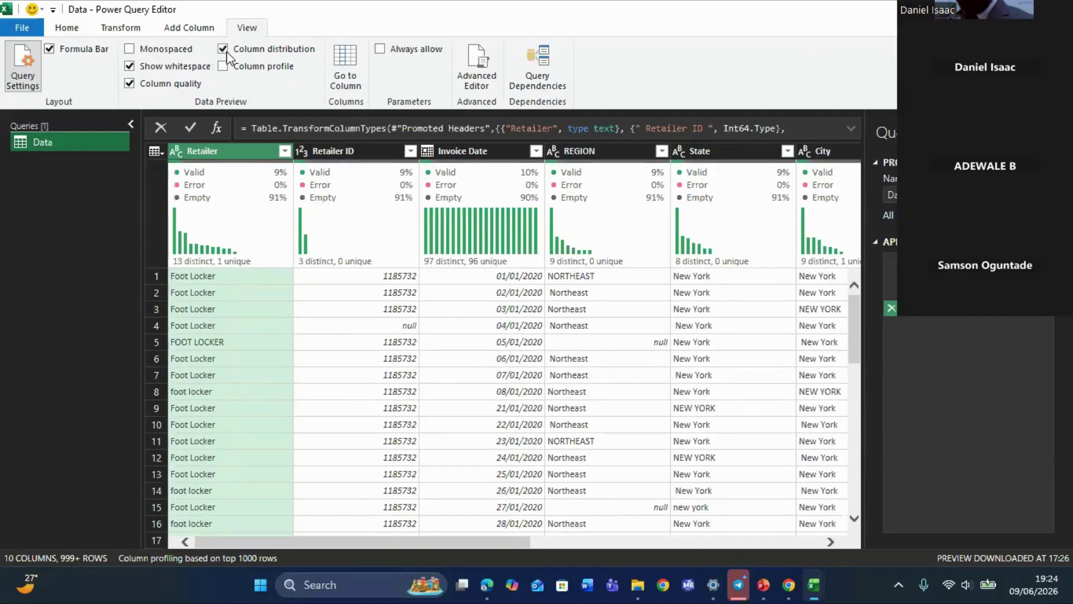
- Examine the column profiles of Retailer ID, Invoice Date, REGION and State, and hide the column profile again
left_click(224, 67)
left_click(341, 156)
left_click(442, 151)
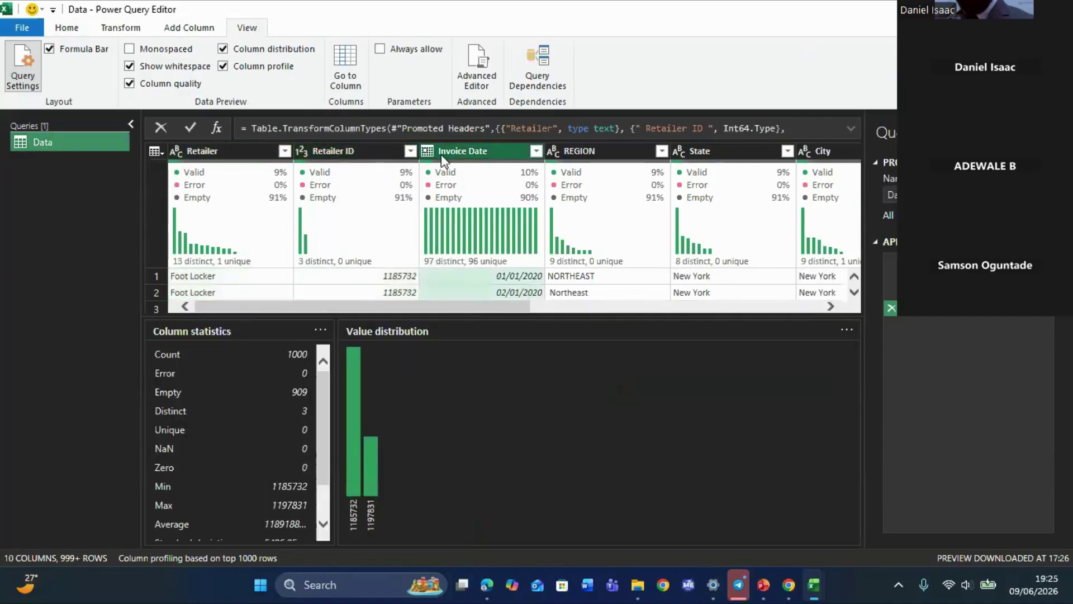
left_click(581, 152)
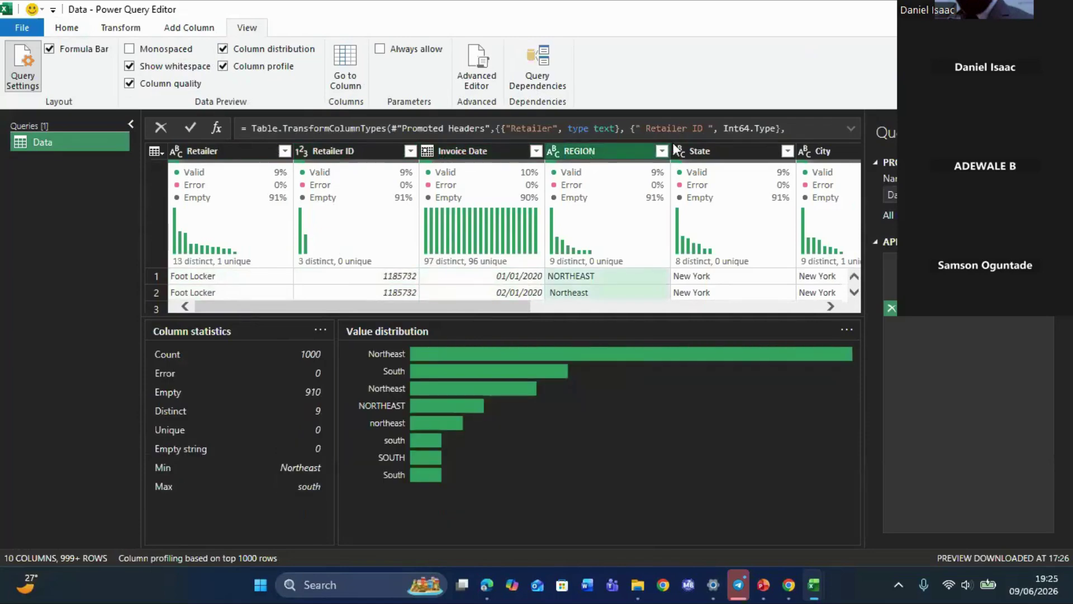
left_click(720, 147)
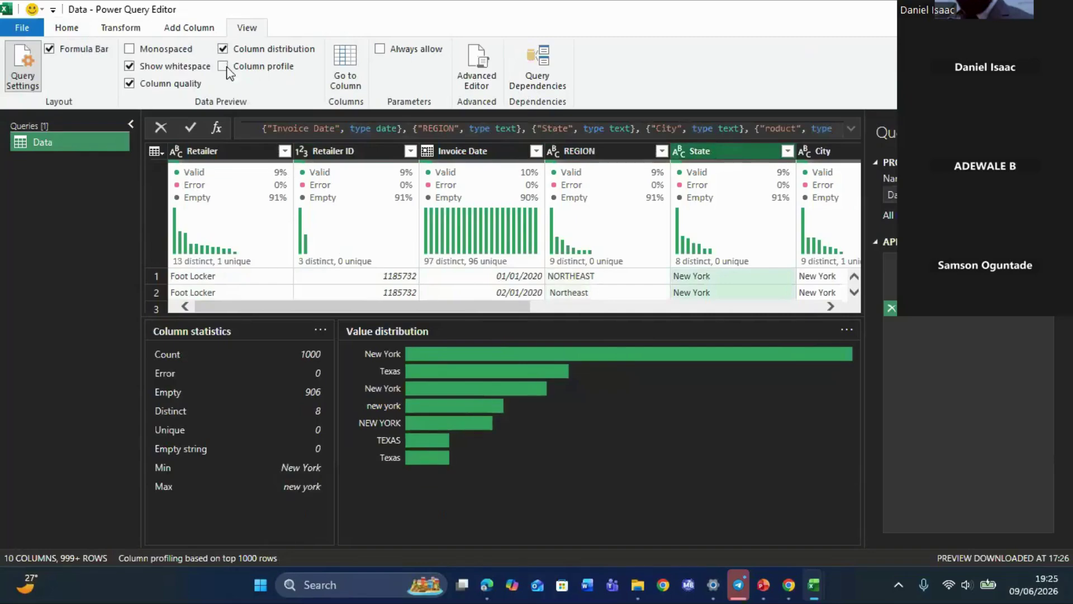
left_click(224, 66)
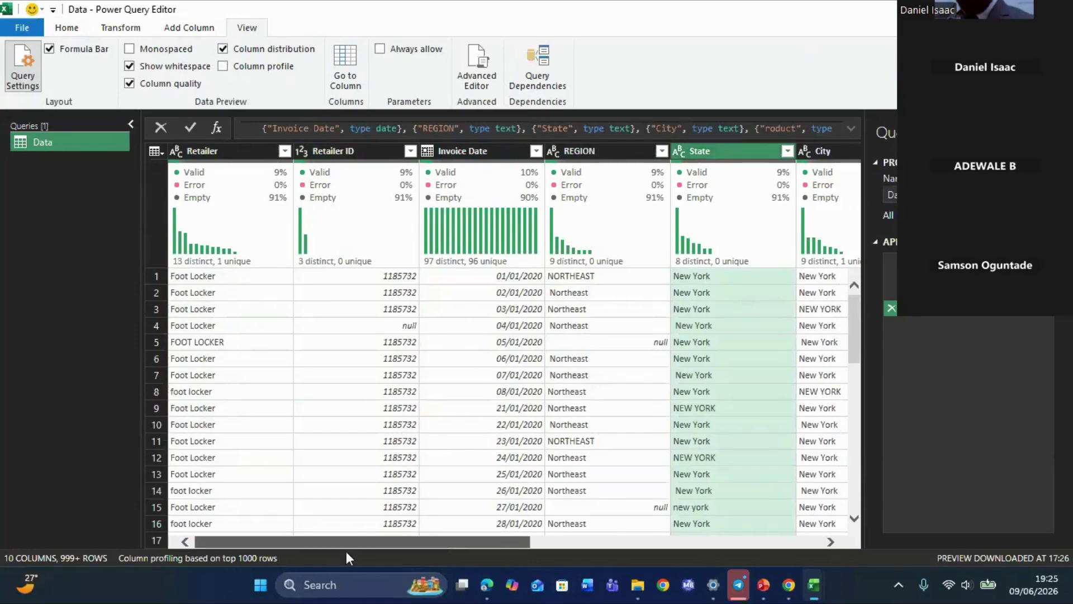
- Review the list of distinct values in the Retailer column's filter without applying a filter
left_click(250, 146)
left_click(284, 152)
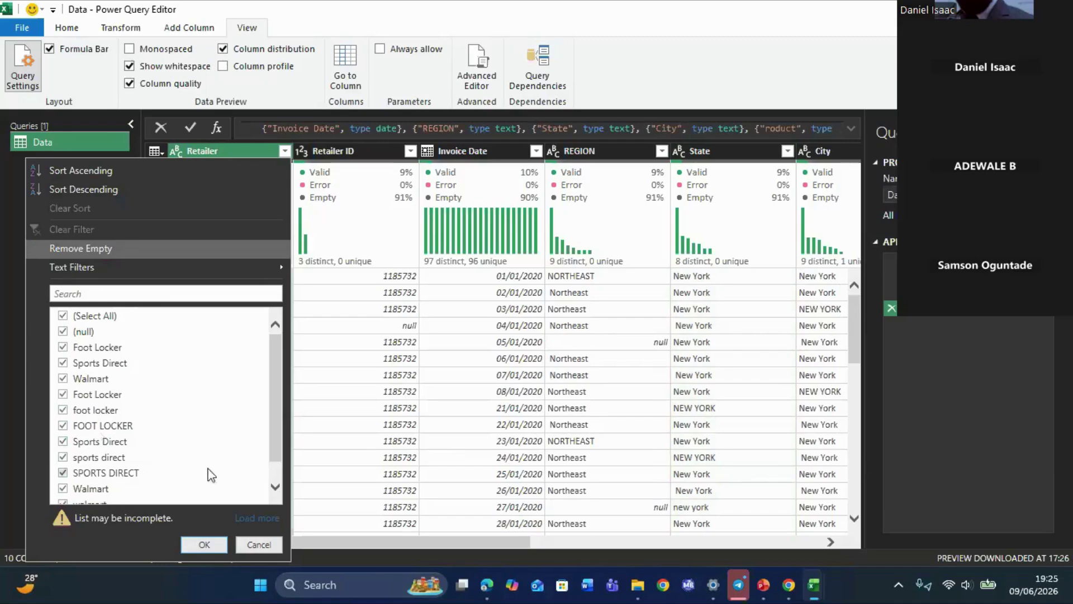
left_click_drag(275, 448, 273, 356)
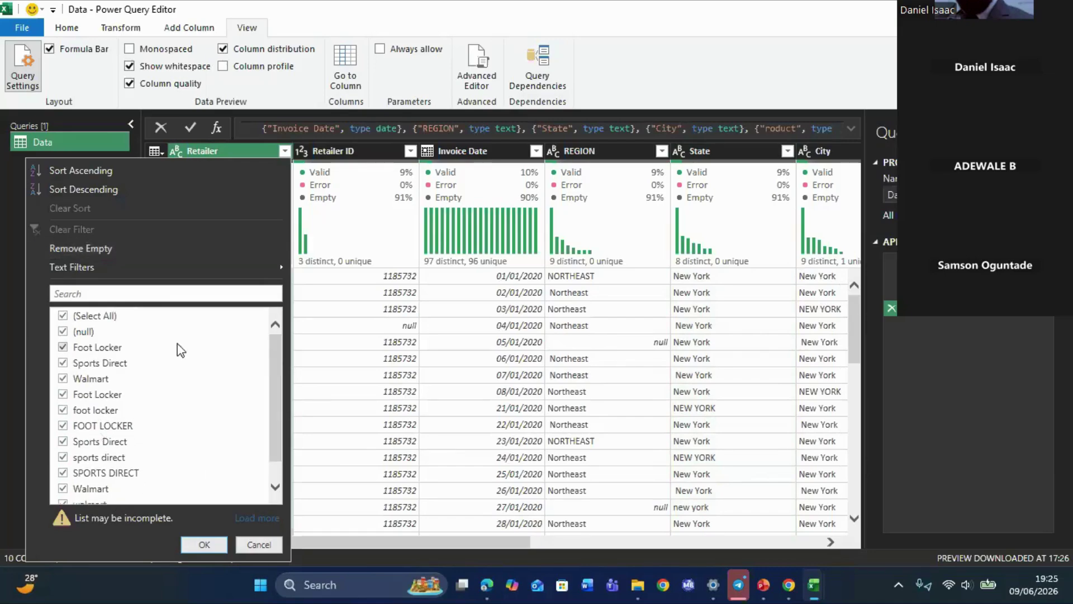
left_click(257, 544)
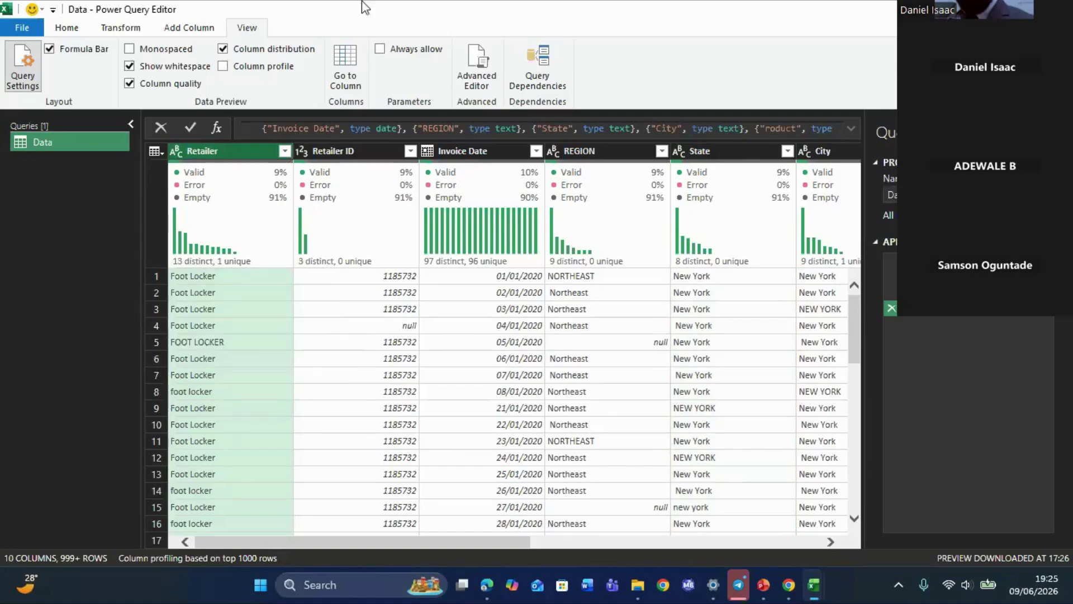
- Capitalize each word in the Retailer column and review its distinct values without applying a filter
left_click(77, 34)
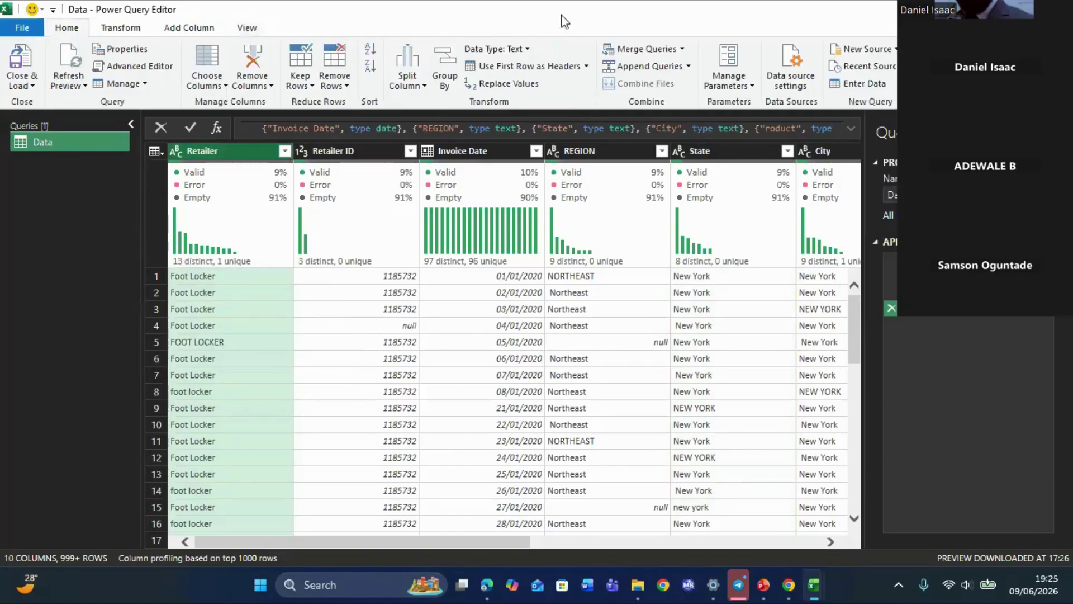
left_click(124, 30)
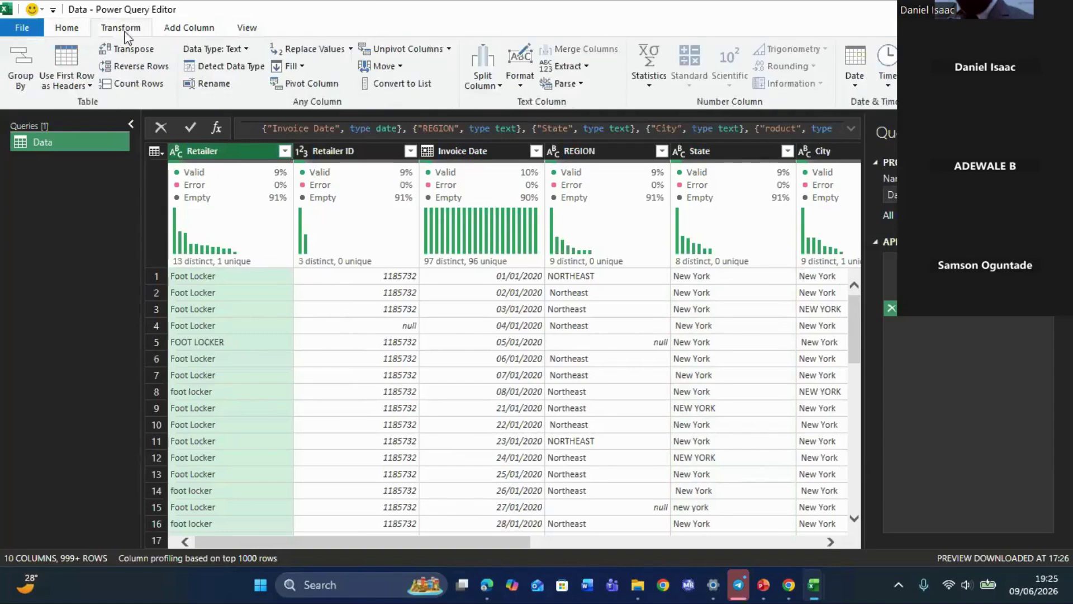
left_click(525, 71)
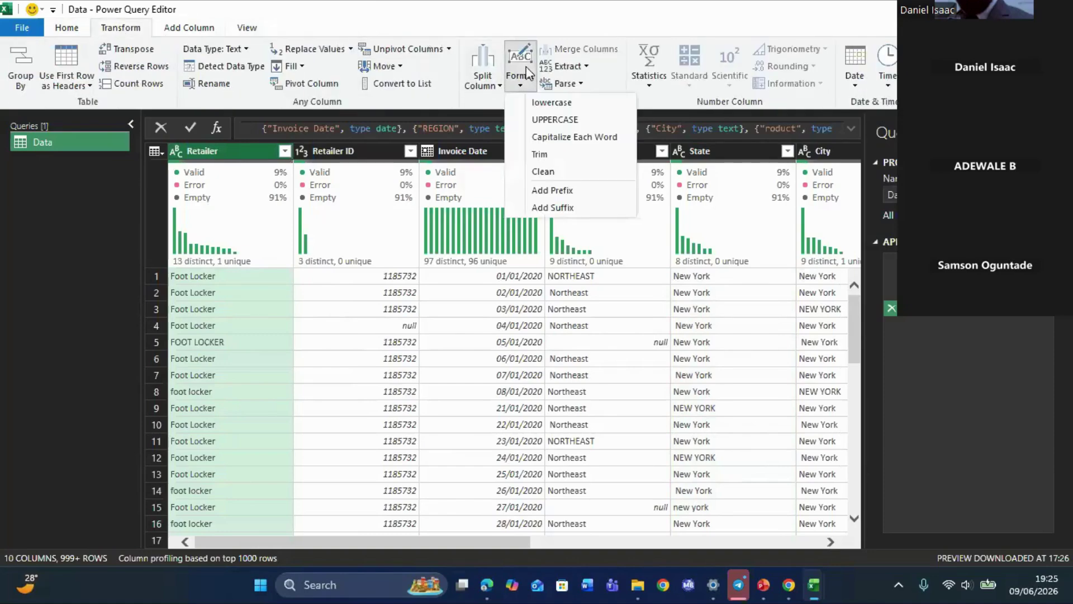
left_click(600, 140)
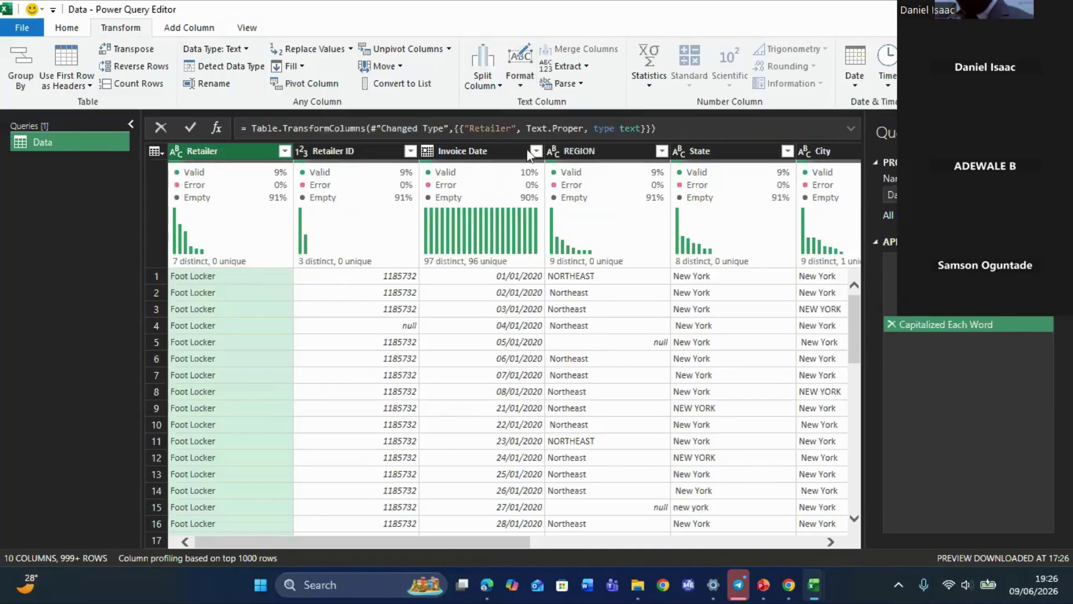
left_click(285, 151)
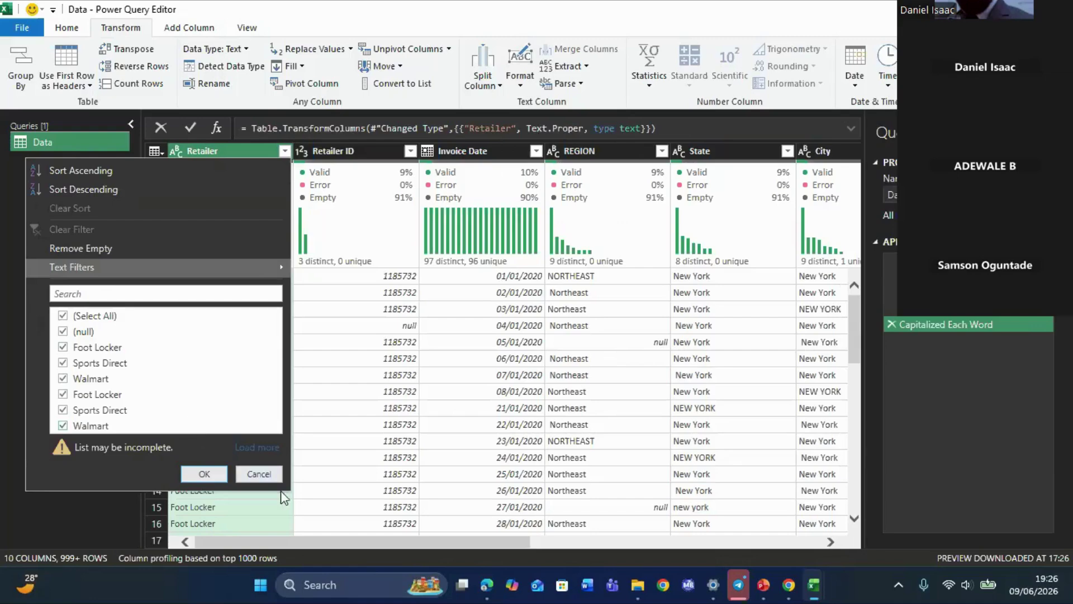
left_click(271, 473)
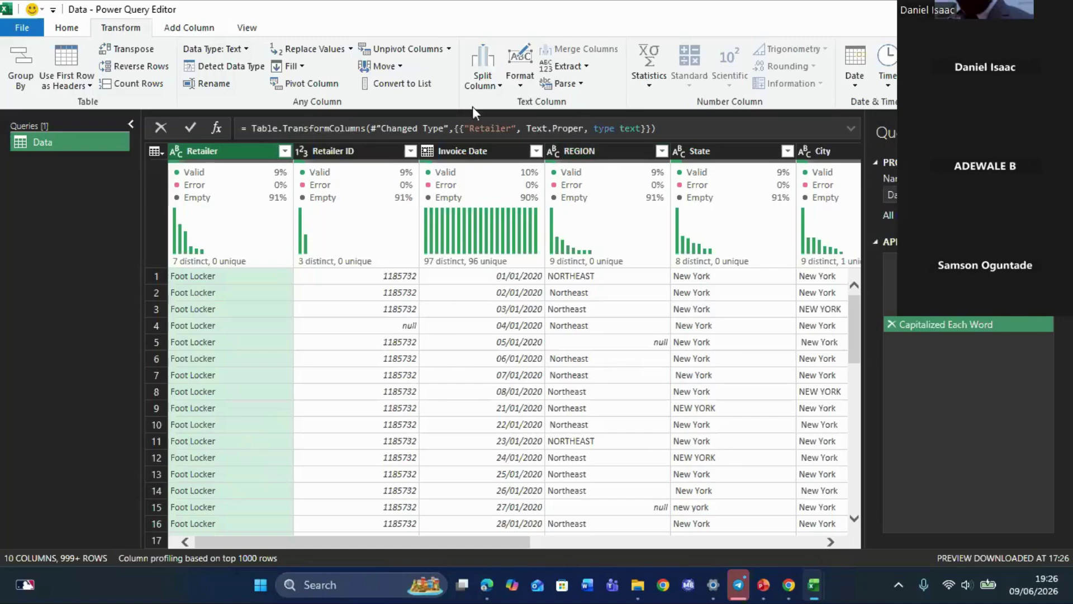
- Clean and trim the text in the Retailer column, and recheck its list of distinct values without filtering
left_click(519, 85)
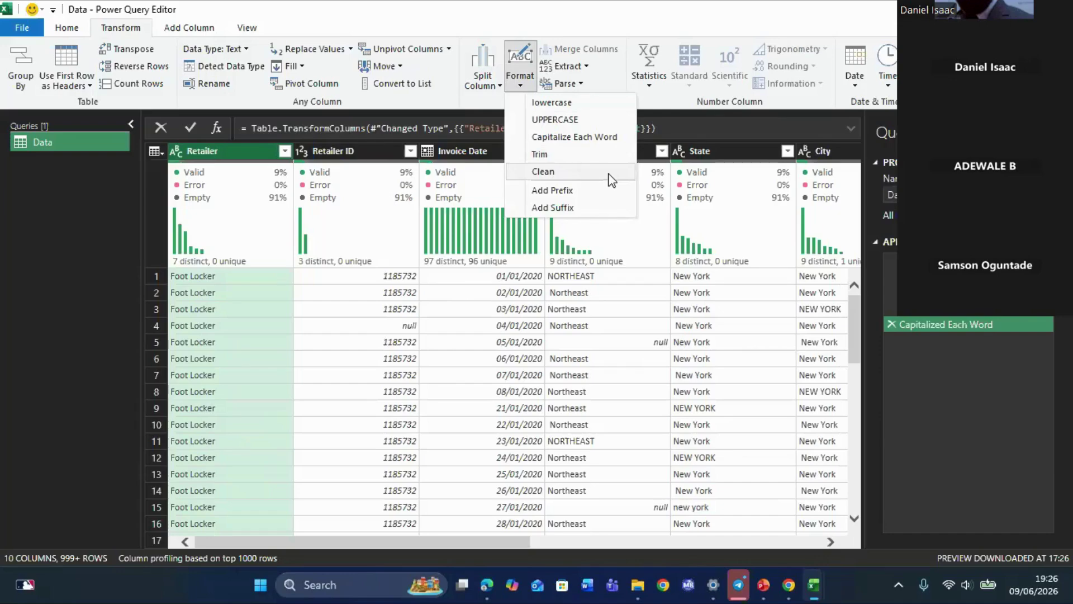
left_click(555, 173)
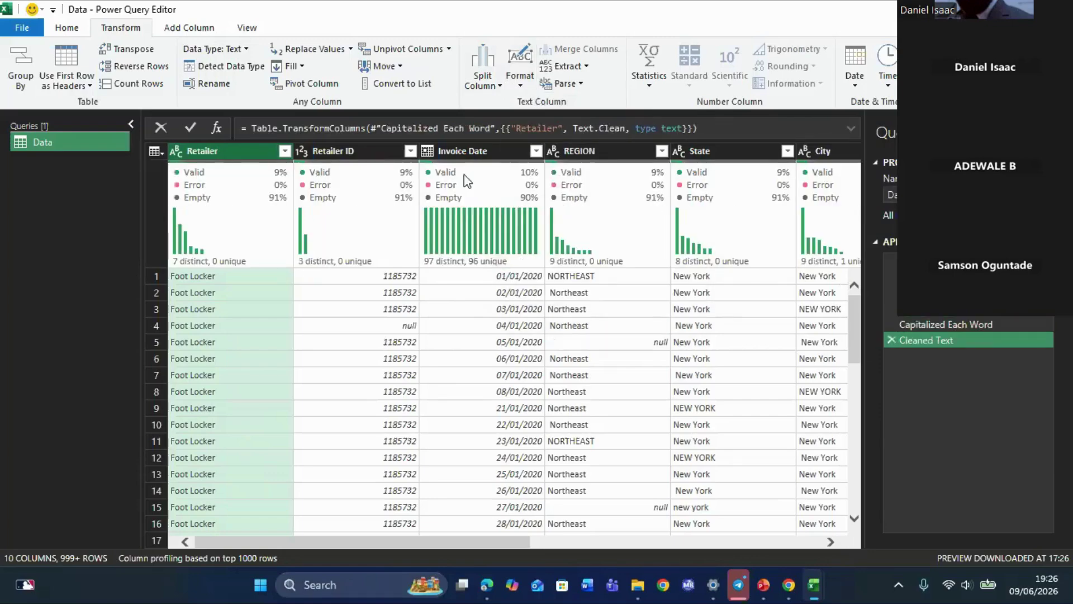
left_click(576, 67)
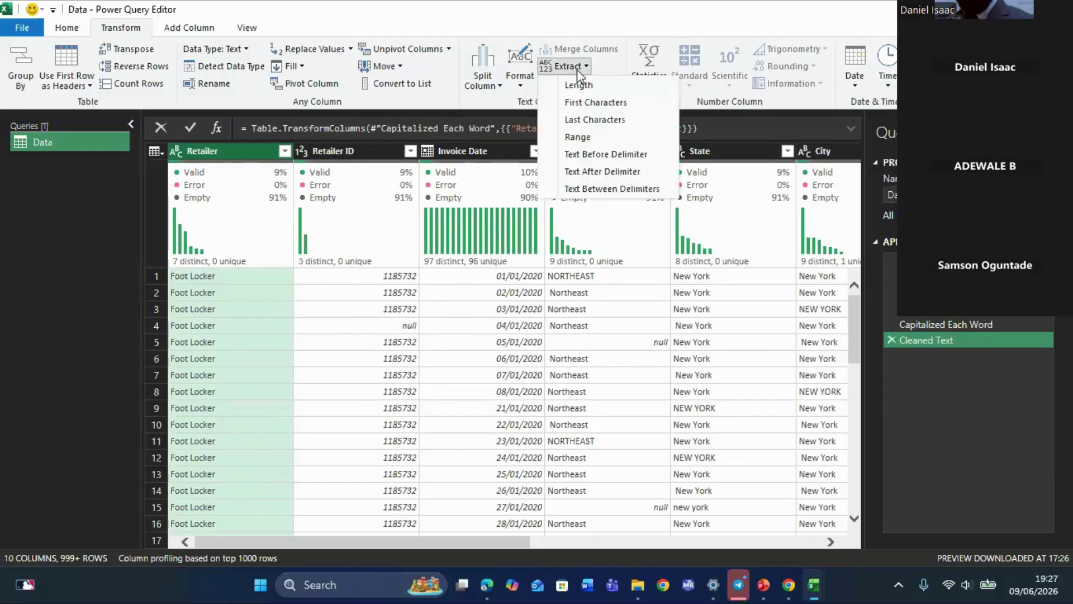
left_click(523, 84)
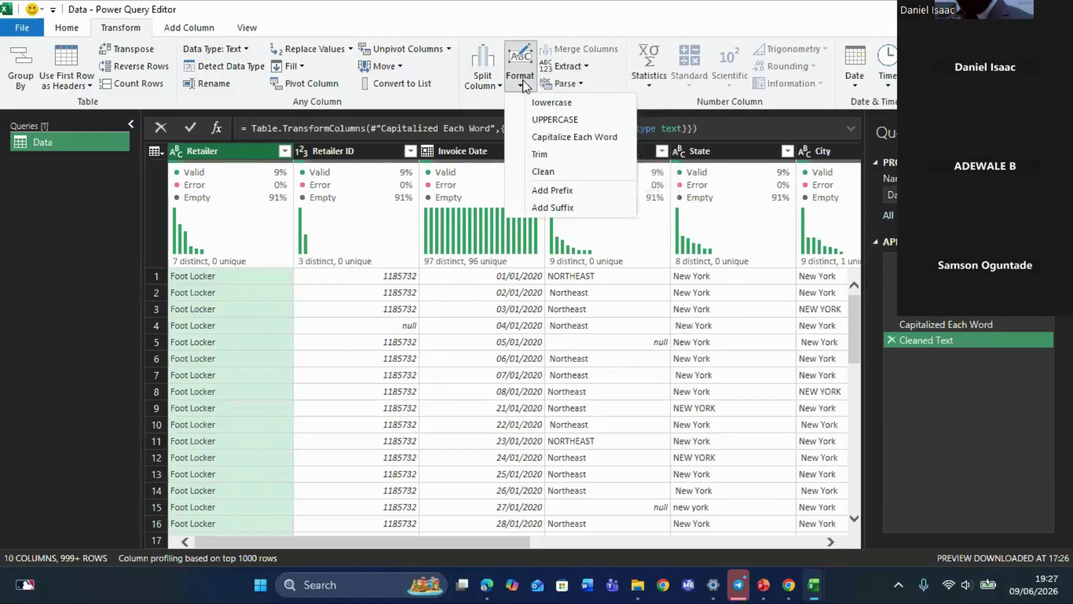
left_click(577, 156)
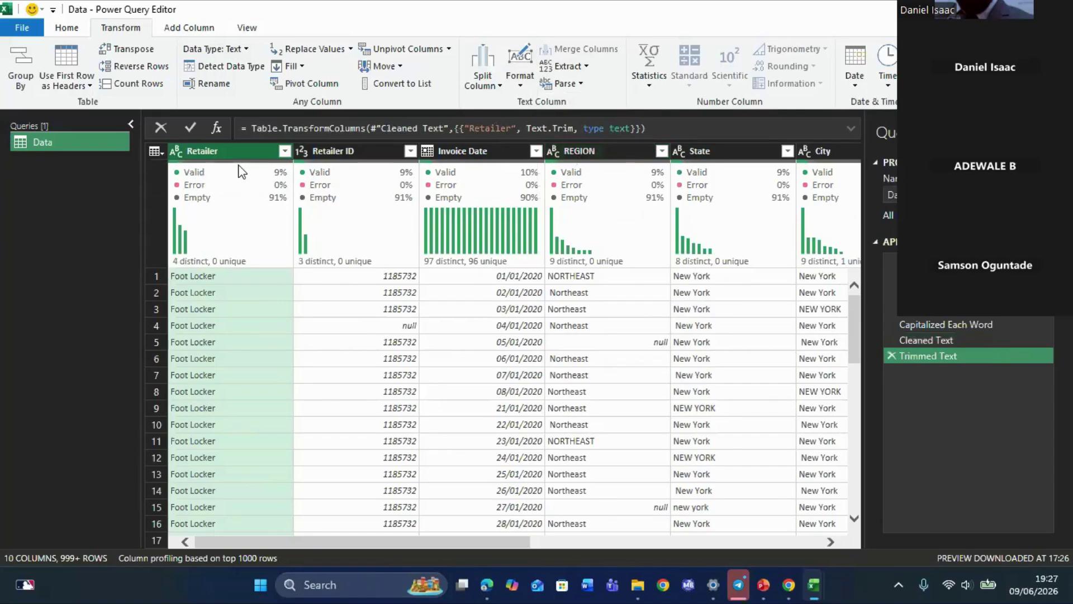
left_click(284, 151)
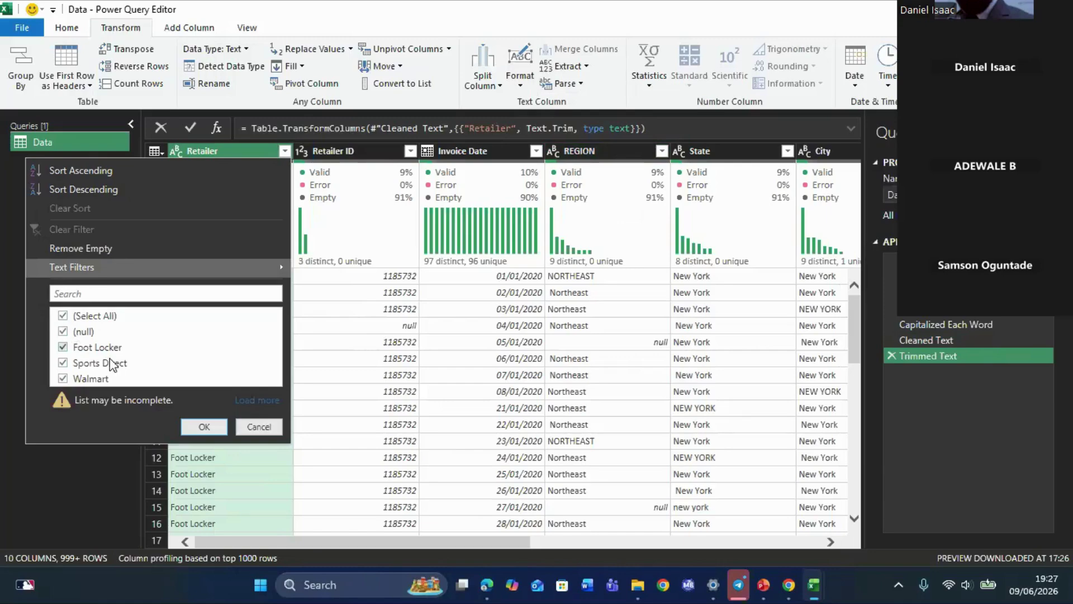
left_click(271, 427)
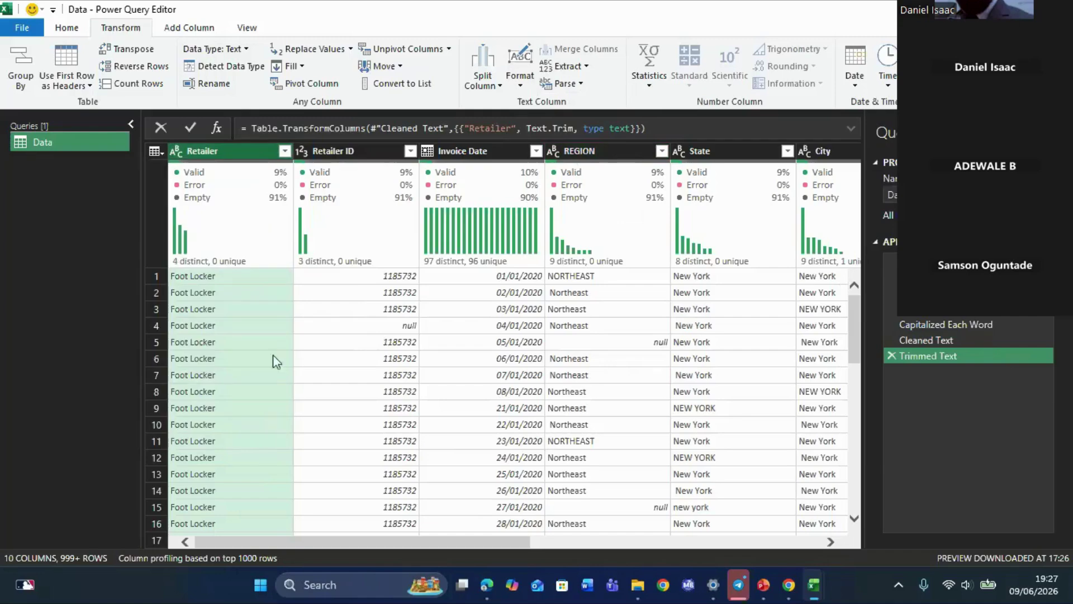
- Filter the Retailer column to null values only and look through the remaining rows
mouse_move(299, 189)
left_click(284, 149)
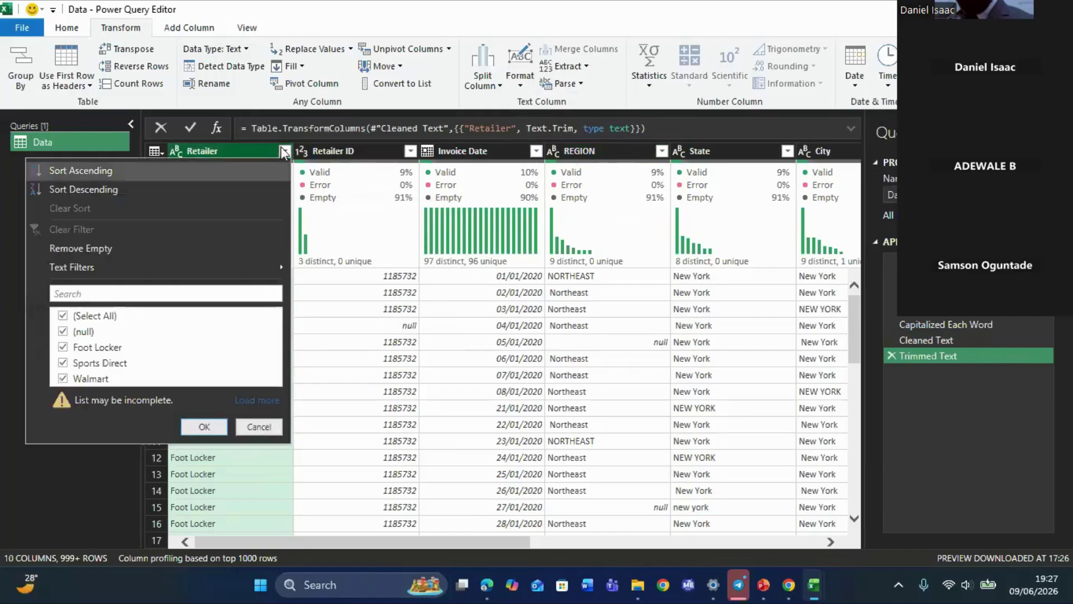
left_click(63, 315)
left_click(64, 331)
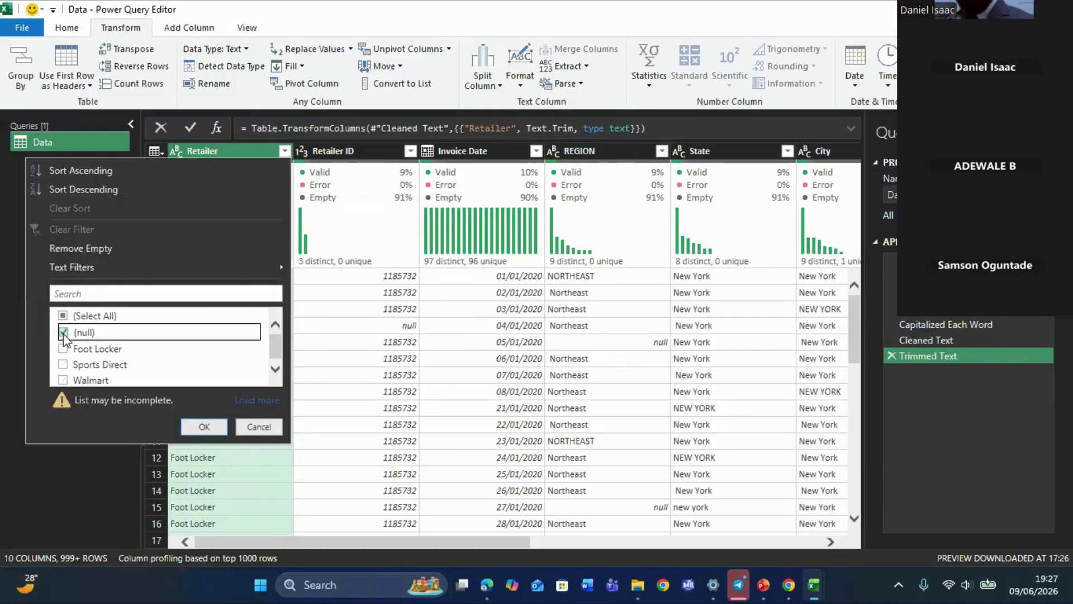
left_click(204, 426)
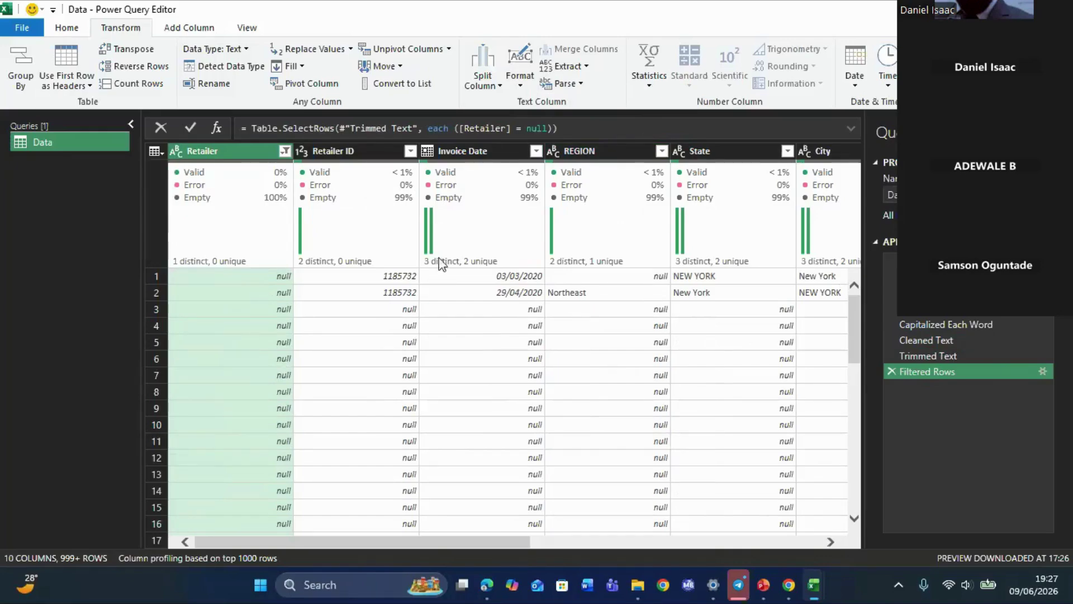
left_click_drag(852, 300, 853, 268)
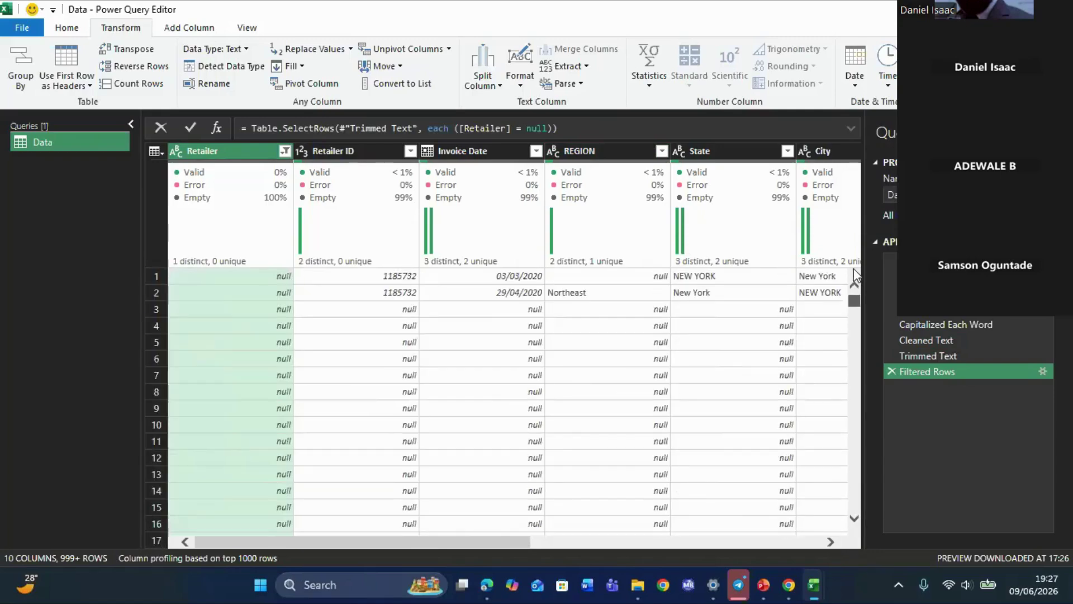
- Reselect all values in the Retailer column's filter to bring back every row
left_click(285, 151)
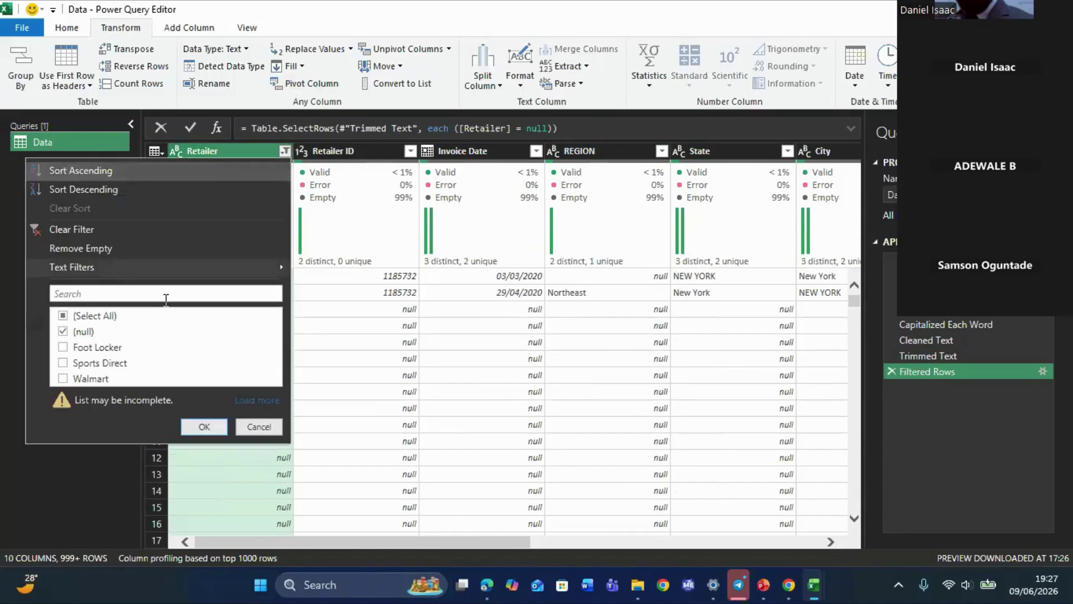
left_click(63, 316)
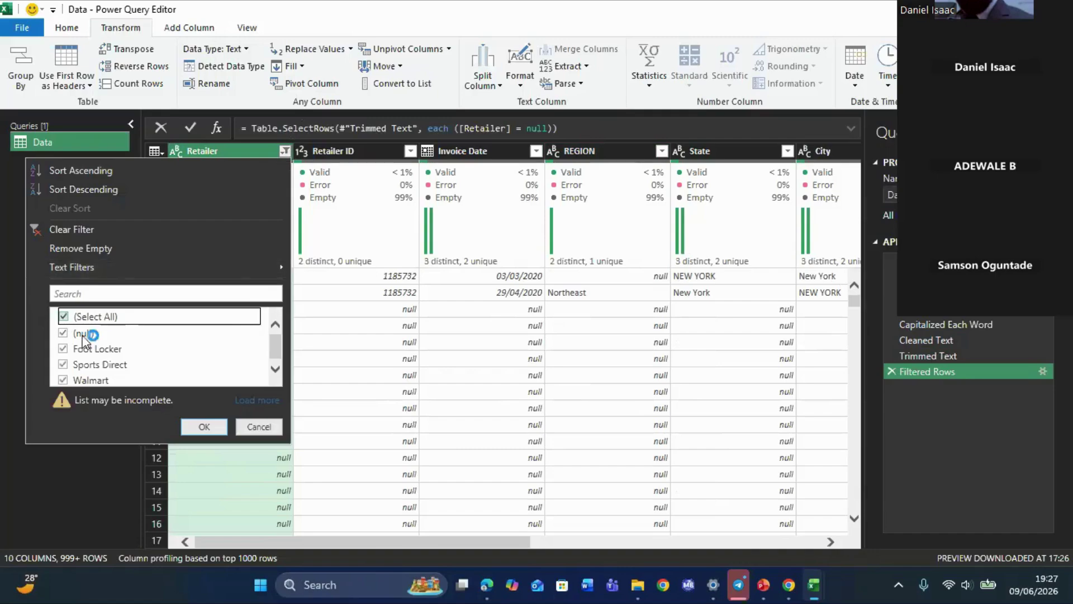
left_click(203, 427)
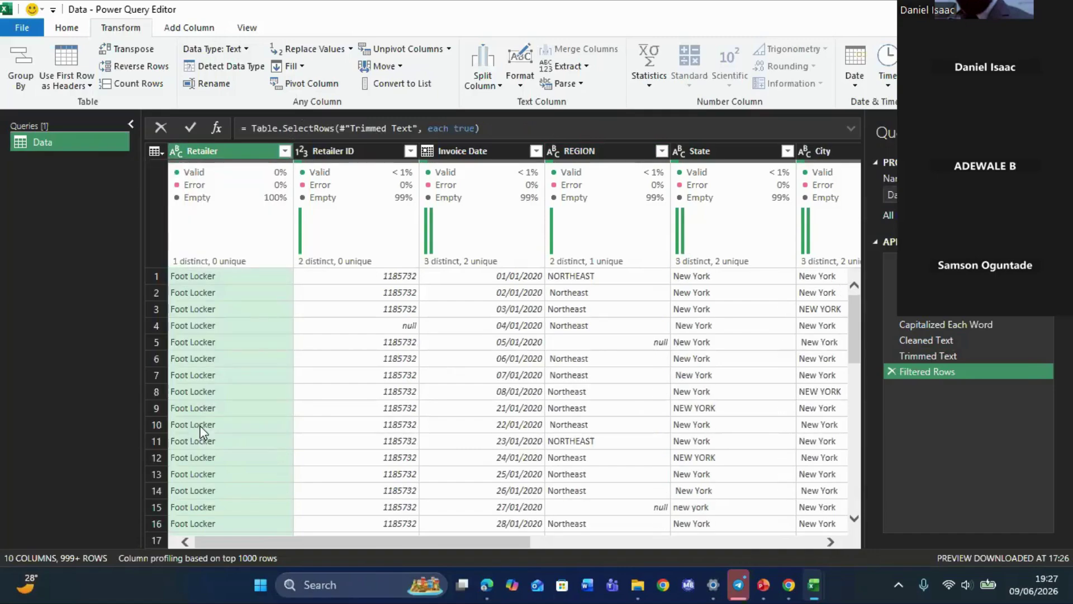
- Remove the blank rows from the Data query
left_click(66, 32)
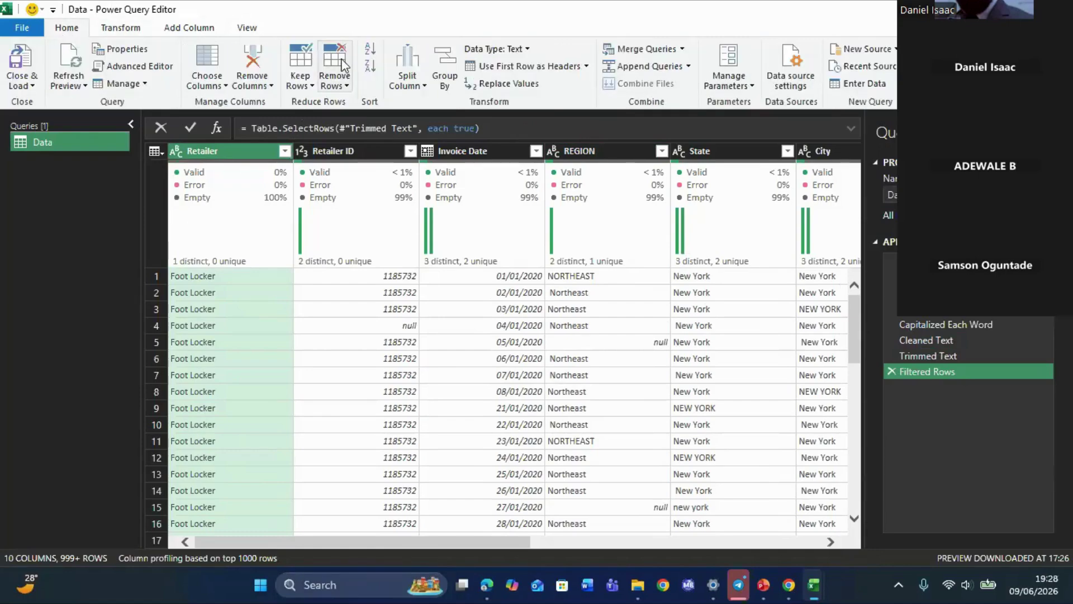
left_click(343, 87)
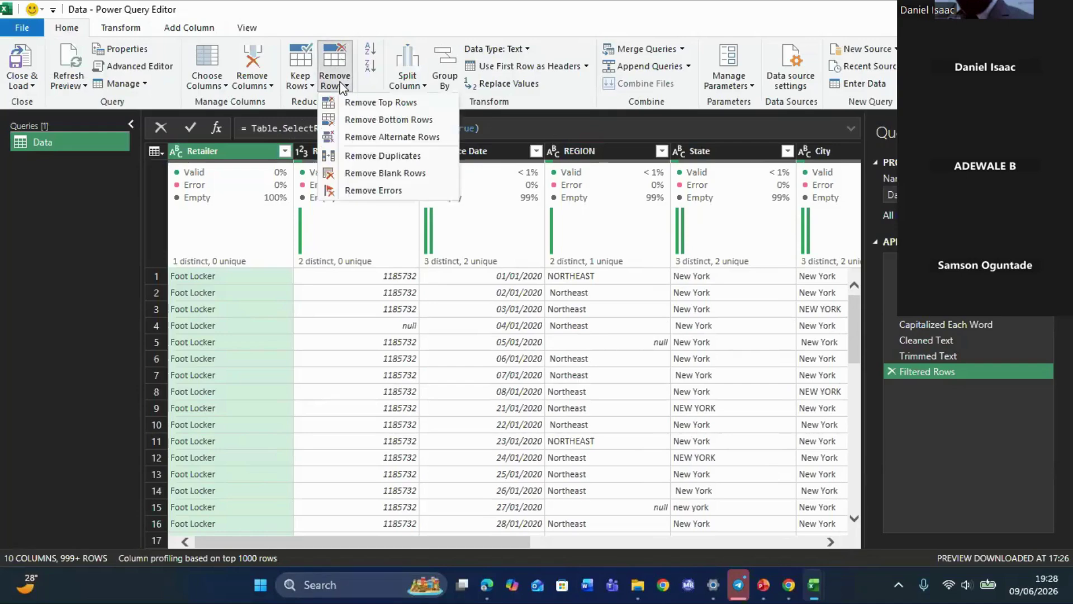
left_click(385, 175)
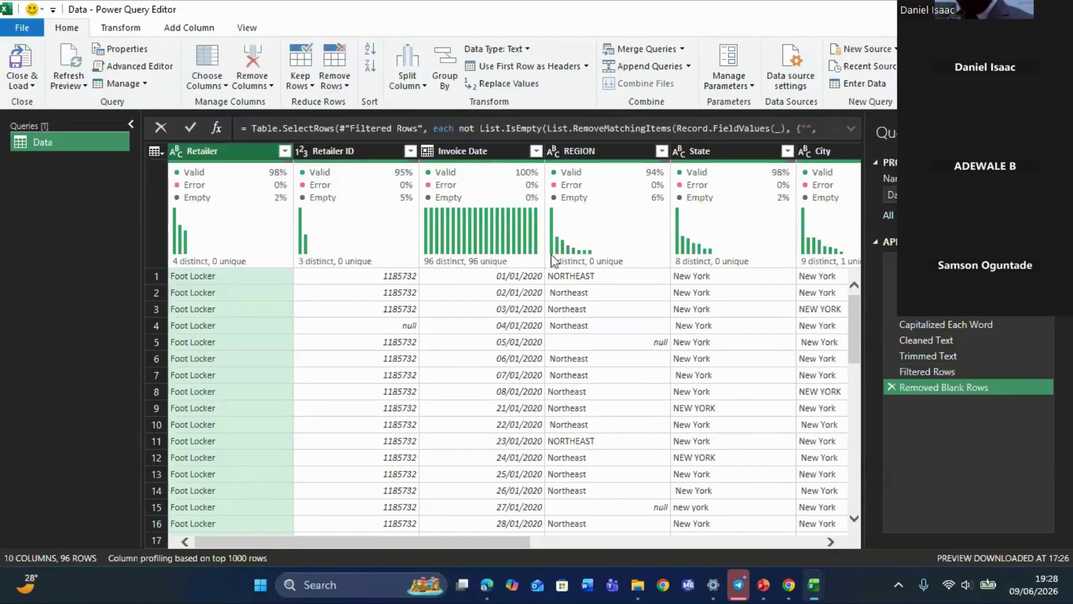
mouse_move(505, 254)
- Filter the Retailer column to show only the null entries left after the blank-row removal
left_click(284, 152)
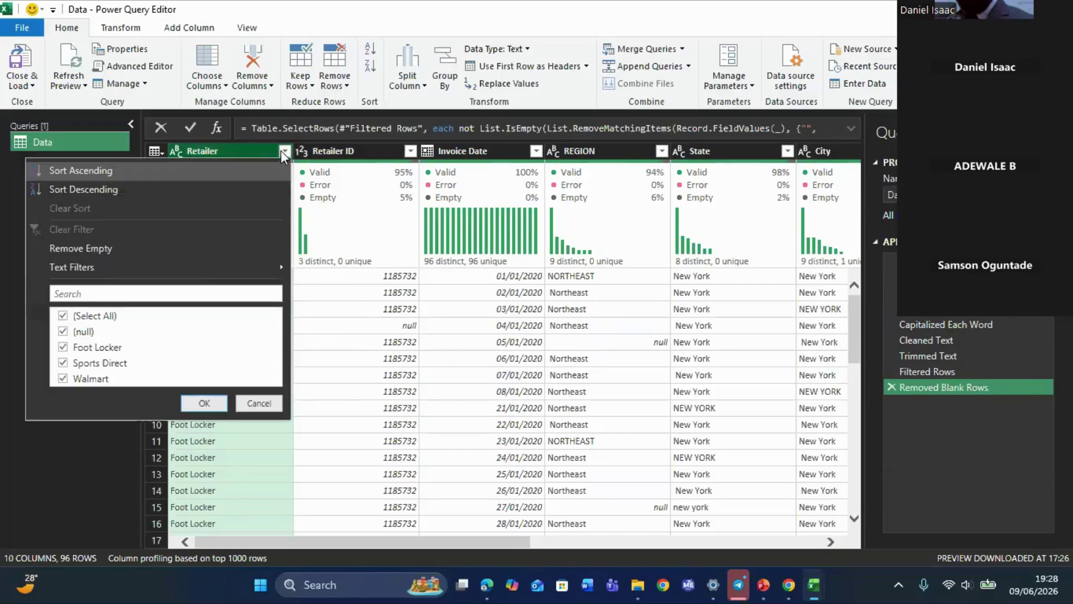
left_click(65, 333)
left_click(64, 317)
left_click(63, 333)
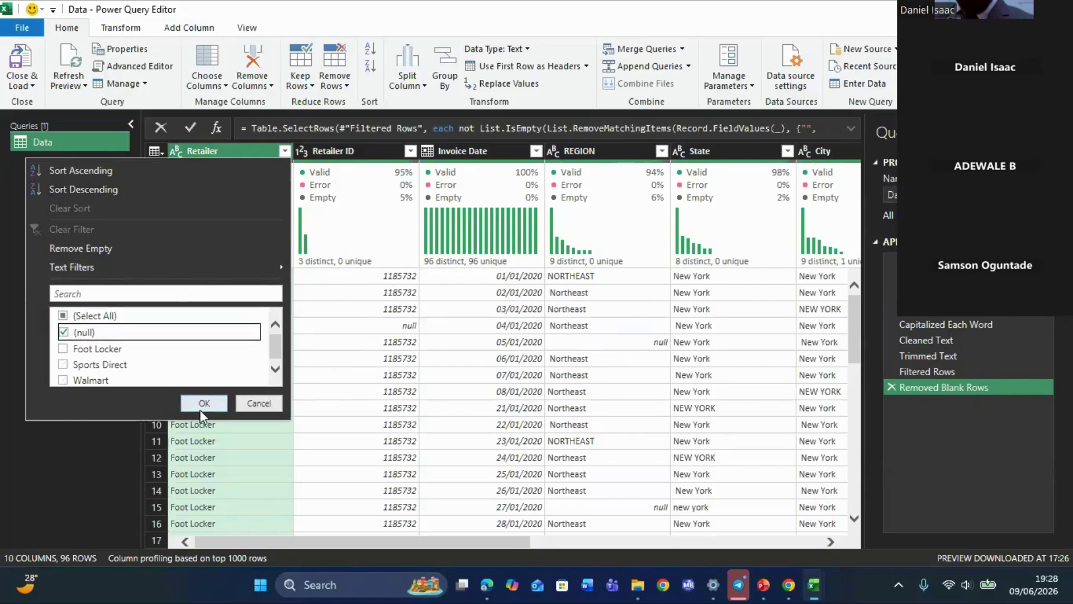
left_click(199, 409)
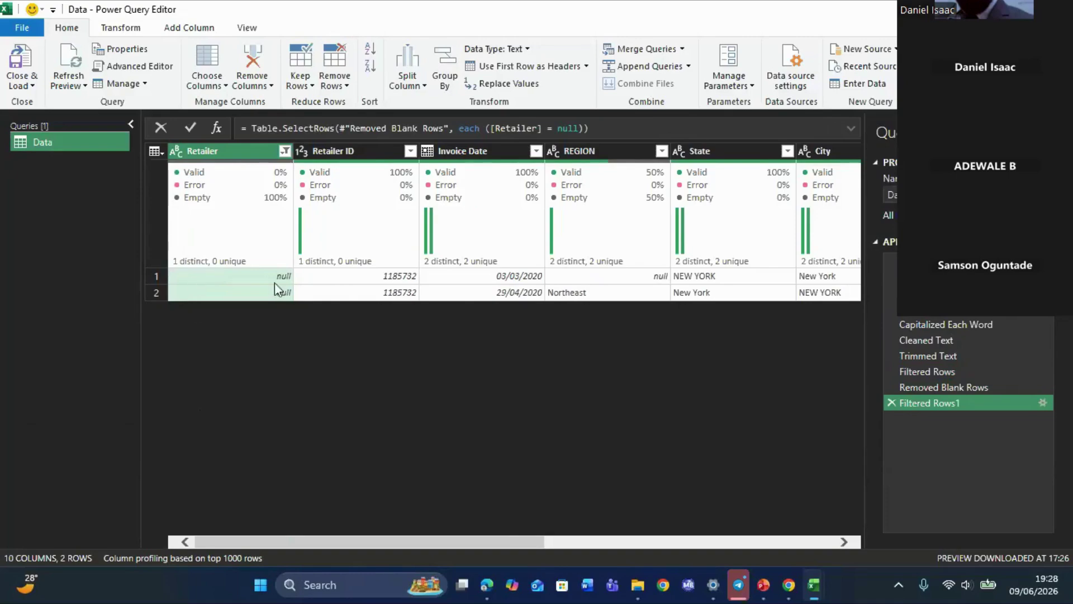
- Restore all Retailer values in the filter and look through the full set of rows
left_click(285, 150)
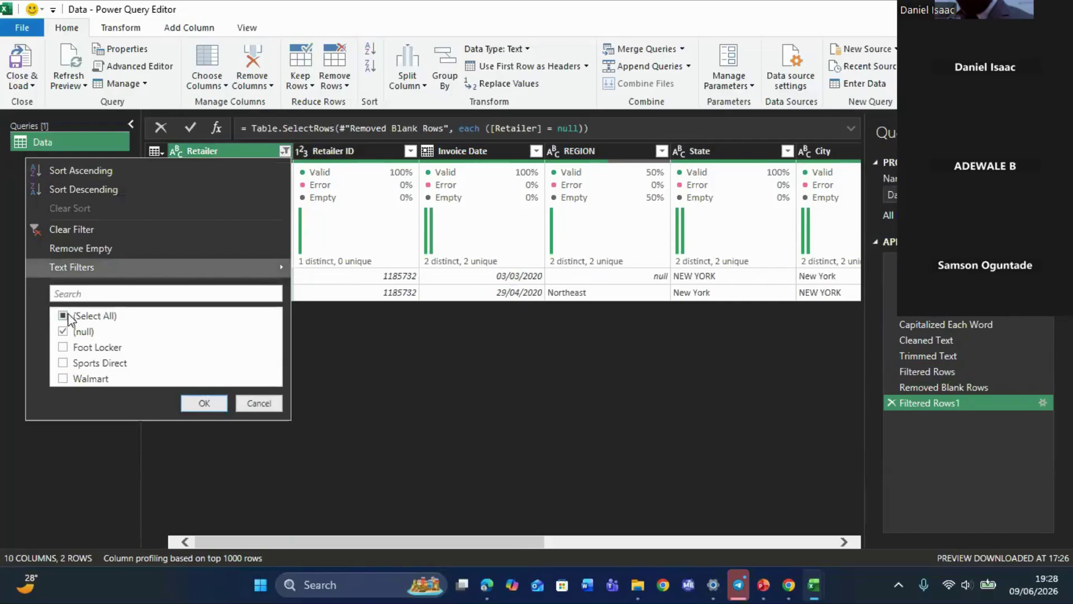
left_click(63, 316)
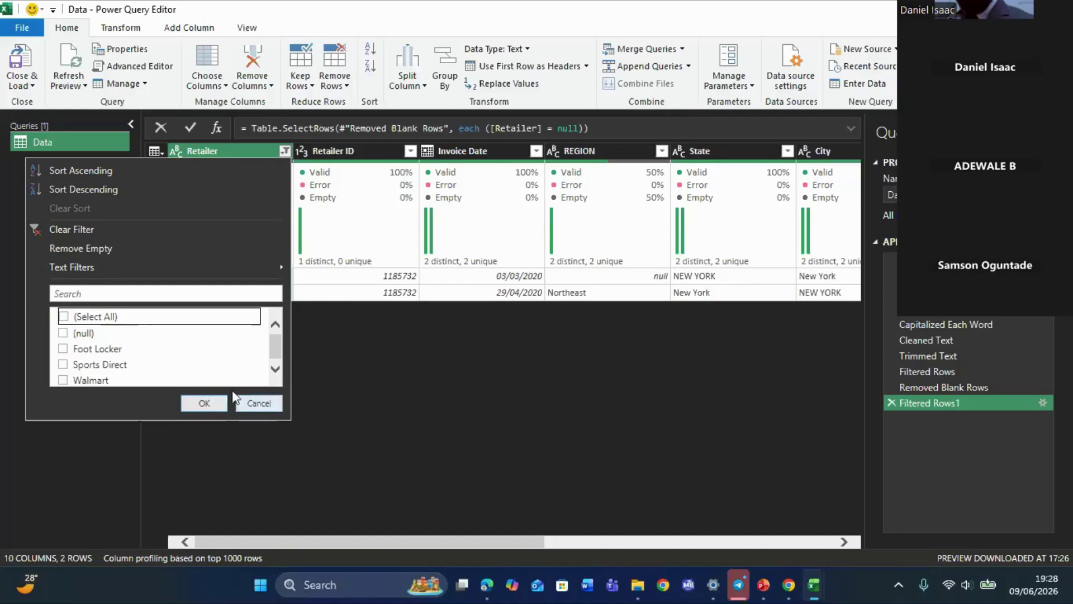
left_click(63, 315)
left_click(206, 404)
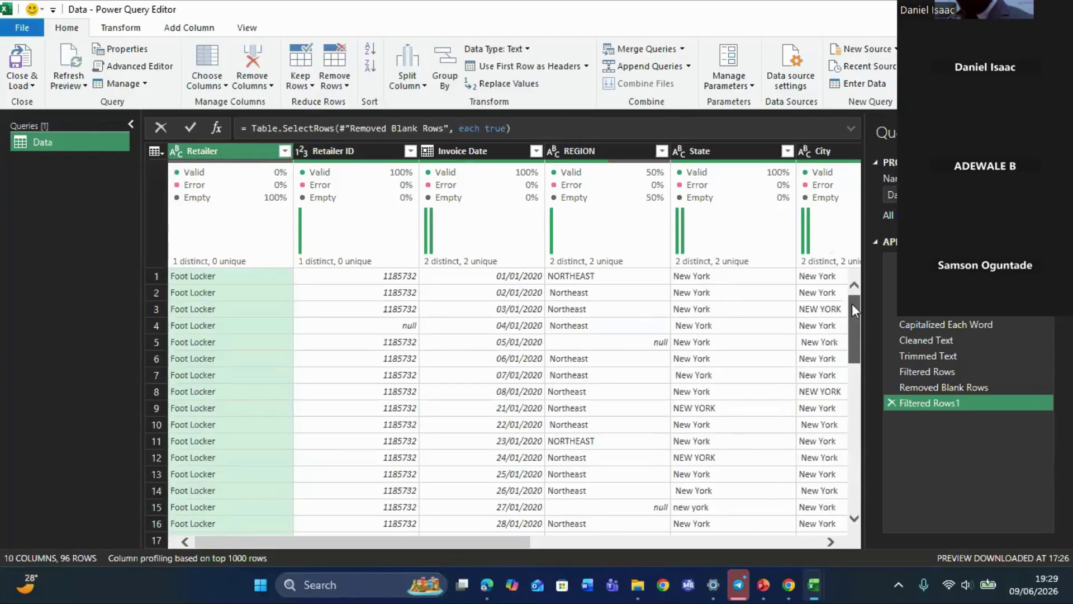
mouse_move(850, 307)
left_mouse_down()
mouse_move(860, 477)
mouse_move(846, 293)
left_mouse_up()
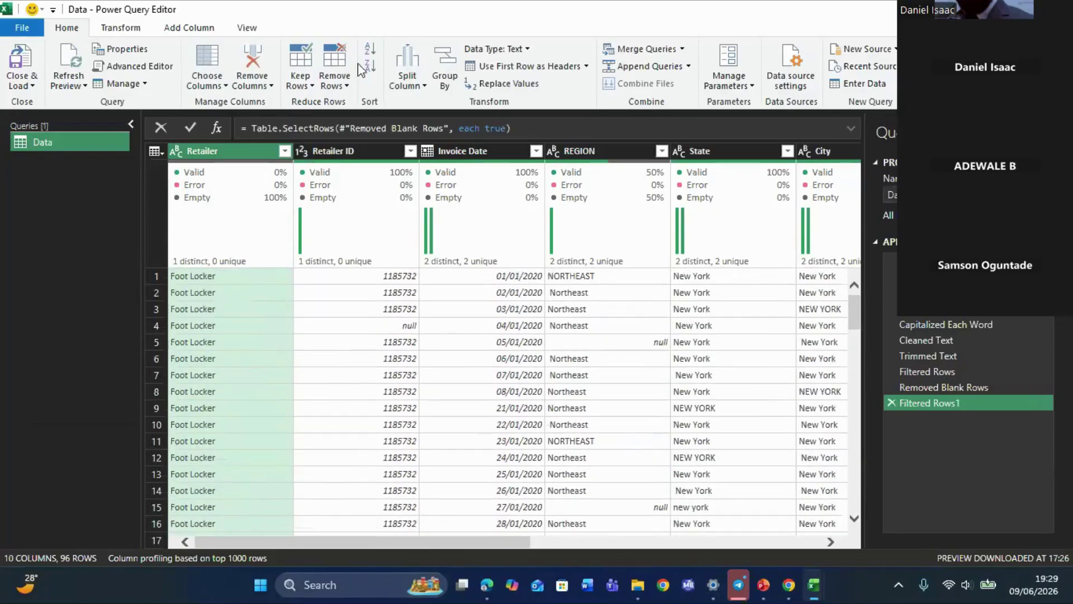
- Group the rows by Retailer with a Count Rows column named Count, and delete the grouping step again
left_click(445, 74)
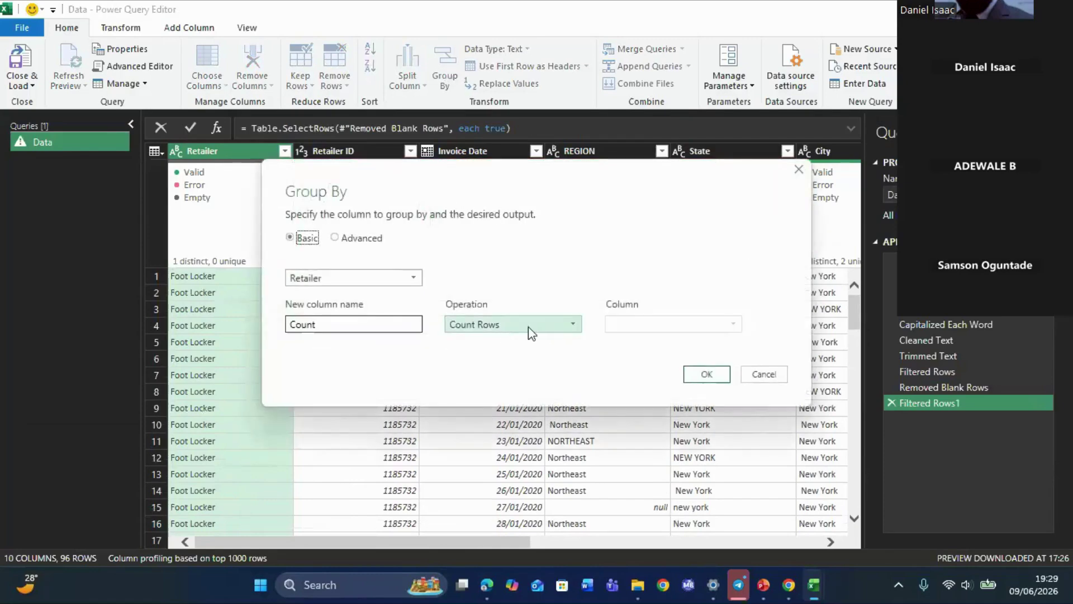
left_click(706, 374)
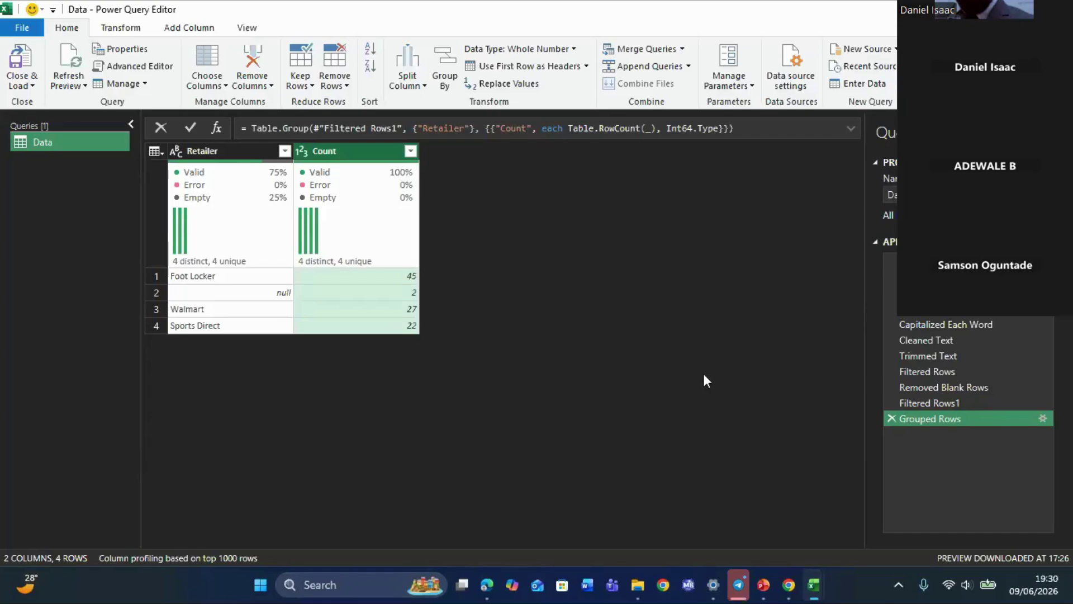
left_click(890, 418)
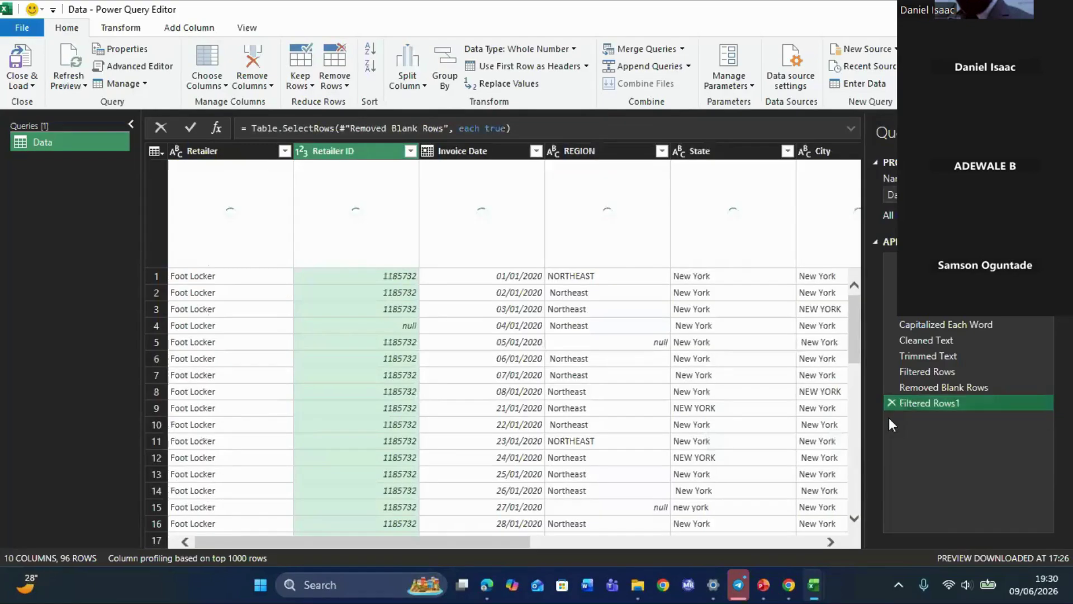
- Check the Retailer column's filter list for remaining null values without applying a filter
left_click(284, 150)
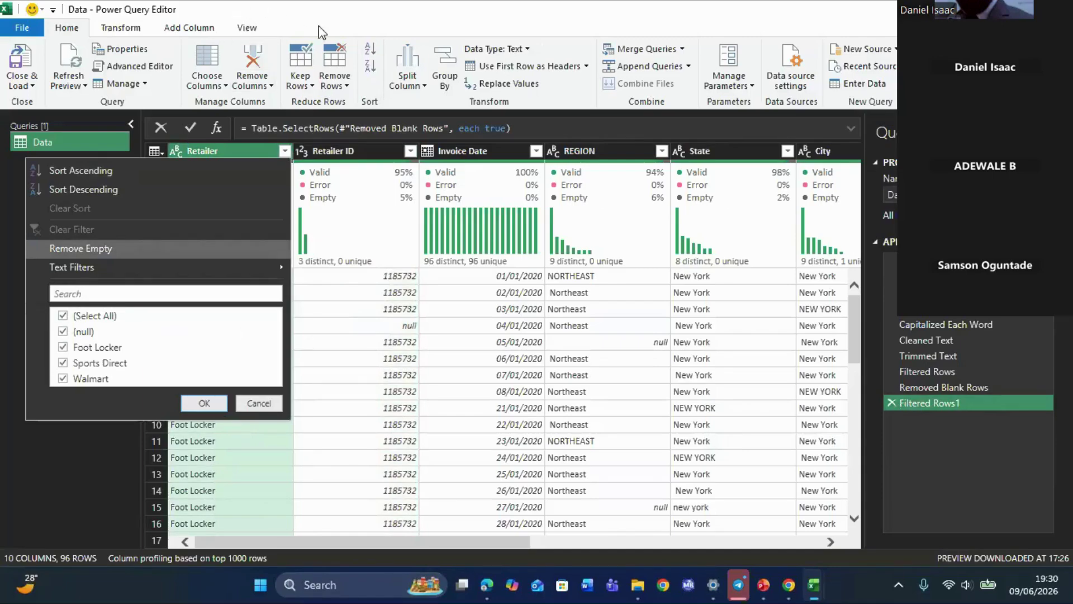
left_click(248, 403)
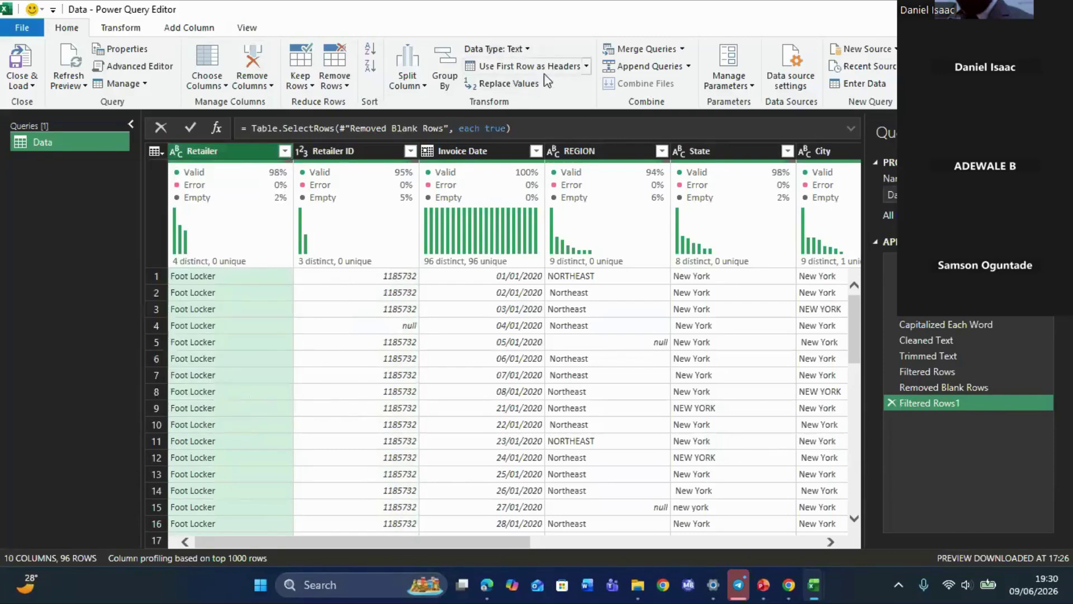
- Replace the null values in the Retailer column with Foot Locker
left_click(528, 87)
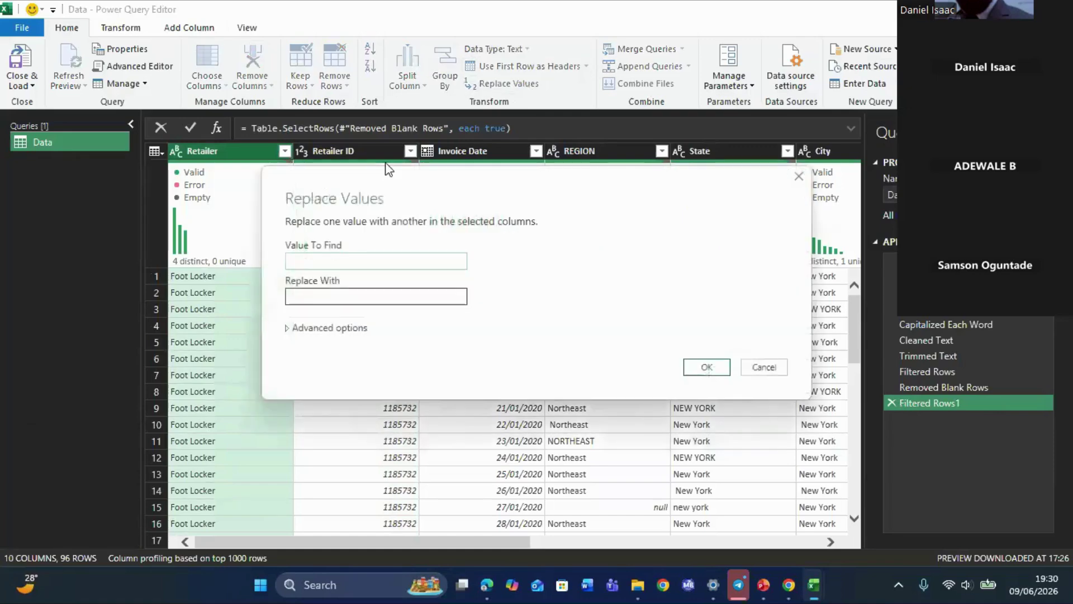
type("null")
left_click(351, 301)
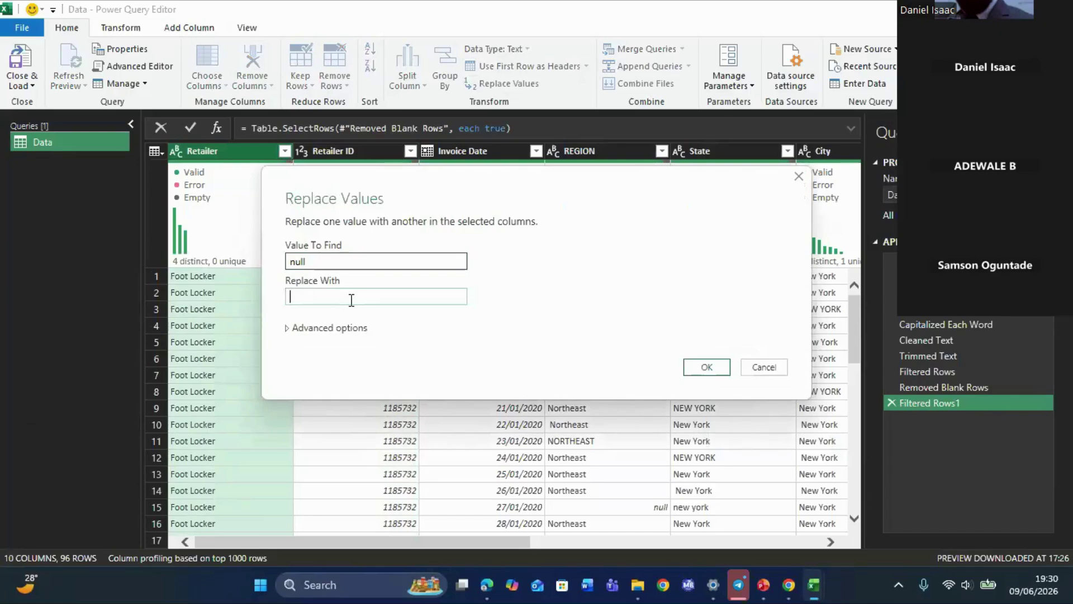
type("Foot Locker")
left_click(707, 367)
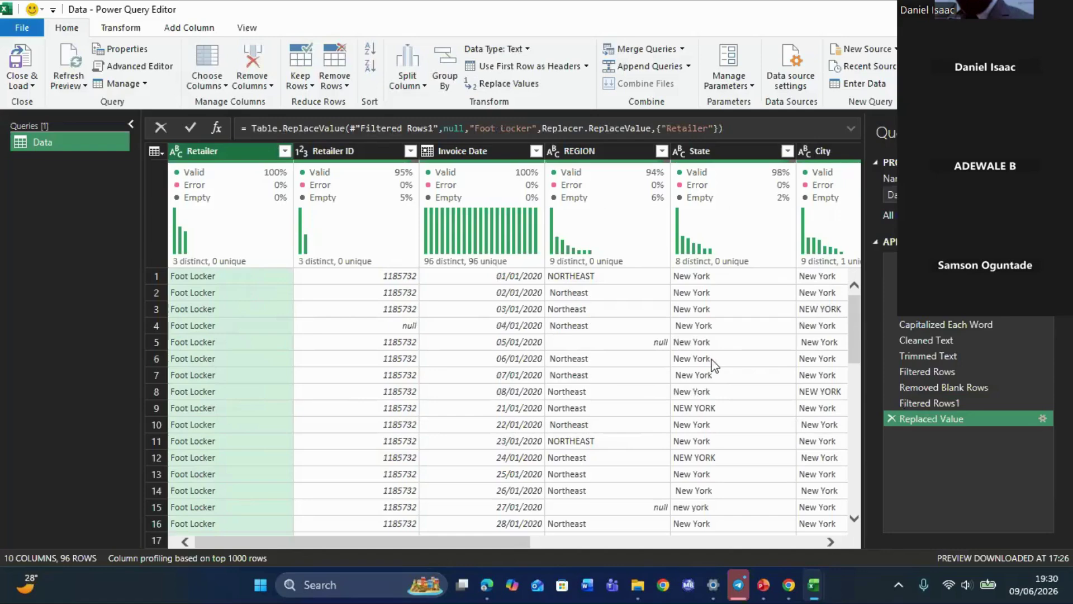
- Check the Retailer column's distinct values in its column profile and filter list without applying a filter
mouse_move(217, 183)
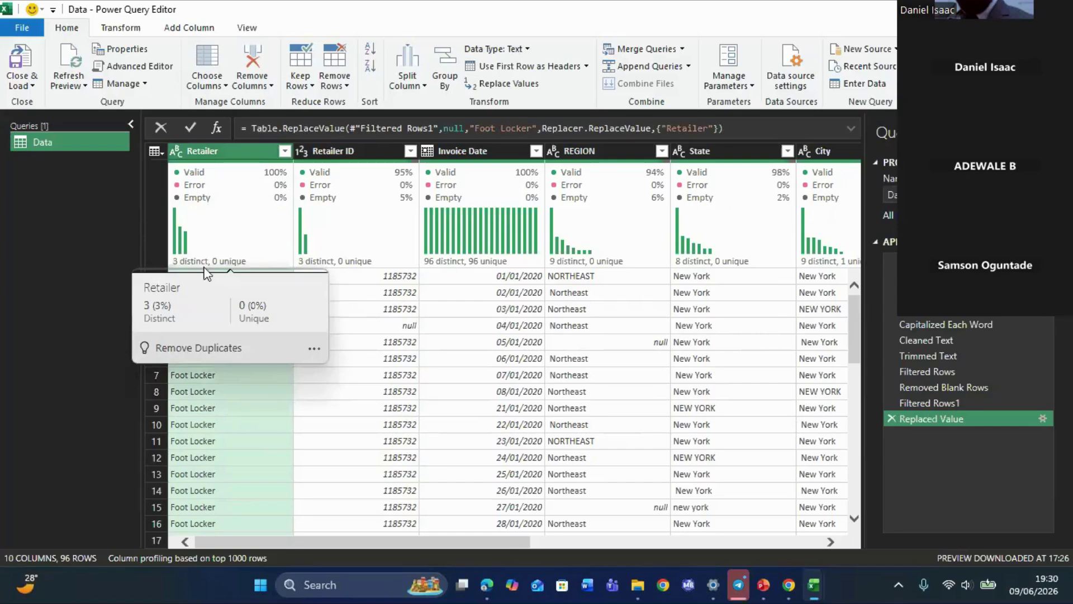
mouse_move(228, 263)
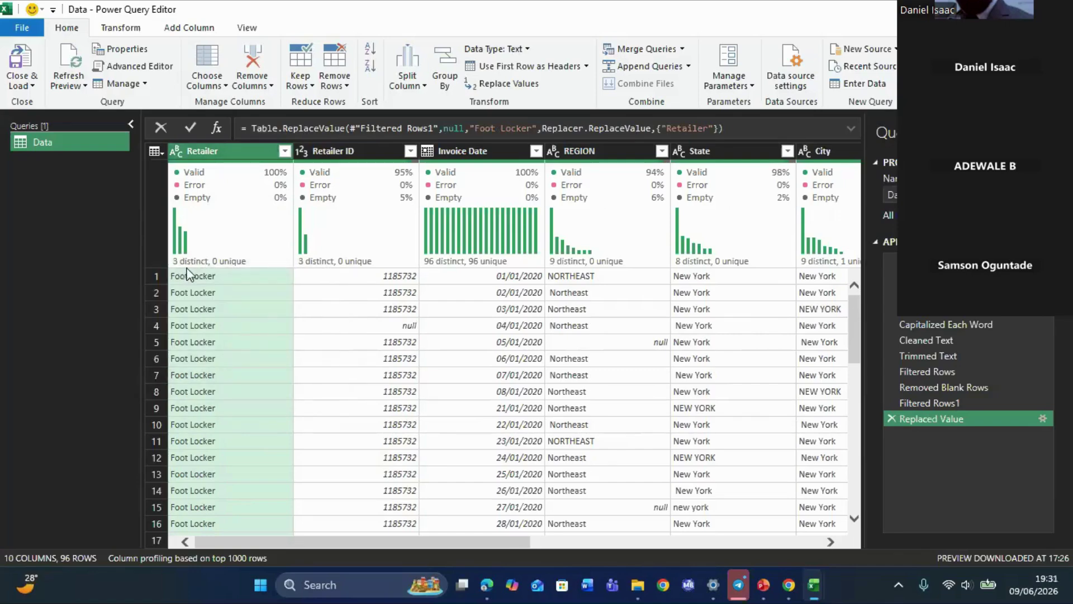
mouse_move(190, 272)
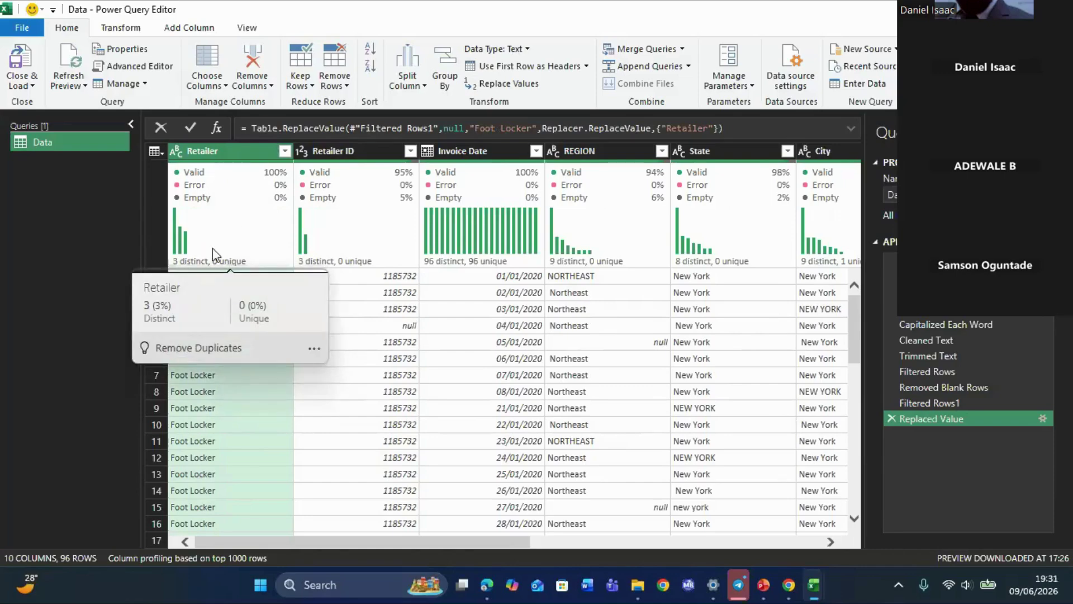
left_click(285, 151)
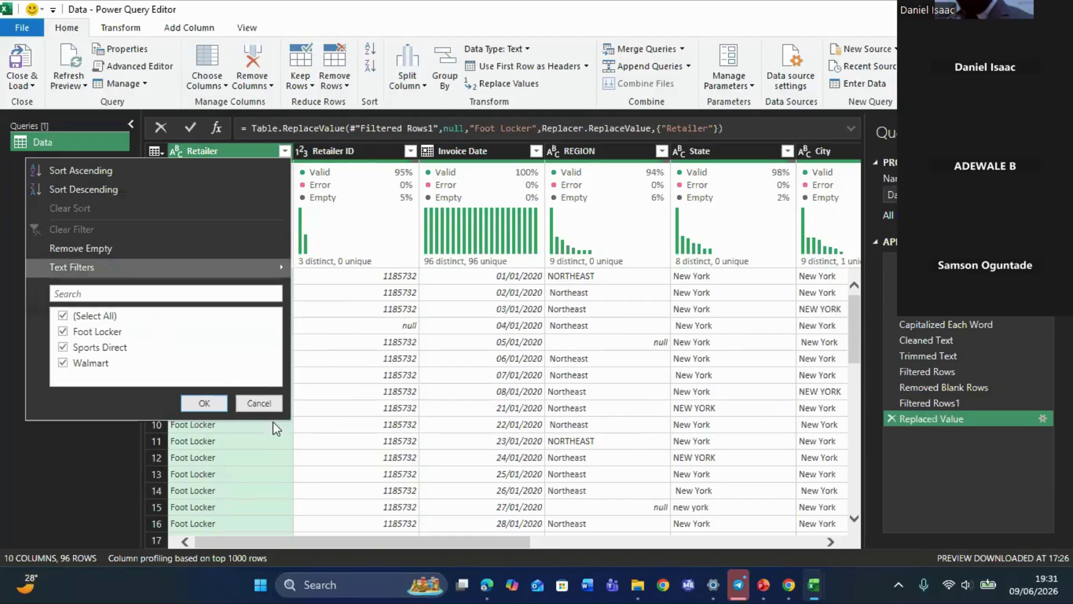
left_click(255, 403)
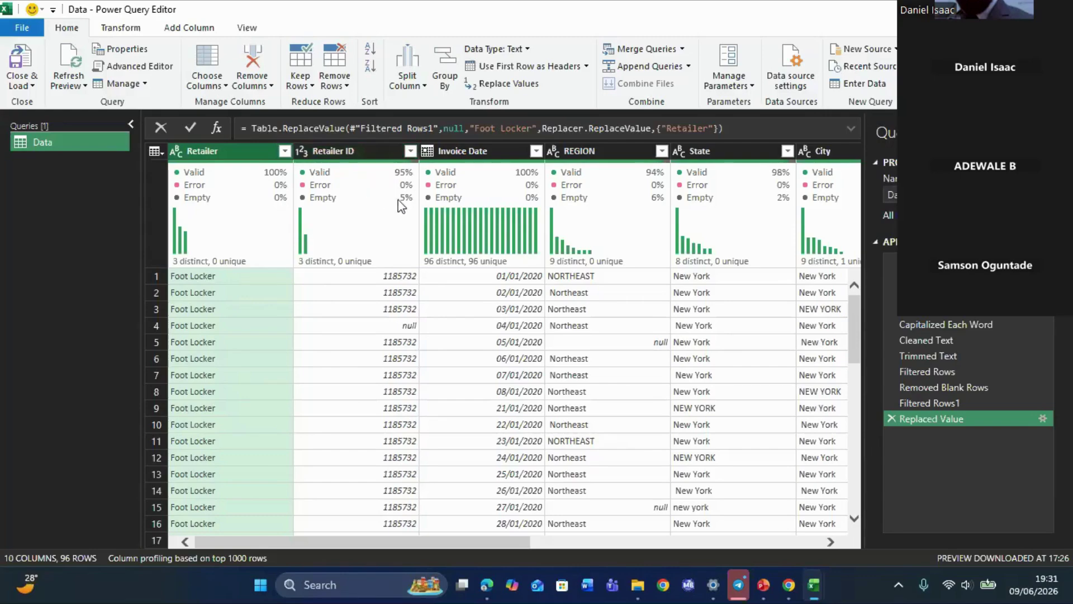
- Filter the Retailer ID column to show only its null entries, and delete the filter step again
mouse_move(401, 205)
left_click(410, 151)
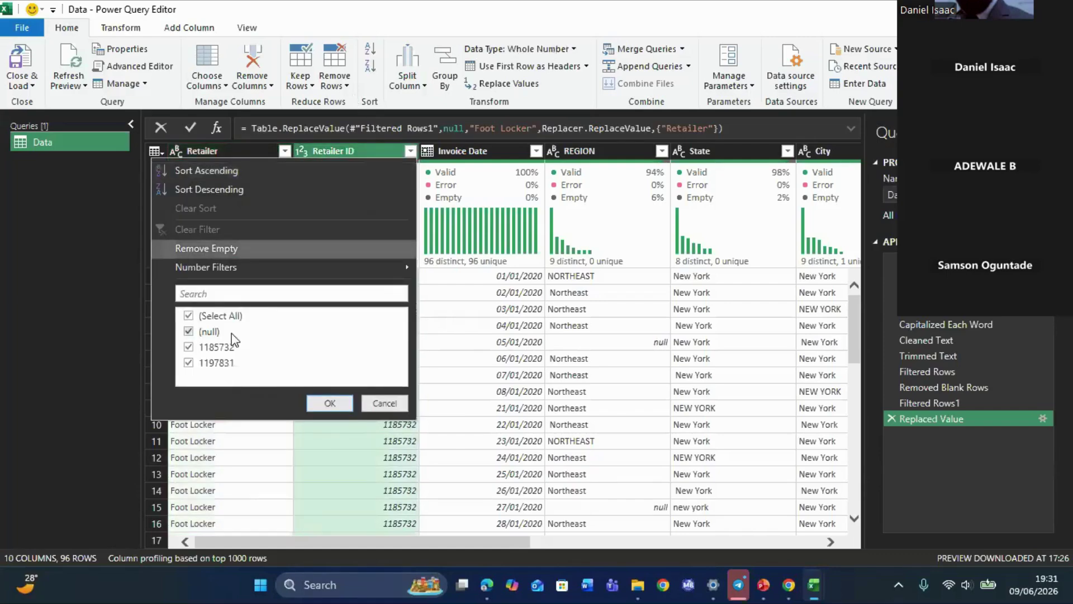
left_click(189, 331)
left_click(188, 315)
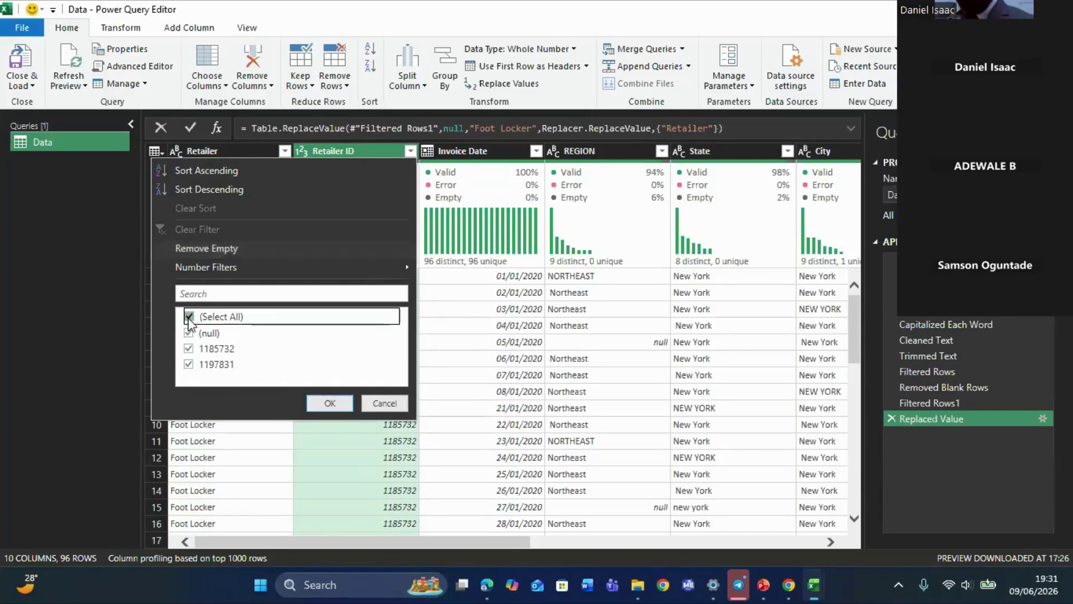
left_click(189, 331)
left_click(329, 403)
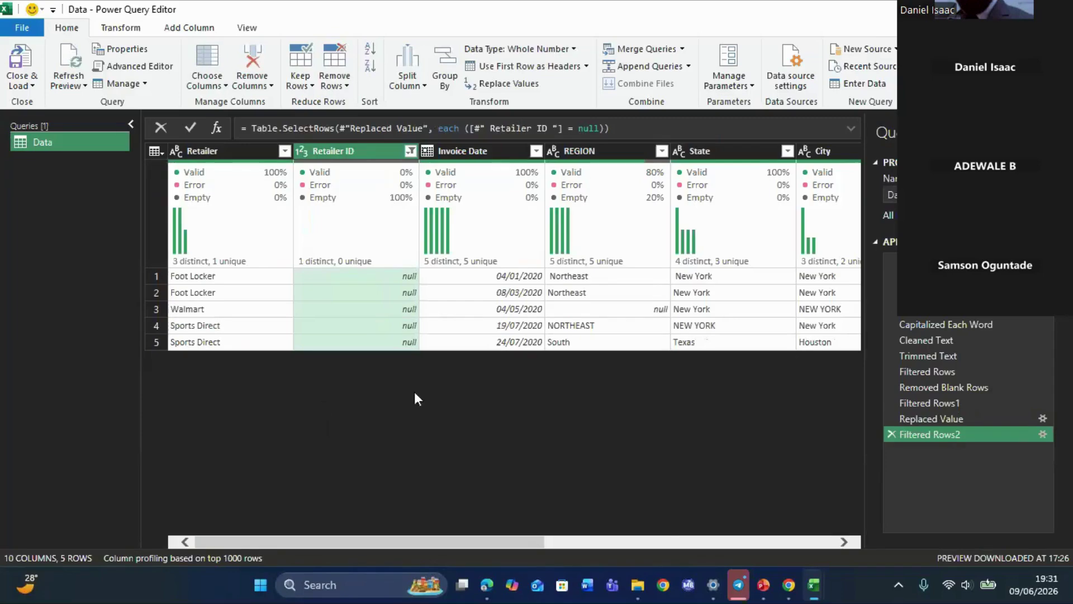
left_click(892, 434)
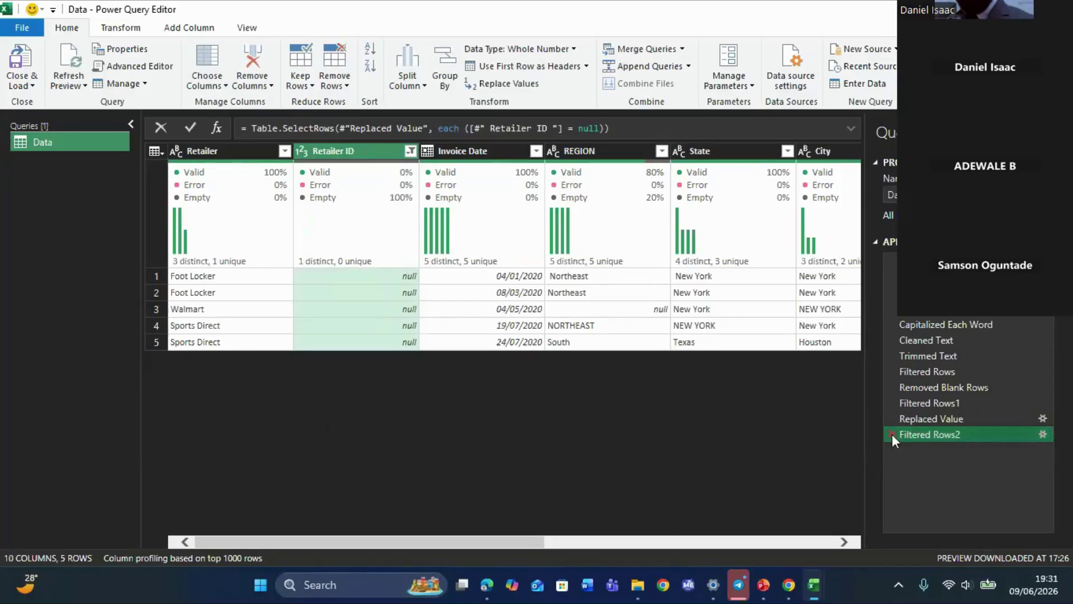
- Group the rows by Retailer ID with a Count Rows column named Count, and delete the grouping step again
left_click(411, 151)
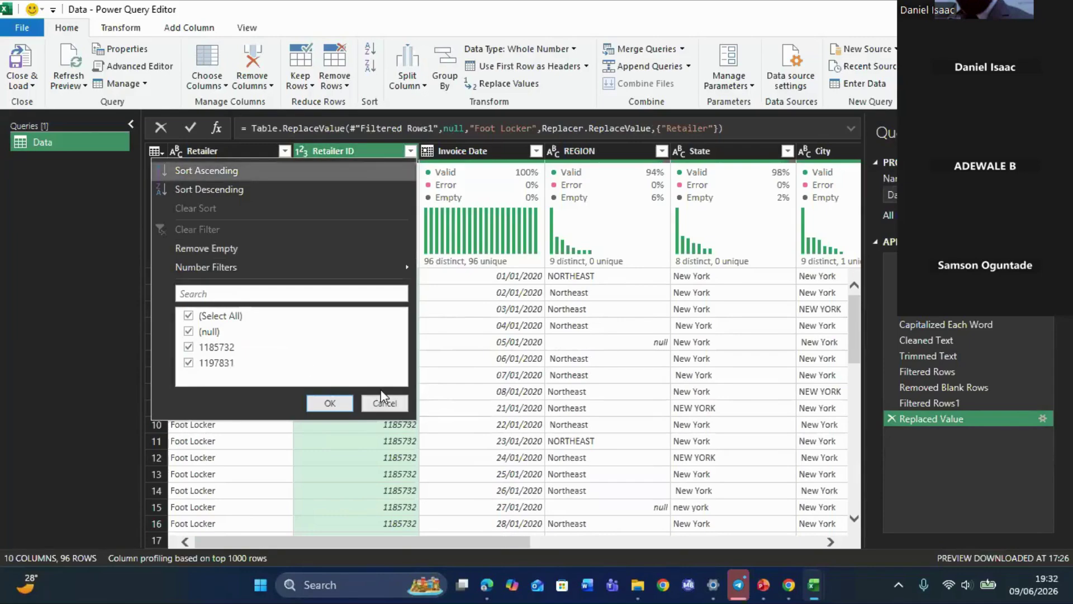
left_click(395, 404)
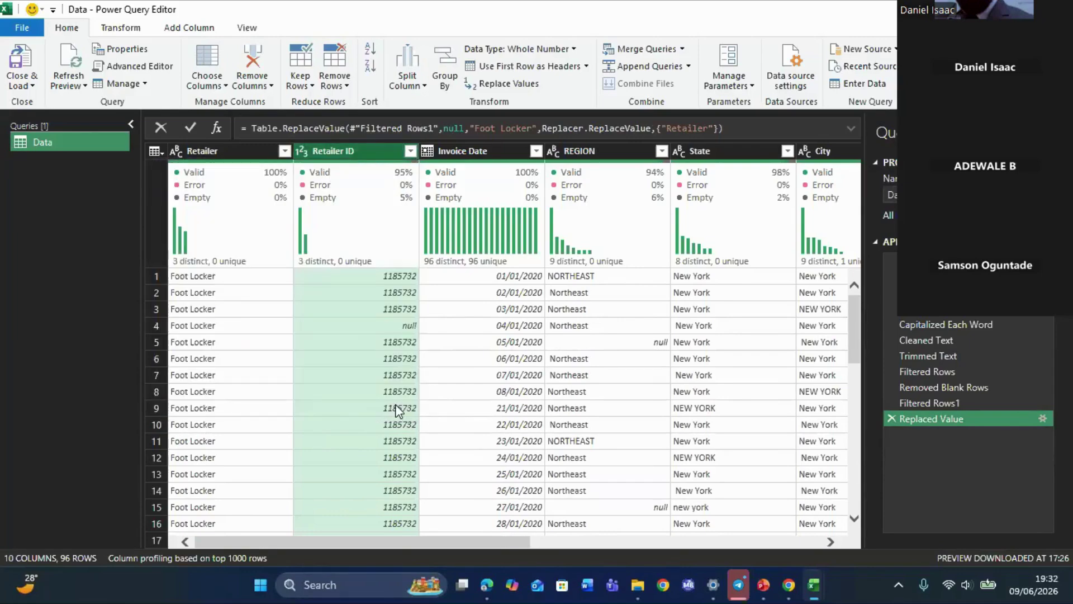
left_click(458, 71)
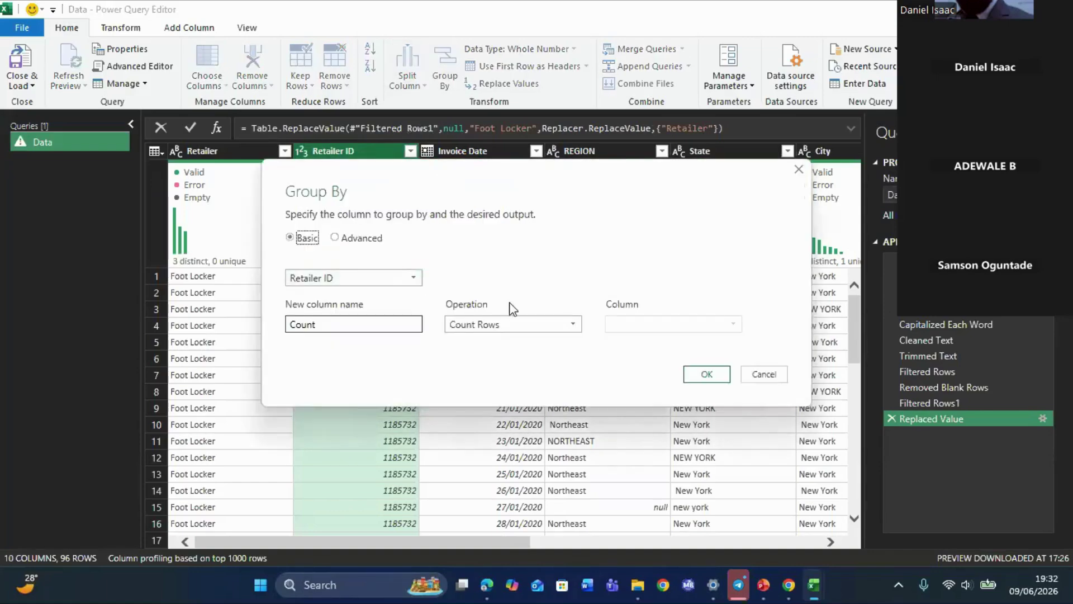
left_click(705, 375)
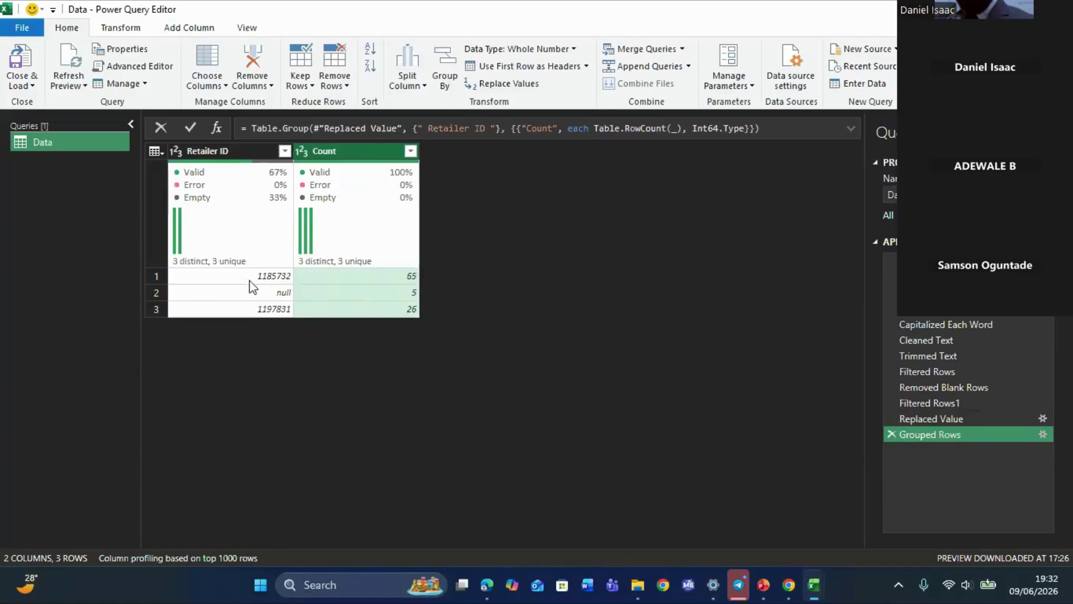
left_click(892, 434)
left_click(391, 277)
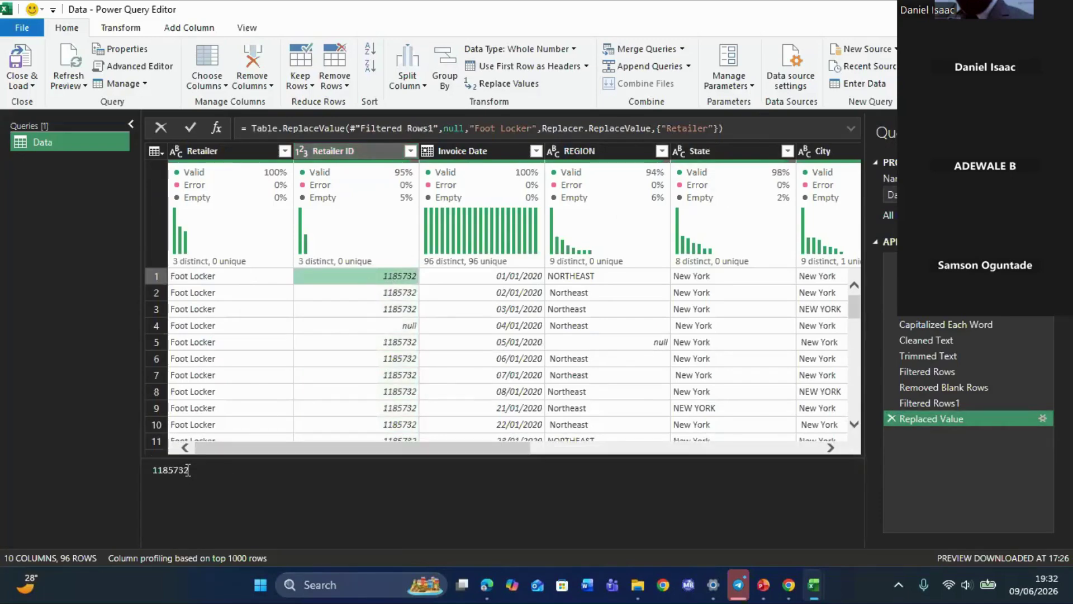
left_click(189, 472)
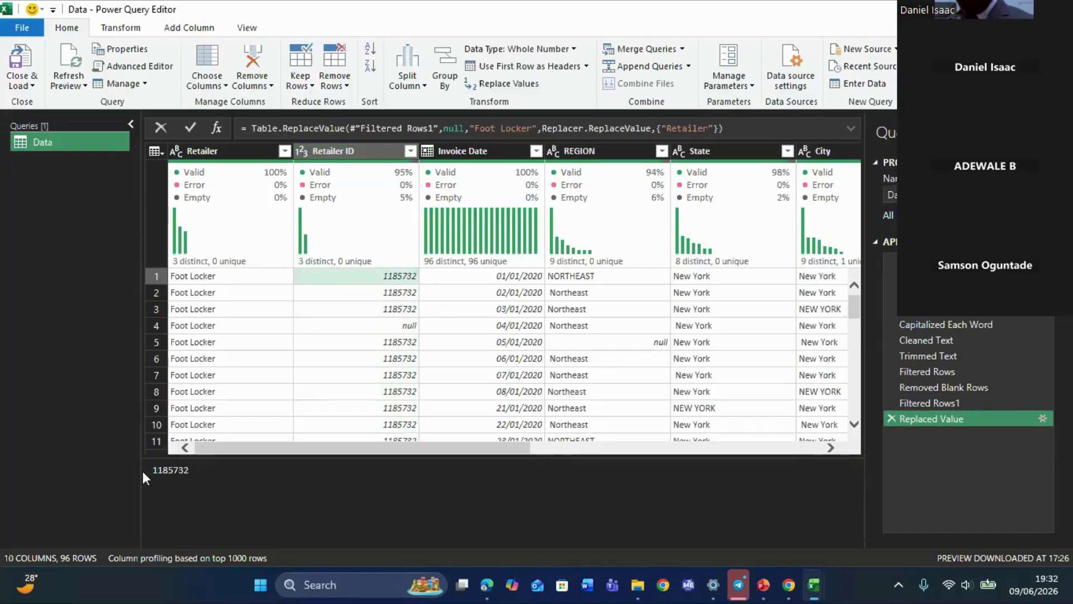
left_click(150, 470)
left_click(173, 470)
left_click(196, 471)
left_click(501, 84)
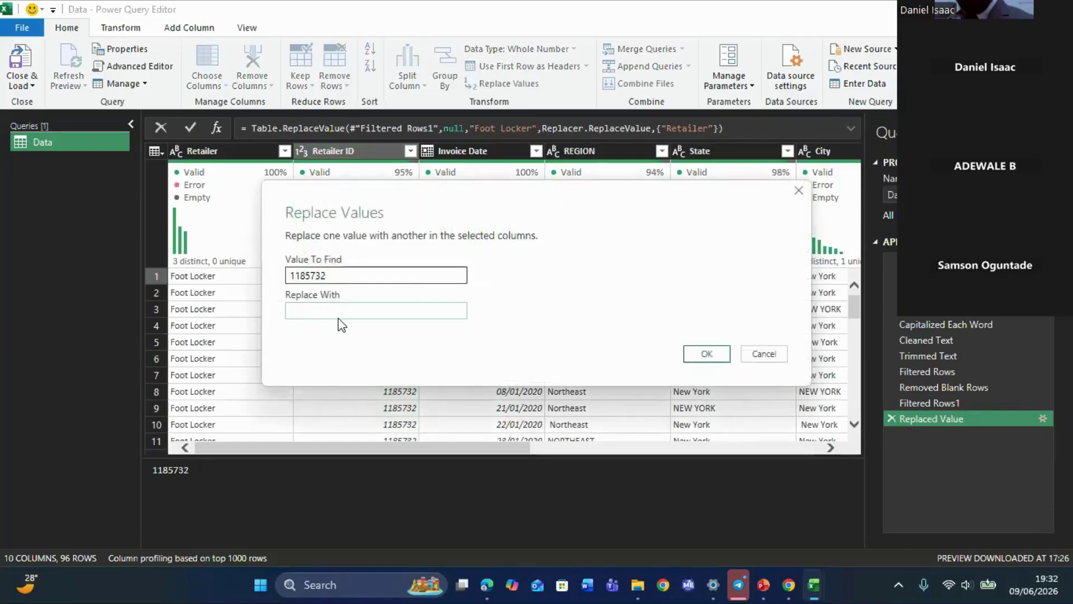
left_click(764, 353)
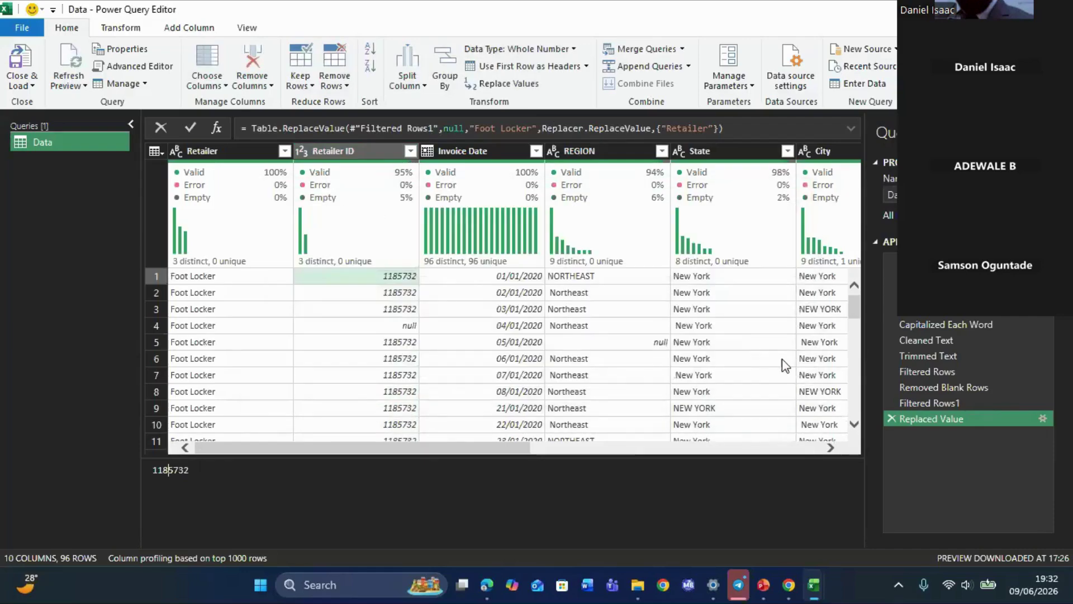
- Replace the null values in the Retailer ID column with 1185732
left_click(343, 150)
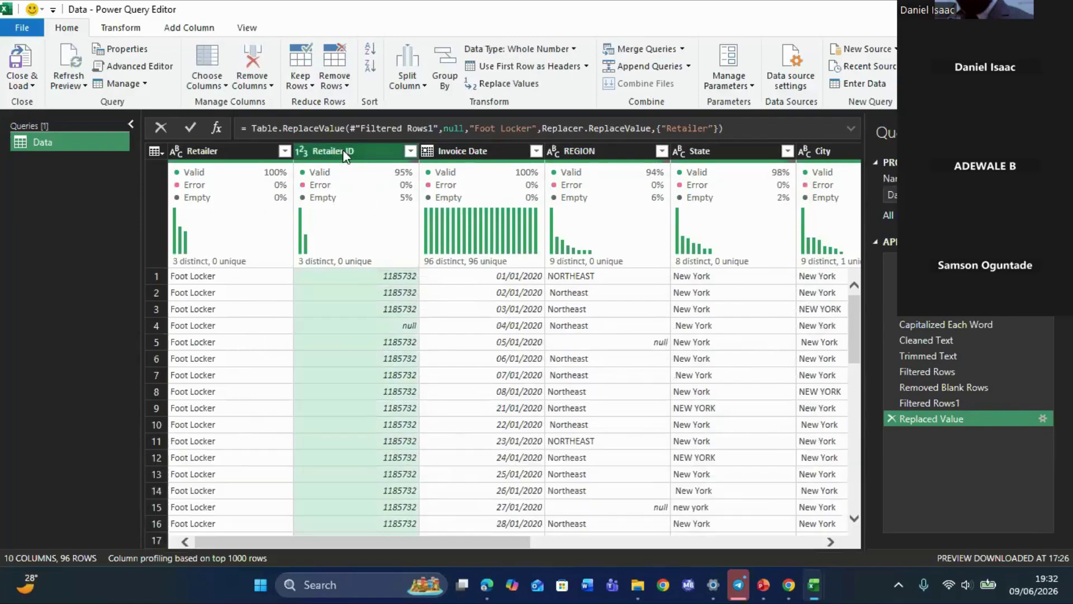
left_click(520, 85)
type("null")
left_click(343, 309)
type("11857")
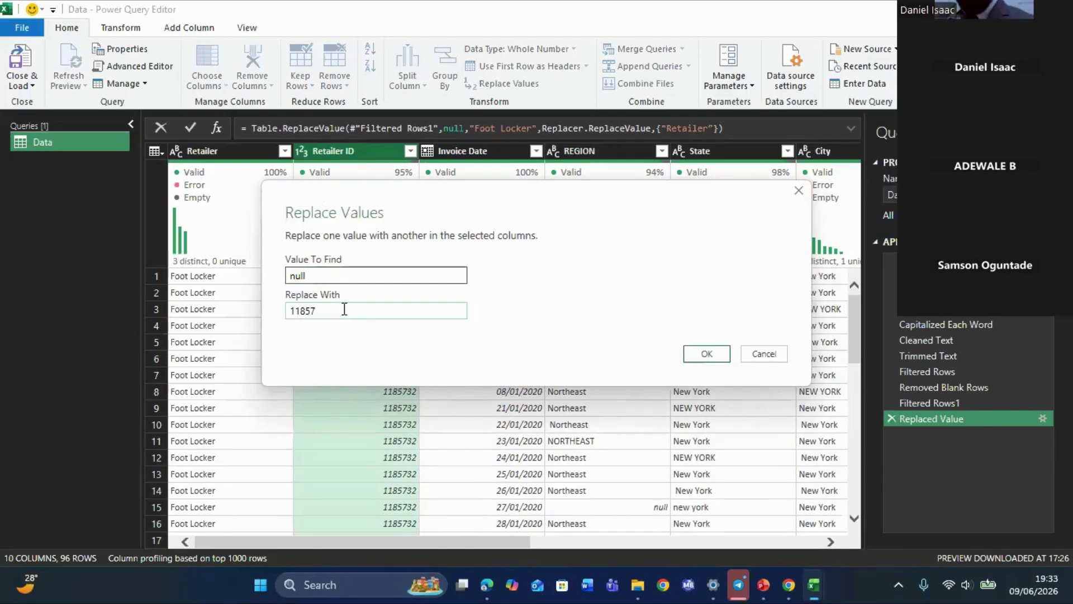
type("32")
left_click(707, 353)
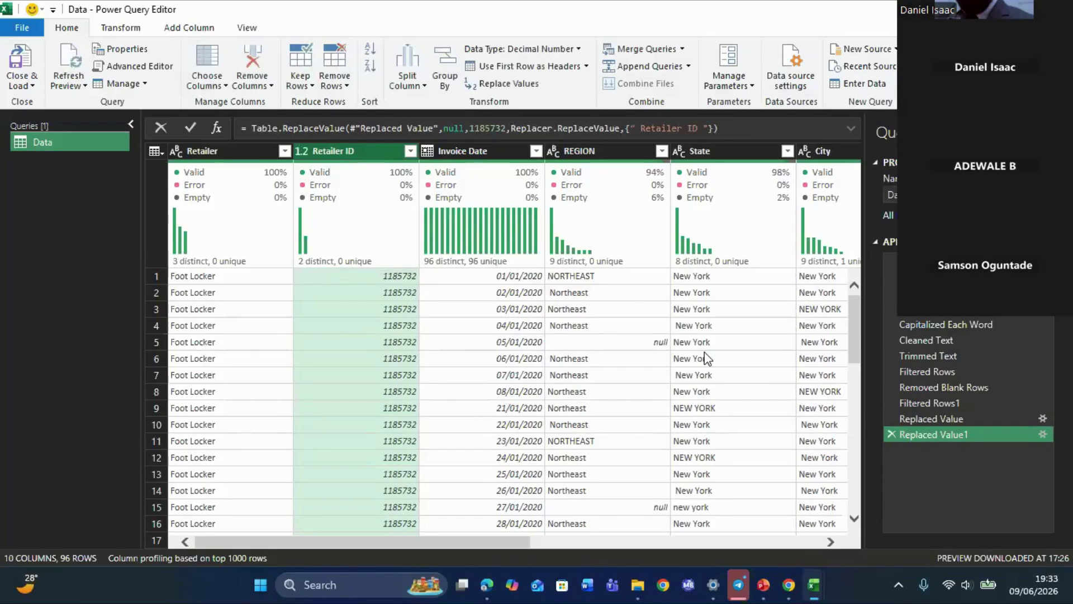
- Look over the Invoice Date and REGION columns, and check the Zoom meeting's group chat before returning to Power Query Editor
left_click(492, 155)
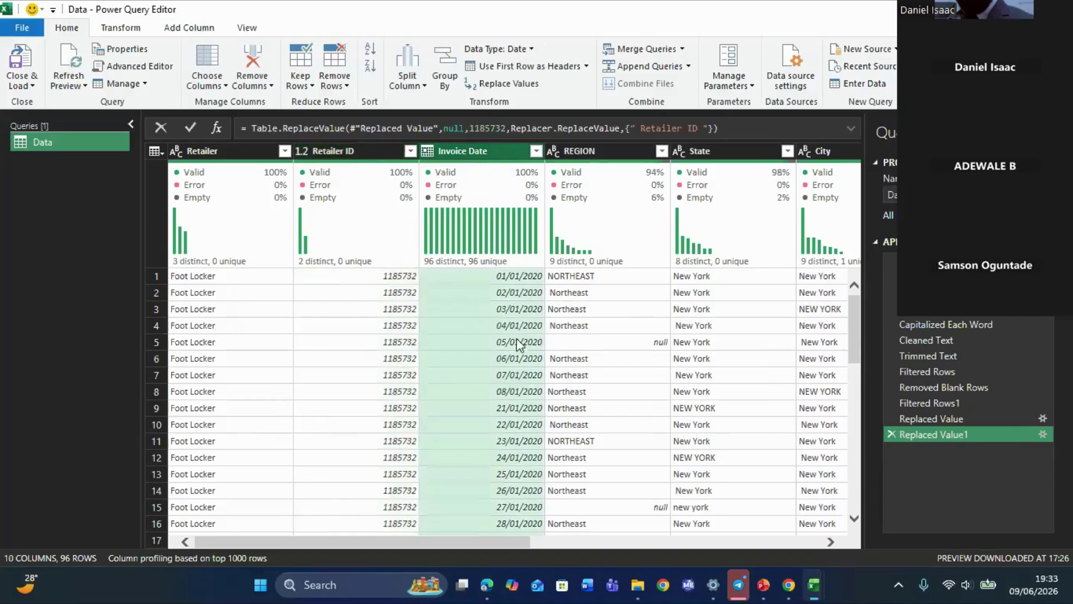
left_click(579, 146)
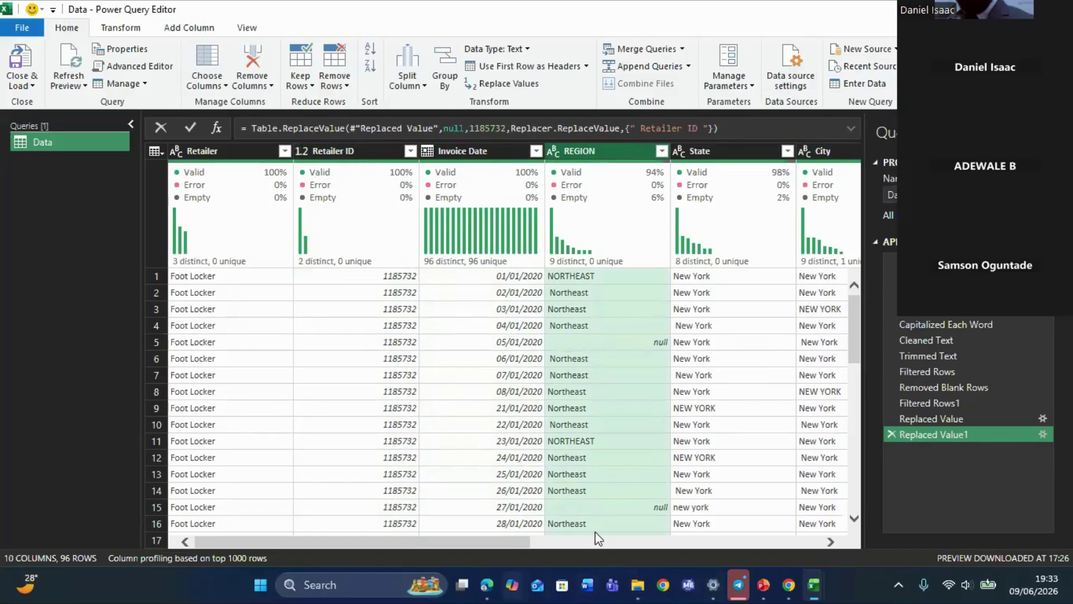
left_click(490, 591)
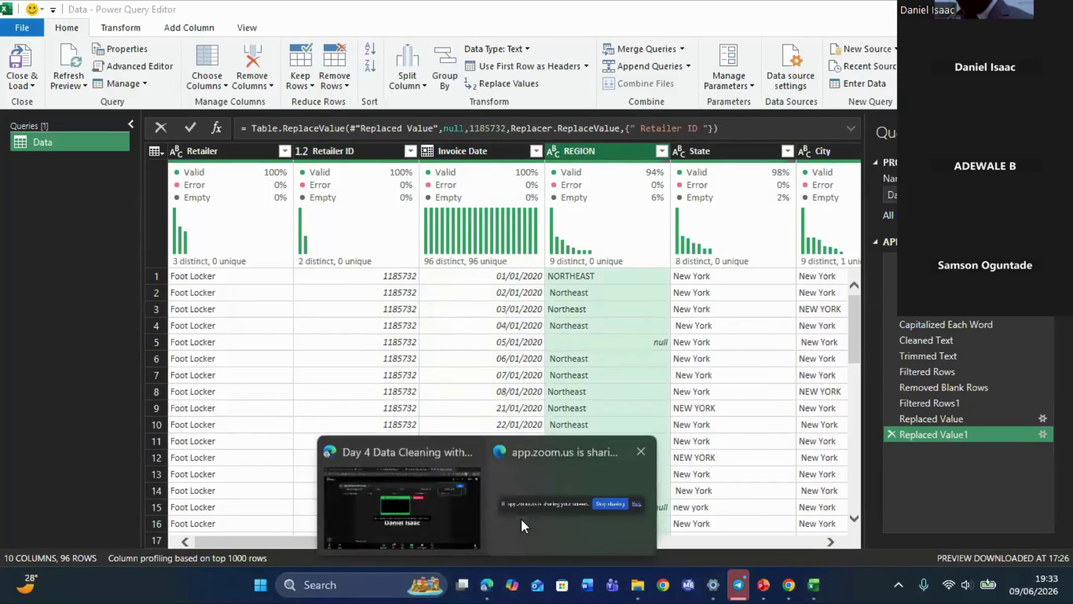
left_click(431, 515)
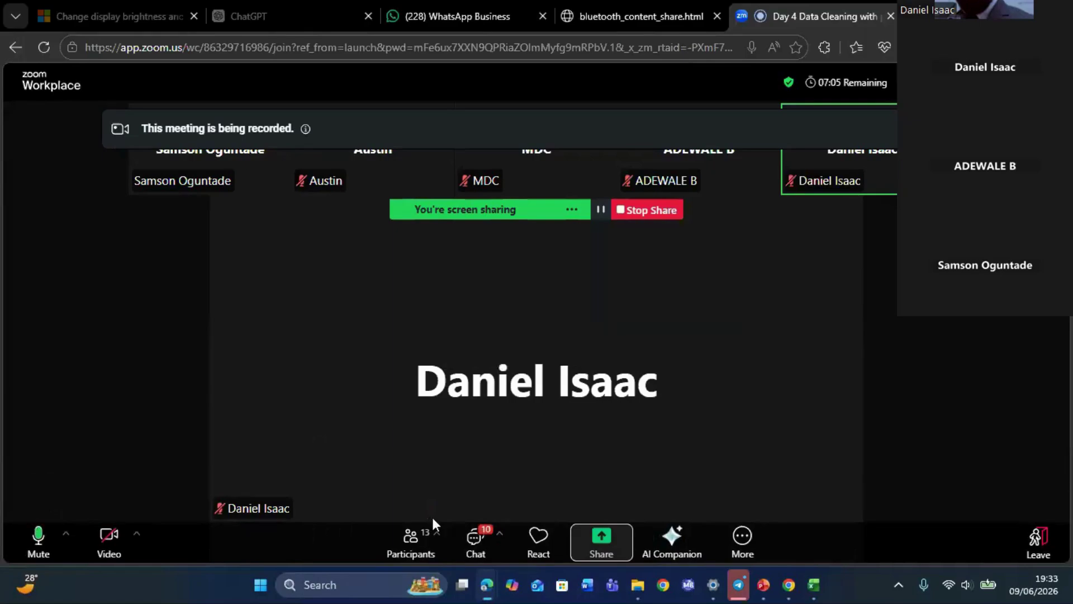
left_click(476, 539)
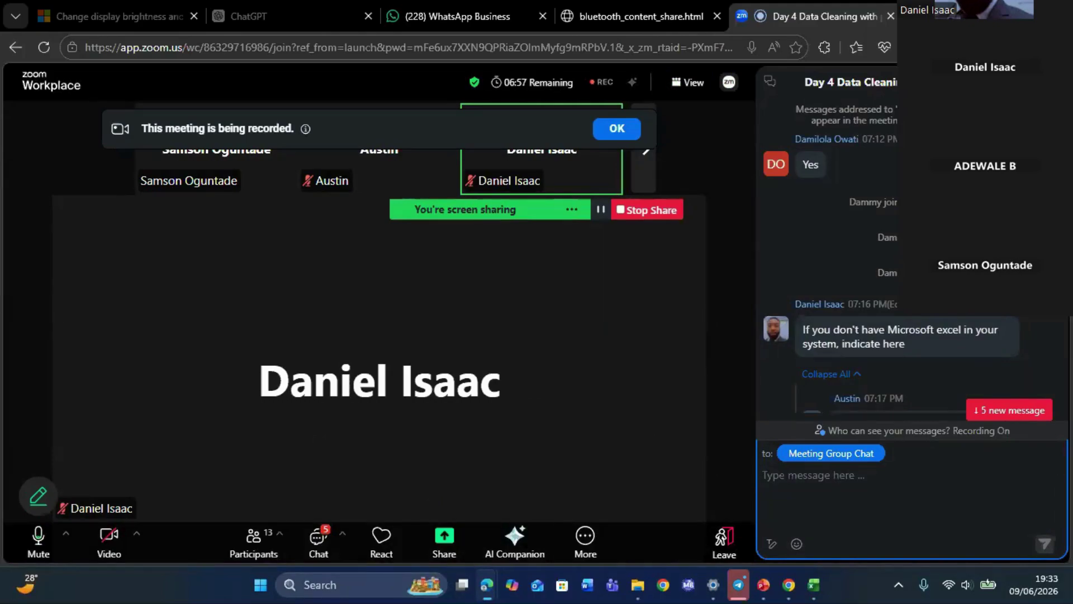
key("super+Tab")
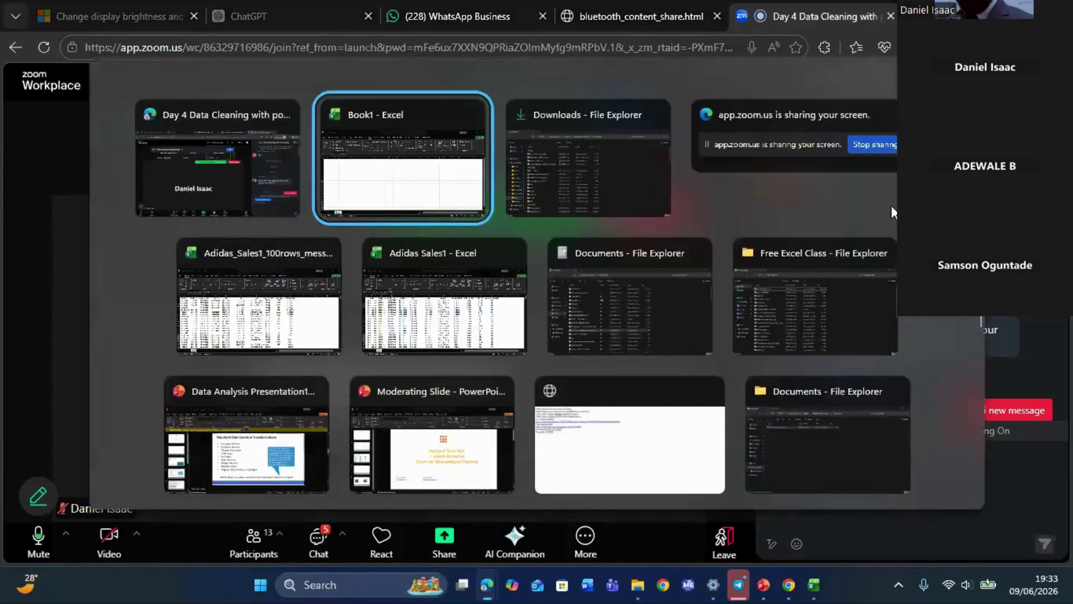
key("Return")
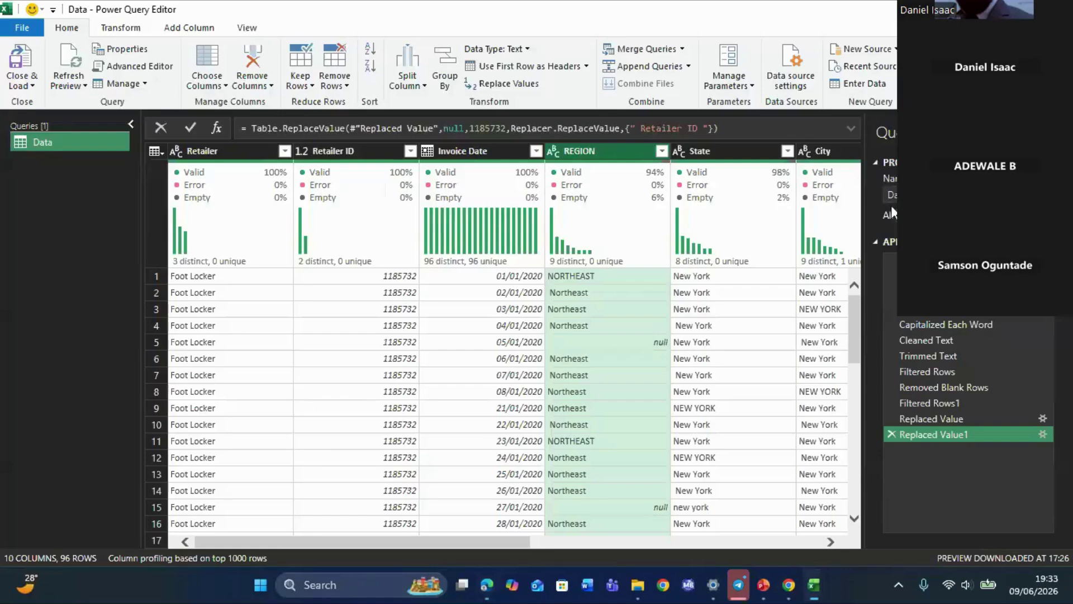
- Rename the REGION column to Region
double_click(588, 152)
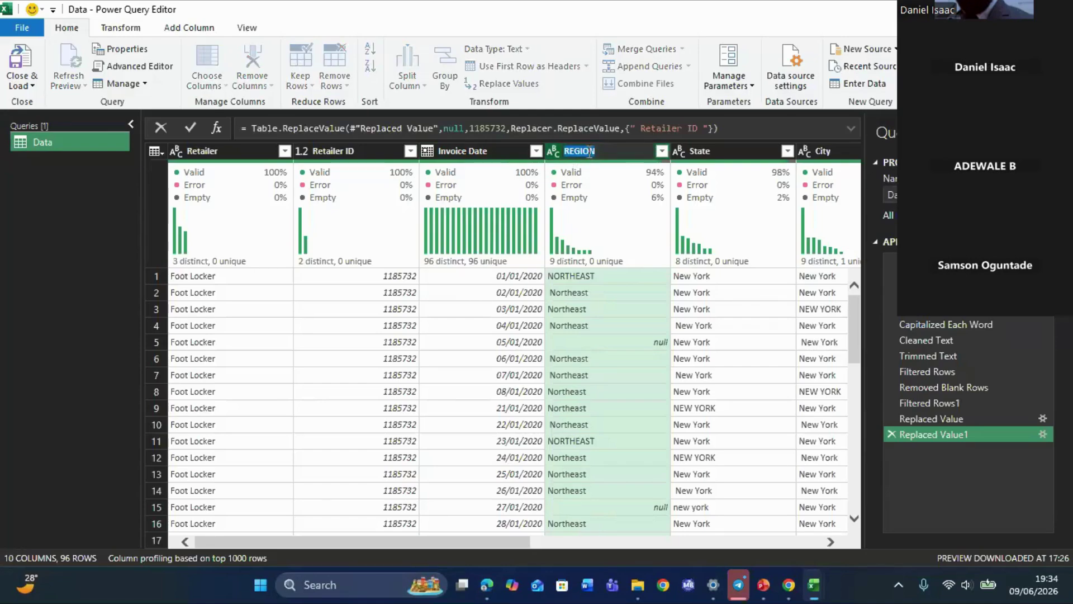
type("E")
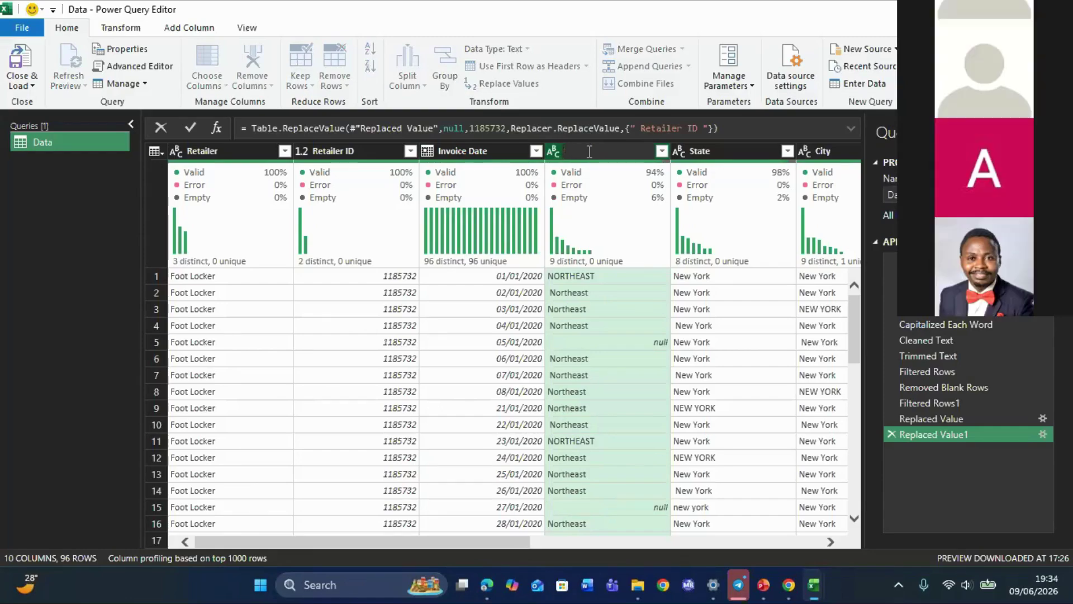
type("egio")
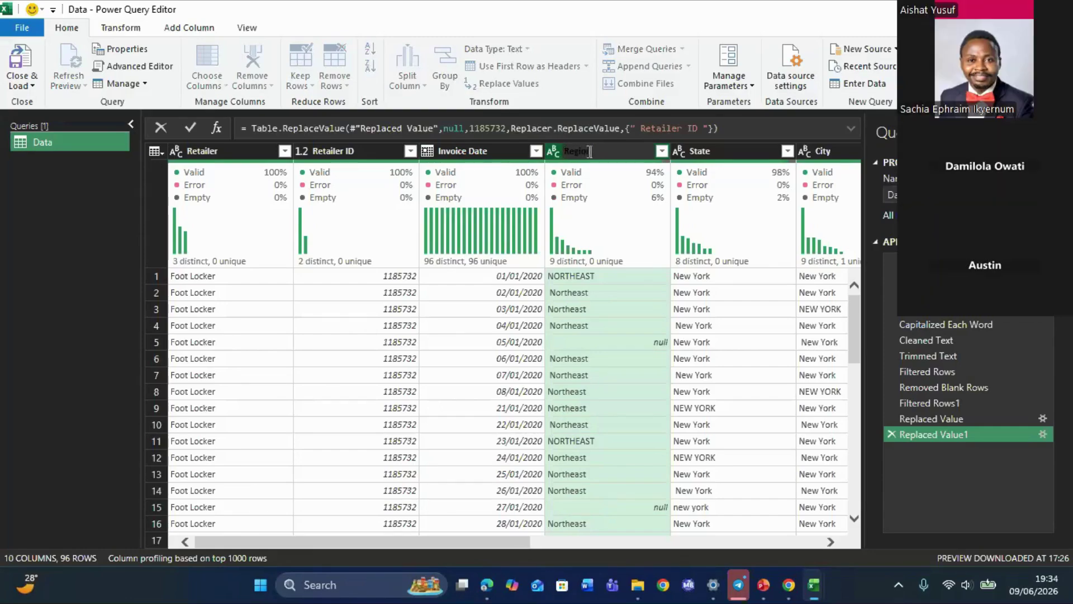
type("n")
key("Return")
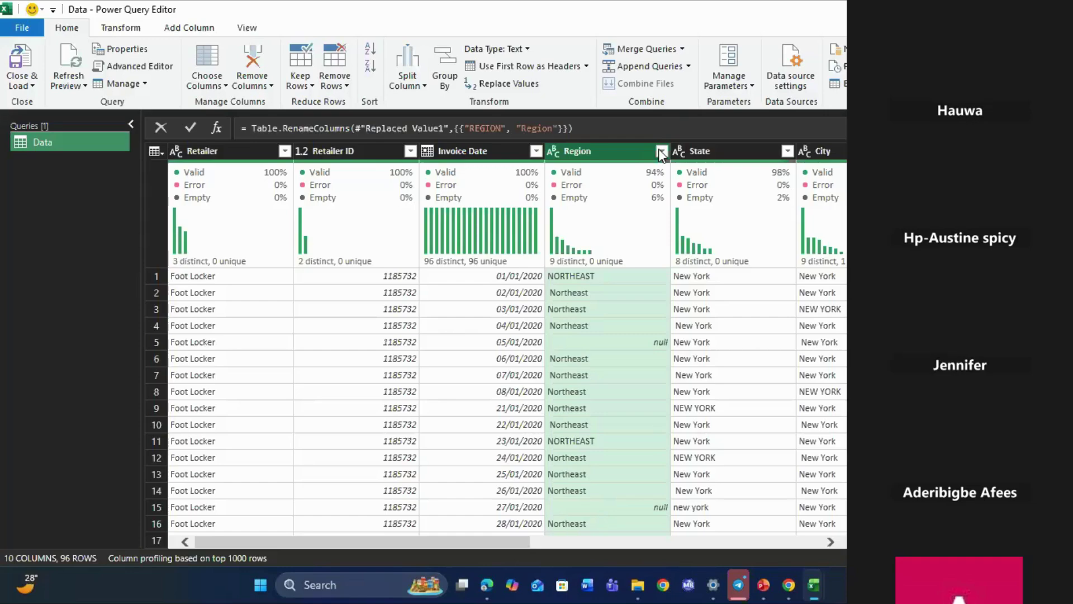
- Switch to the Zoom meeting, look through its participants list to the end, and return to Power Query Editor
key("alt+Tab")
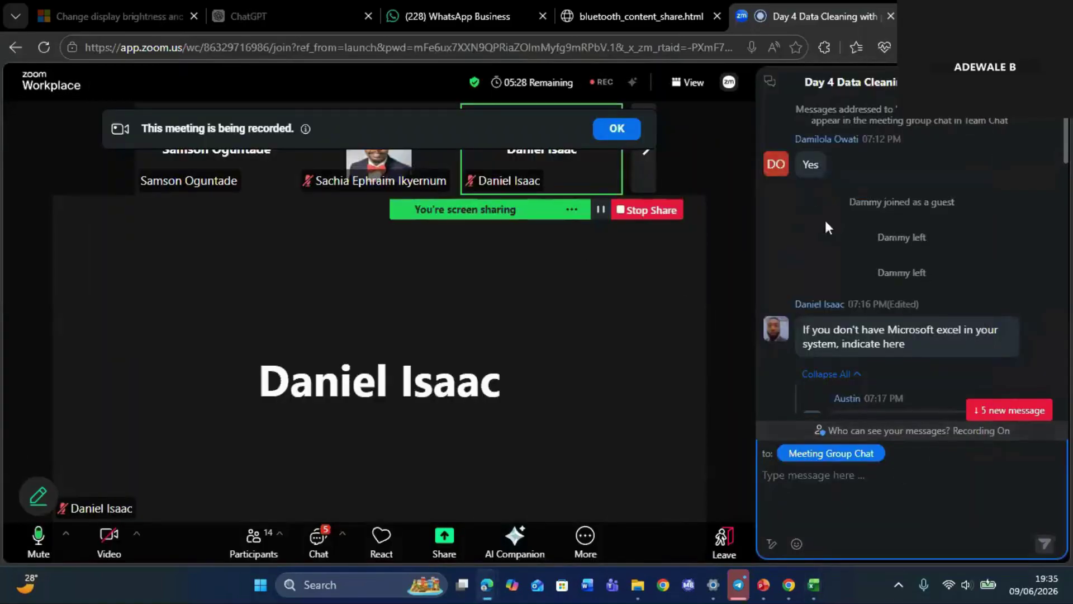
left_click(729, 289)
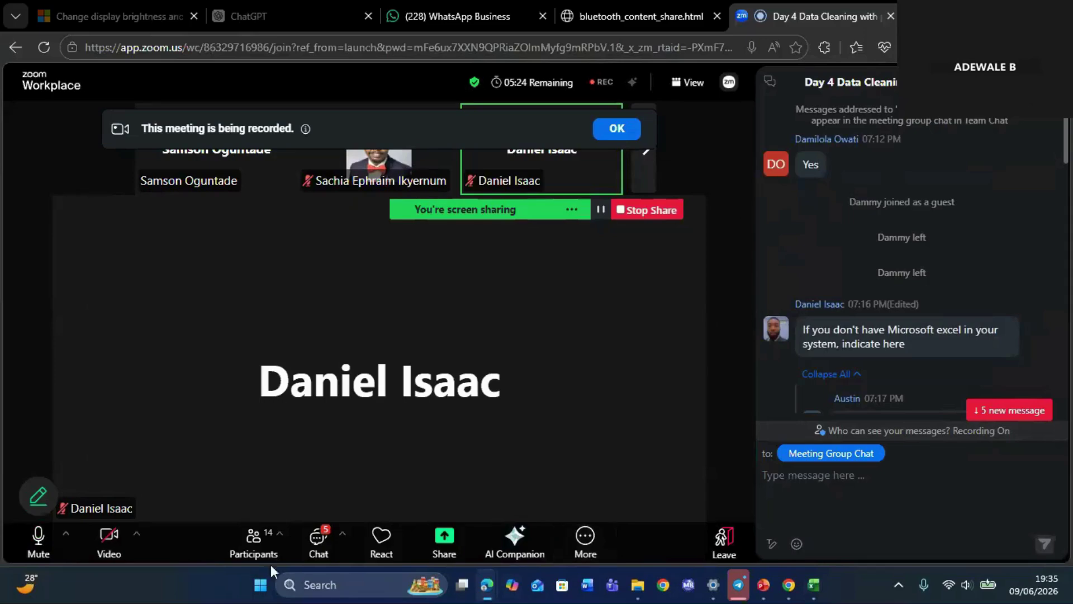
left_click(269, 544)
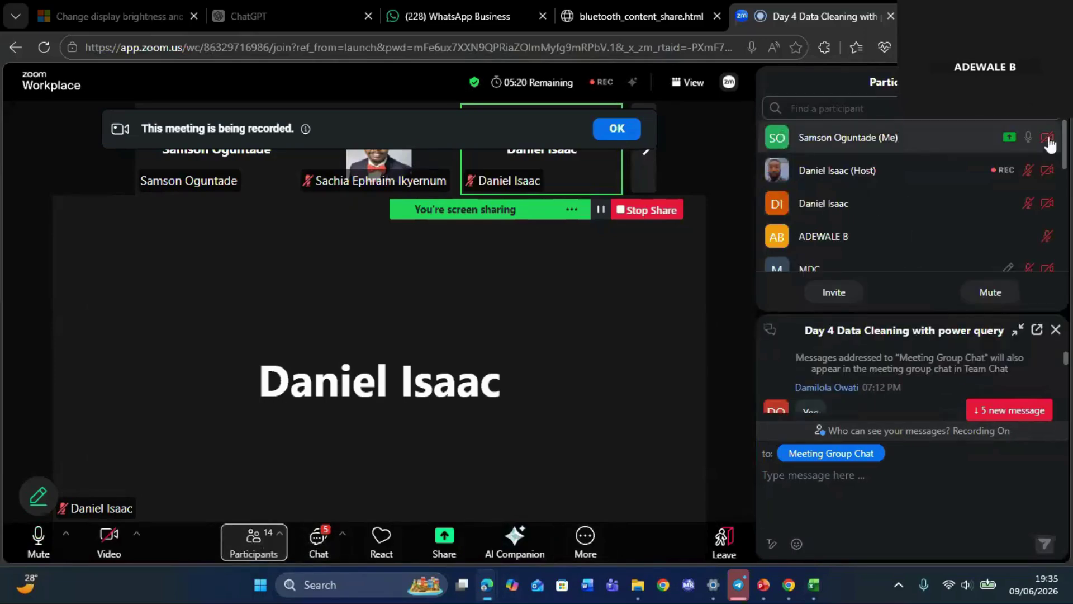
mouse_move(1065, 156)
left_mouse_down()
mouse_move(1072, 258)
mouse_move(1055, 150)
left_mouse_up()
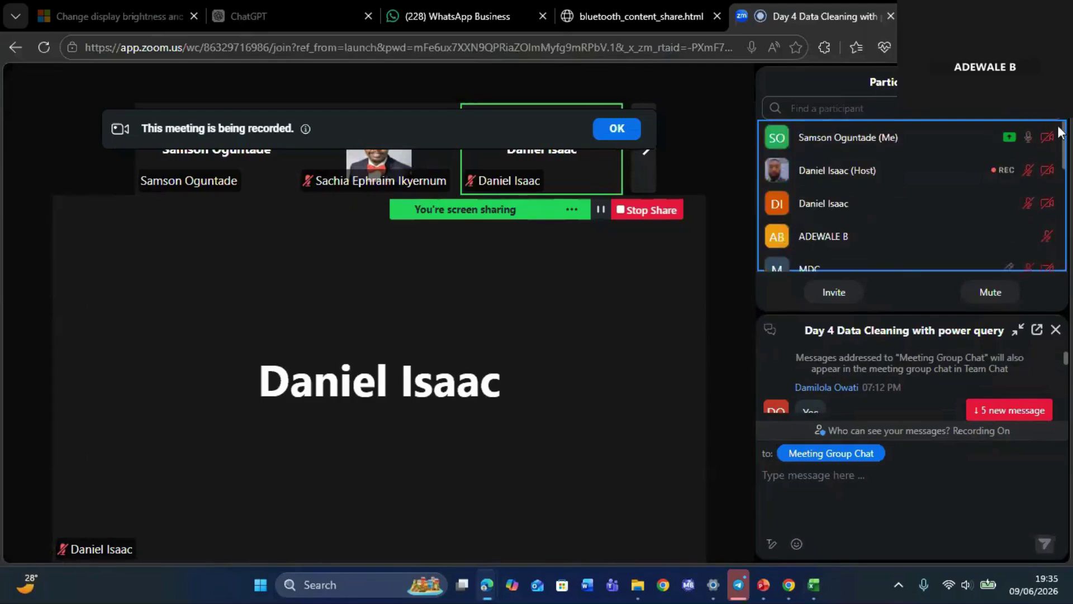
scroll(1065, 166, "down", 1)
left_click_drag(1064, 161, 1071, 260)
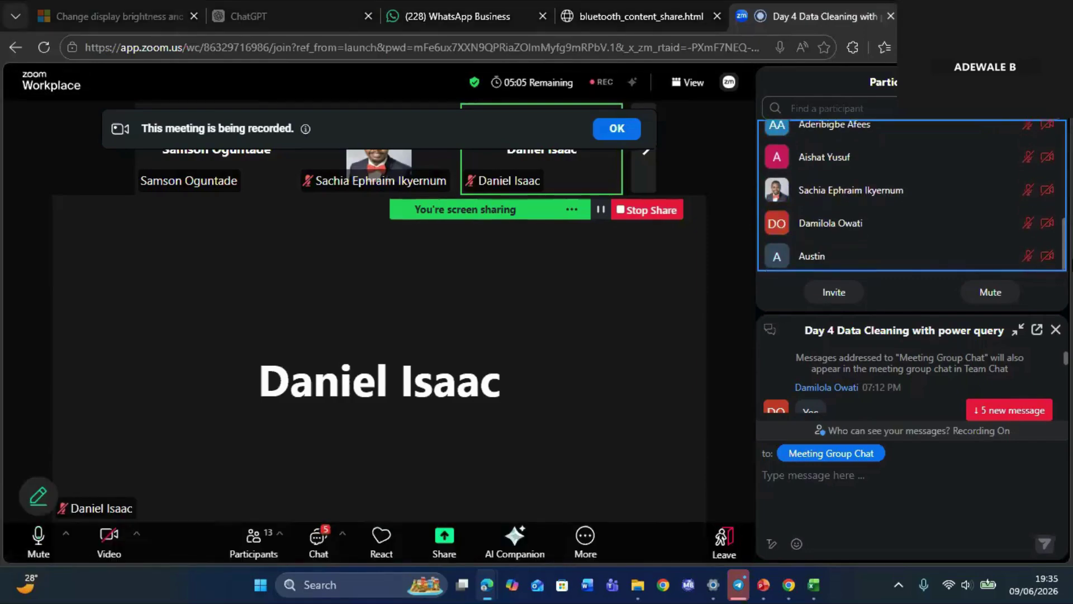
key("alt+Tab")
key("alt+Tab")
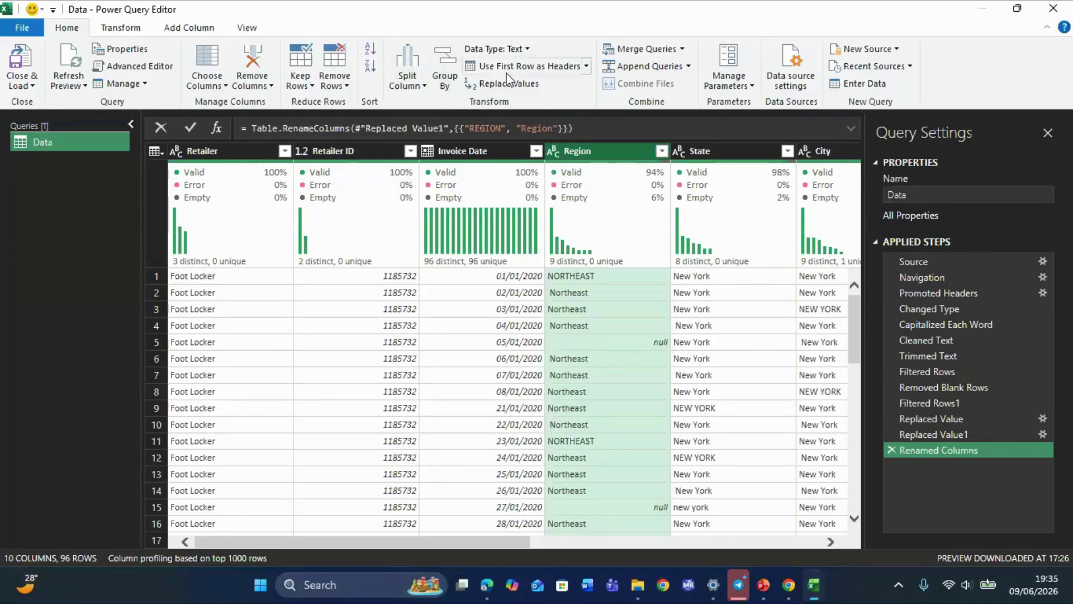
- Clean and trim the text in the Region column and capitalize each word
left_click(121, 29)
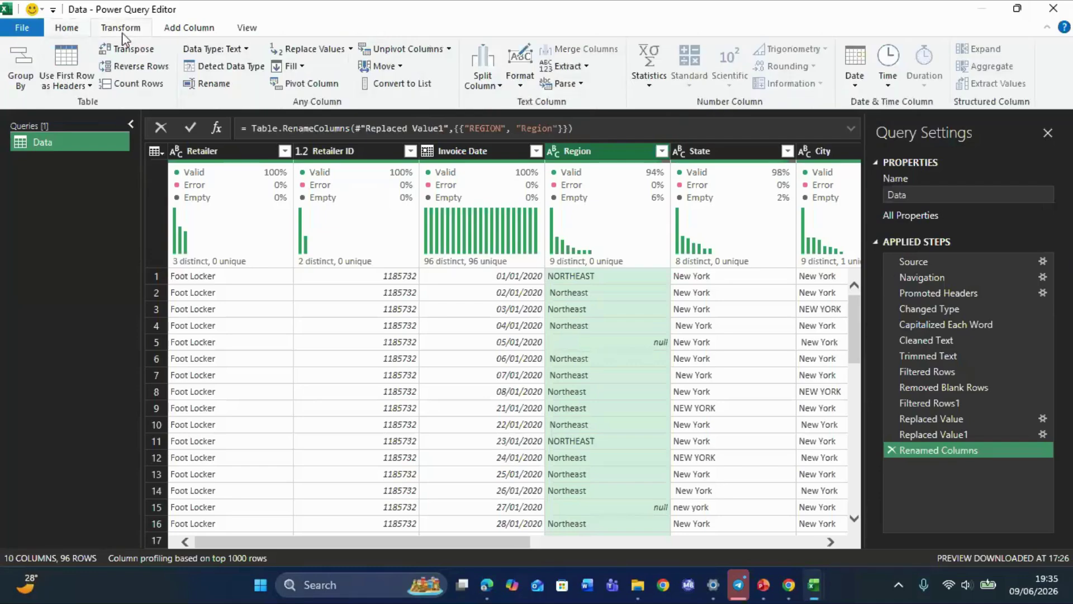
left_click(533, 78)
left_click(597, 178)
left_click(520, 69)
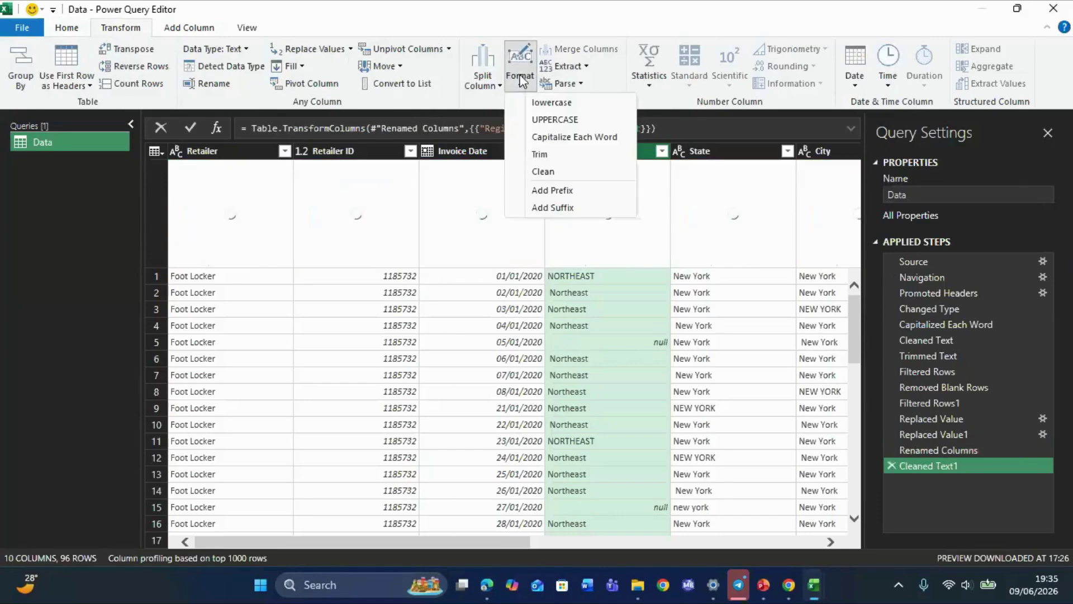
left_click(540, 154)
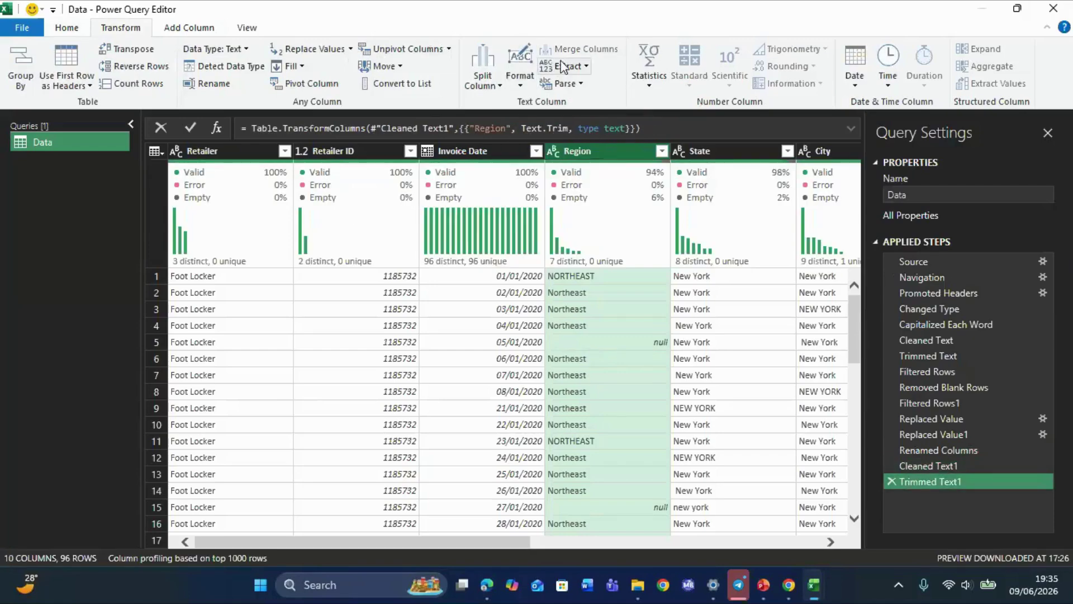
left_click(520, 78)
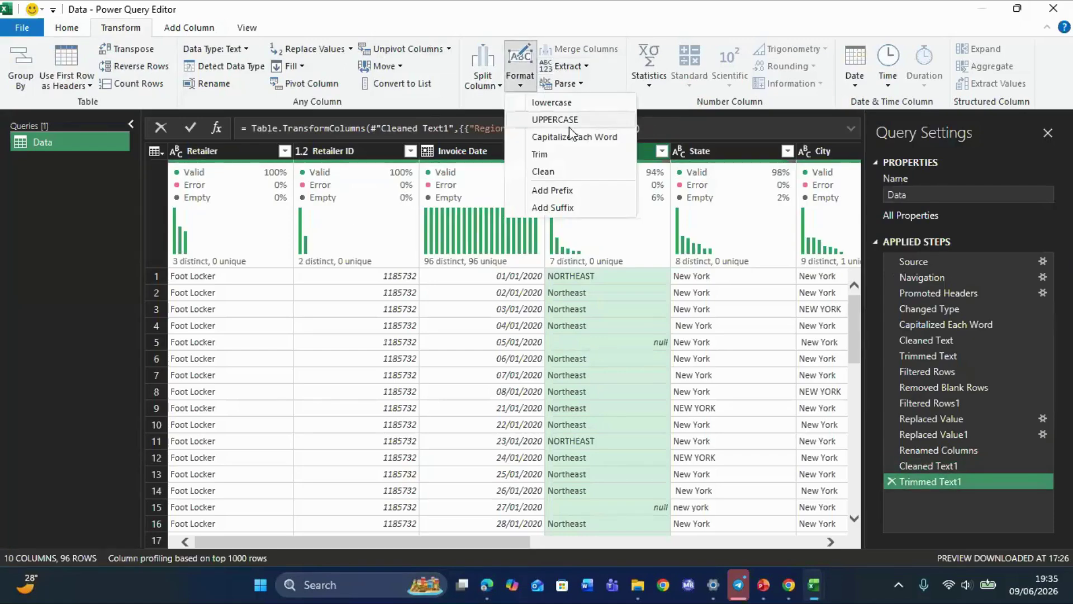
left_click(584, 140)
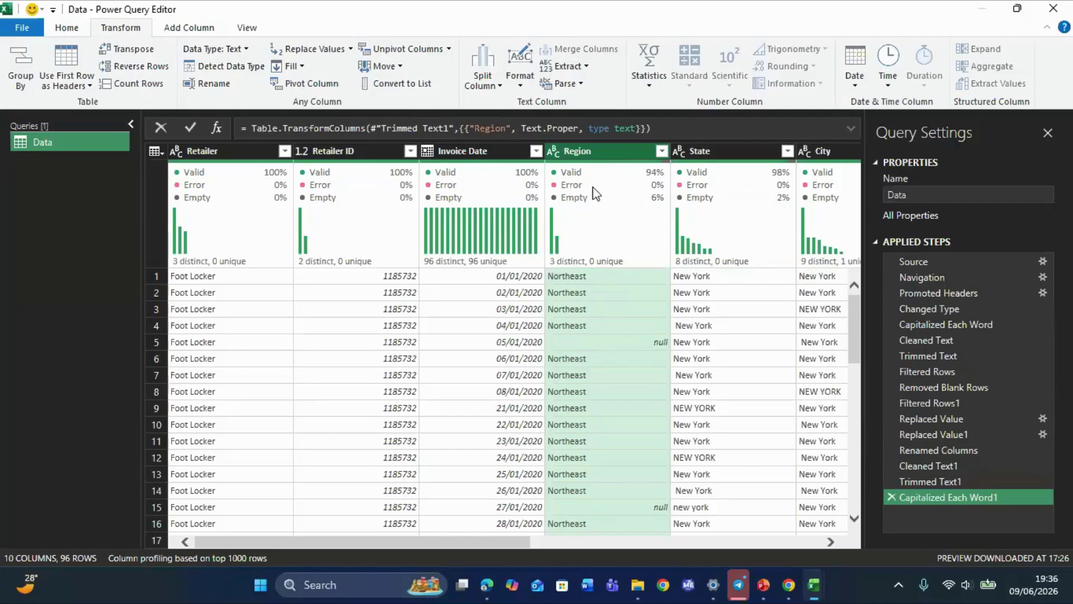
- Filter the Region column to only its null rows, and delete that filter step again
left_click(661, 151)
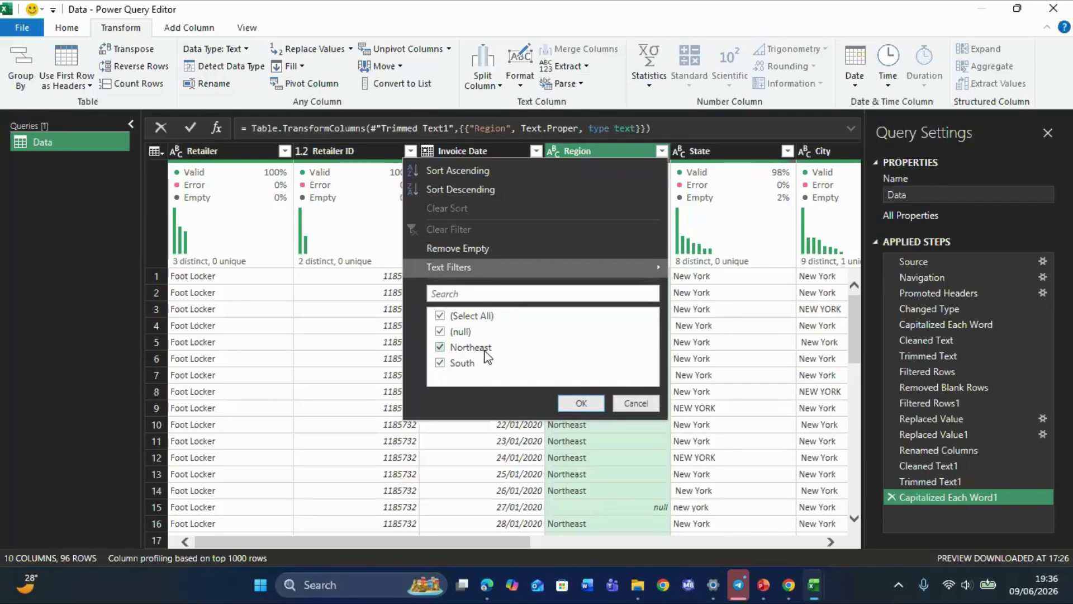
left_click(440, 316)
left_click(441, 332)
left_click(573, 402)
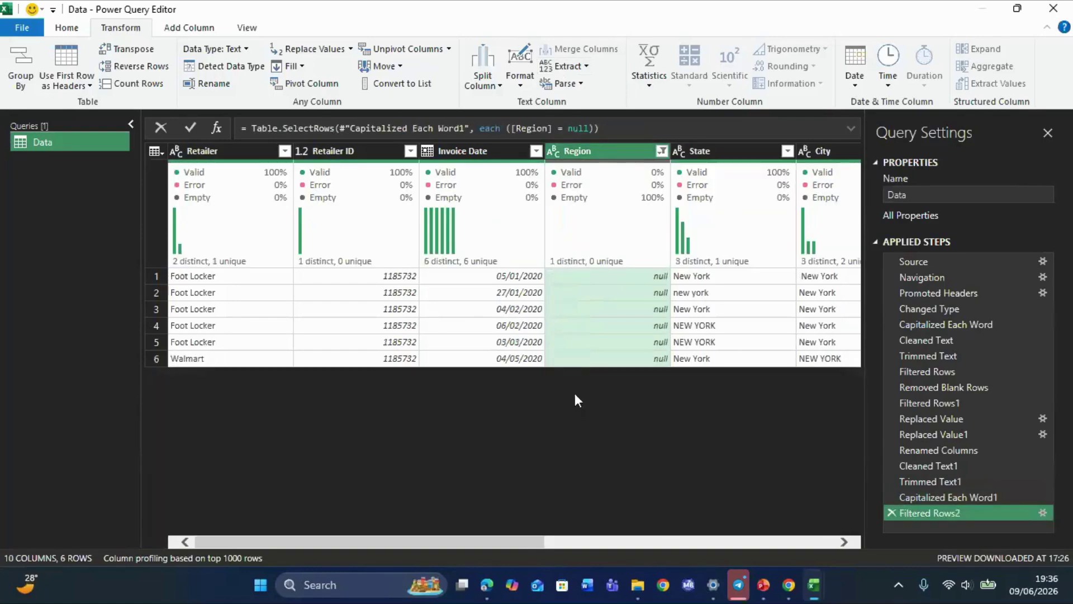
left_click(890, 513)
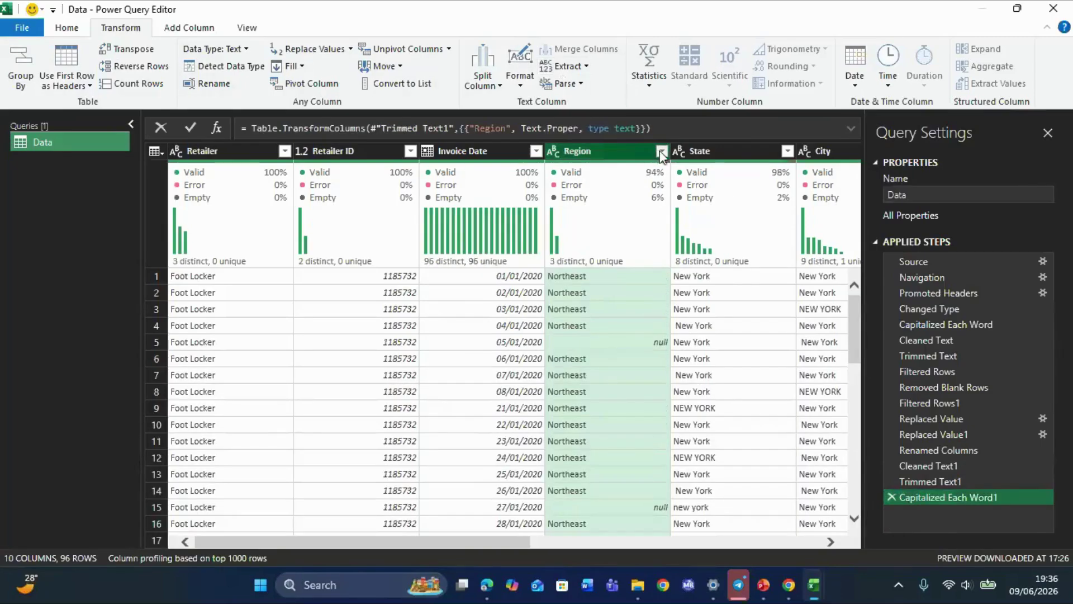
- Review the Region column's filter values, and check the Zoom meeting with the microphone temporarily muted before returning to Power Query Editor
left_click(661, 150)
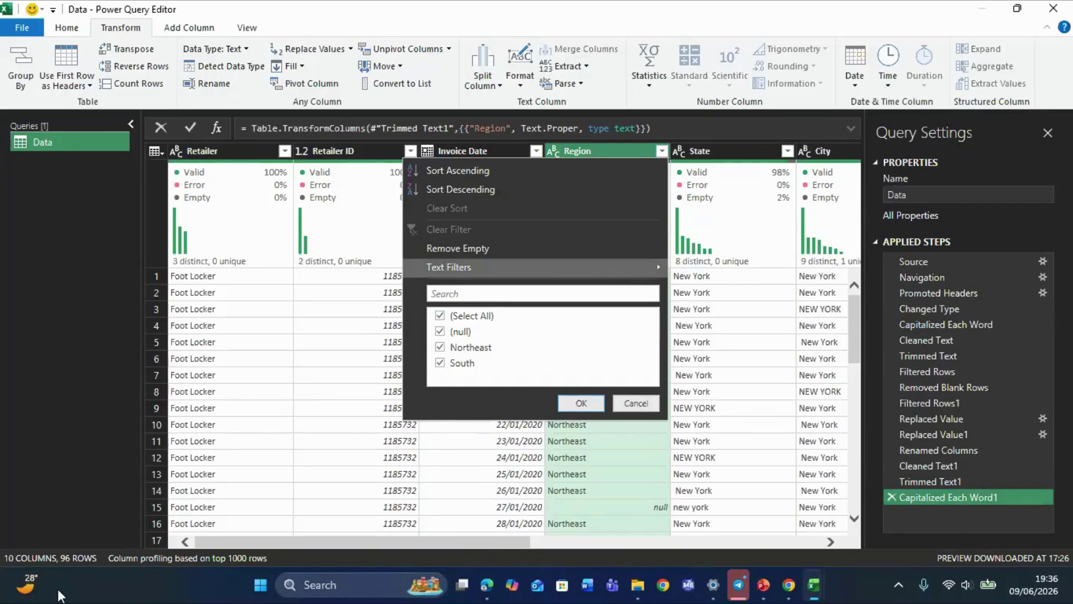
key("alt+Tab")
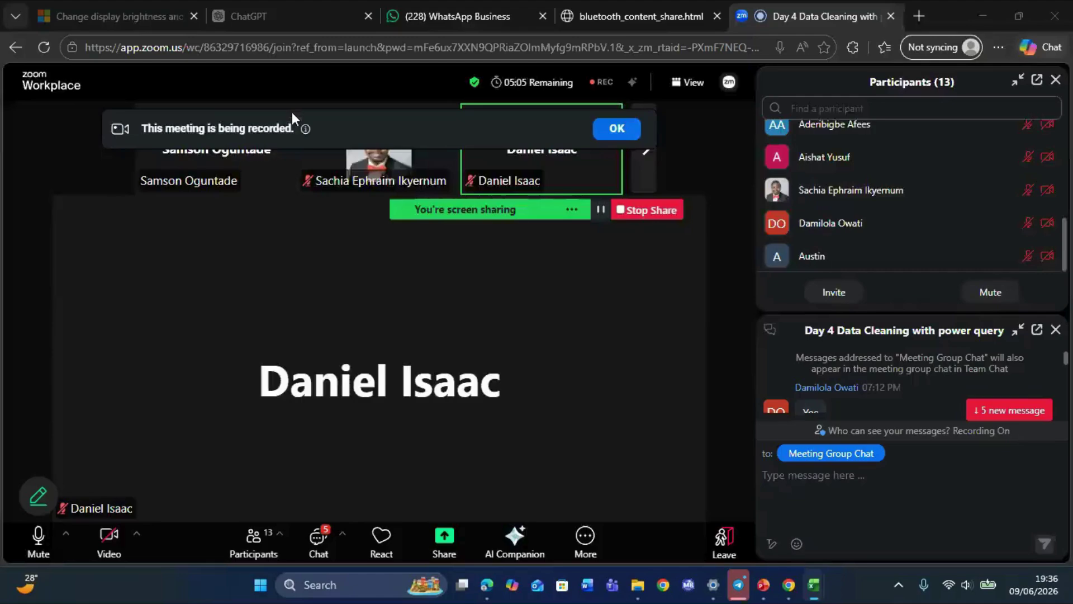
left_click(34, 552)
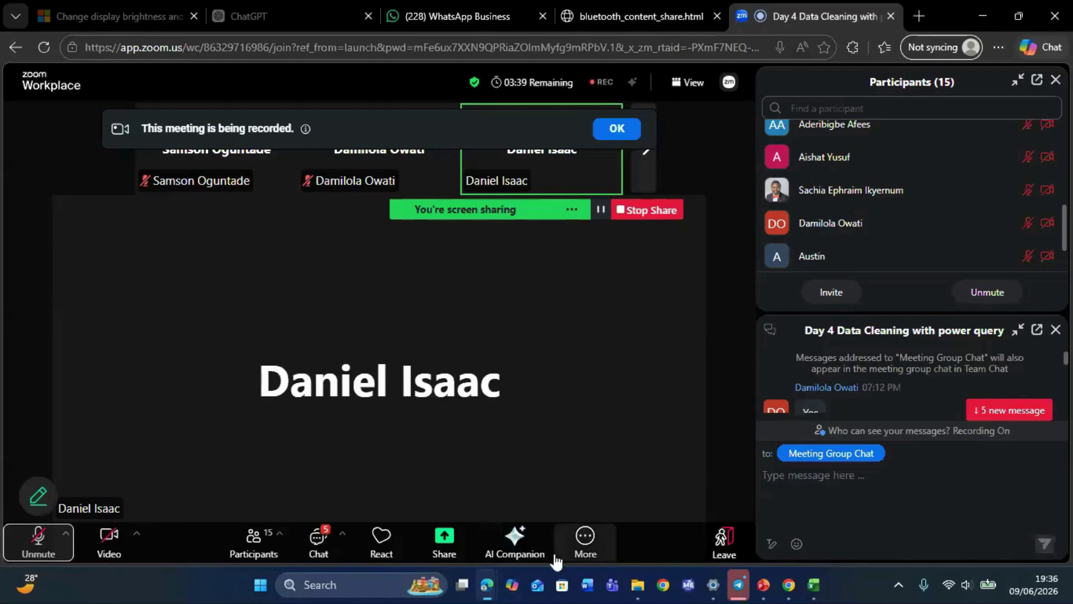
left_click_drag(1067, 359, 1068, 414)
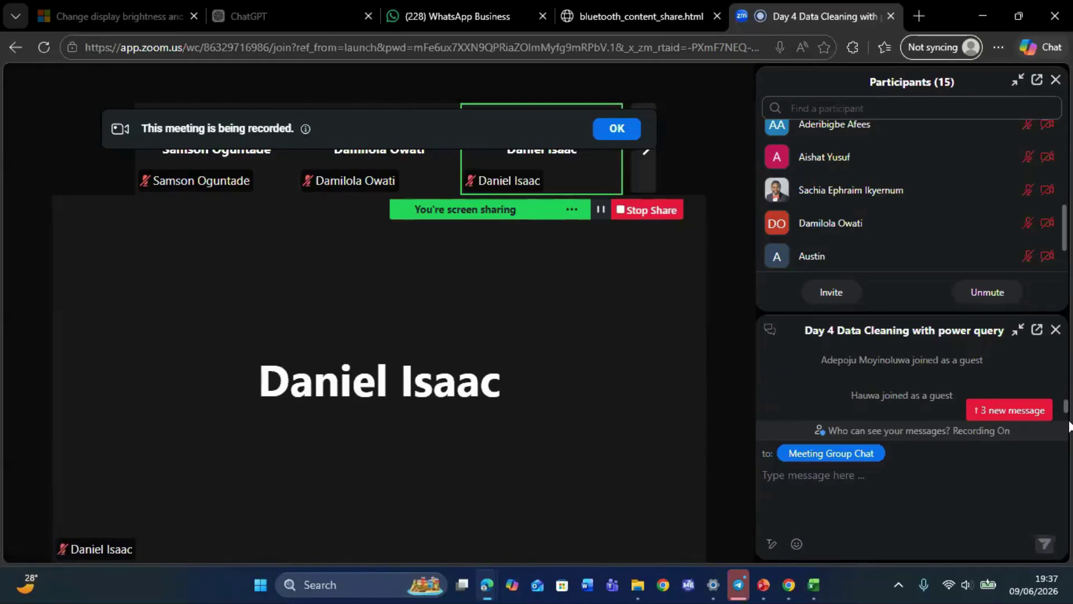
left_click(43, 553)
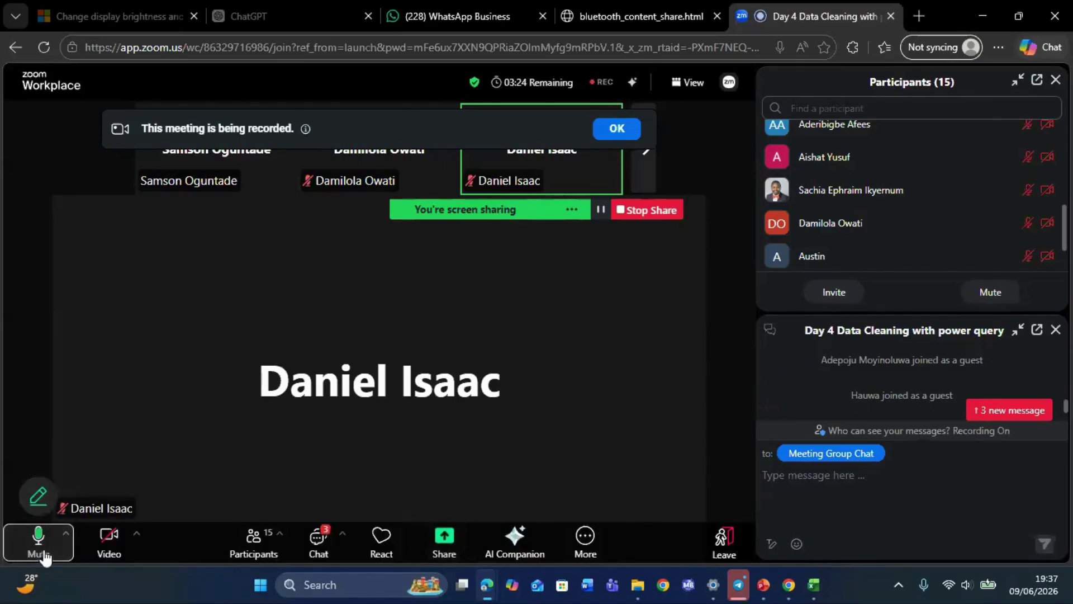
key("alt+Tab")
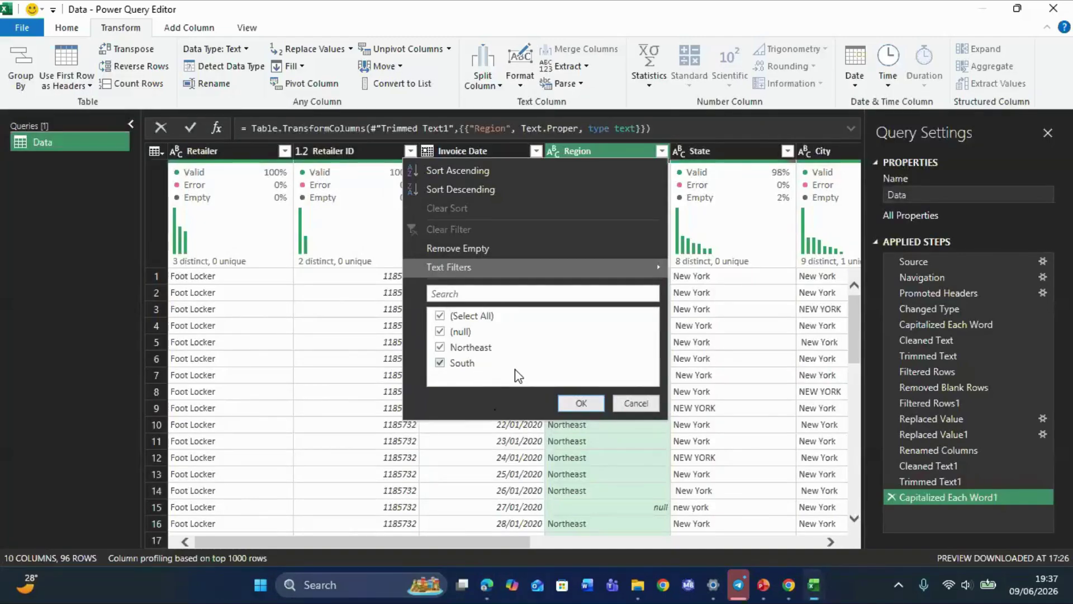
left_click(636, 403)
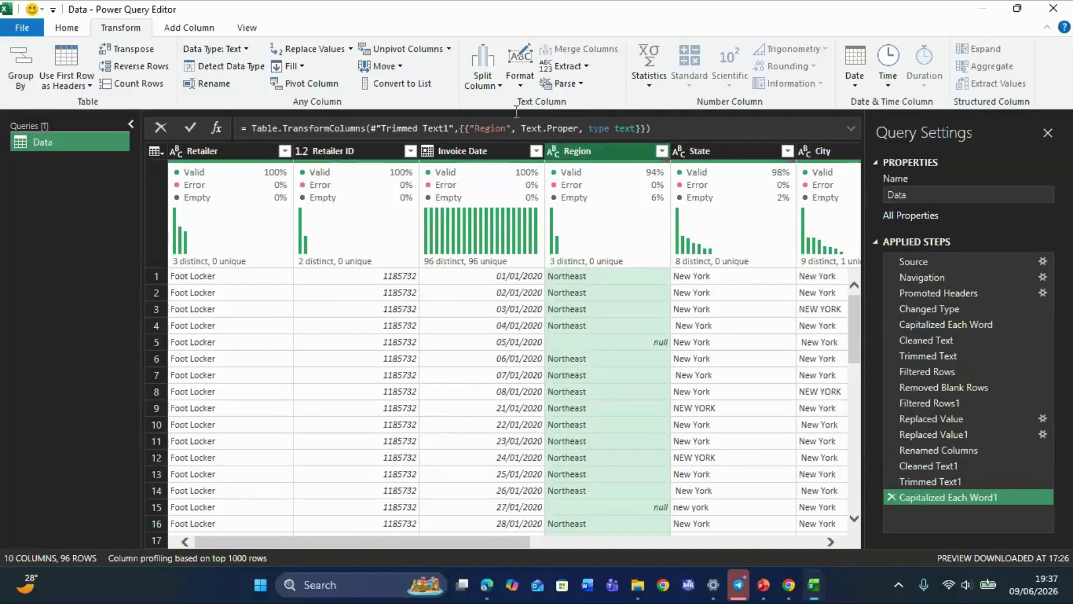
- Group the rows by Region with a Count Rows column named Count, and delete the grouping step again
left_click(77, 31)
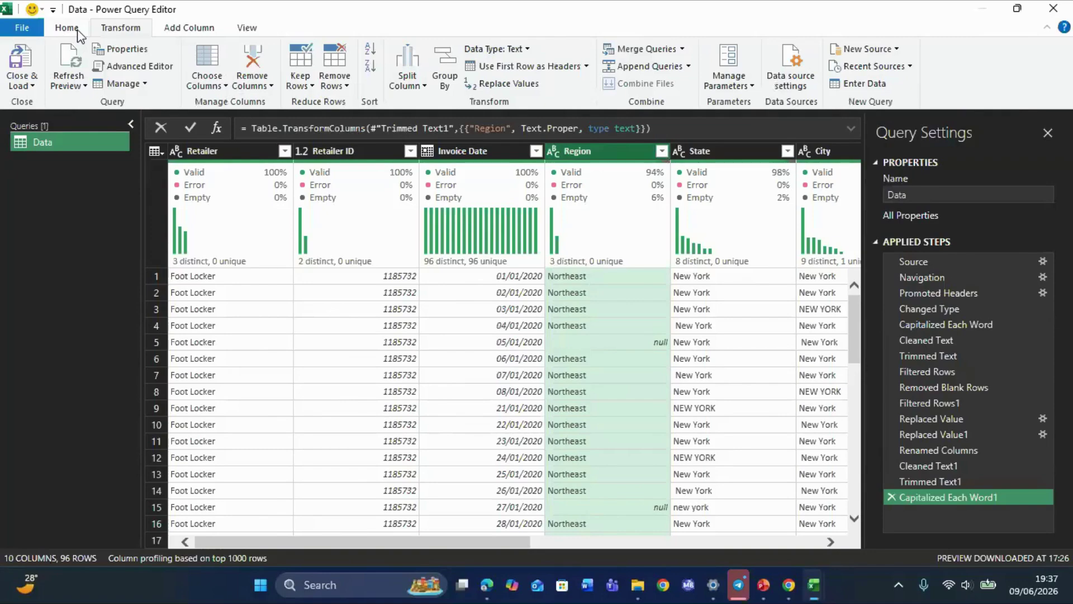
left_click(439, 73)
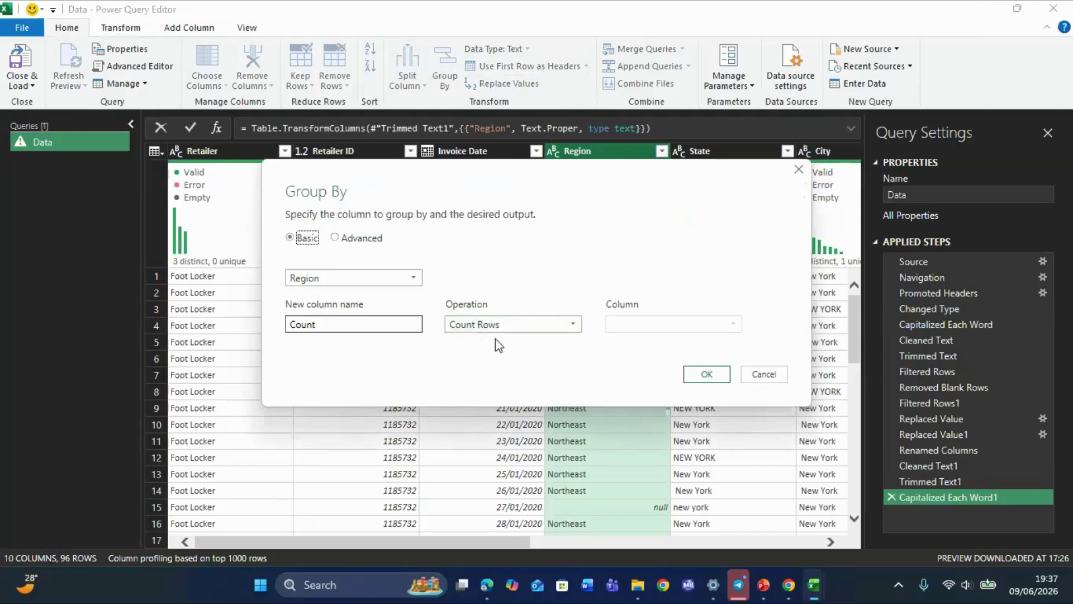
left_click(707, 375)
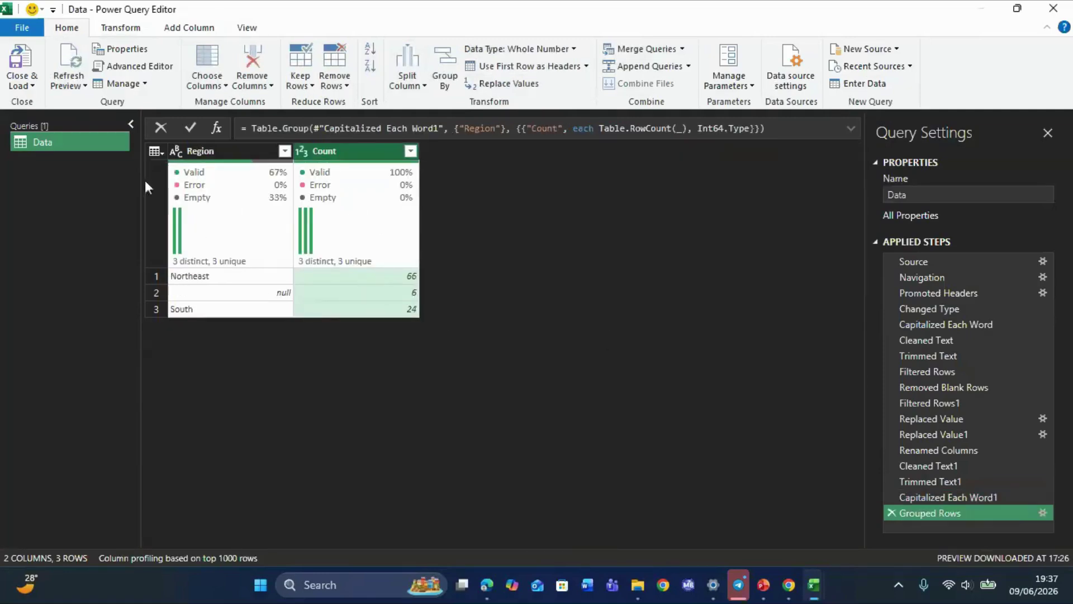
left_click(892, 512)
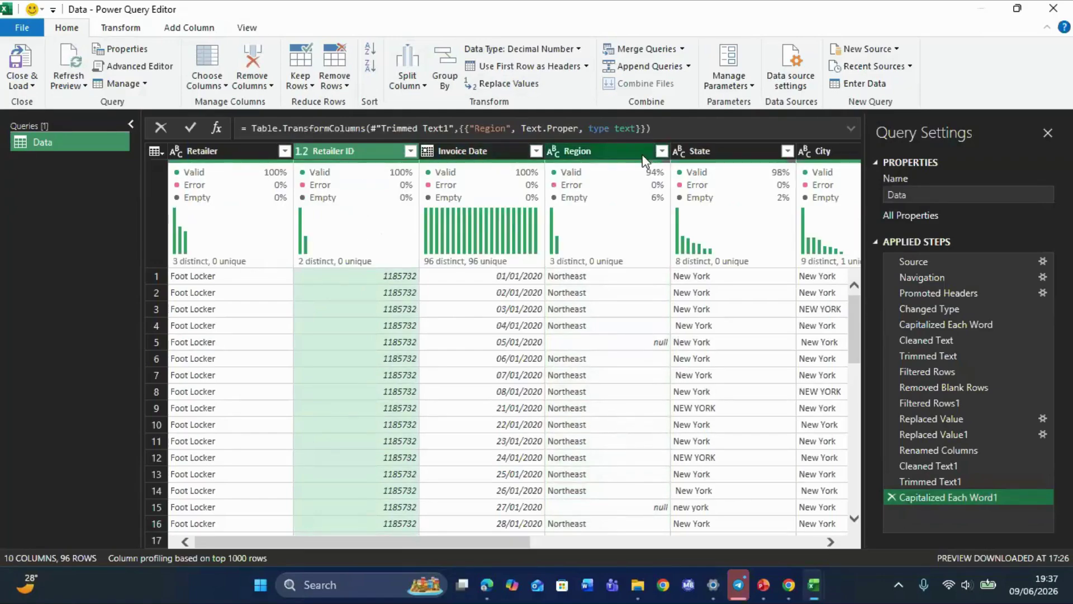
left_click(617, 152)
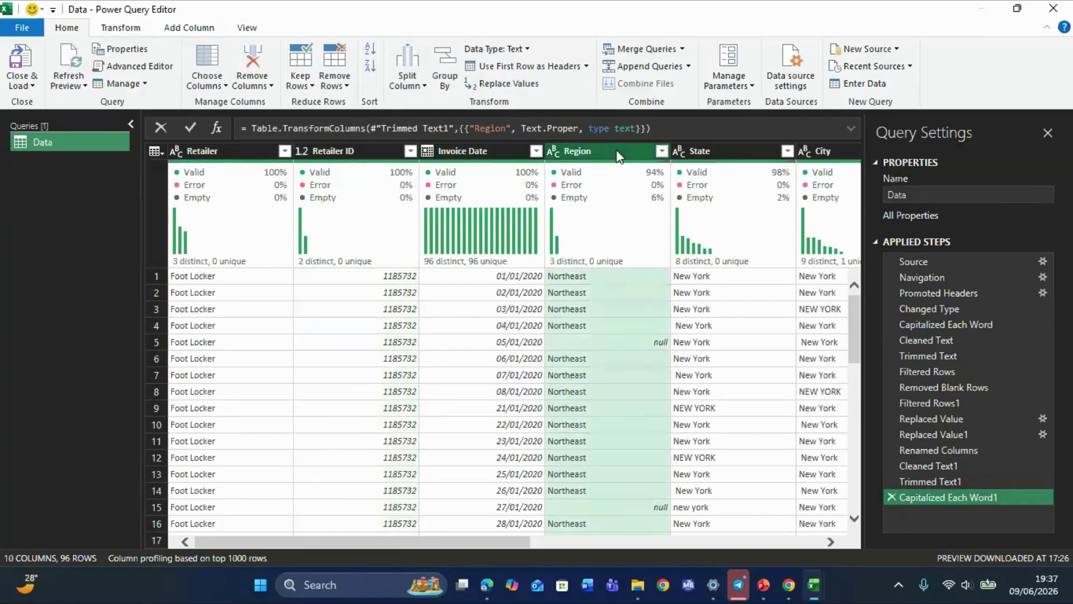
left_click(490, 85)
type("nu")
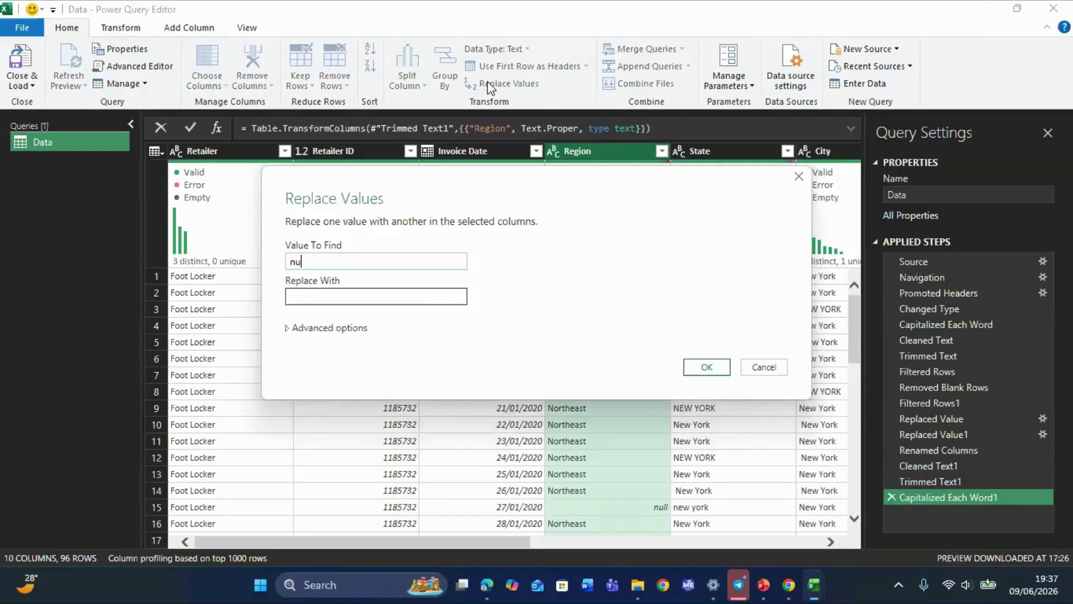
type("ll")
key("Tab")
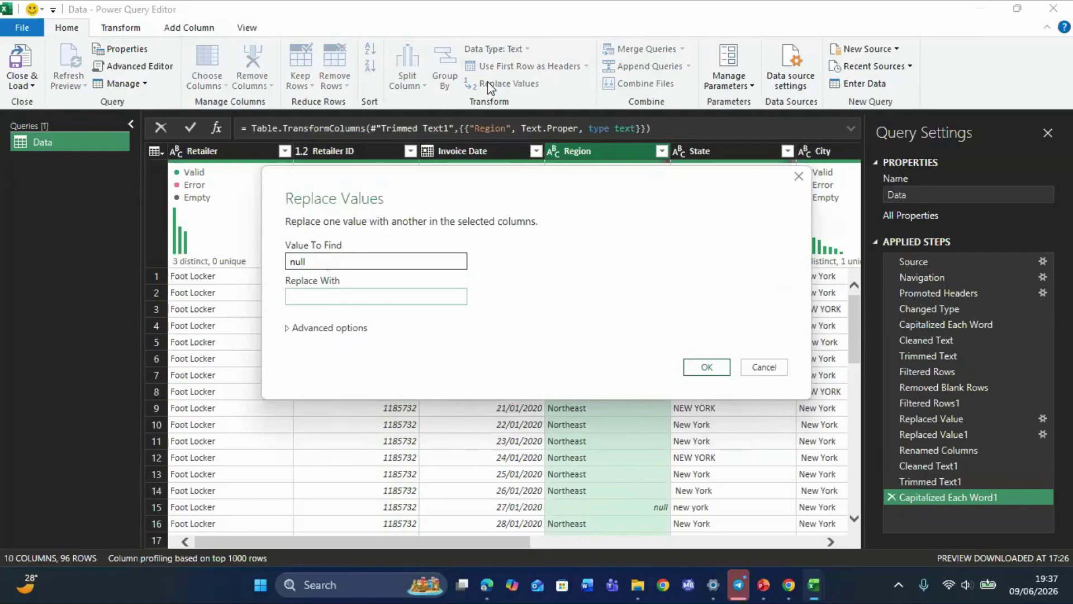
left_click_drag(680, 182, 740, 129)
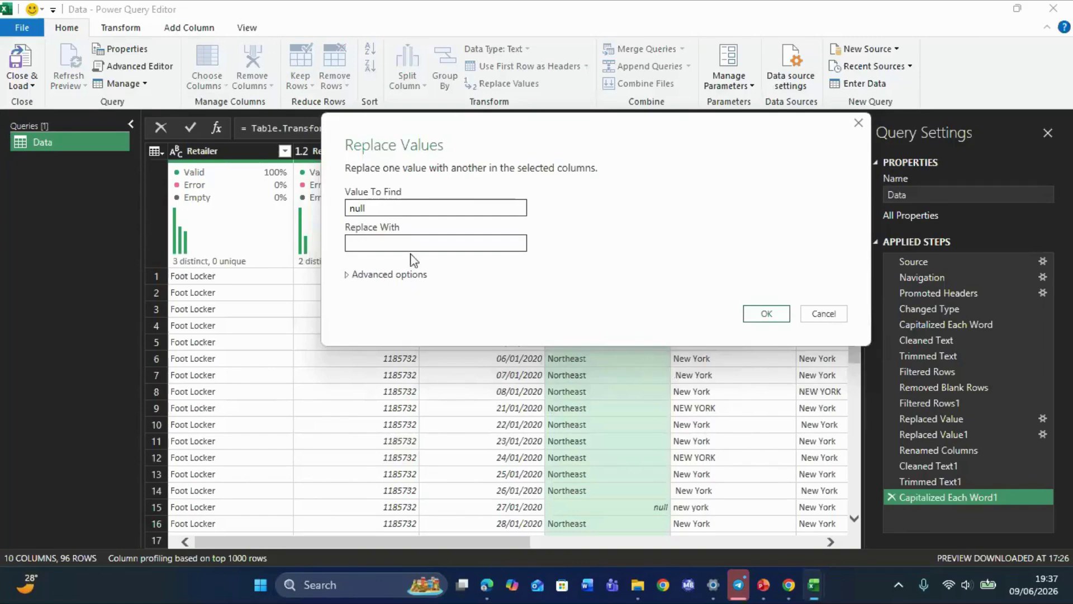
left_click(824, 314)
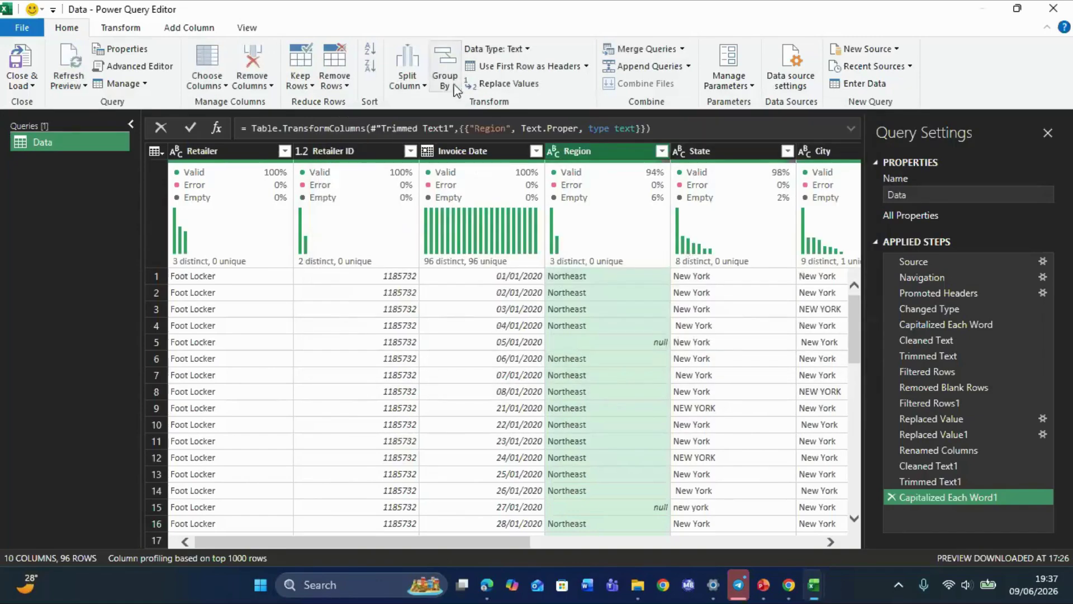
- Recheck the row counts per Region with a temporary Group By, and remove the grouping step
left_click(439, 66)
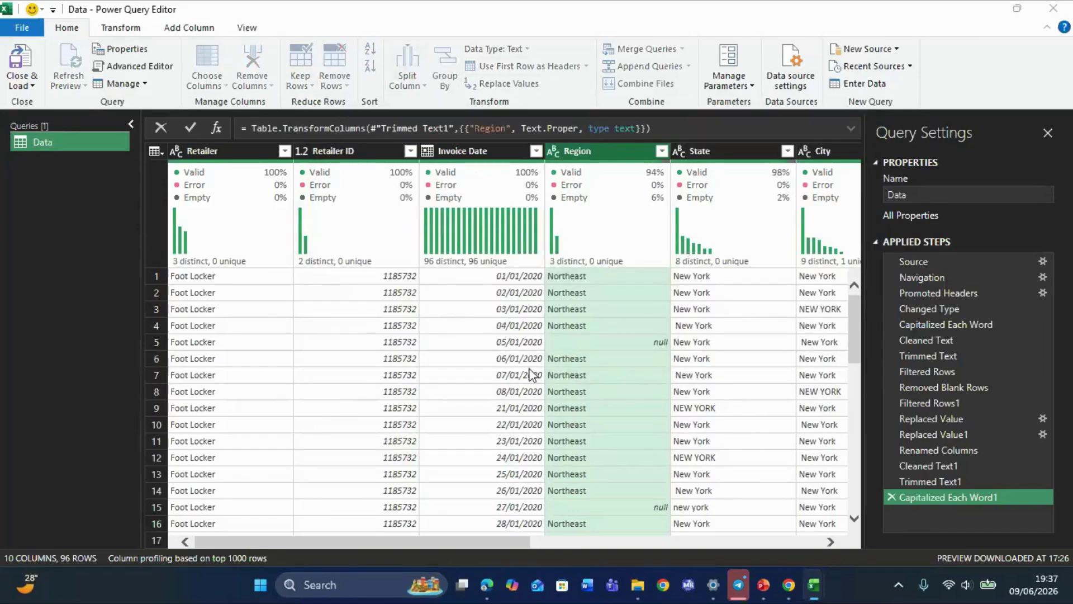
left_click(706, 374)
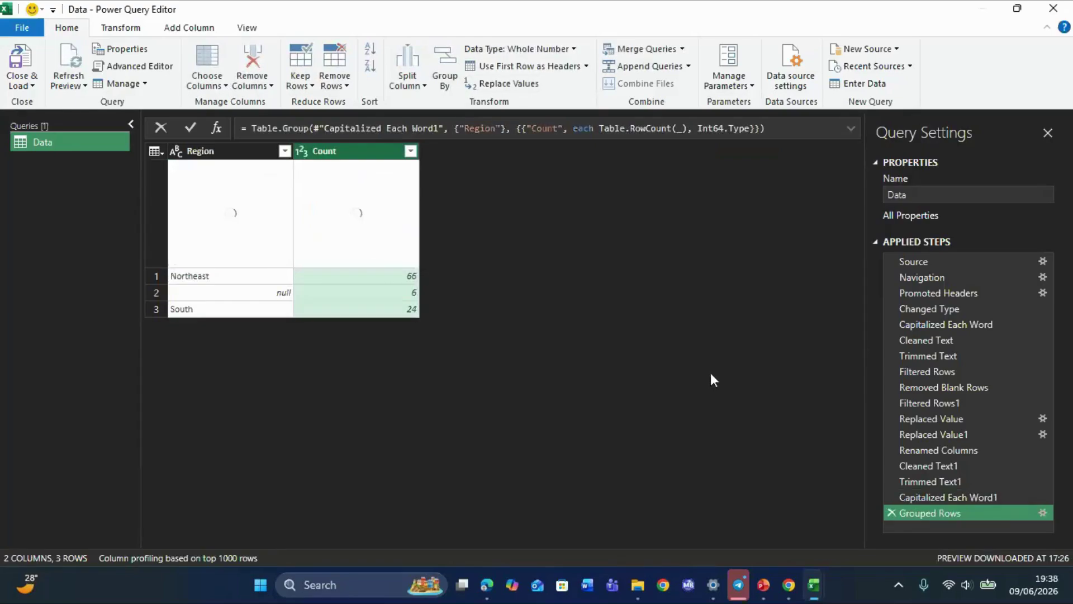
left_click(891, 512)
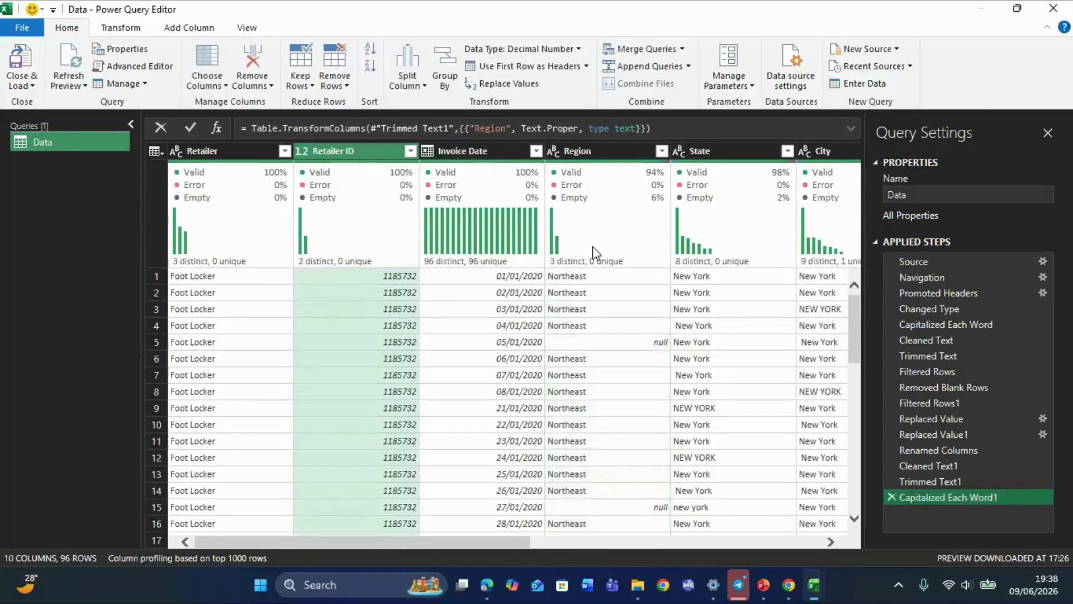
- Replace the null values in the Region column with Northeast
left_click(574, 156)
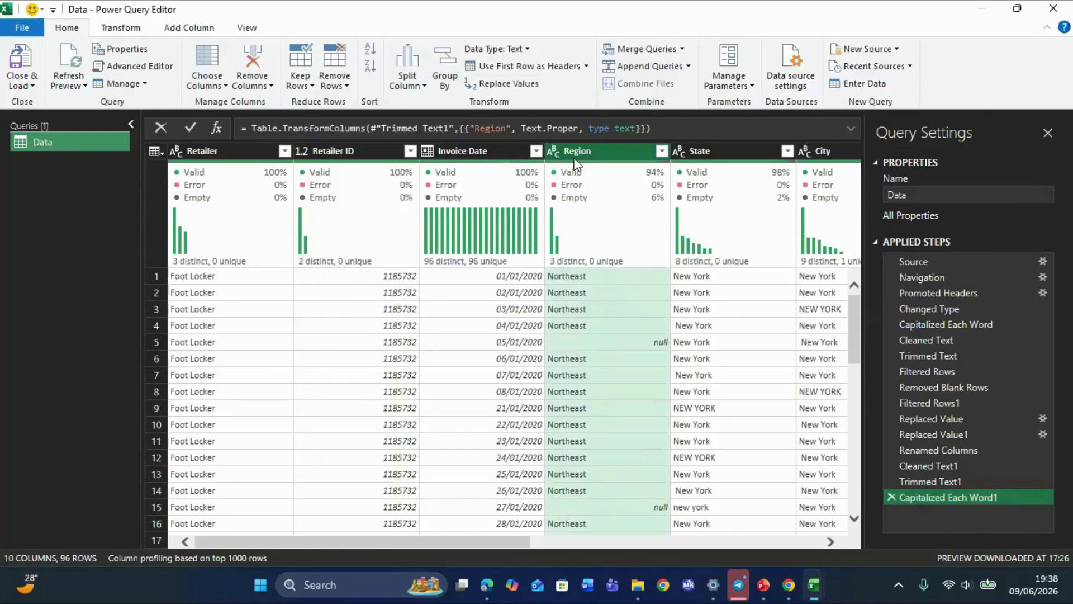
left_click(525, 87)
type("null")
key("Tab")
type("null,\"No")
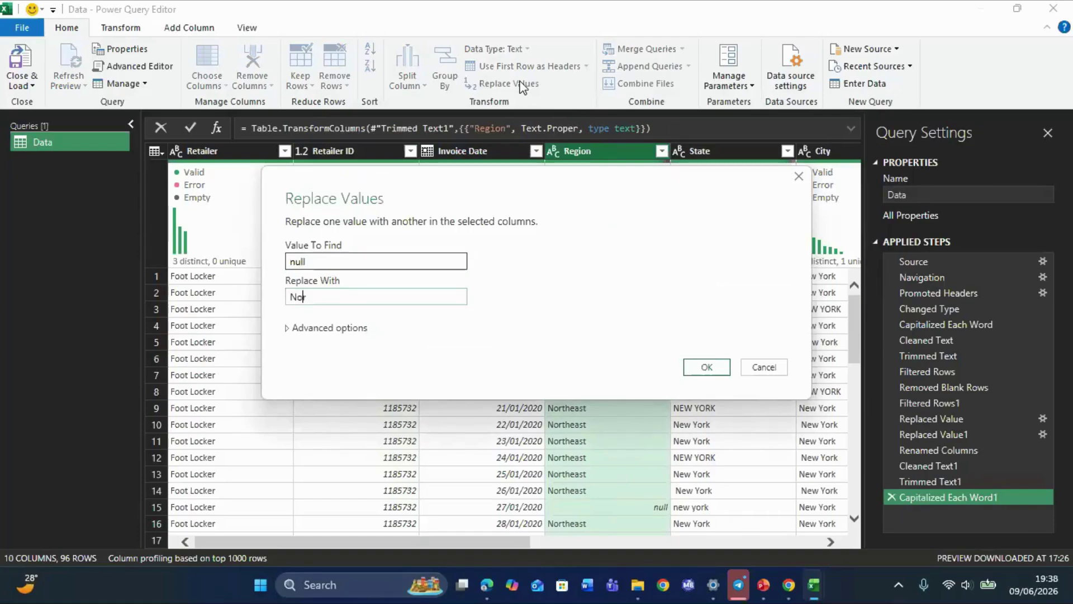
type("rtheast")
key("Return")
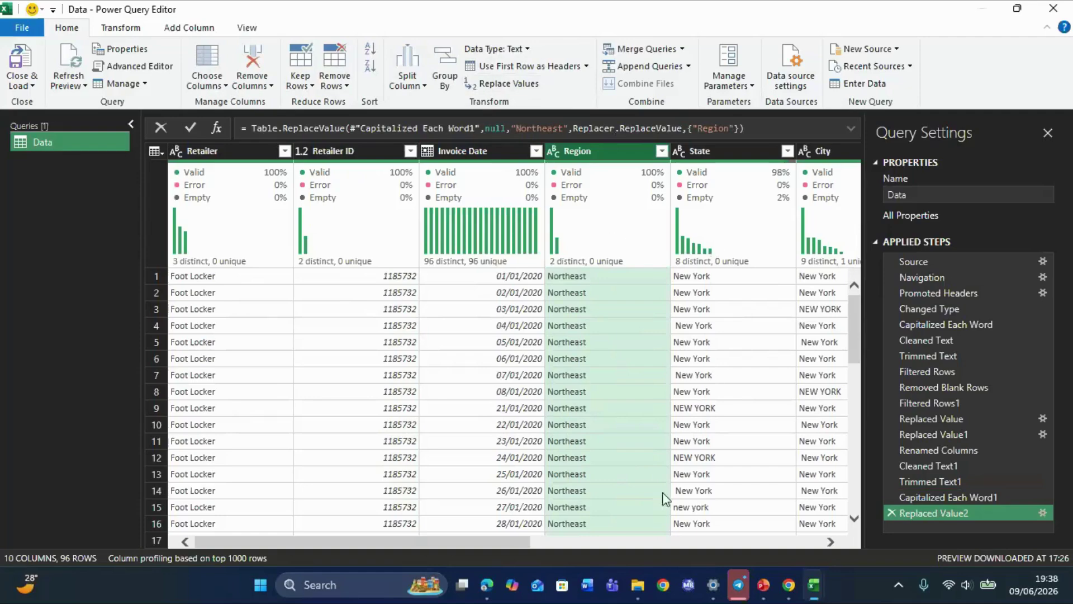
- Trim and clean the text in the State column
left_click(726, 232)
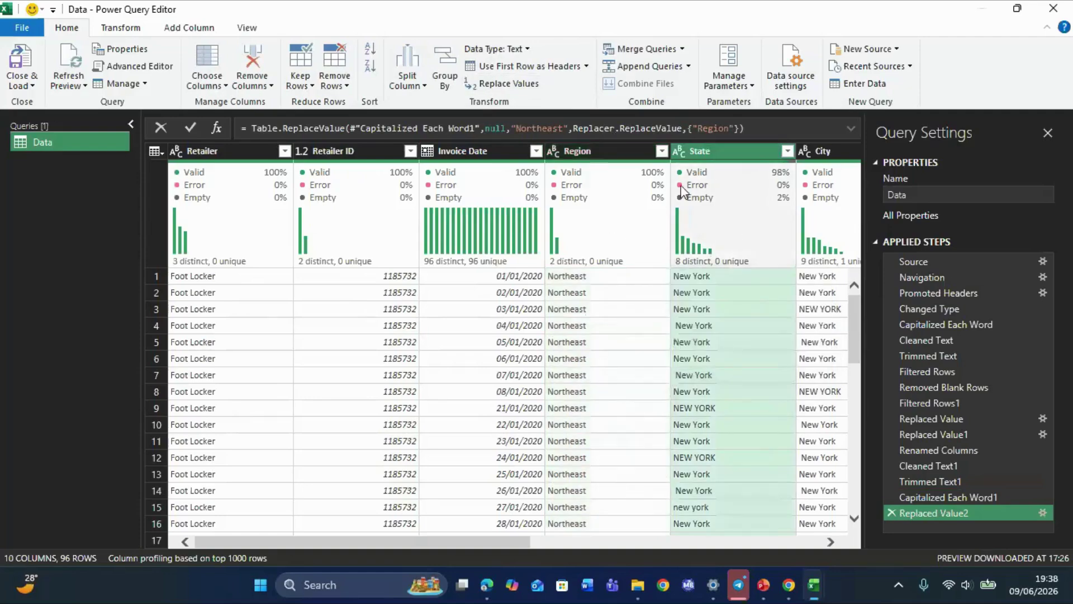
left_click(121, 28)
left_click(522, 78)
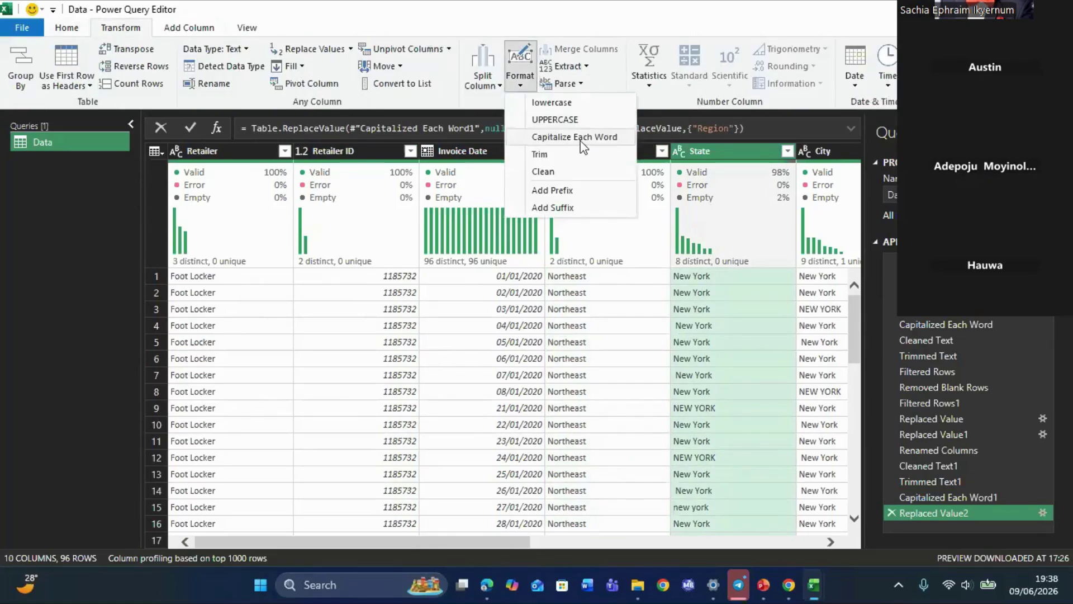
left_click(559, 157)
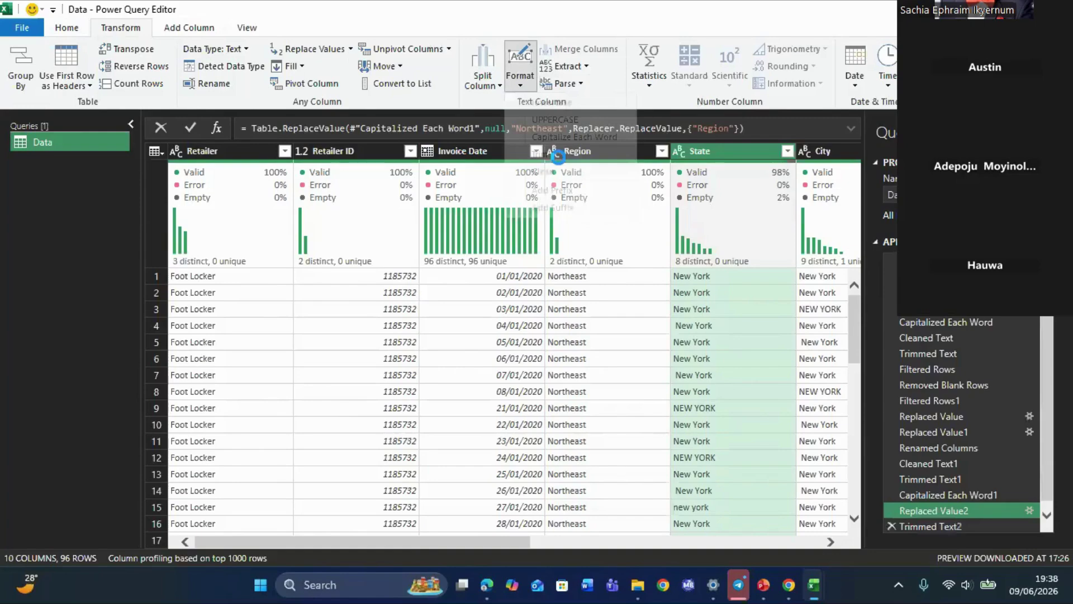
left_click(519, 78)
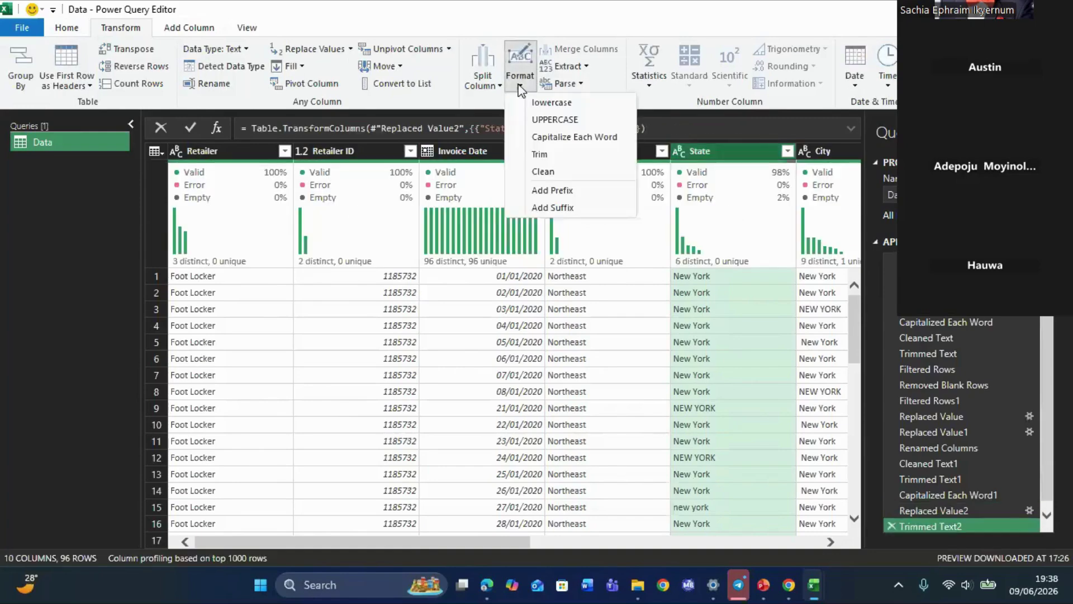
left_click(571, 173)
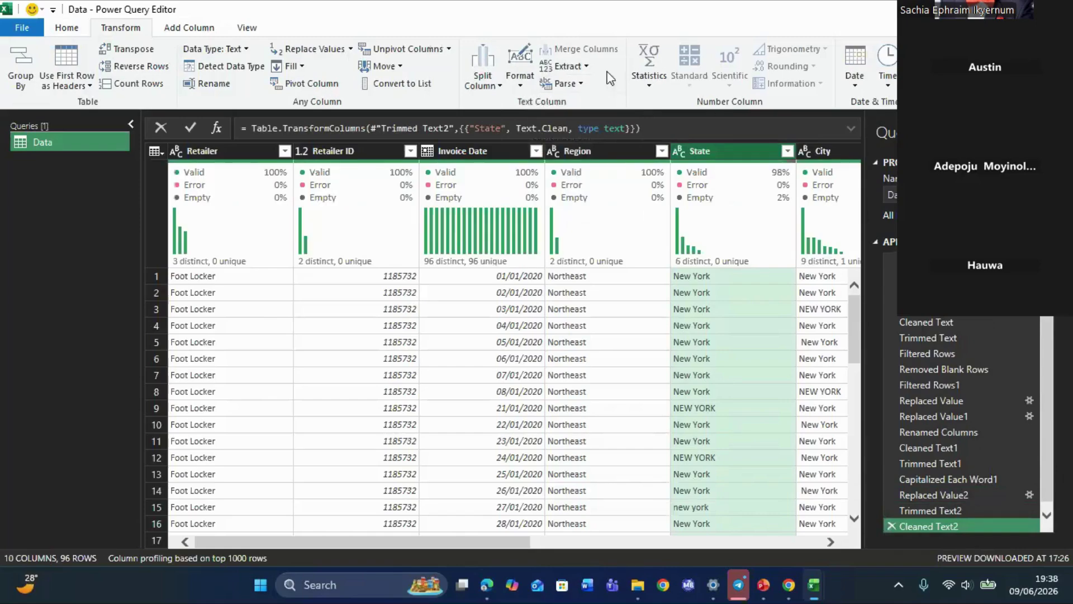
- Capitalize each word in the State column, checking its filter values before and after the change
left_click(787, 152)
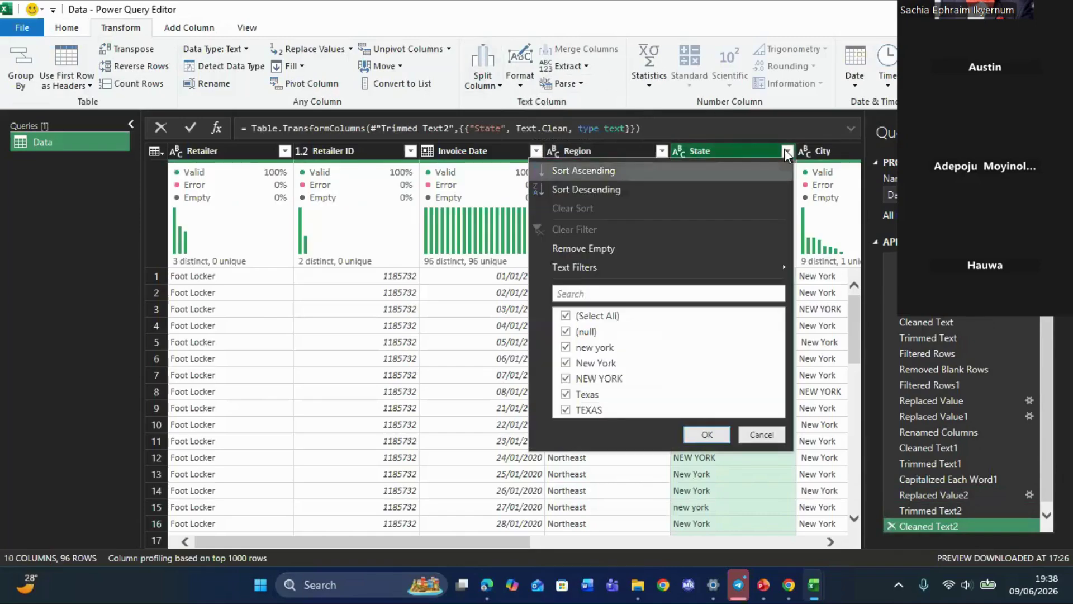
left_click(760, 435)
left_click(519, 70)
left_click(570, 136)
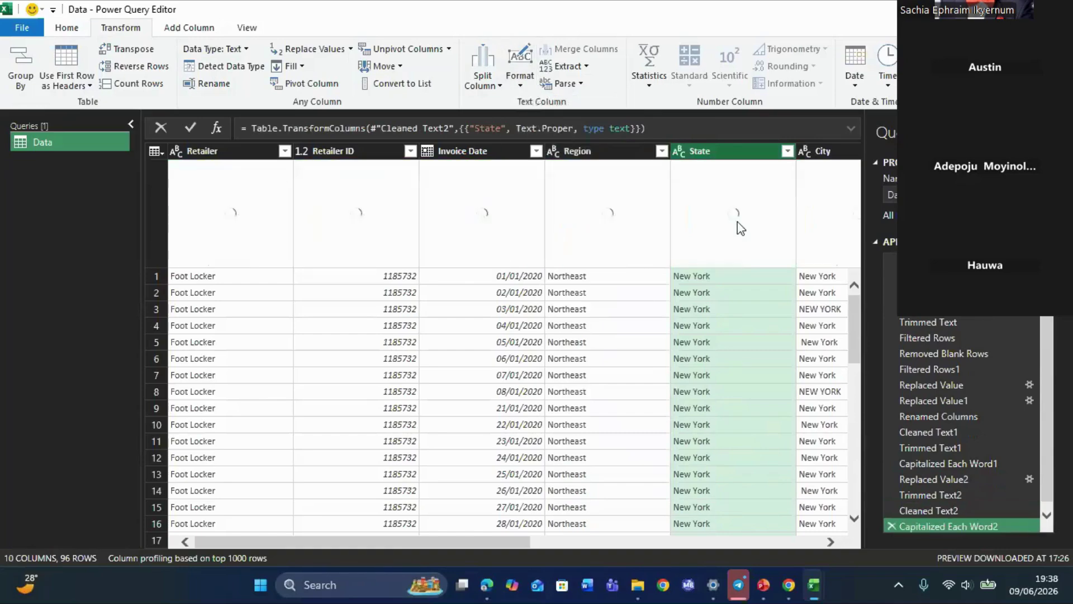
left_click(787, 151)
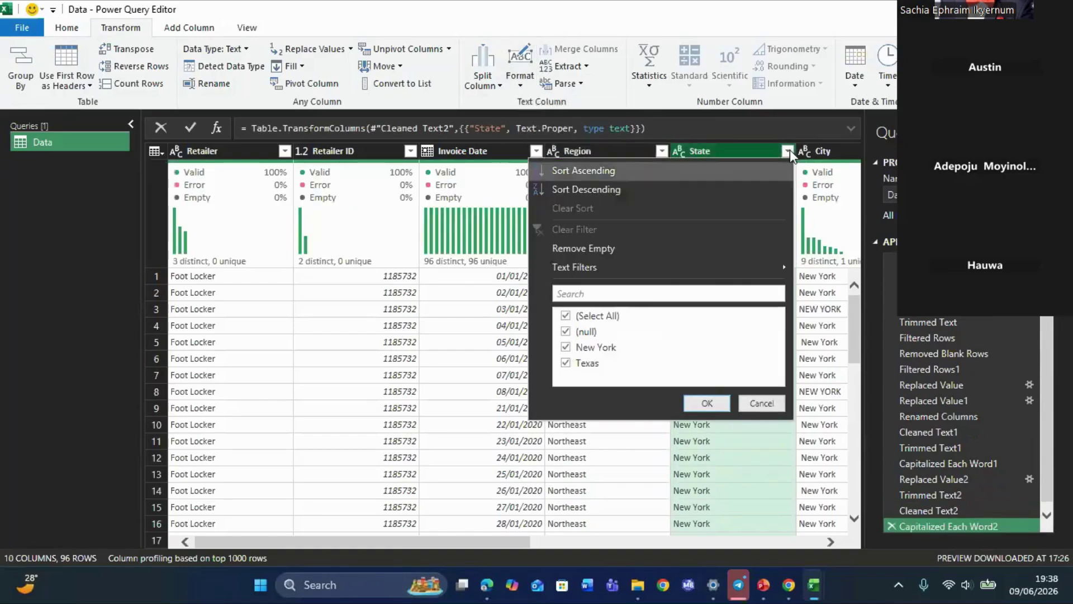
left_click(760, 403)
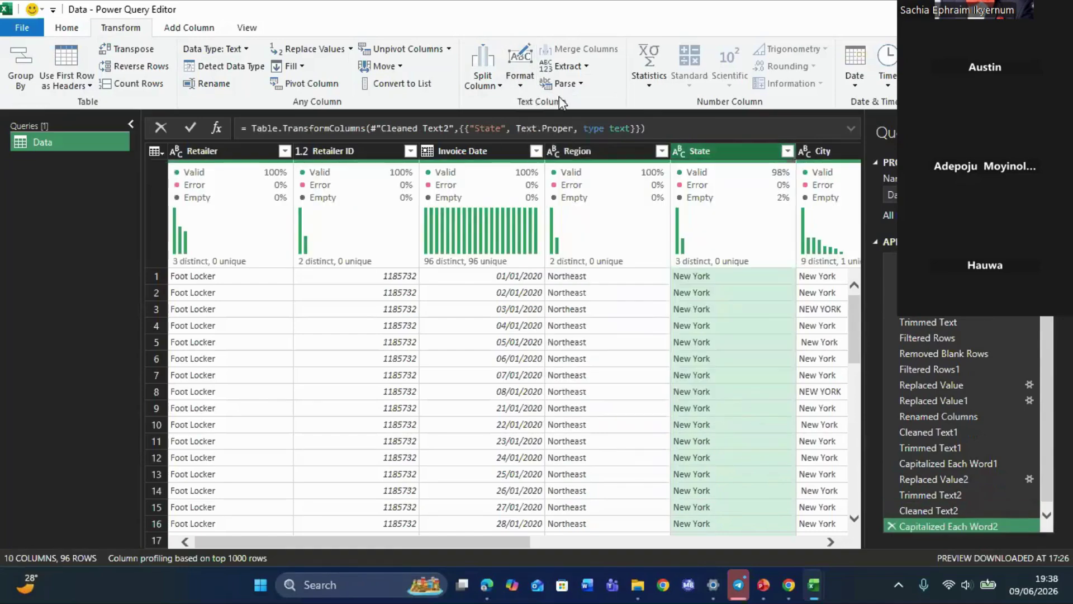
- Group the rows by State with a Count Rows column named Count, and delete the grouping step again
left_click(68, 30)
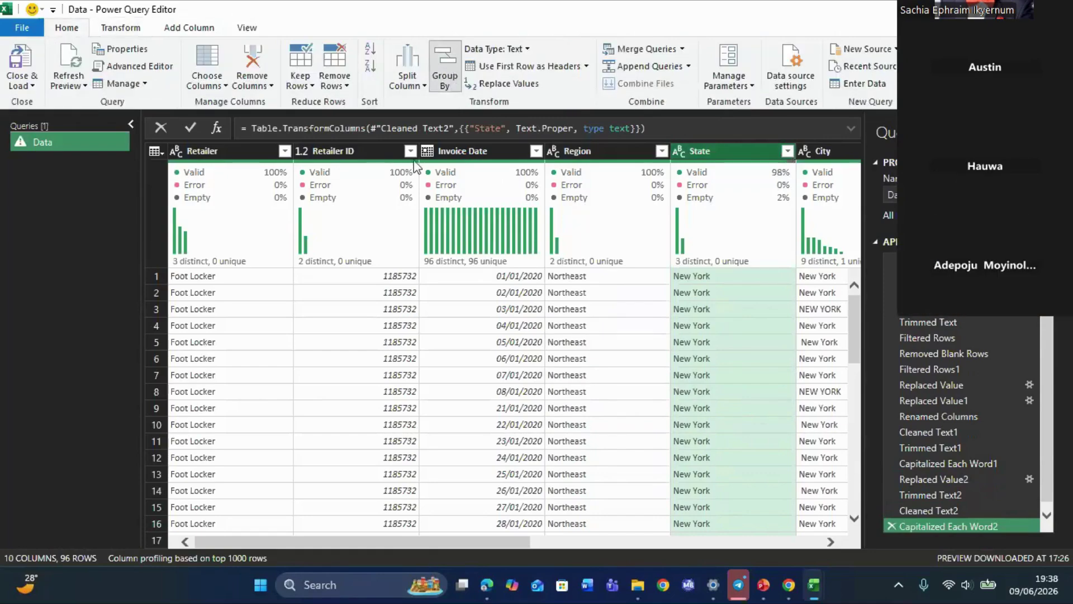
left_click(445, 66)
left_click(703, 374)
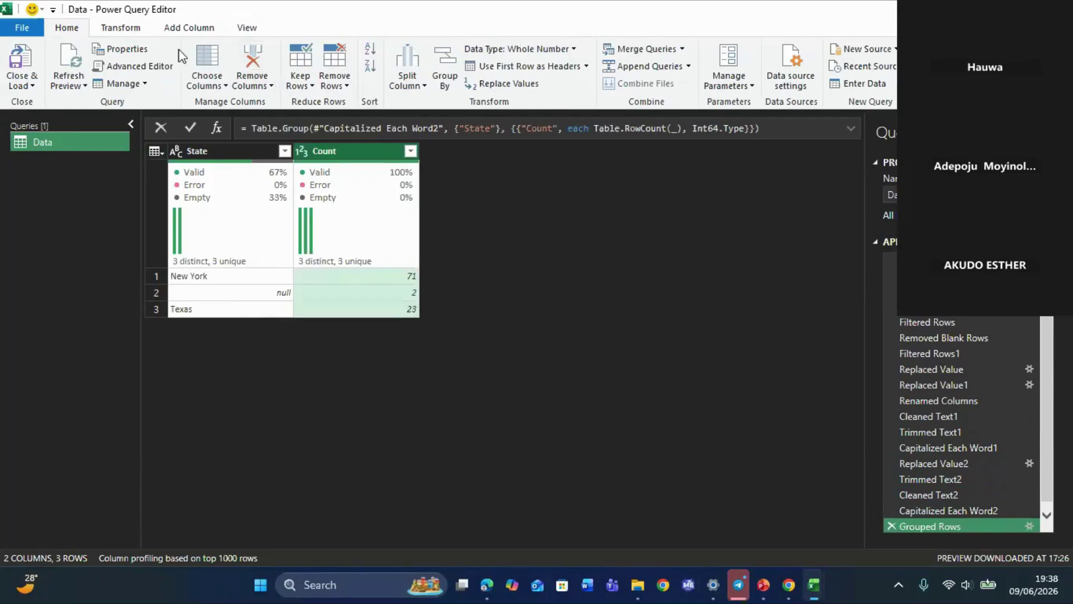
left_click(892, 525)
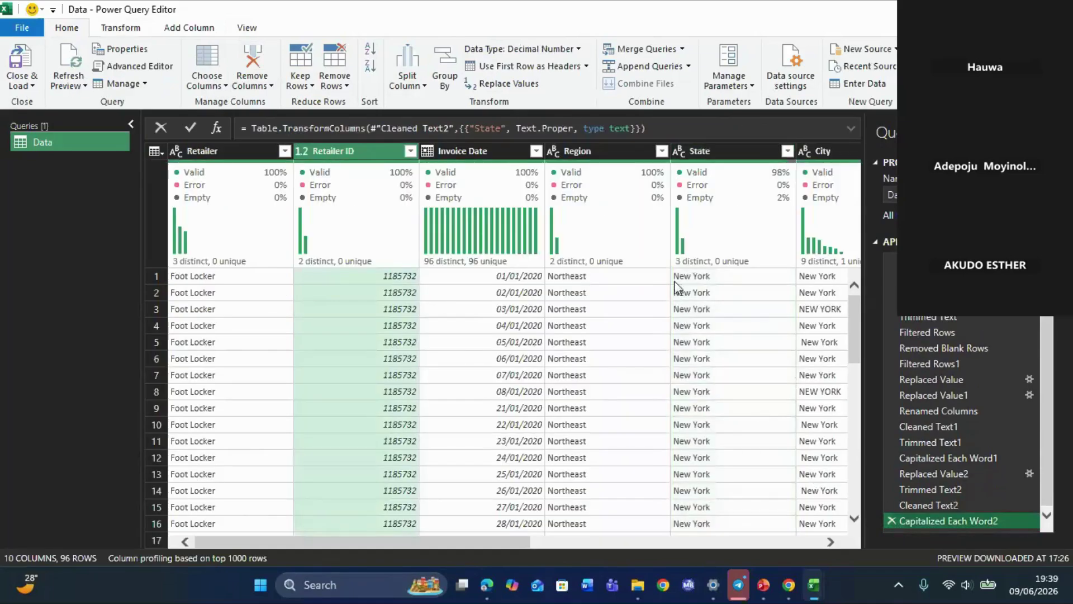
- Replace the null values in the State column with New York
left_click(698, 153)
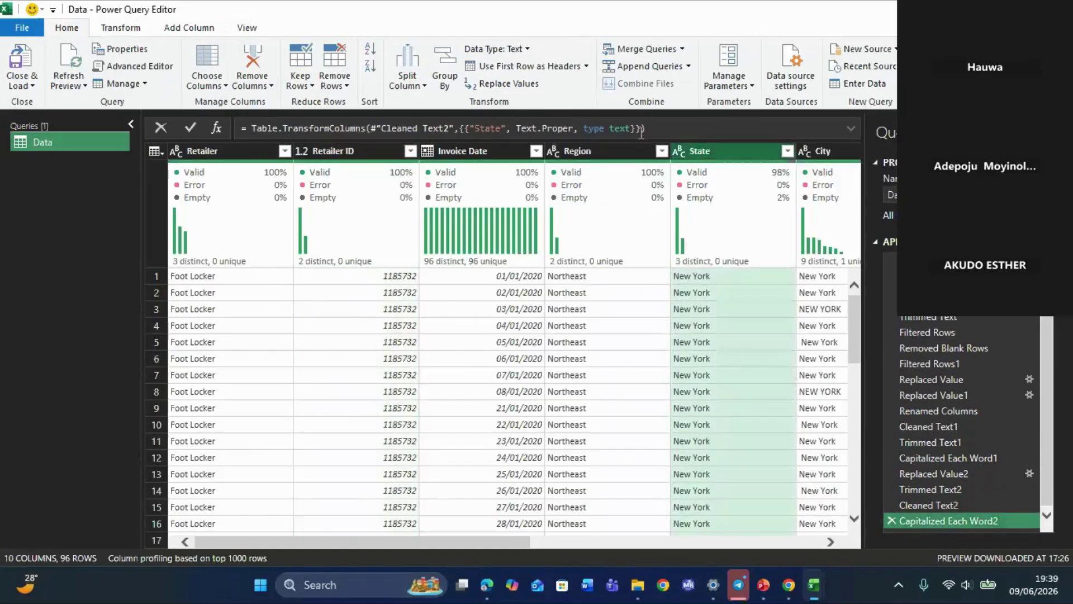
left_click(509, 88)
type("N")
key("BackSpace")
type("null")
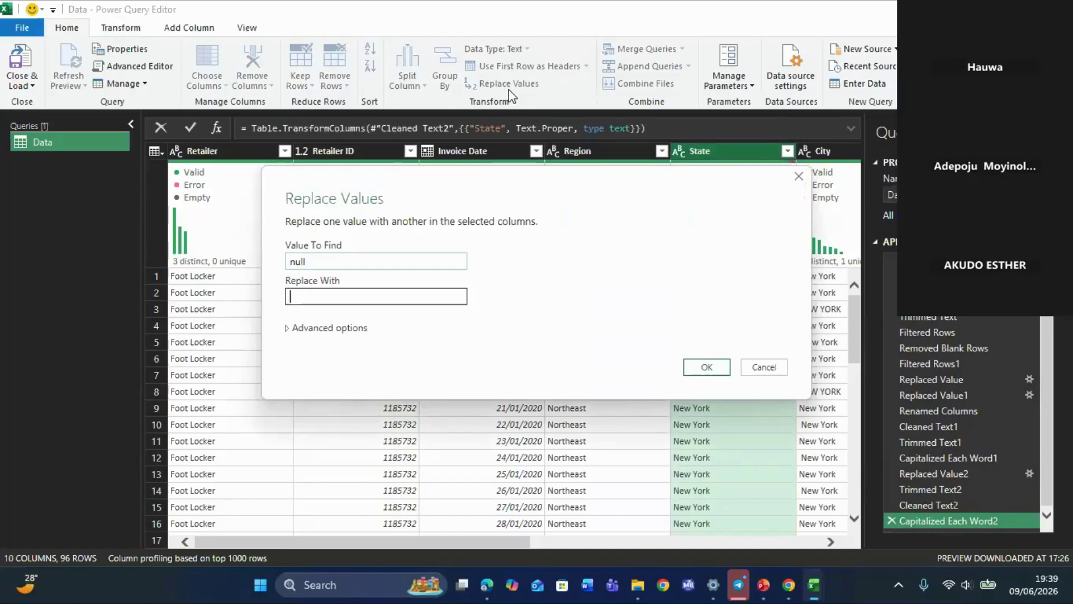
type(",\"N")
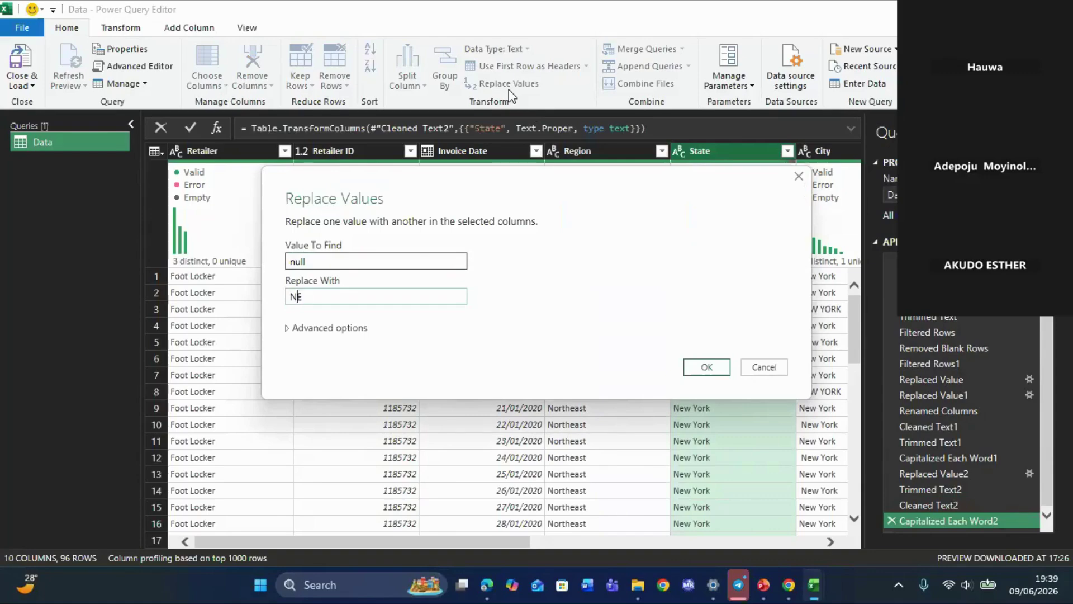
type("ew York")
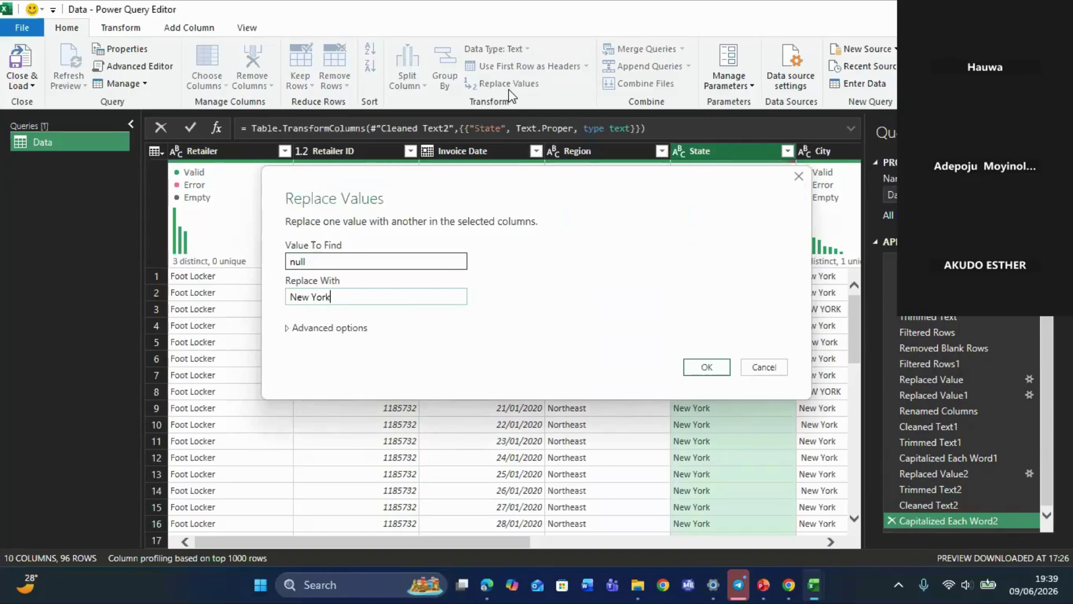
key("Return")
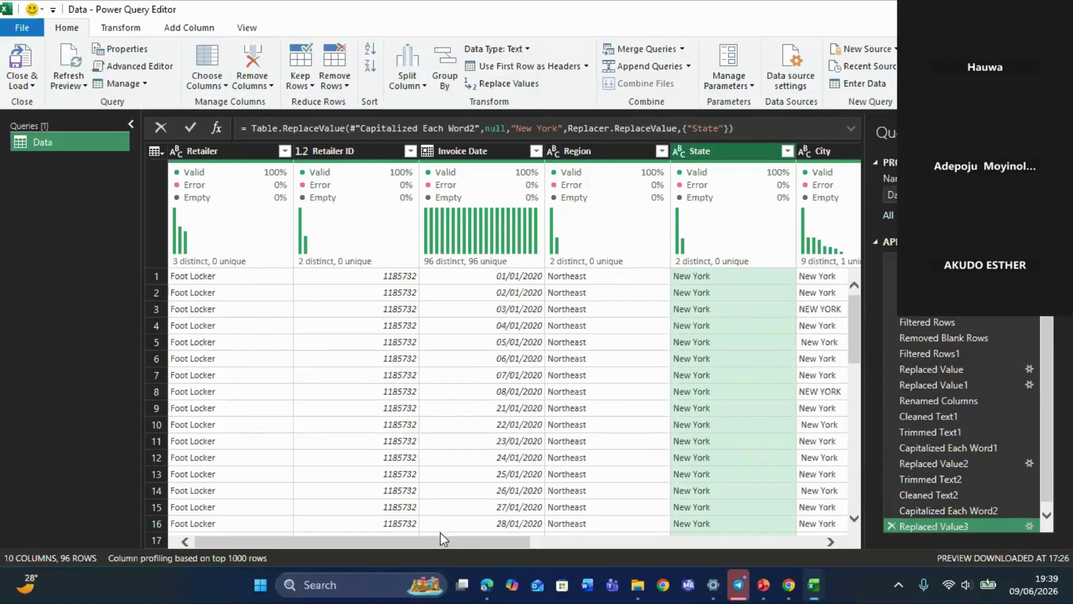
- Review the City column's filter values, and standardize its text with Trim and Capitalize Each Word
left_click_drag(450, 541, 632, 552)
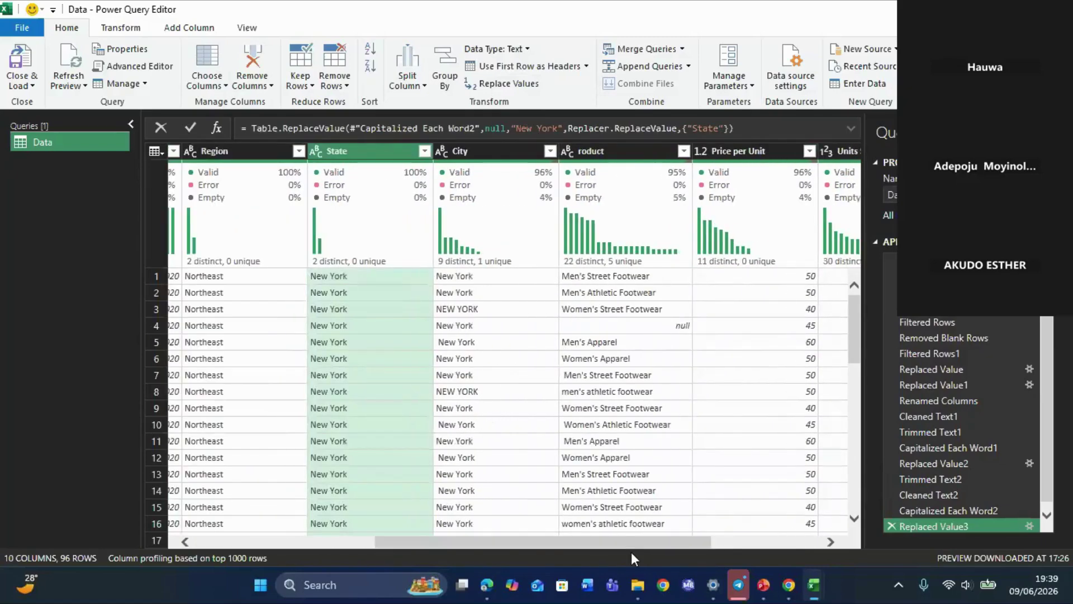
left_click(457, 152)
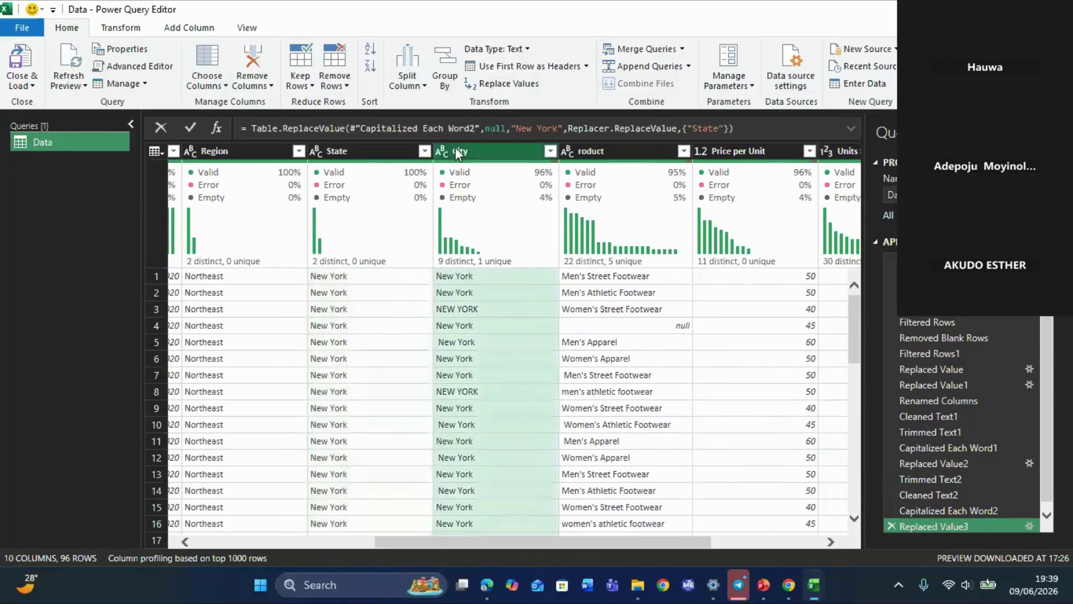
left_click(550, 150)
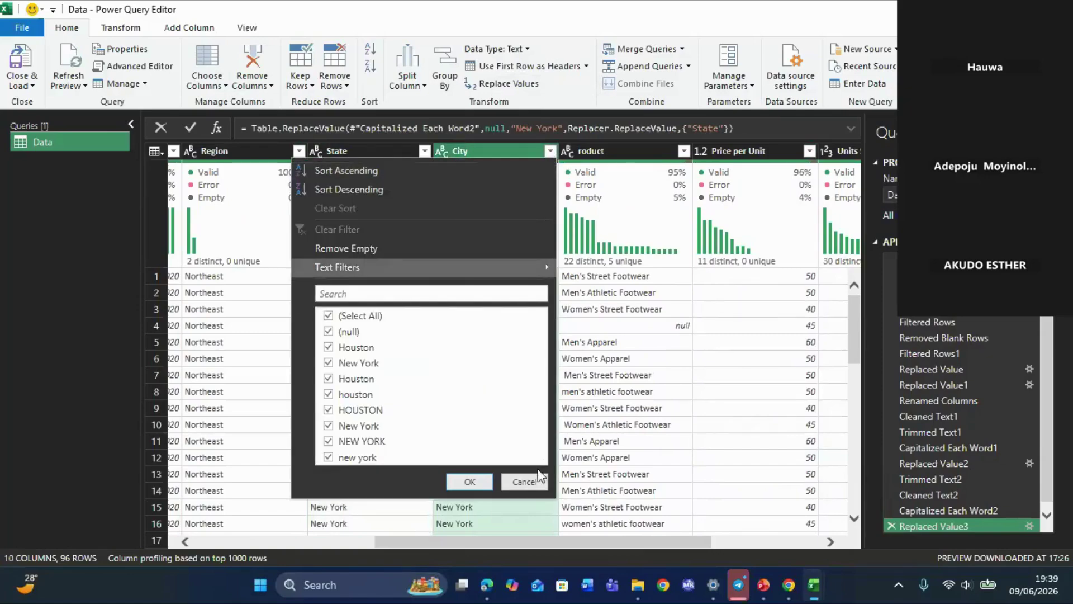
left_click(523, 481)
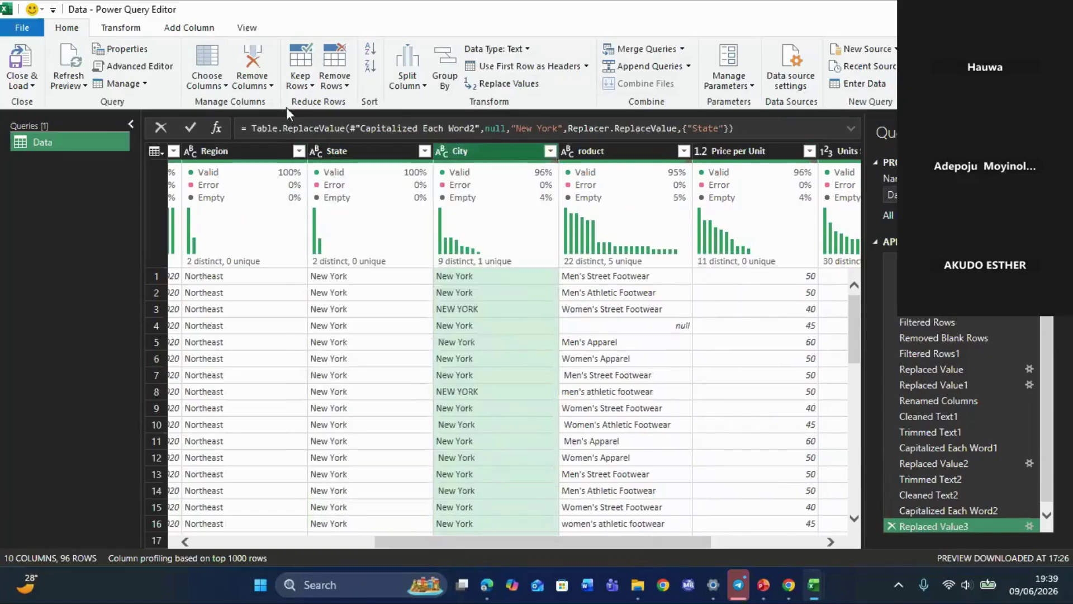
left_click(120, 27)
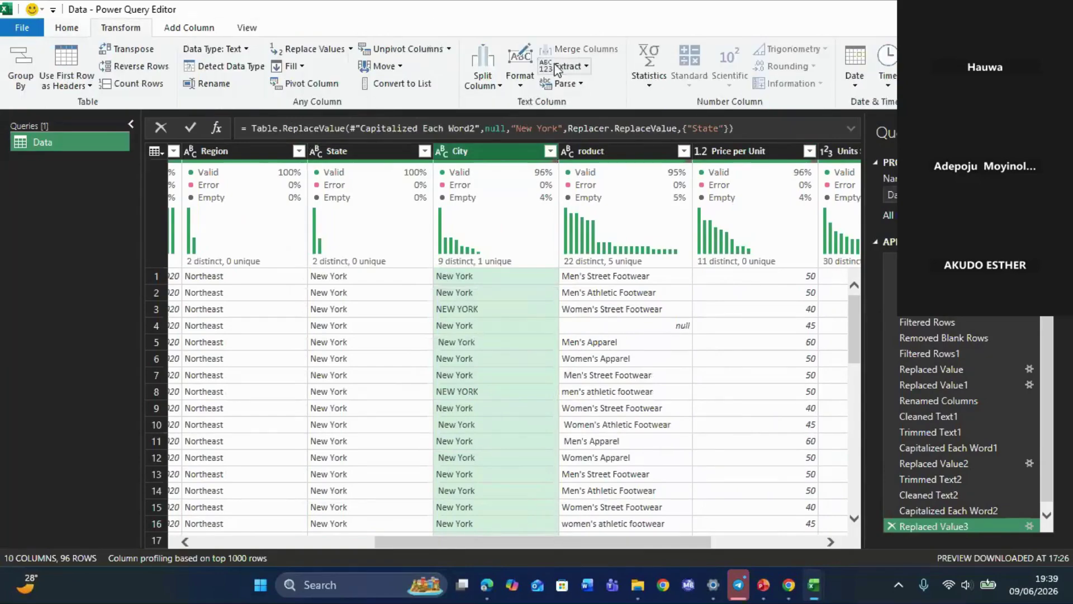
left_click(518, 66)
left_click(540, 154)
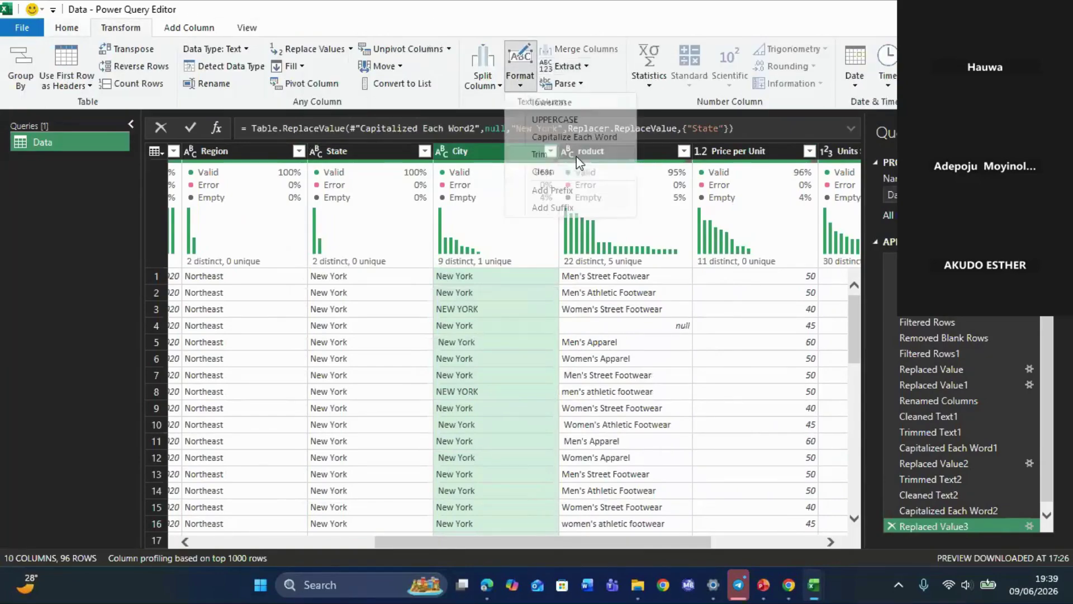
left_click(520, 76)
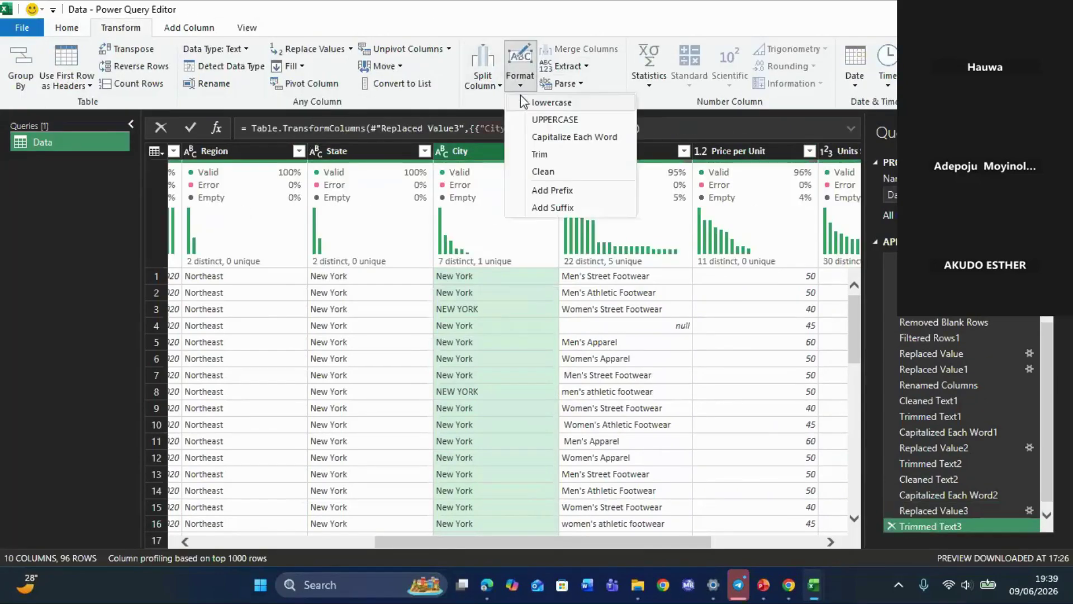
left_click(550, 137)
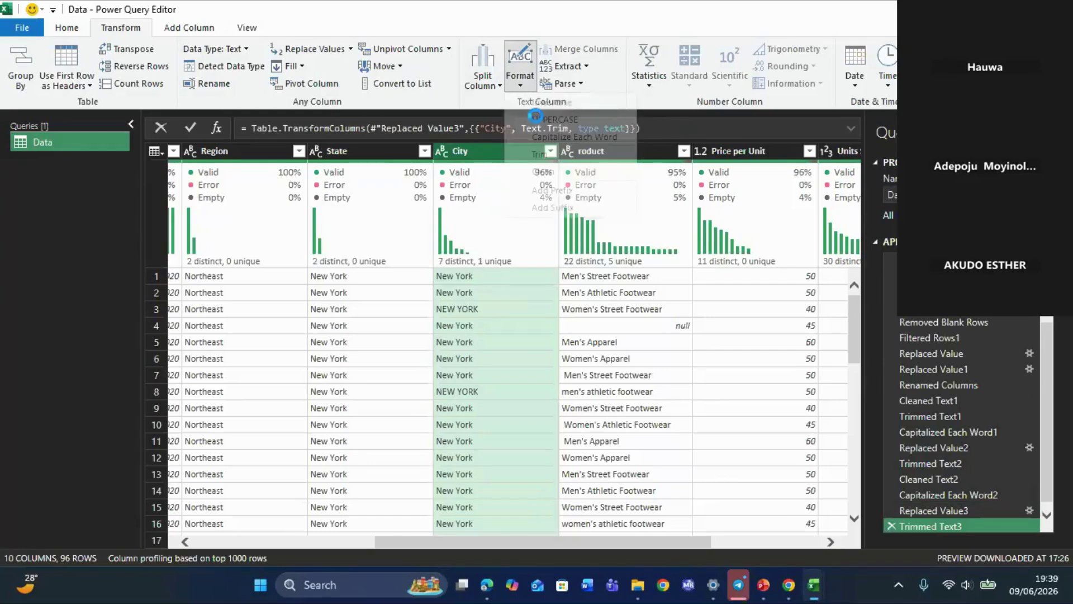
- Clean the City column's text and trim it once more, checking its filter values
left_click(519, 77)
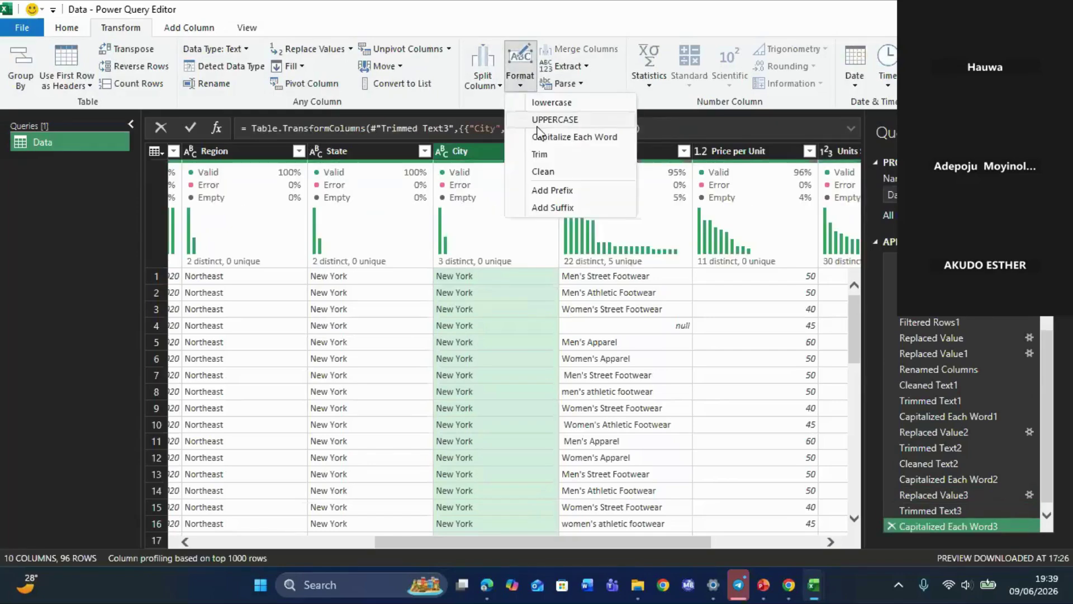
left_click(541, 172)
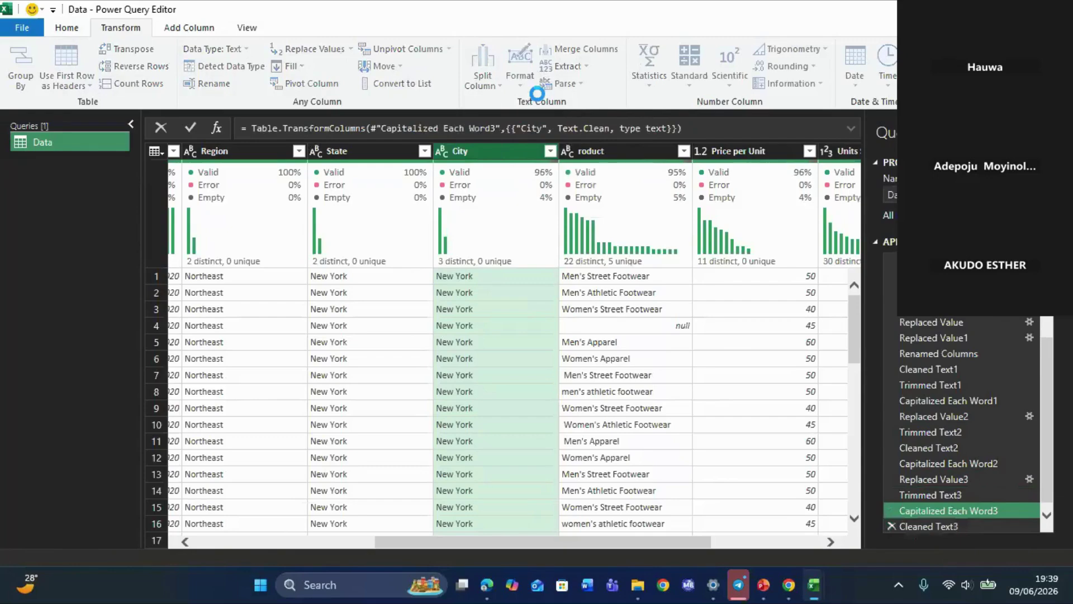
left_click(520, 78)
left_click(551, 153)
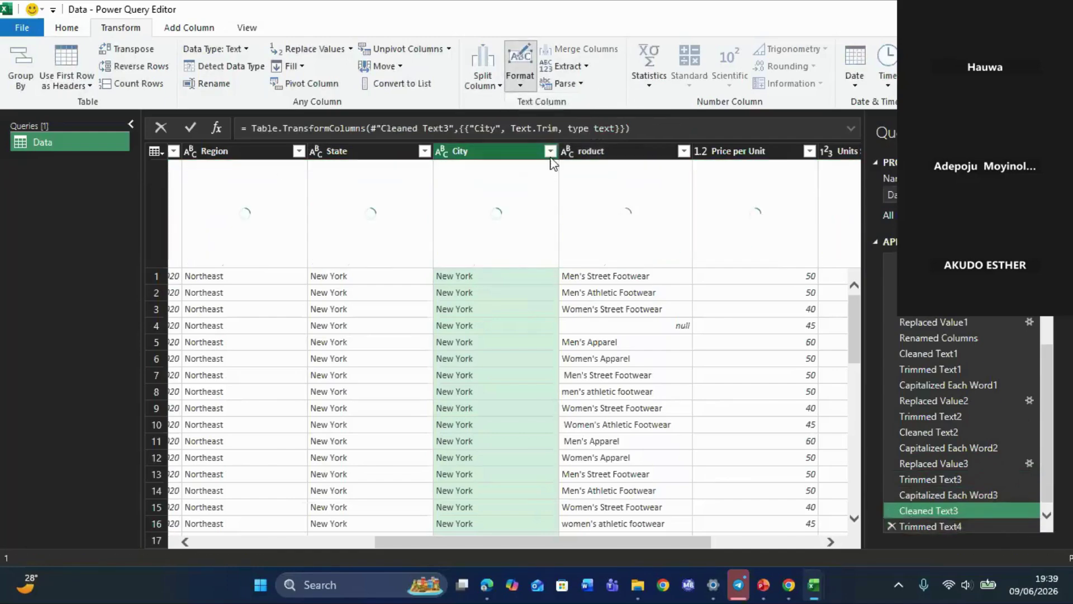
left_click(551, 153)
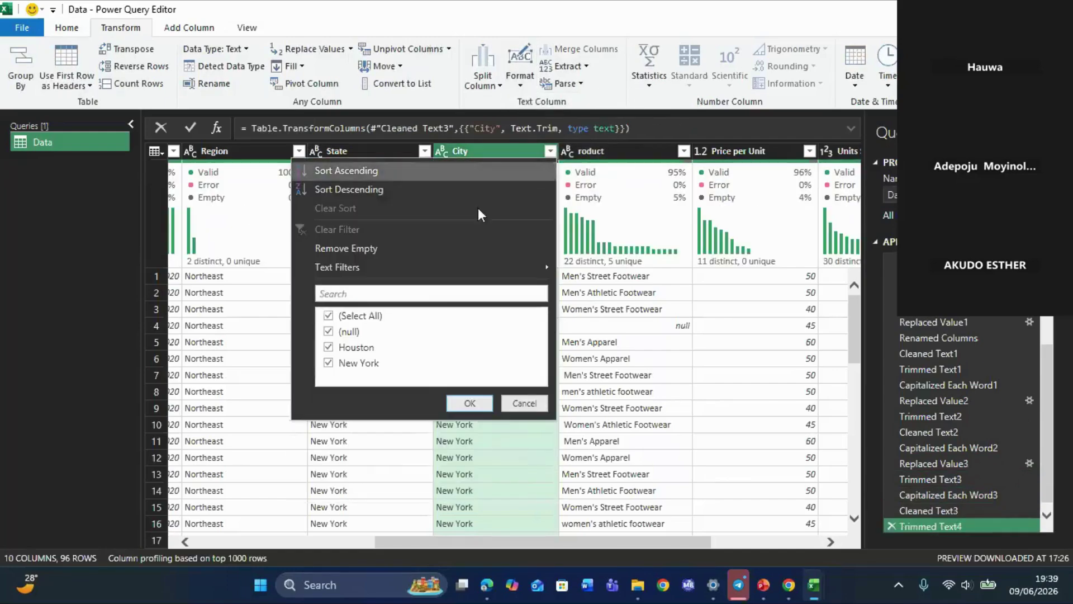
left_click(519, 400)
- Group the rows by City with a Count Rows column named Count
left_click(66, 27)
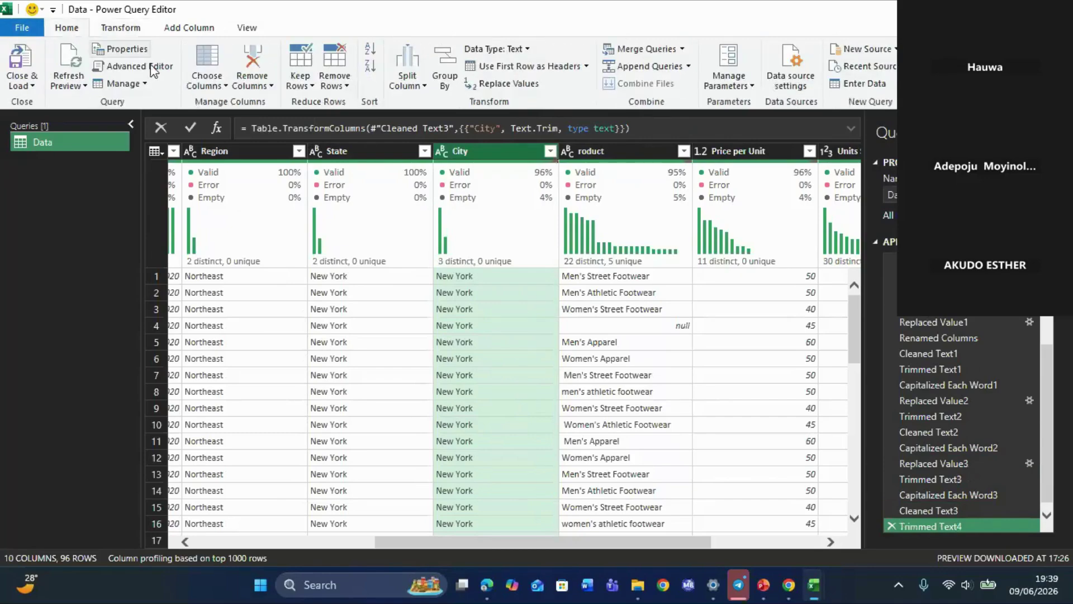
left_click(445, 61)
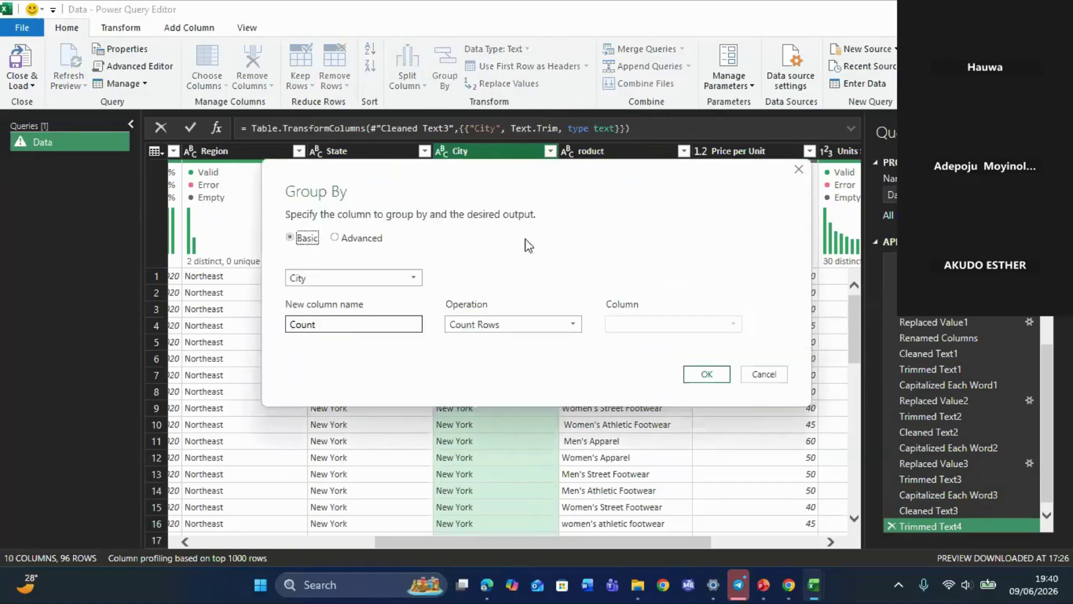
left_click(699, 374)
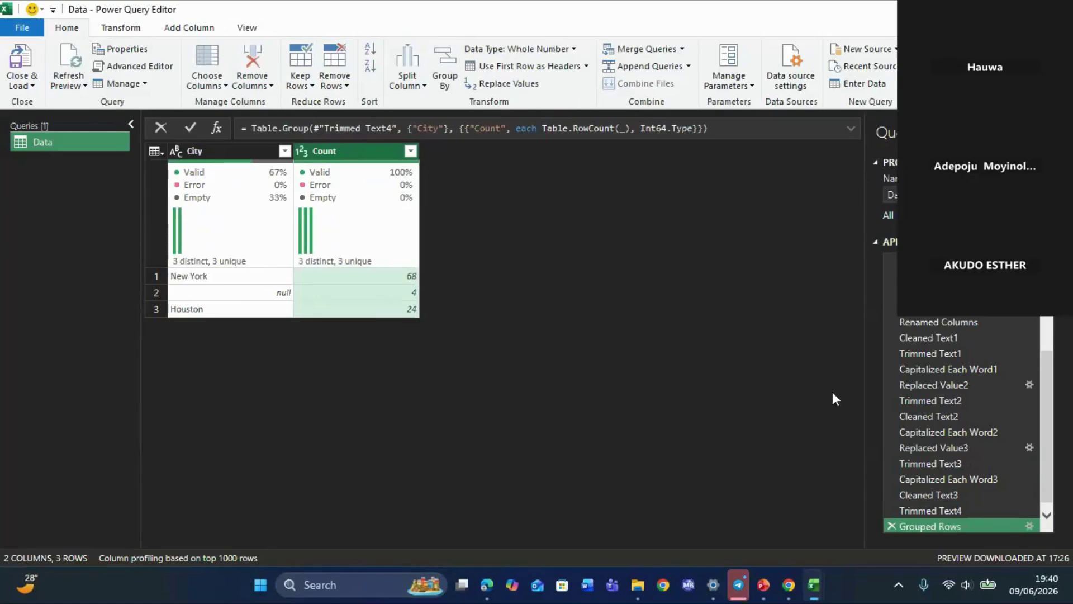
- Remove the Grouped Rows step and replace the null values in the City column with New York
left_click(892, 526)
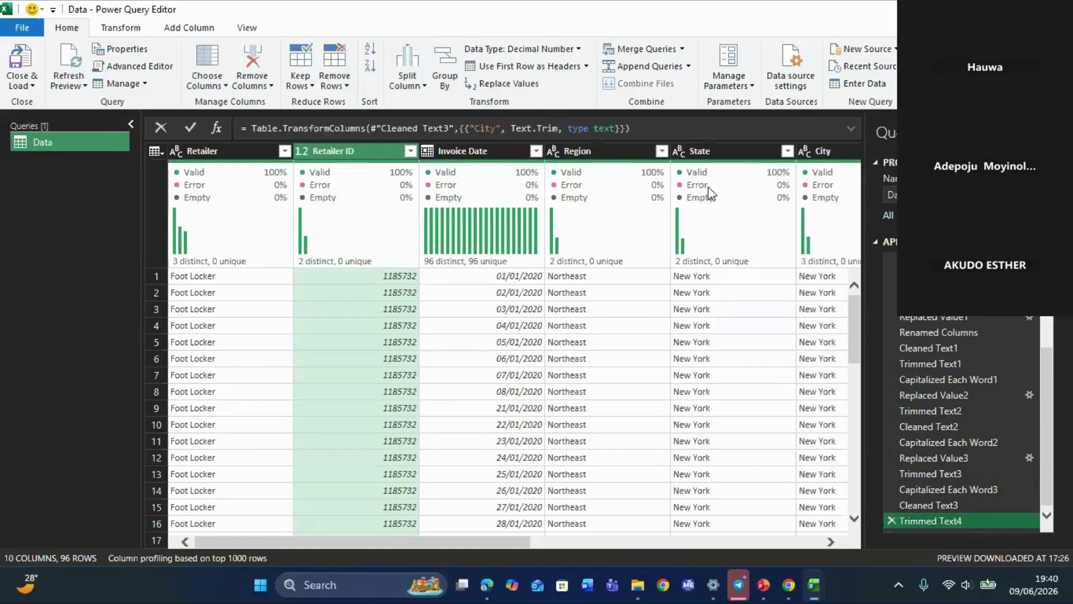
left_click(823, 151)
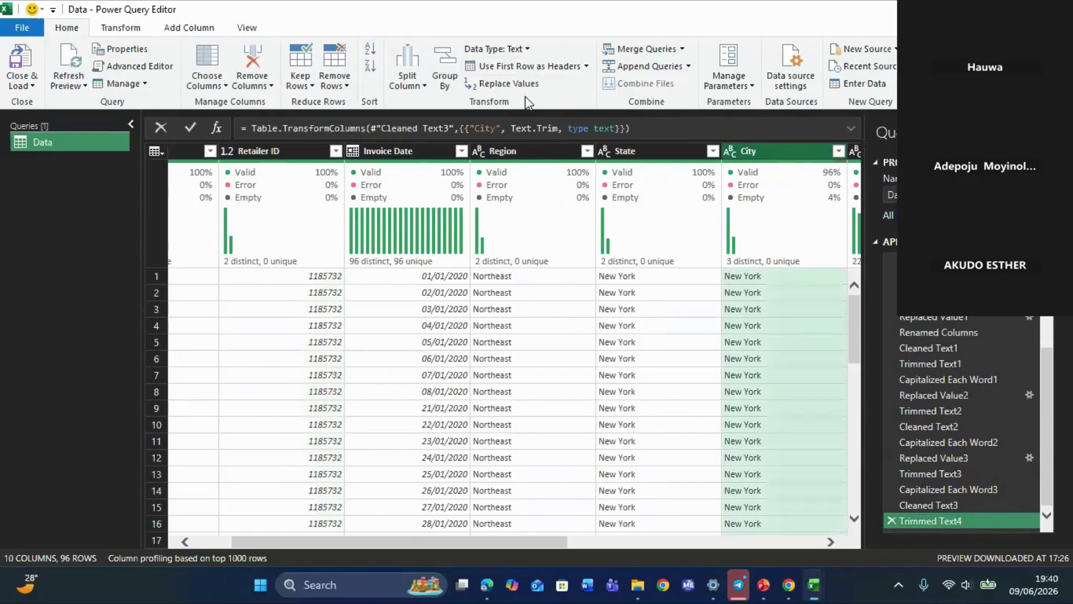
left_click(512, 85)
type("null")
key("Tab")
type("New you")
key("BackSpace")
key("BackSpace")
key("BackSpace")
type("York")
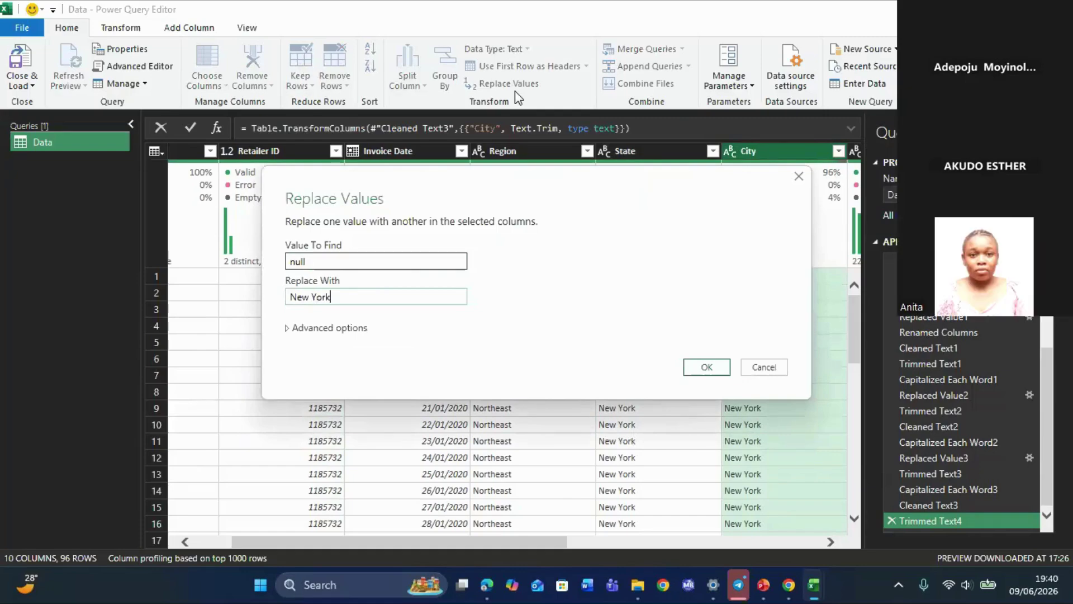
key("Return")
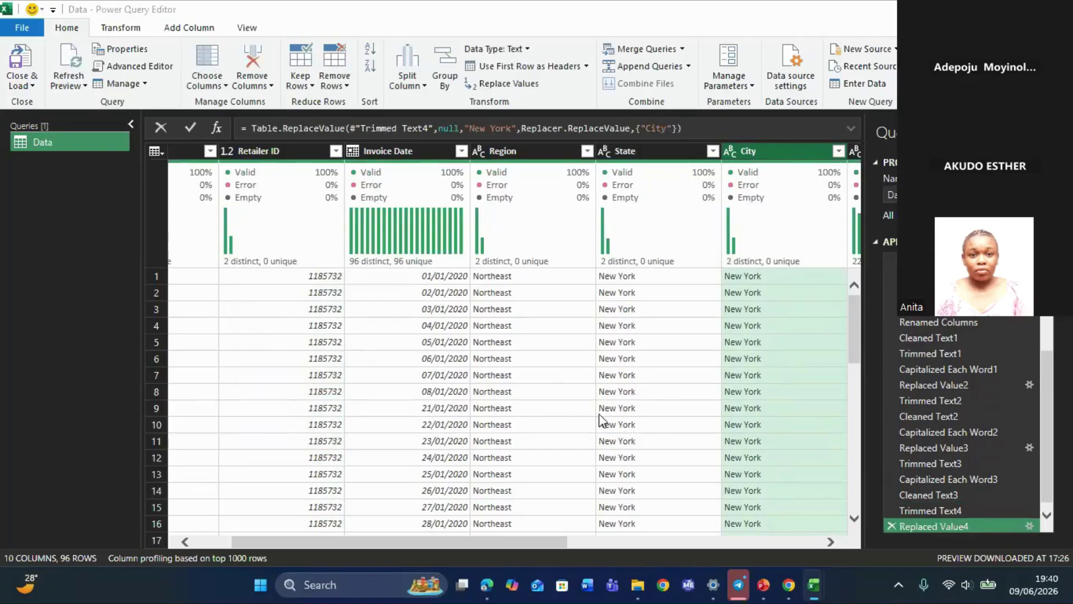
key("alt+Tab")
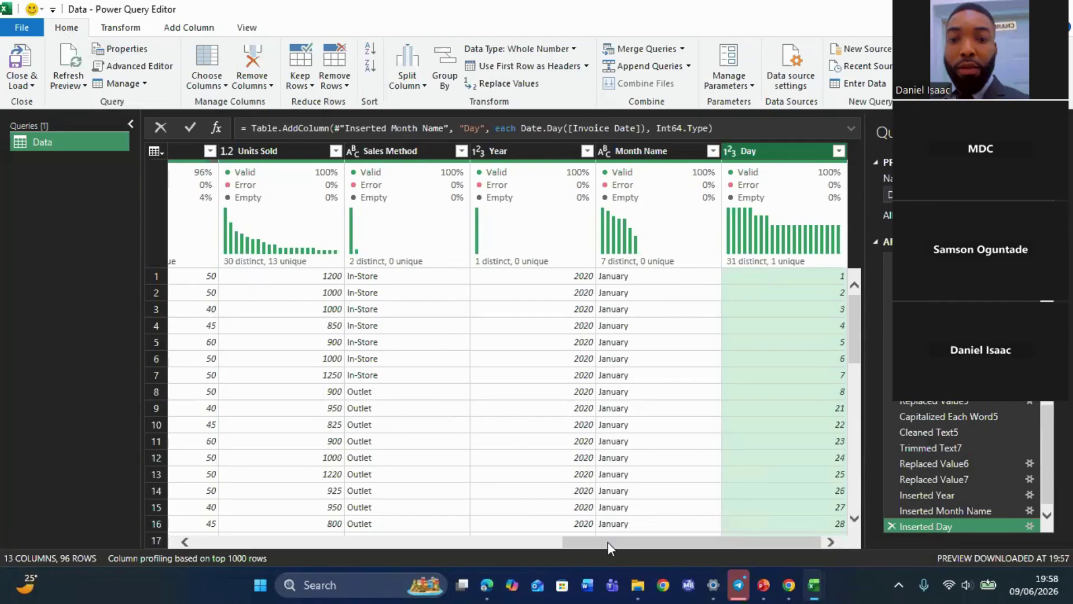
- Close and load the query with Only Create Connection, adding the data to the Data Model
left_click_drag(608, 542, 480, 508)
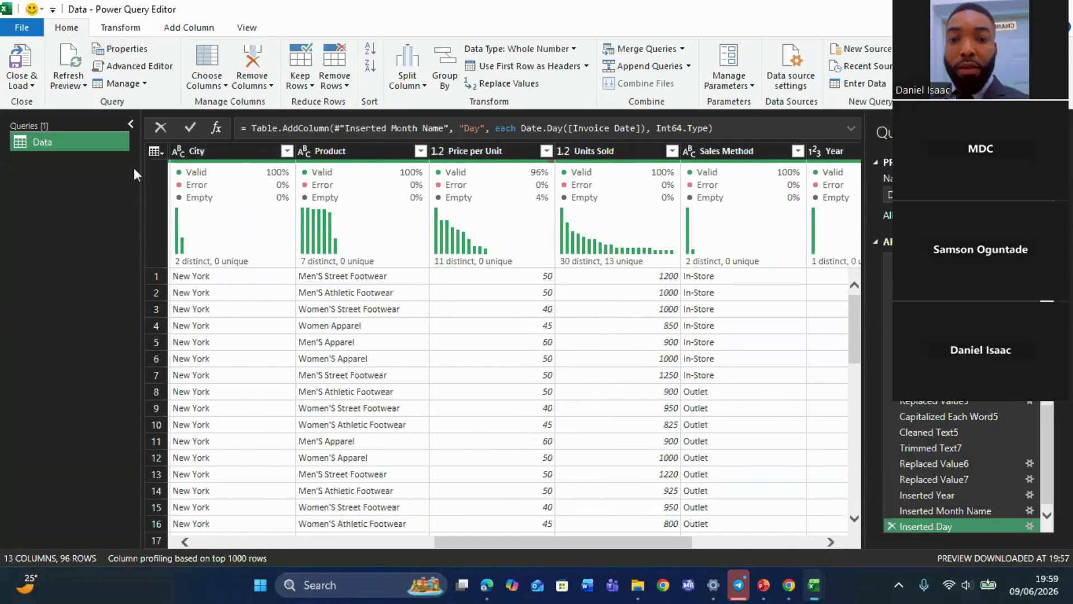
left_click(24, 83)
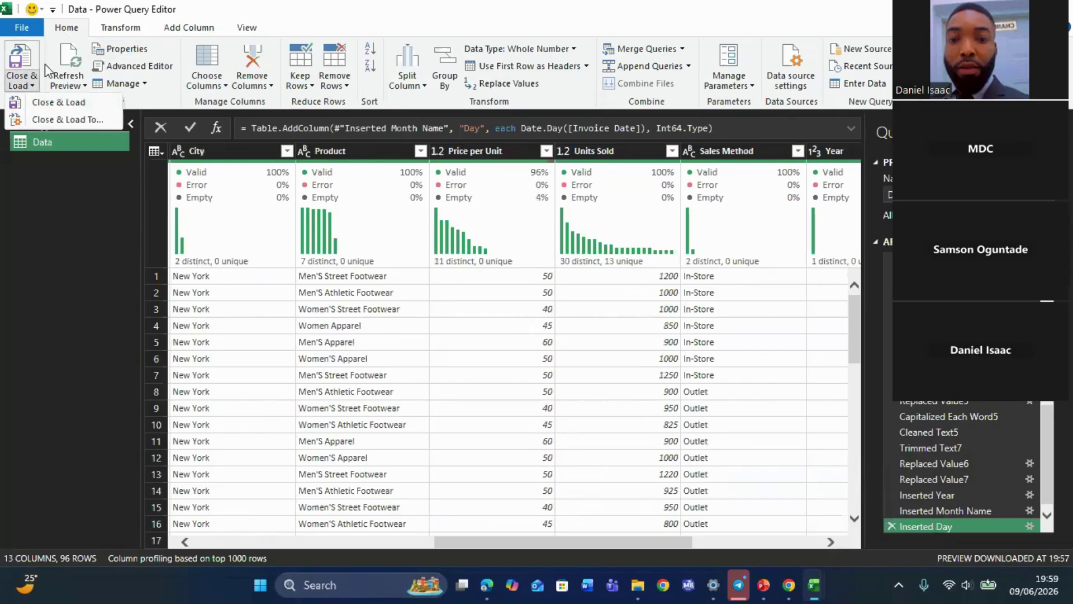
left_click(81, 119)
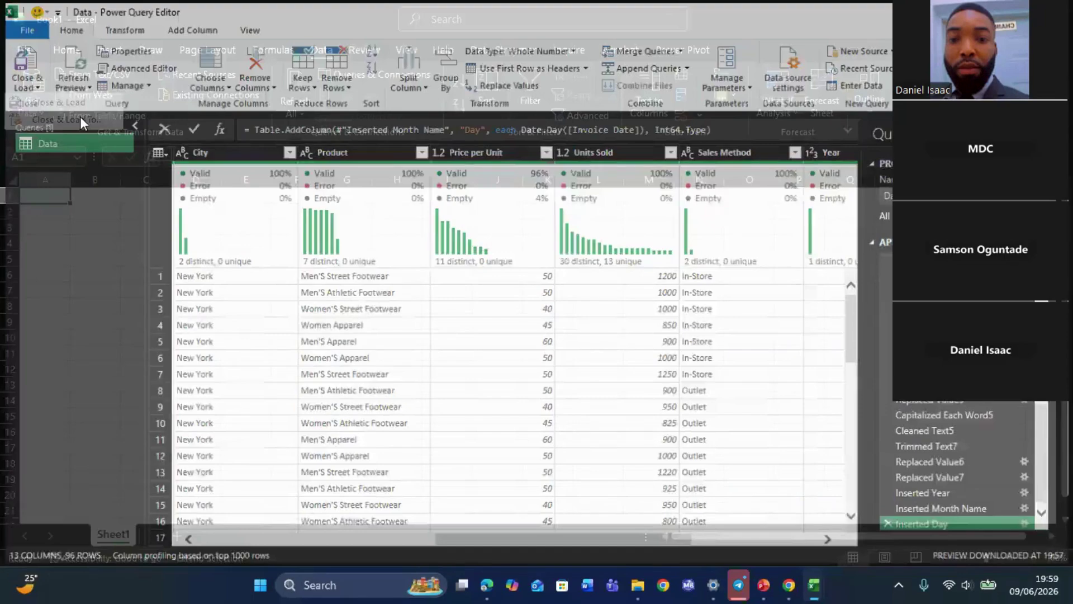
left_click(200, 179)
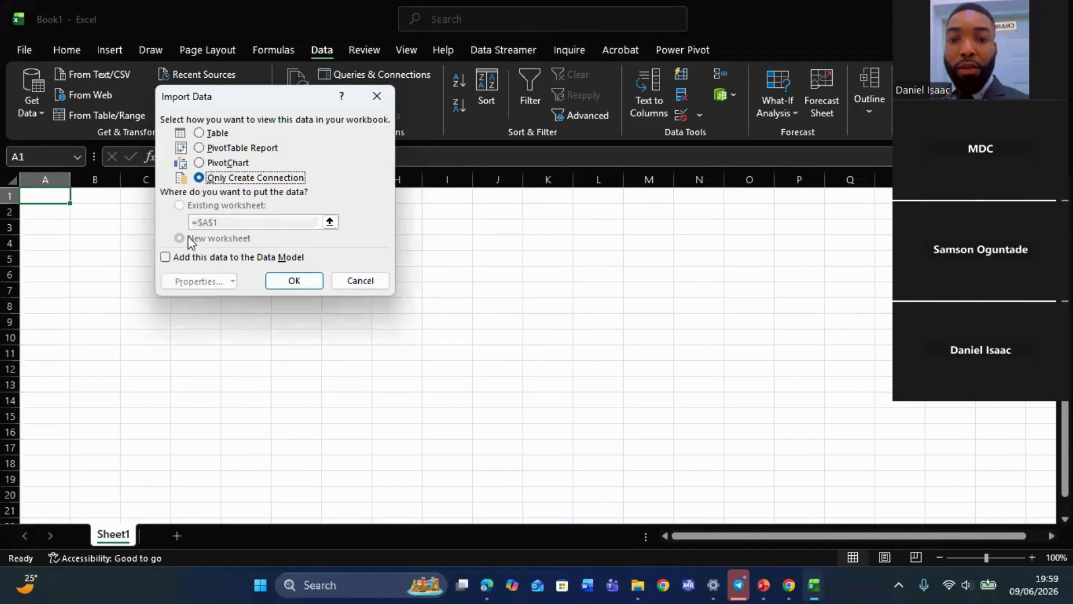
left_click(165, 258)
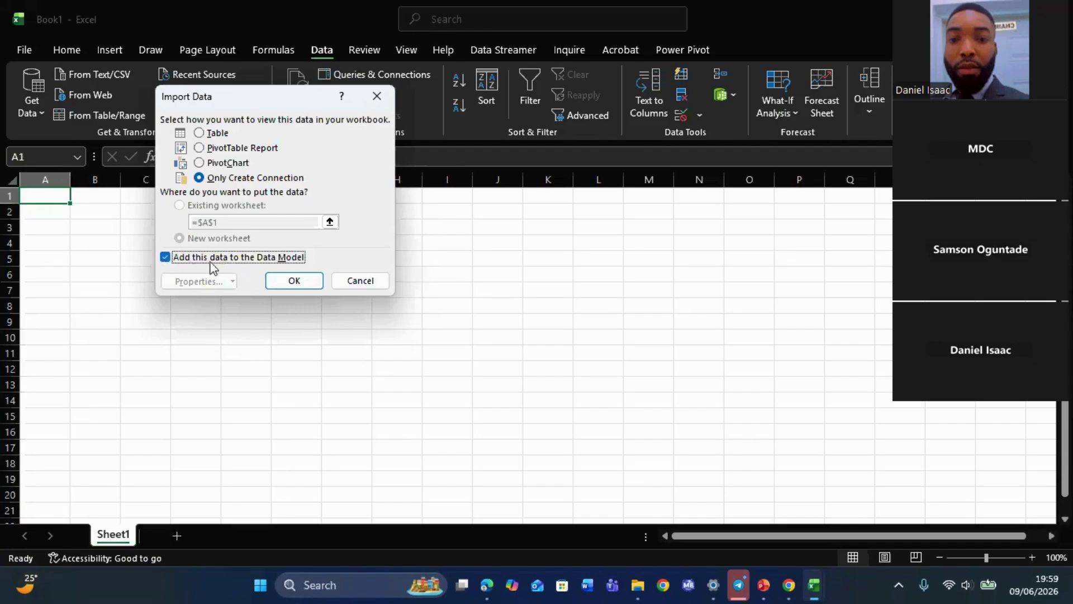
left_click(303, 282)
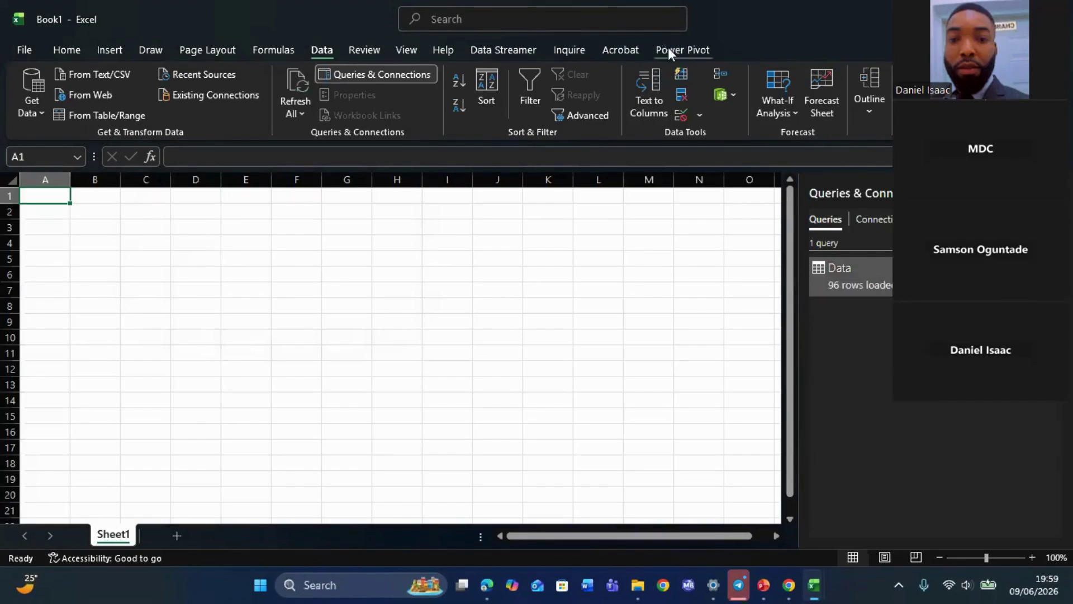
- Open the data model in Power Pivot and create a new date table
left_click(675, 51)
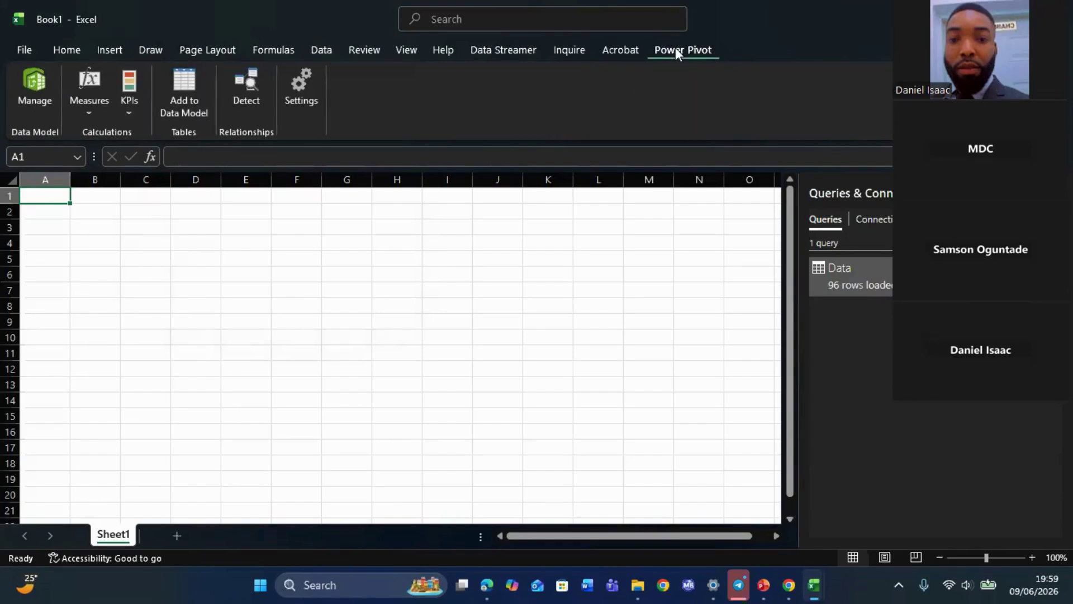
left_click(34, 92)
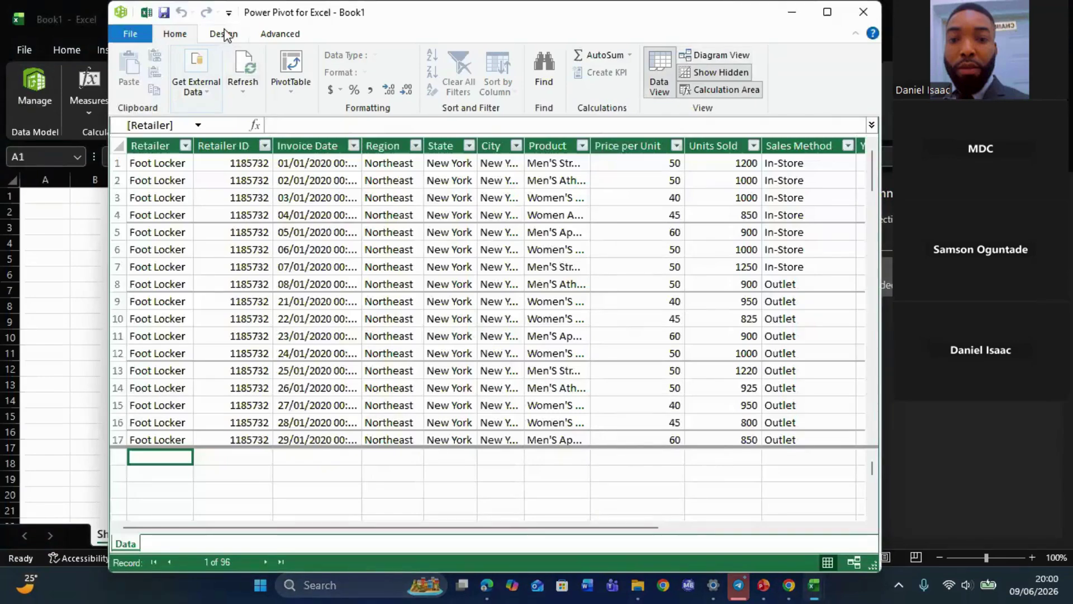
left_click(277, 35)
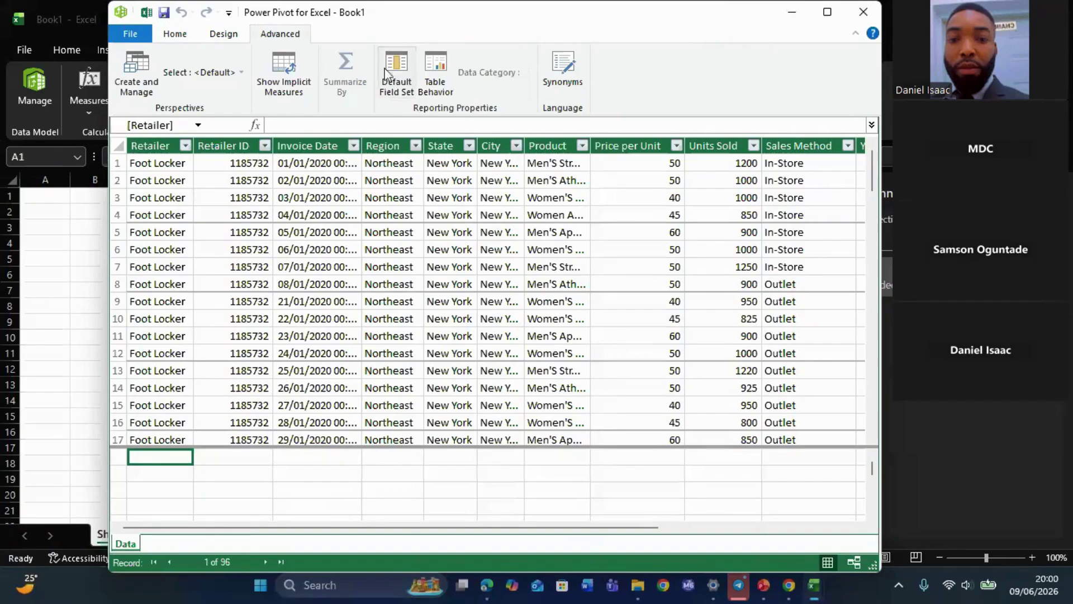
left_click(214, 38)
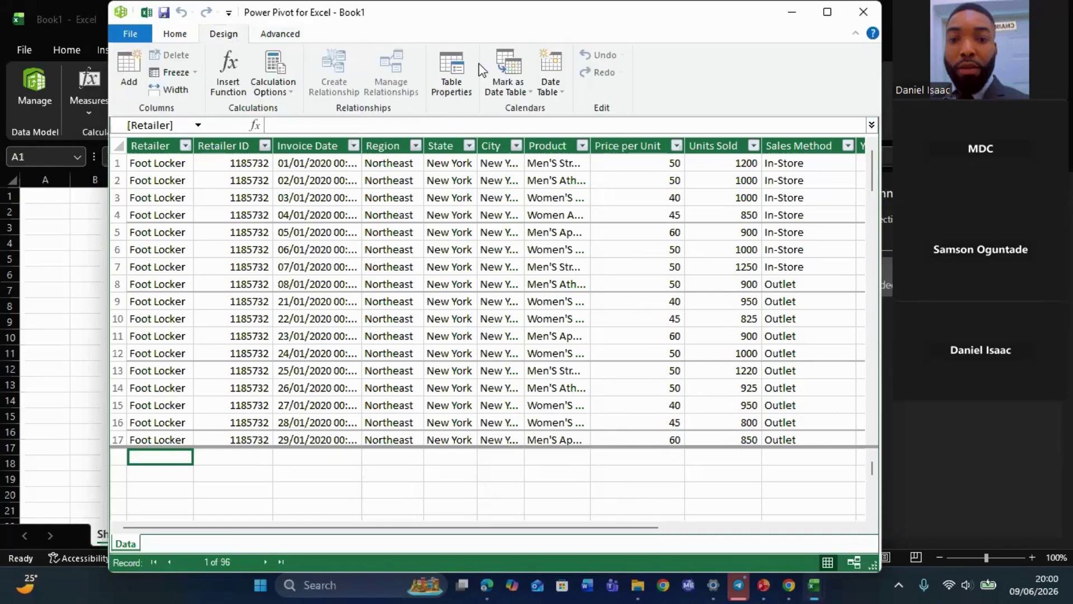
left_click(552, 93)
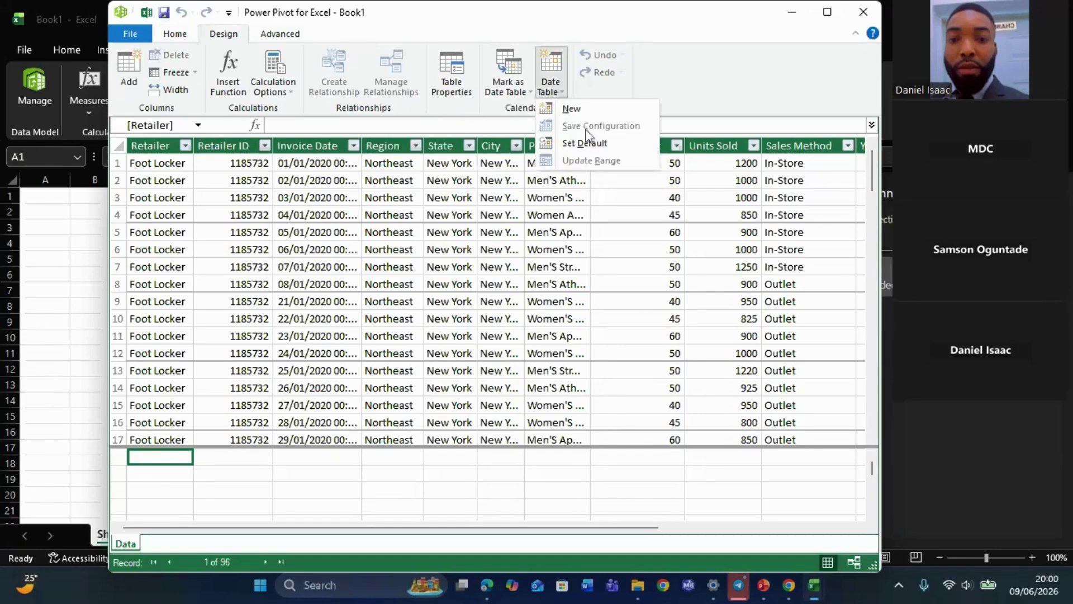
left_click(580, 112)
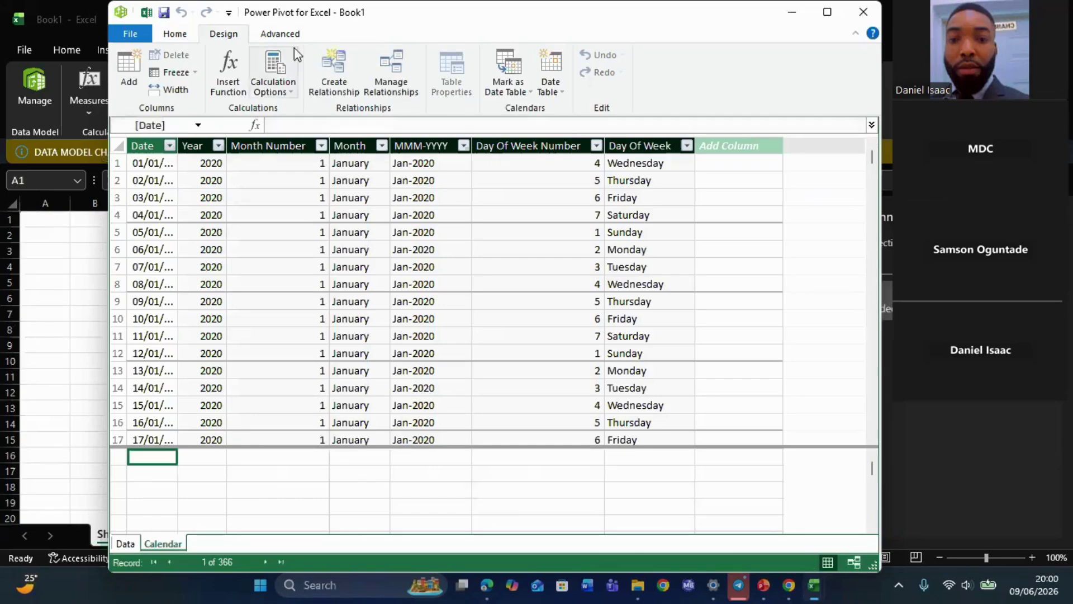
- Show the model in Diagram View and enlarge the Data and Calendar tables until all their fields fit
left_click(186, 33)
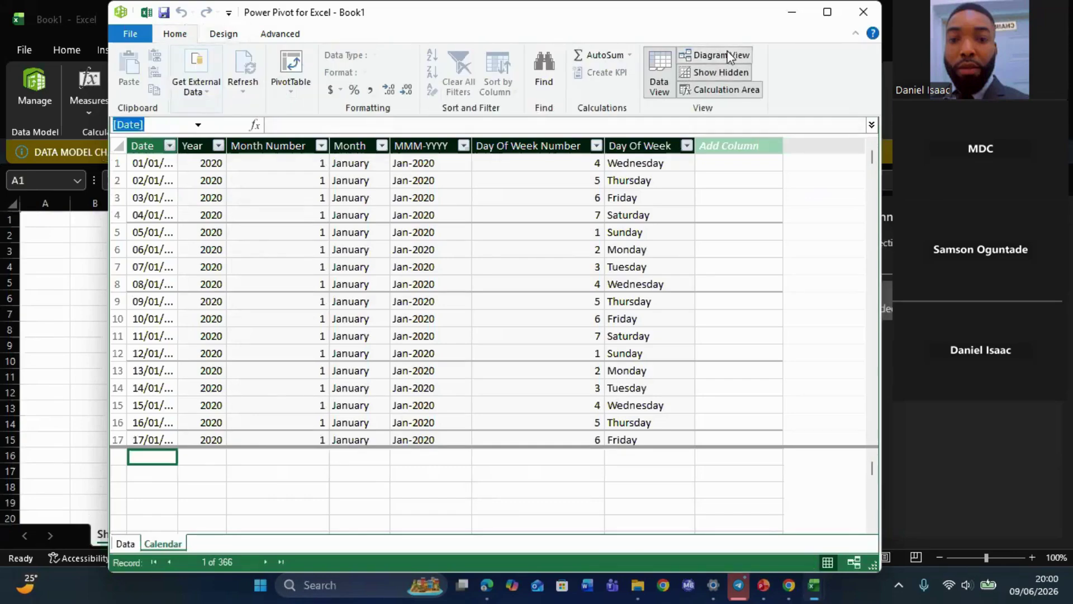
left_click(721, 54)
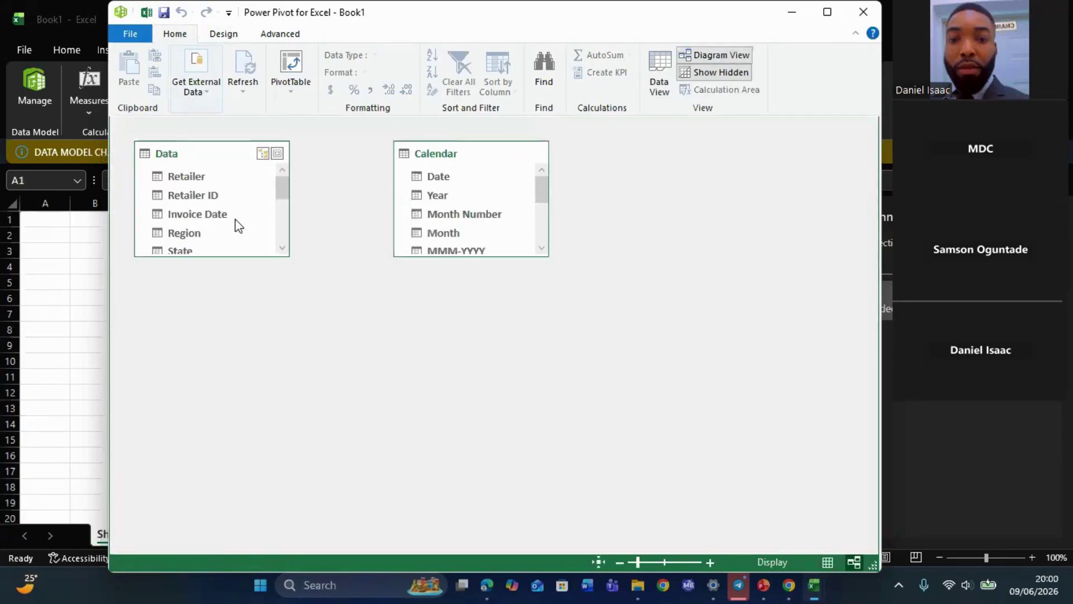
left_click_drag(244, 255, 249, 360)
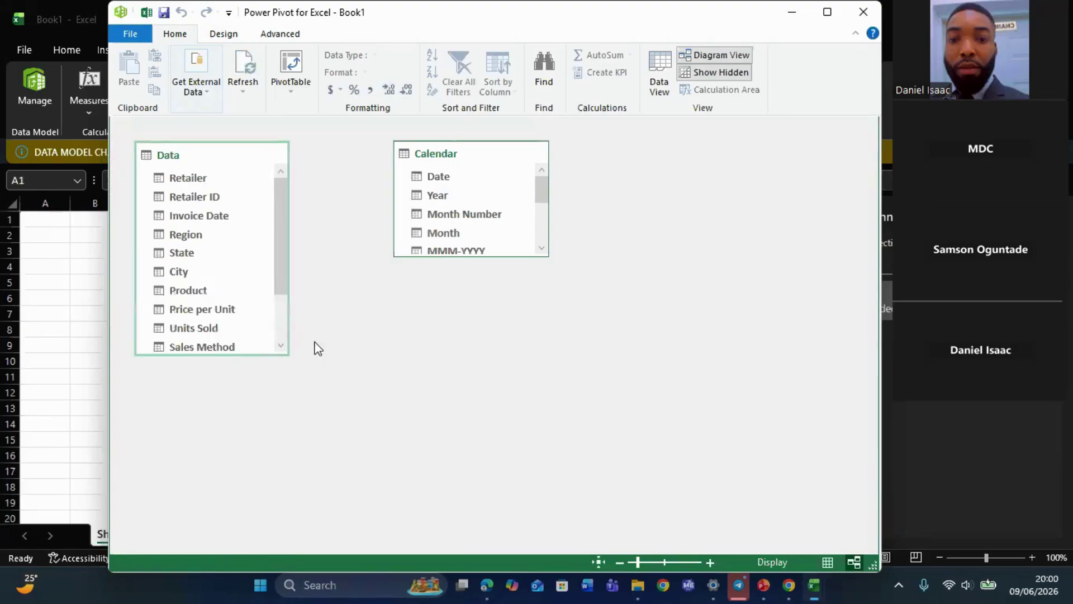
left_click_drag(498, 255, 531, 442)
left_click_drag(234, 374, 238, 474)
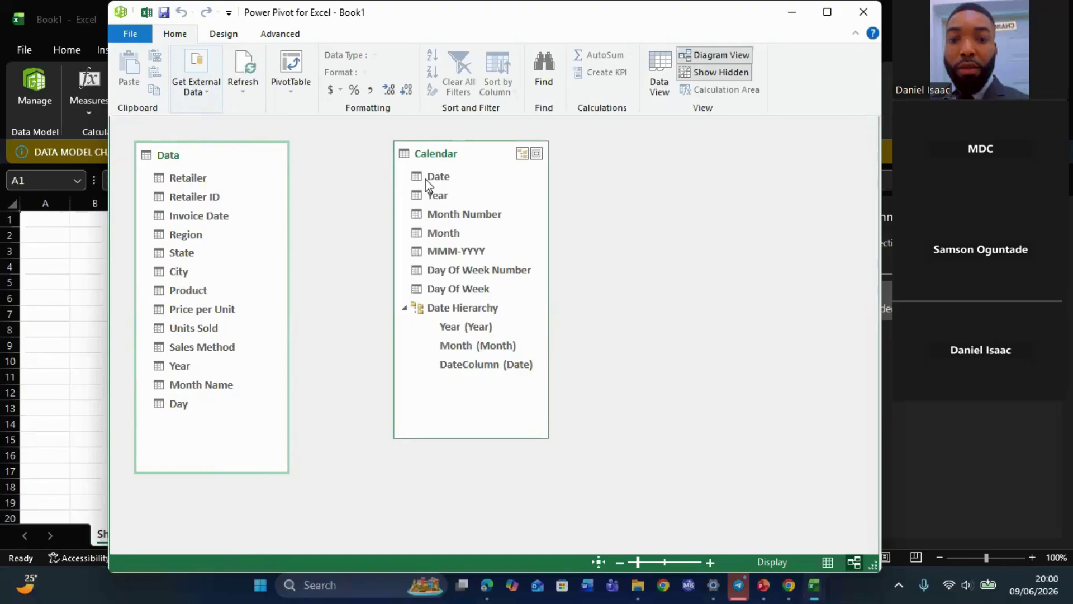
- Relate the Calendar table's Date to the Data table's Invoice Date, and move Calendar farther away from Data before closing Power Pivot
left_click_drag(425, 178, 207, 215)
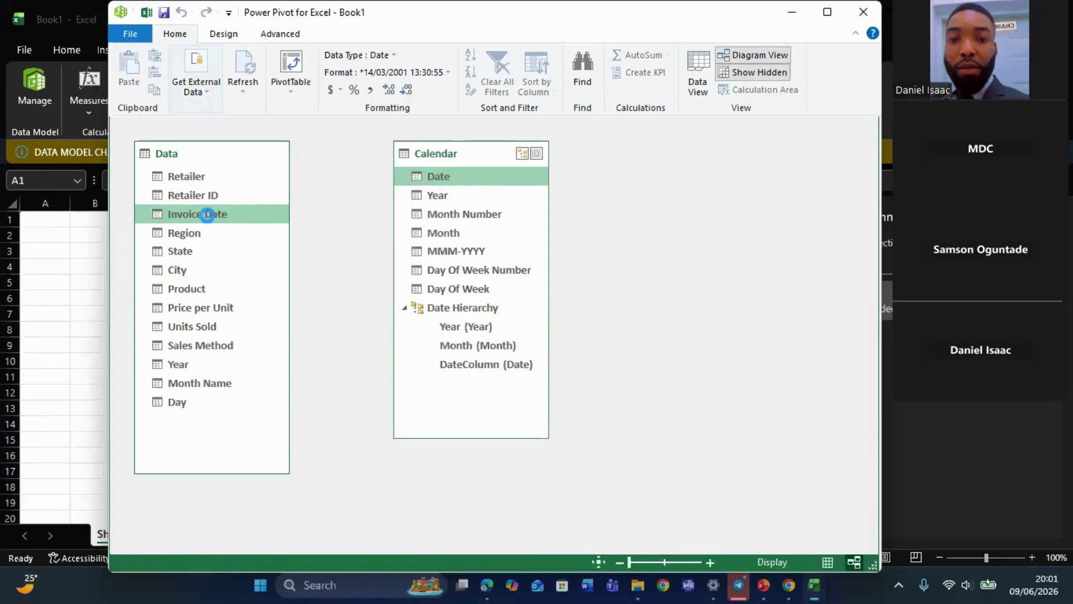
left_click_drag(488, 149, 606, 152)
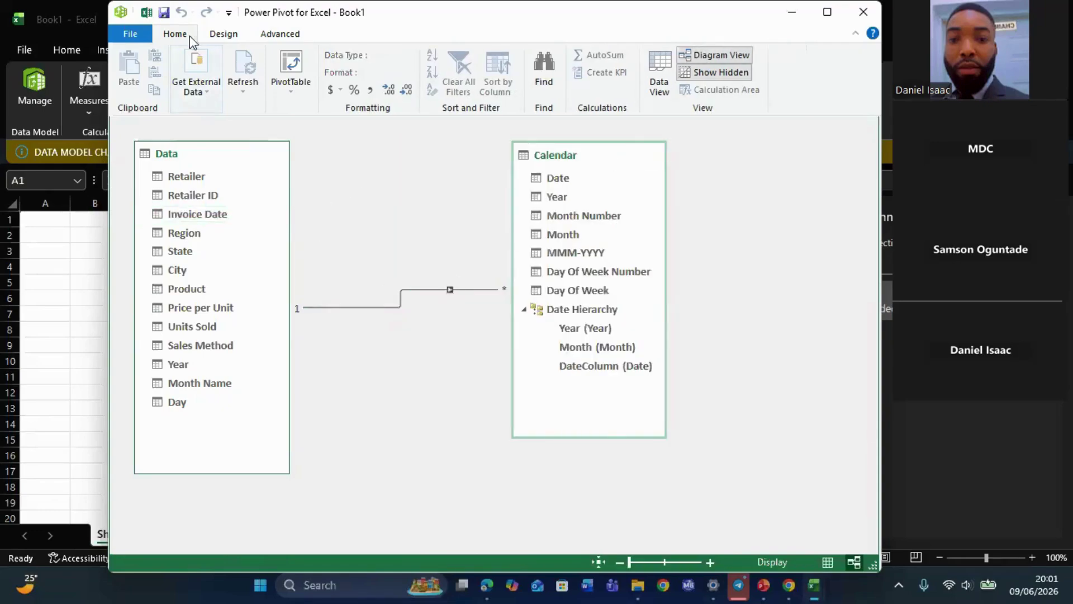
left_click(867, 16)
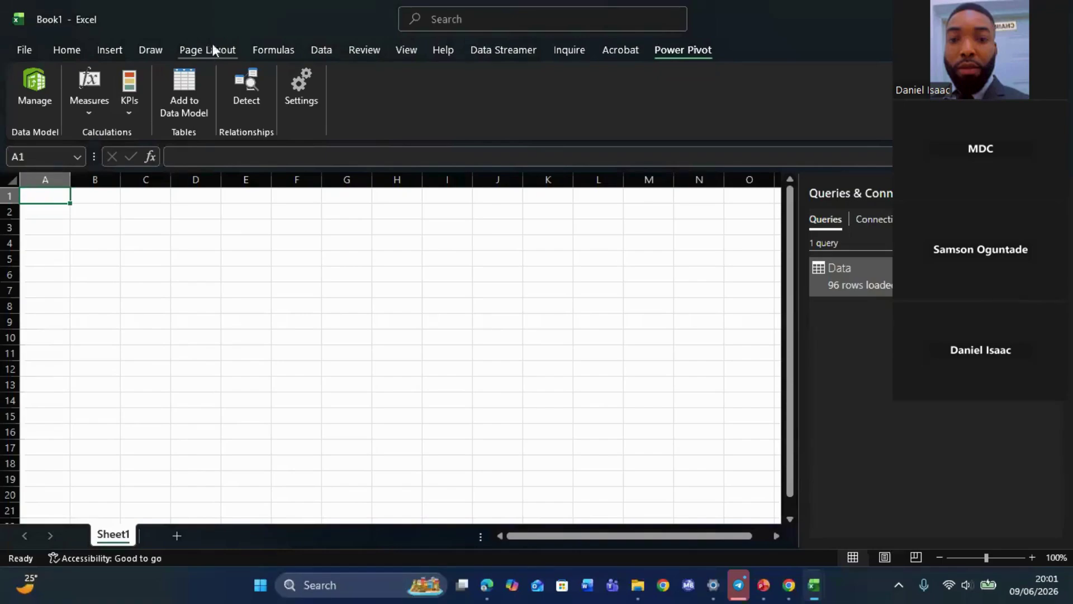
- Insert a PivotTable from the Data Model on a new worksheet
left_click(323, 48)
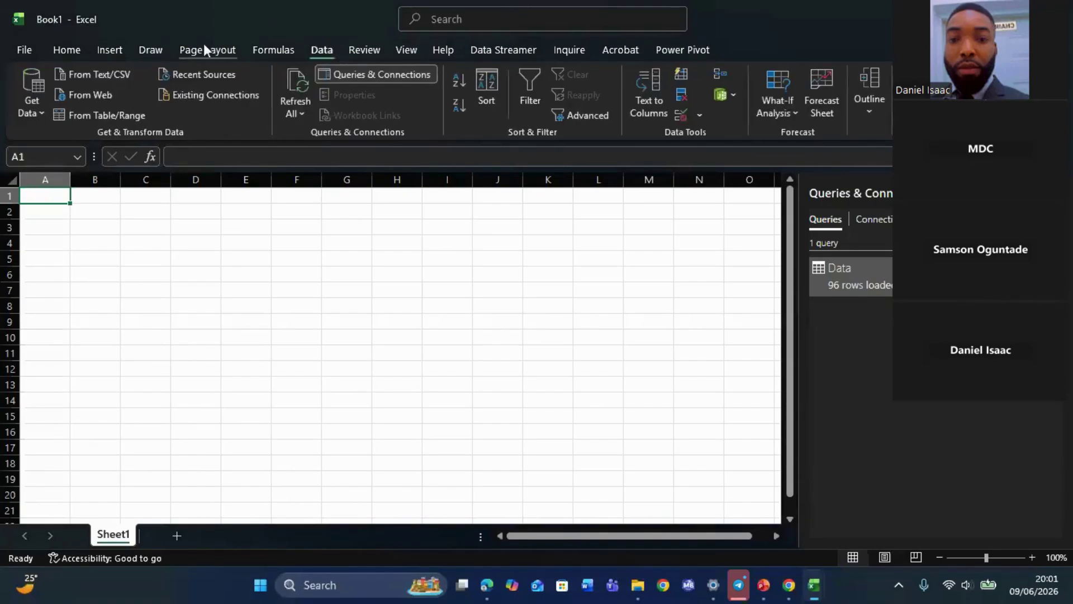
left_click(112, 43)
left_click(48, 107)
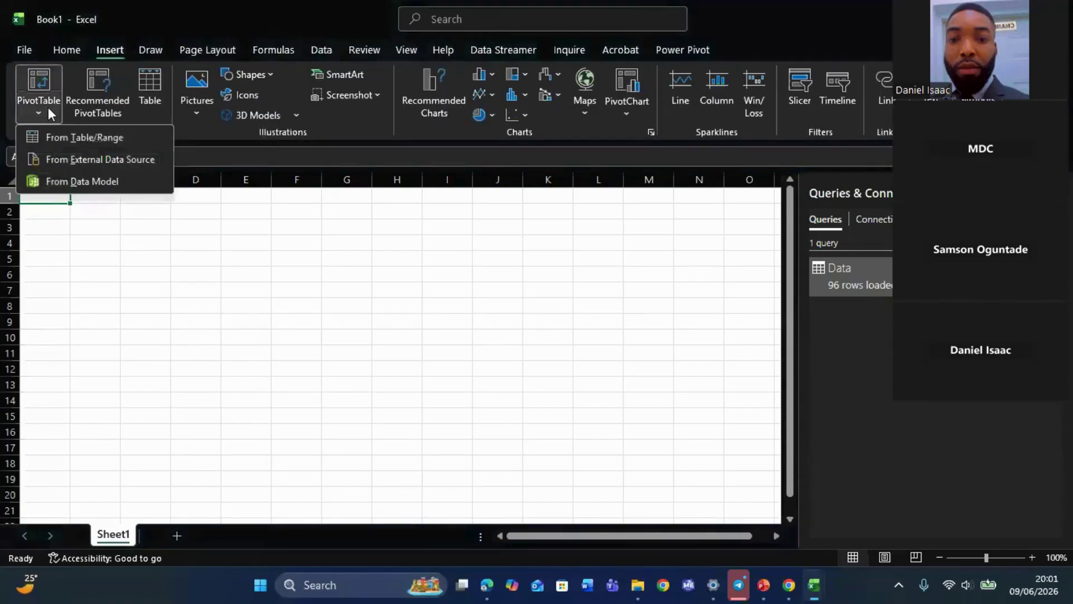
left_click(75, 177)
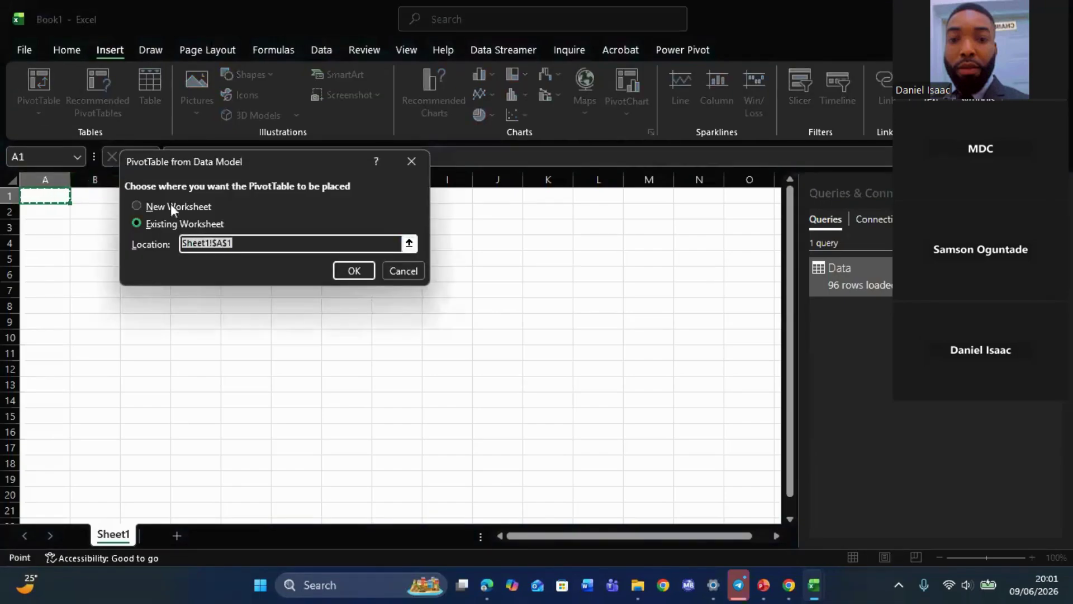
left_click(170, 204)
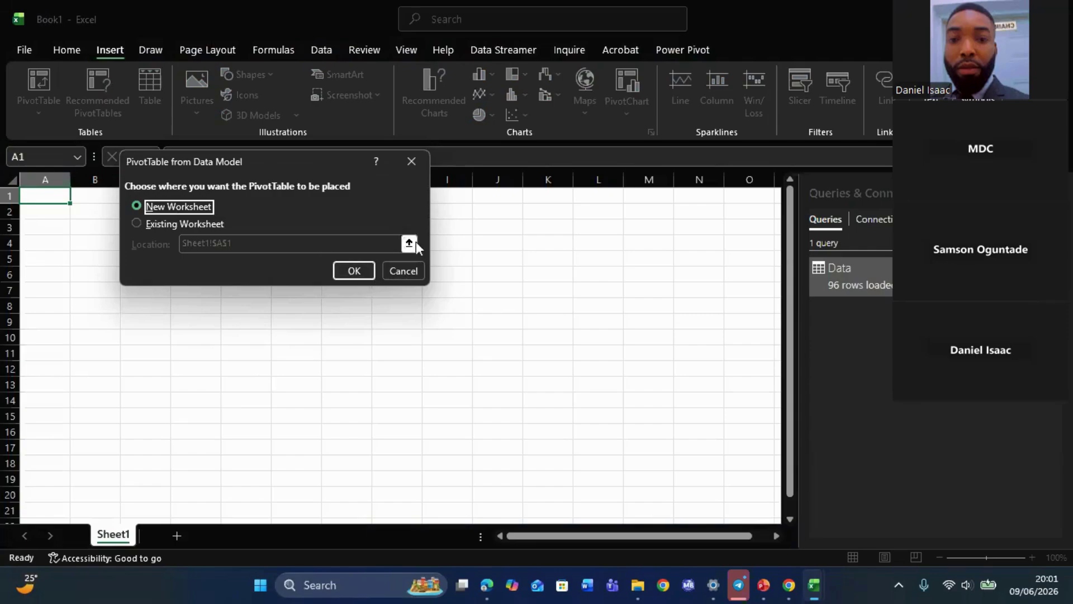
left_click(350, 272)
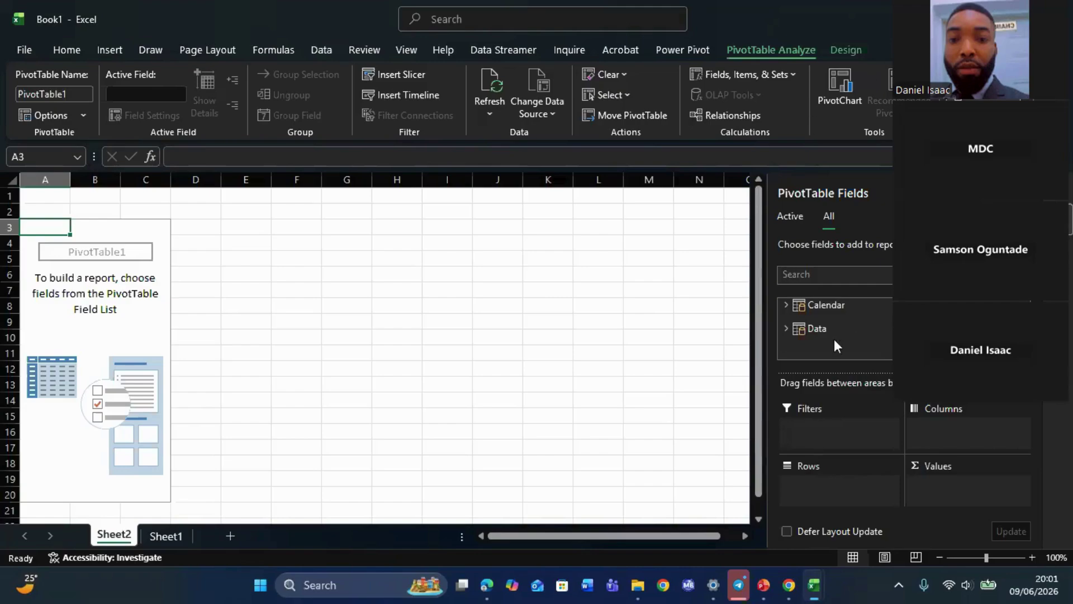
- Look through the Calendar and Data tables' fields and search the PivotTable field list for "regi"
left_click(787, 305)
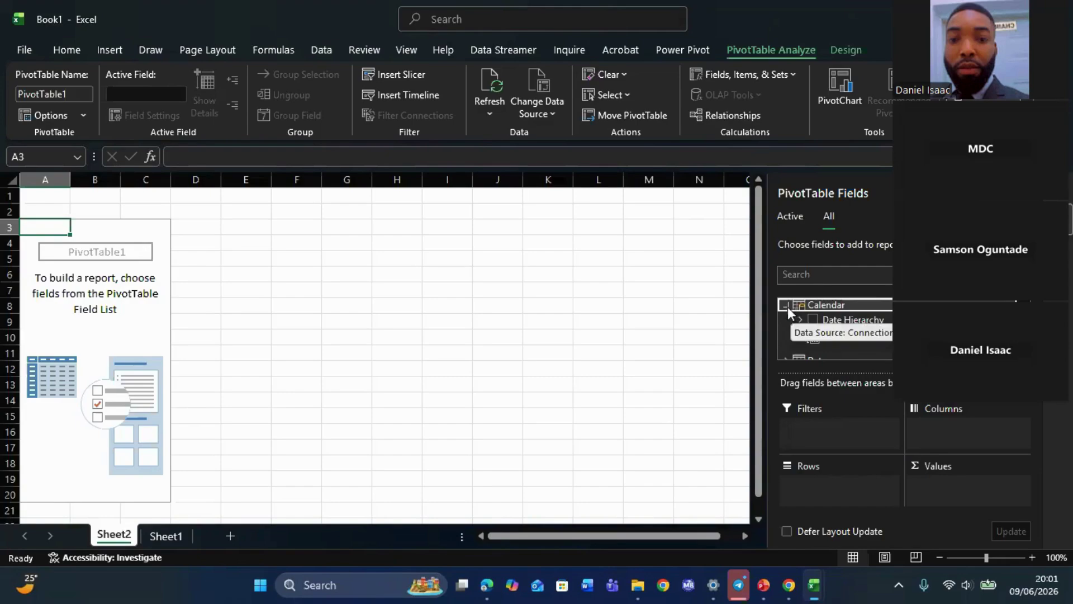
left_click(787, 305)
left_click(787, 324)
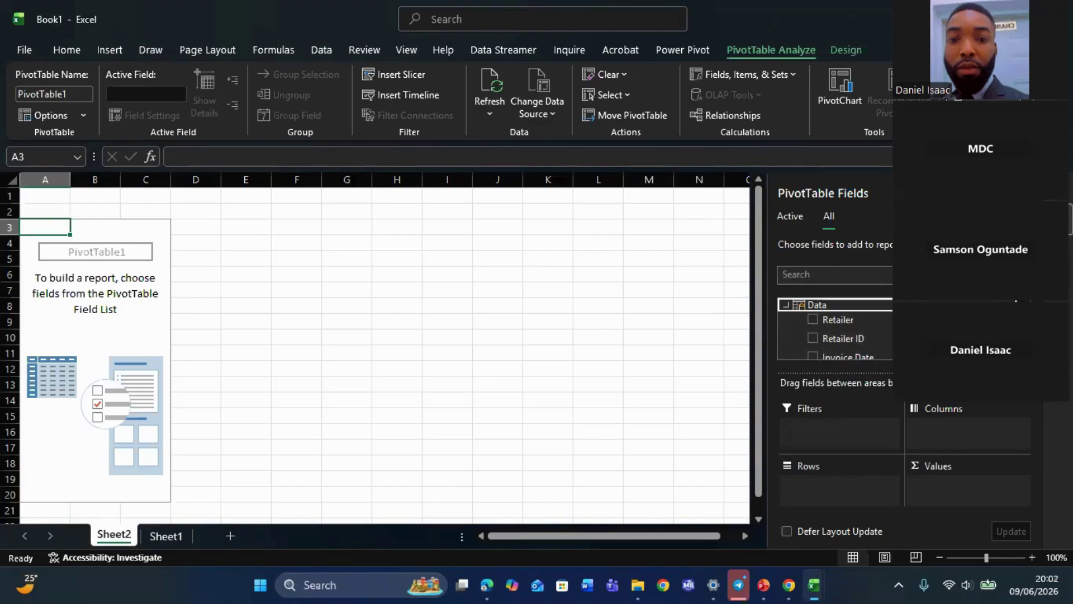
left_click(835, 275)
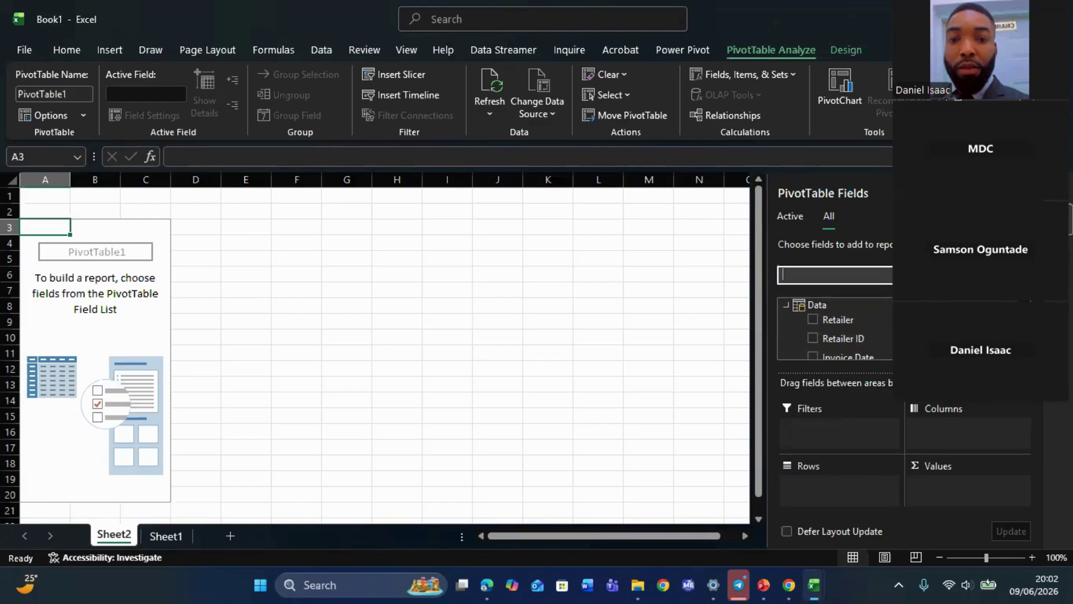
type("rego")
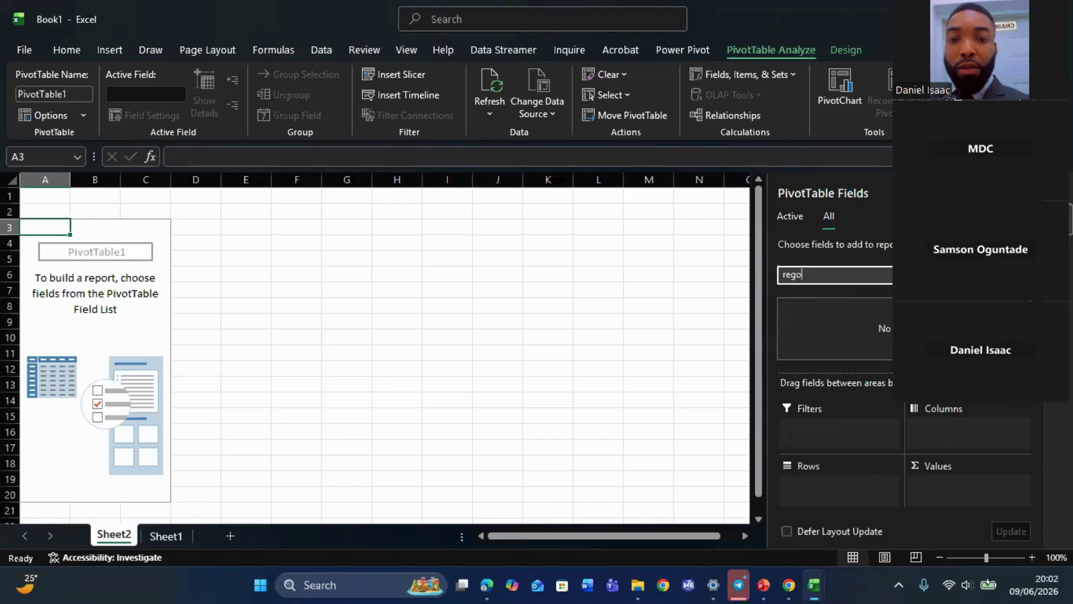
key("BackSpace")
type("i")
- Try Region as the PivotTable's row field and take it out again
left_click_drag(836, 320, 840, 485)
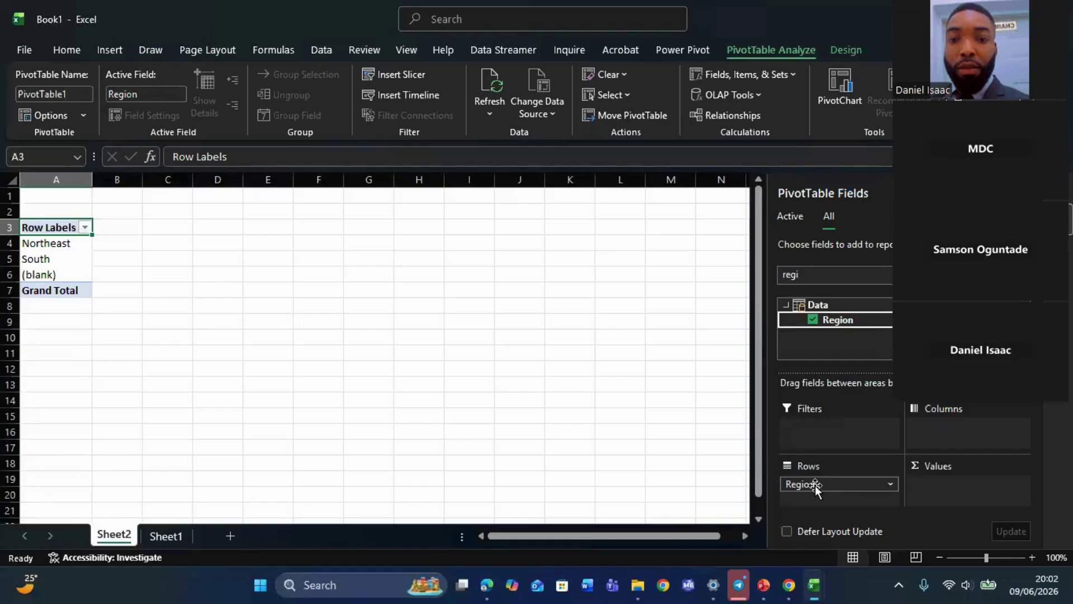
left_click_drag(815, 485, 631, 465)
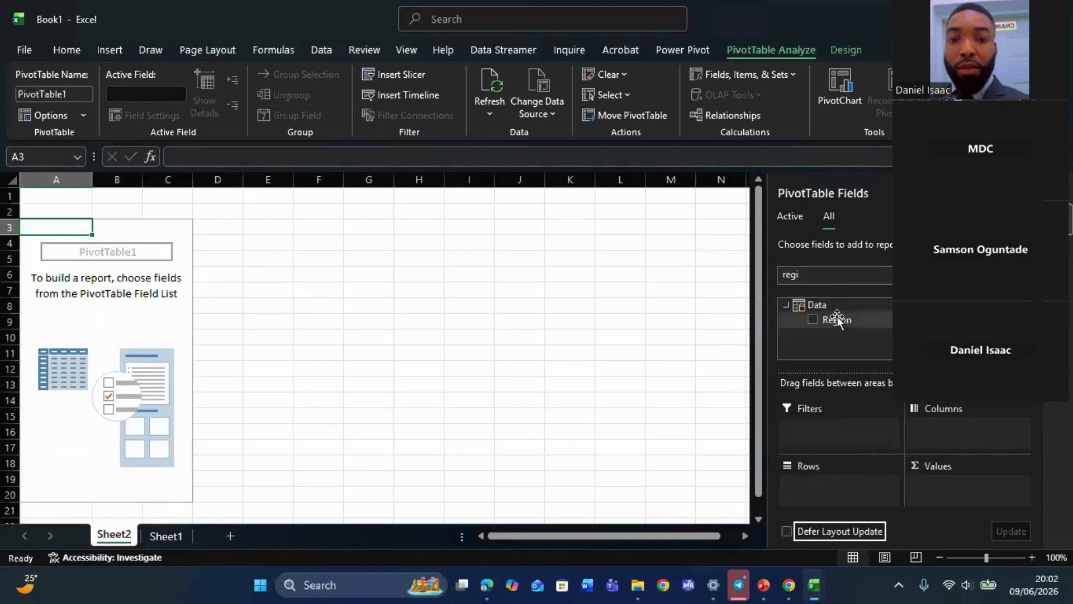
left_click(805, 280)
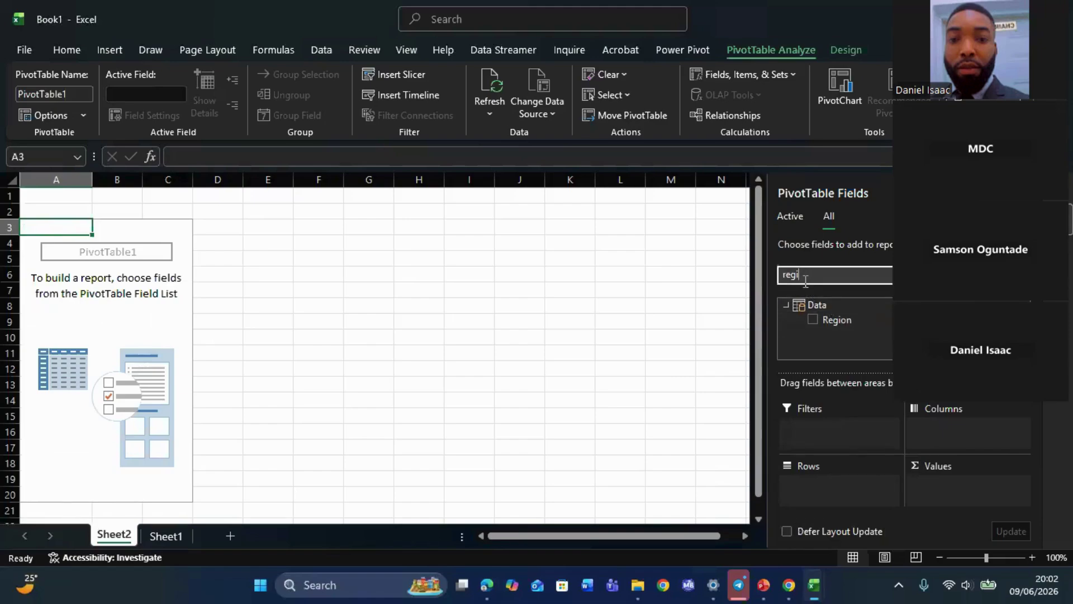
double_click(830, 303)
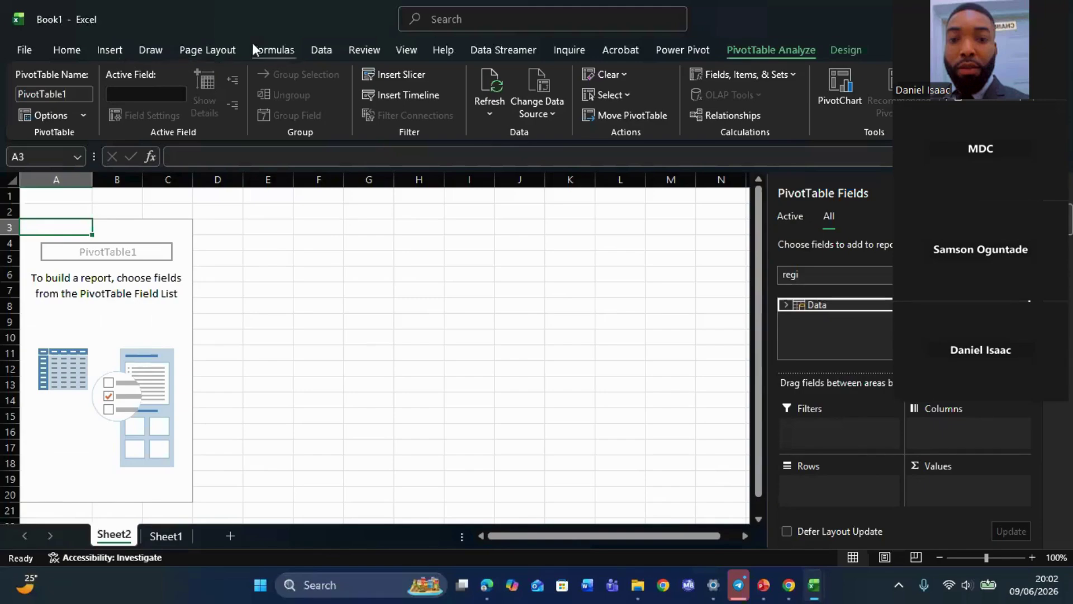
left_click(308, 44)
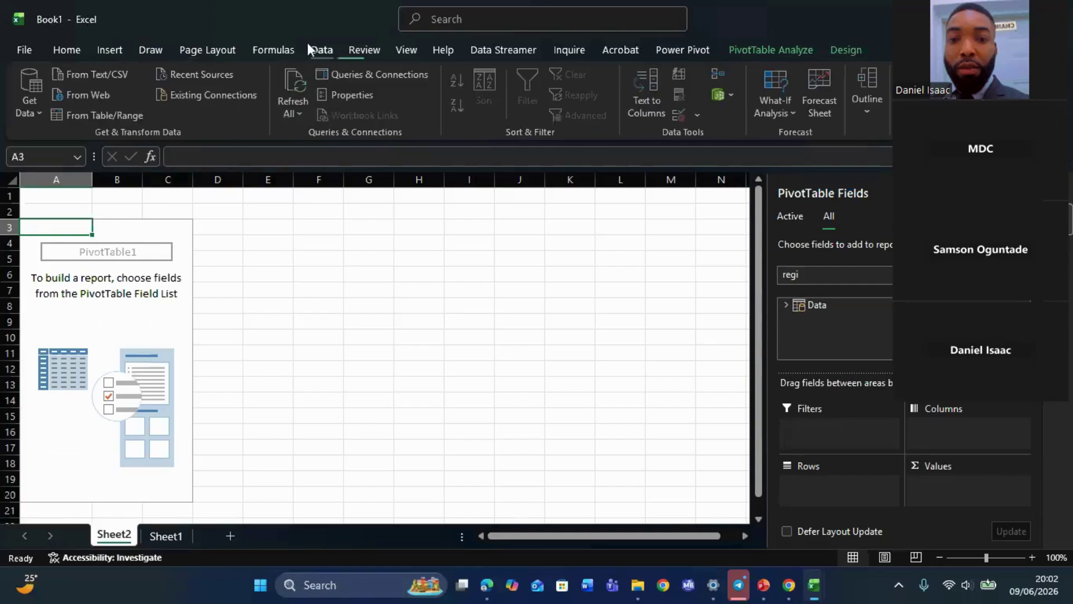
left_click(101, 113)
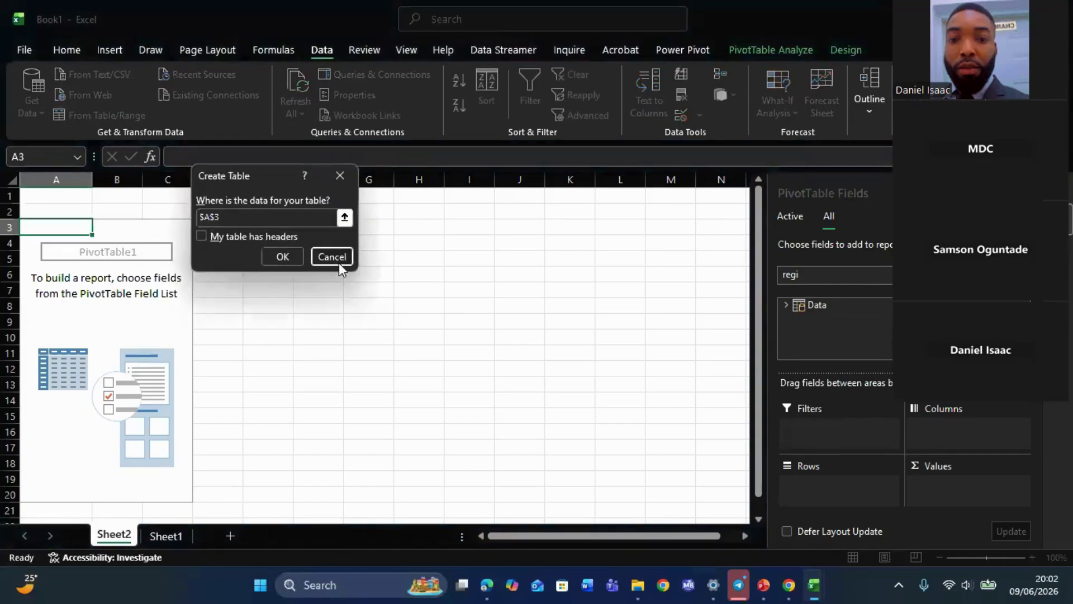
left_click(338, 260)
left_click(808, 307)
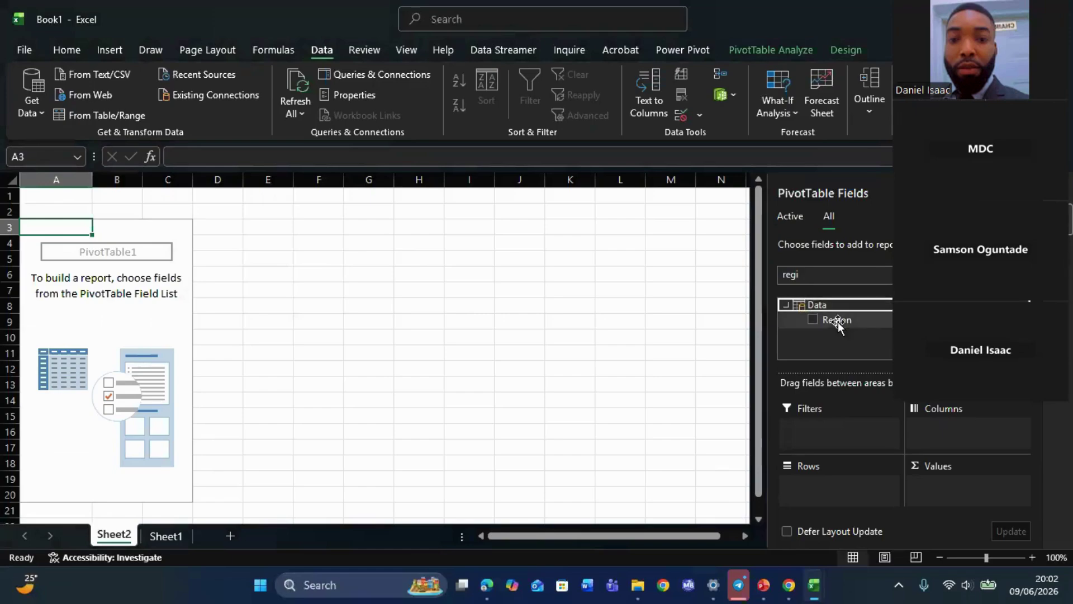
left_click(800, 307)
left_click(786, 305)
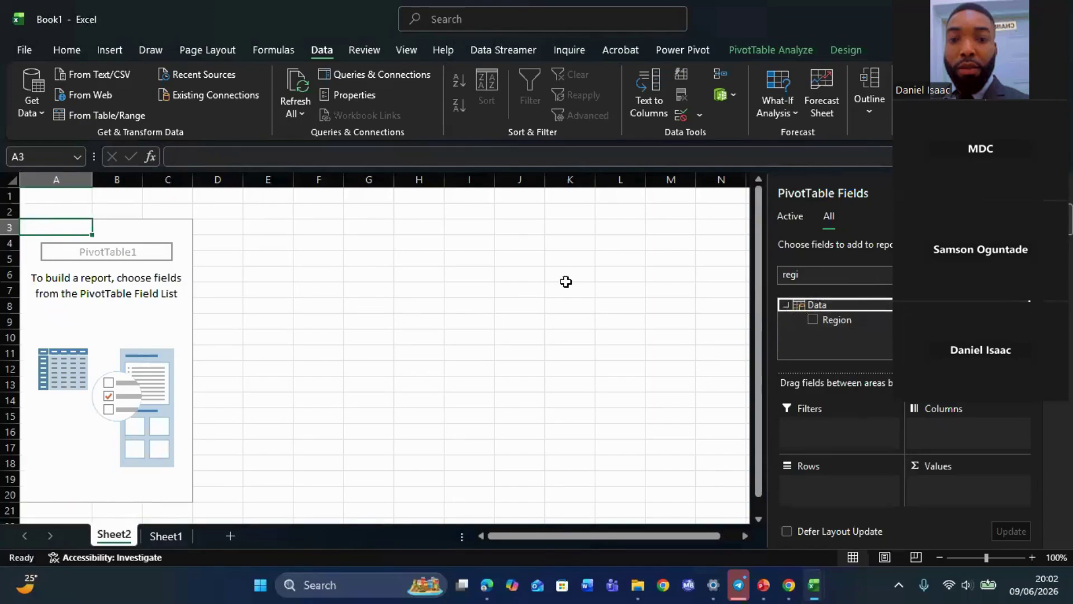
- Review the relationship between the Data and Calendar tables in the Power Pivot diagram and close Power Pivot
left_click(767, 43)
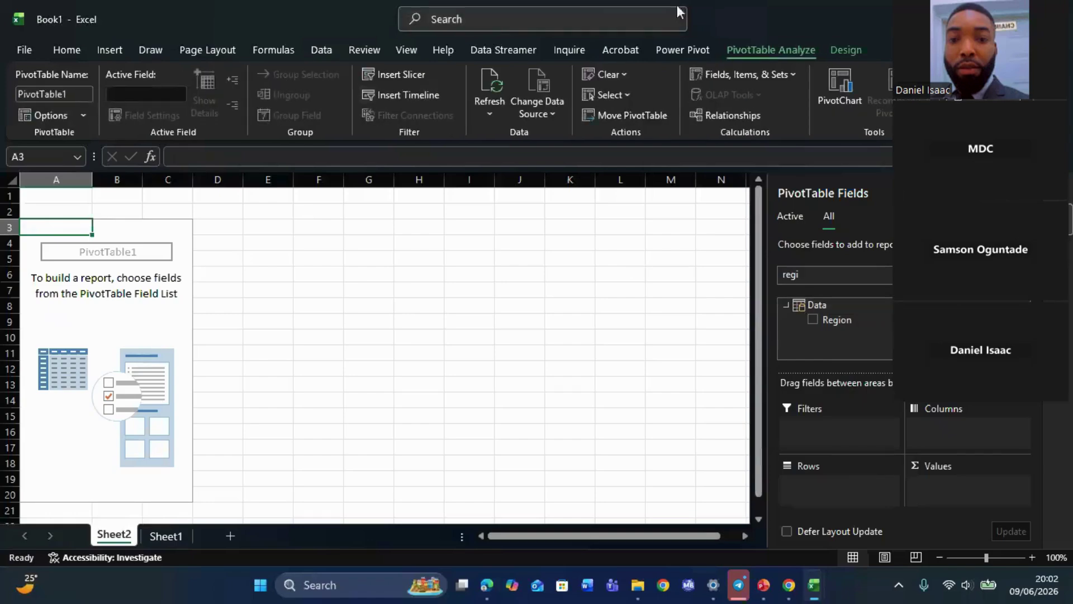
left_click(833, 50)
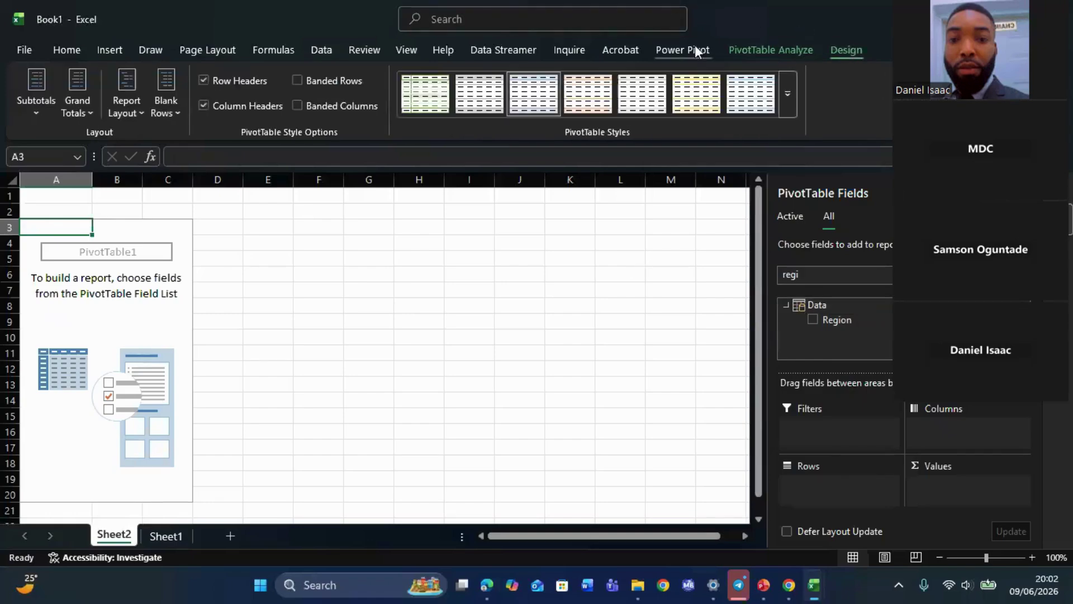
left_click(681, 49)
left_click(35, 95)
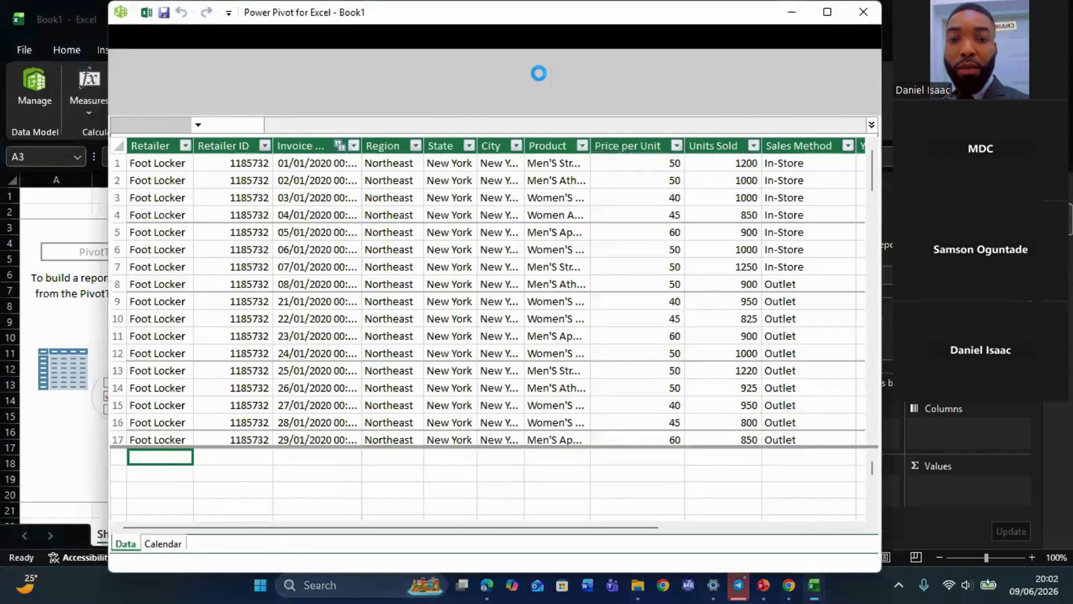
left_click(682, 56)
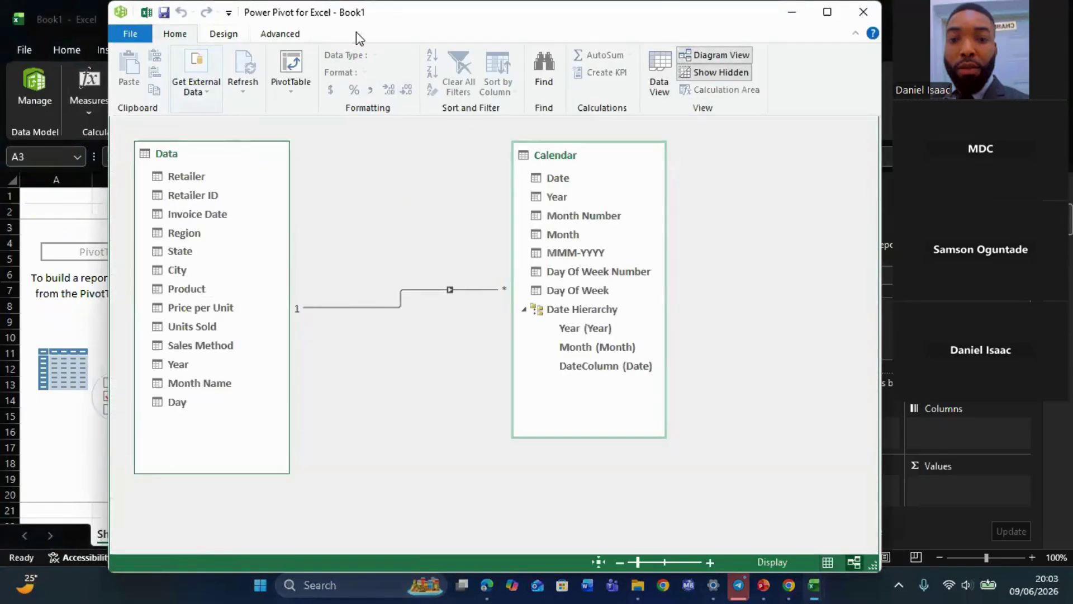
left_click(860, 16)
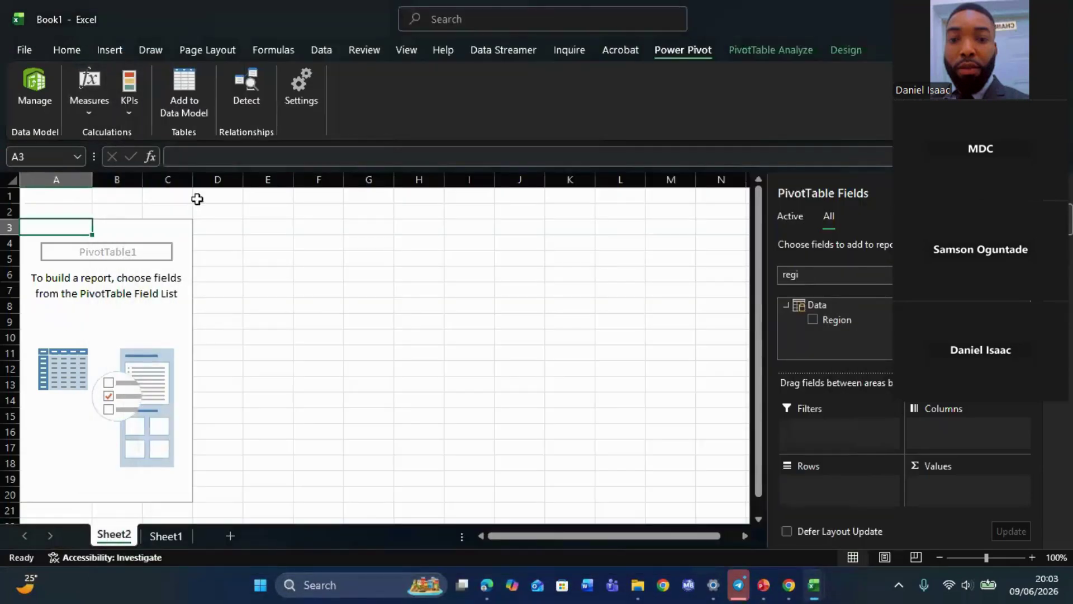
- Clear the PivotTable field search and add Retailer from the Data table as the row field
left_click(116, 290)
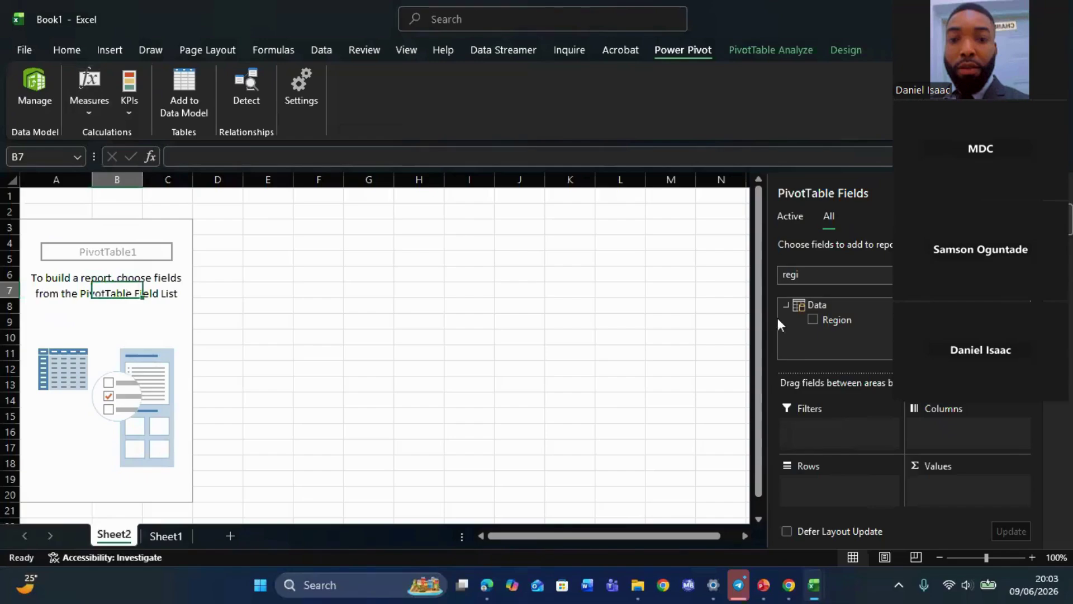
left_click(786, 305)
left_click(786, 306)
left_click(787, 306)
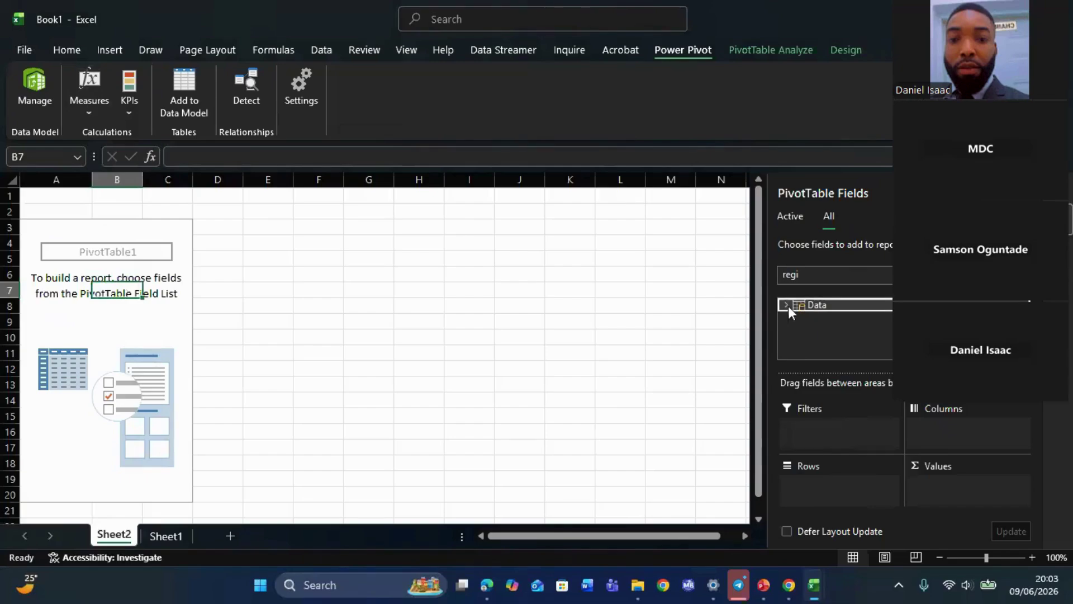
left_click(906, 274)
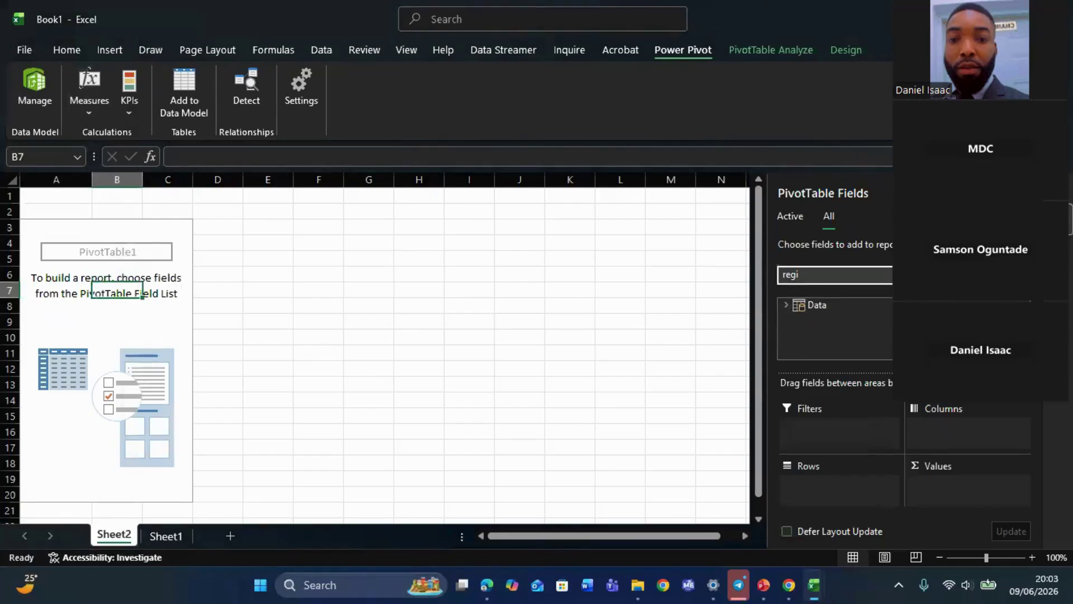
left_click(1022, 274)
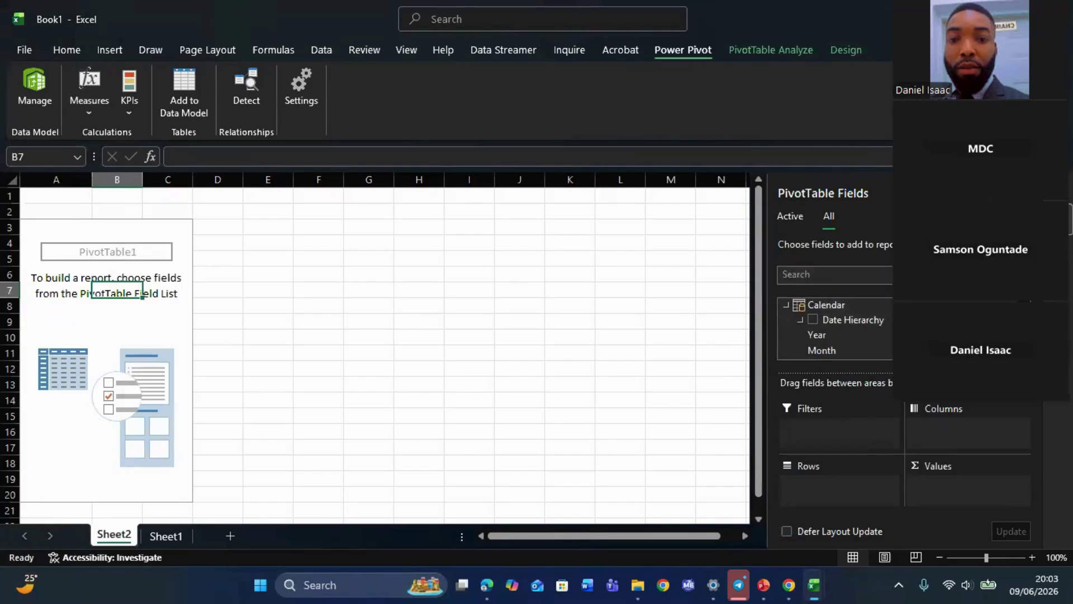
double_click(812, 307)
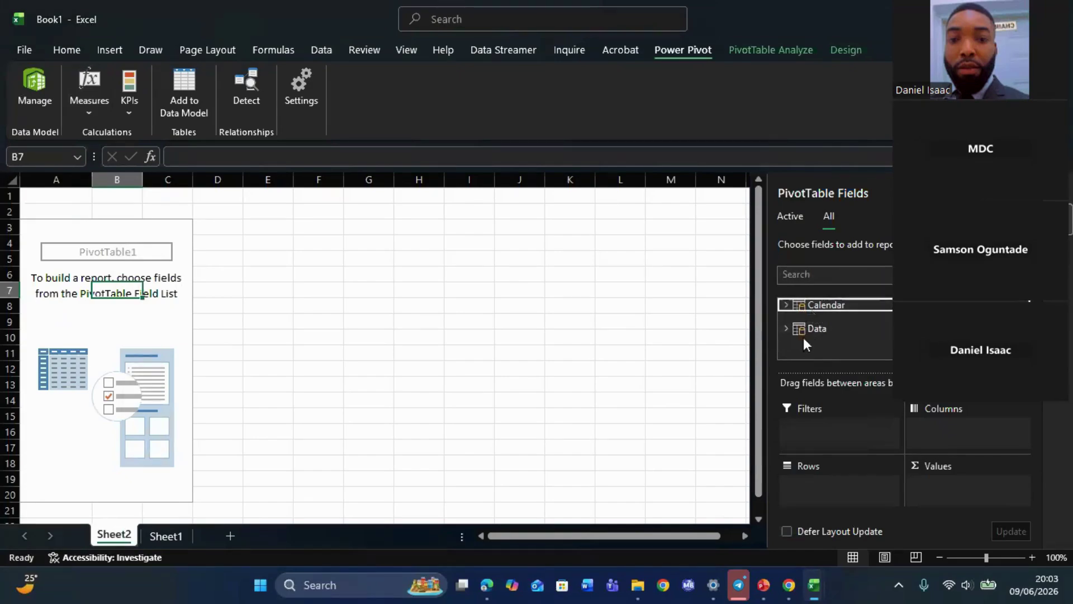
left_click(785, 330)
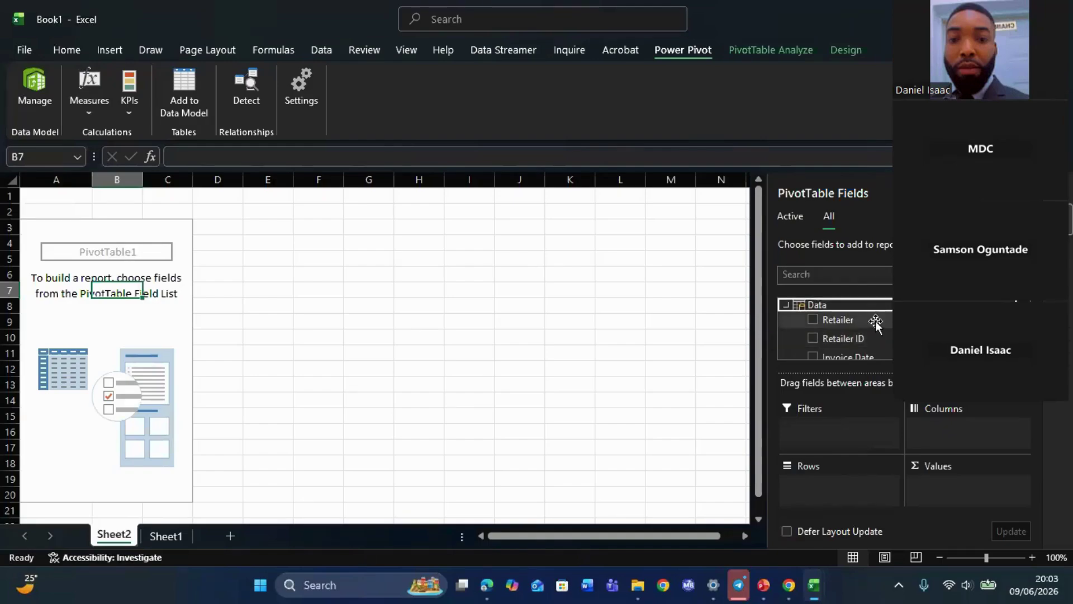
left_click(813, 319)
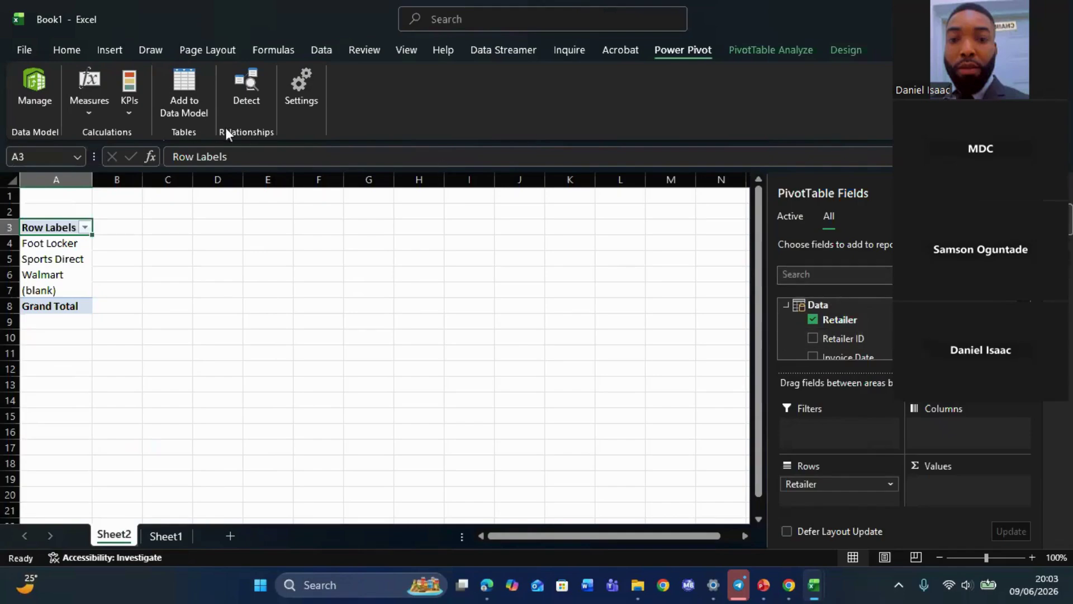
- Search the PivotTable field list for "sal" and clear the search
left_click(163, 534)
left_click(129, 534)
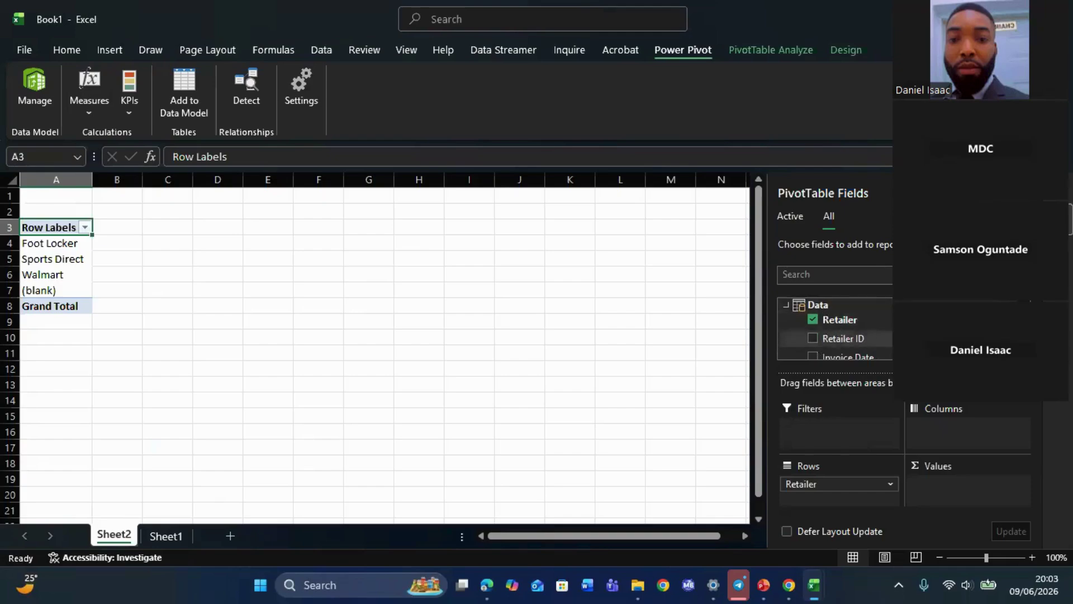
left_click(871, 275)
type("sal")
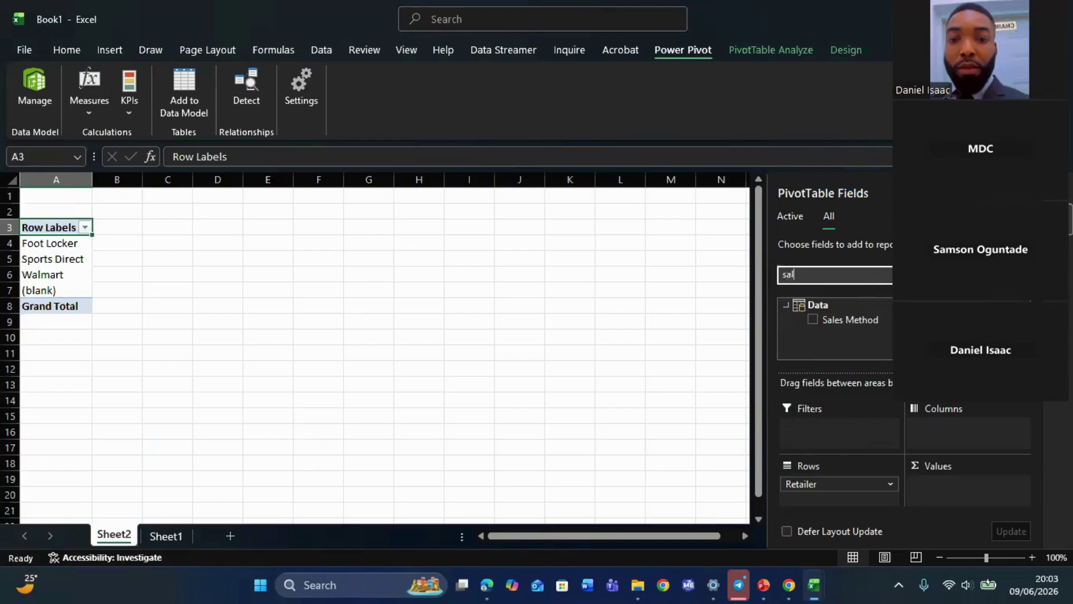
key("BackSpace")
key("BackSpace")
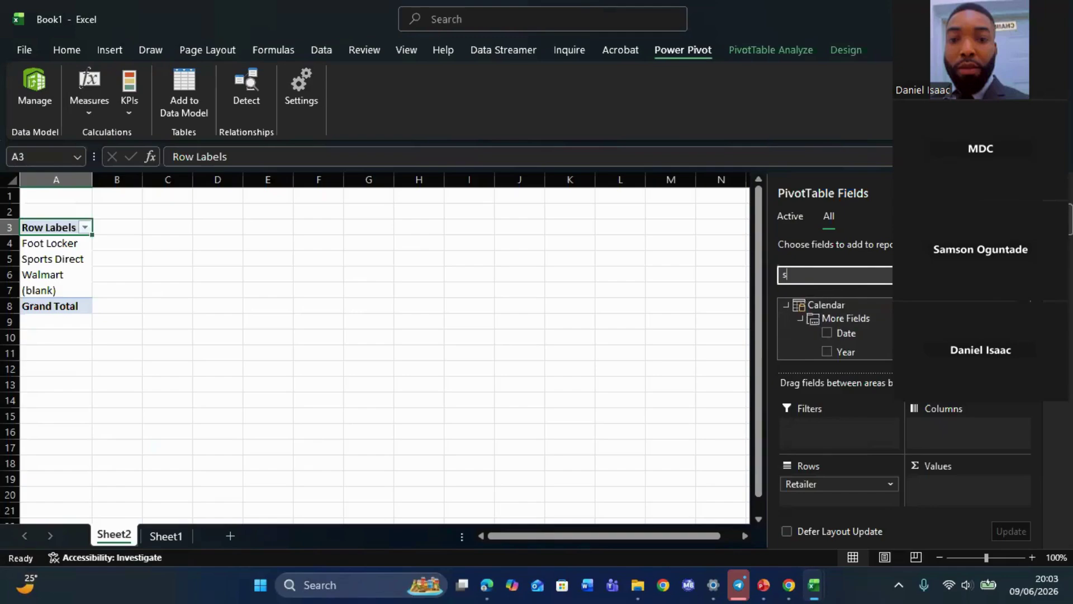
key("BackSpace")
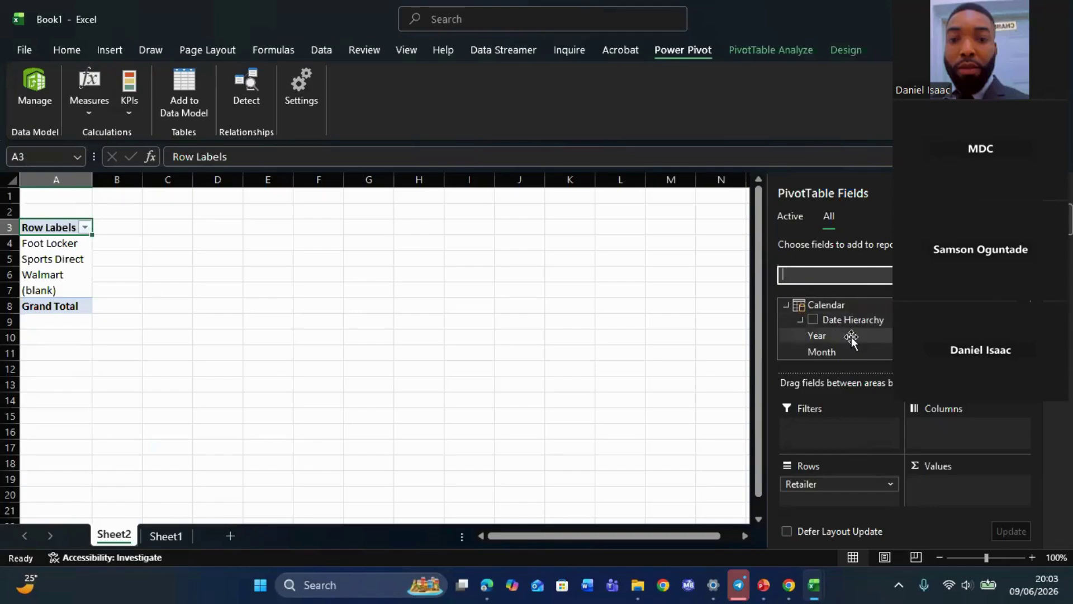
- Add Units Sold from the Data table to the PivotTable as a summed value
double_click(805, 306)
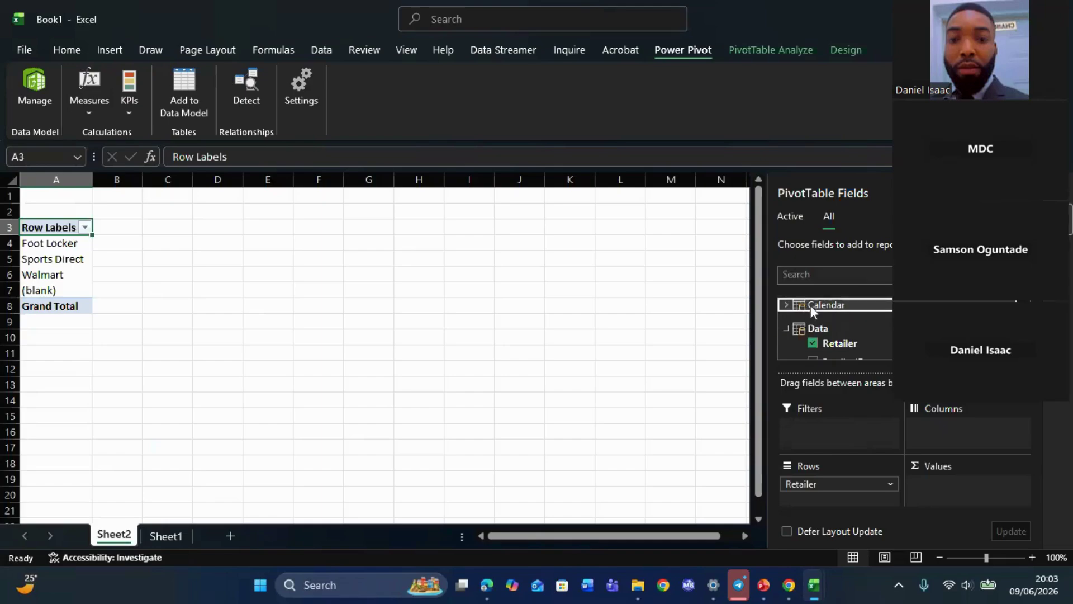
scroll(834, 329, "down", 3)
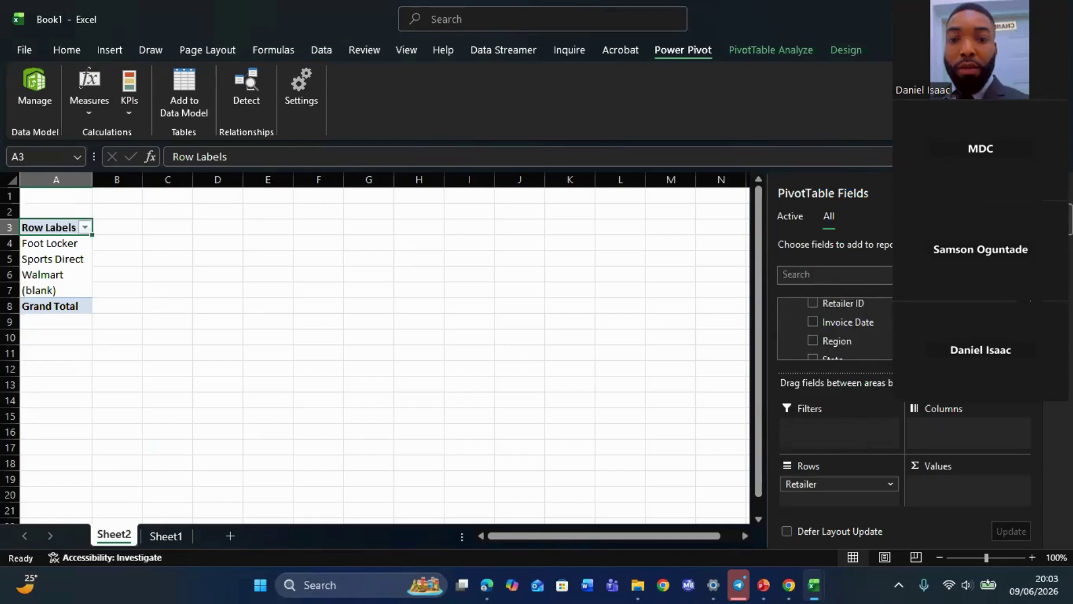
scroll(835, 326, "down", 3)
scroll(834, 329, "up", 10)
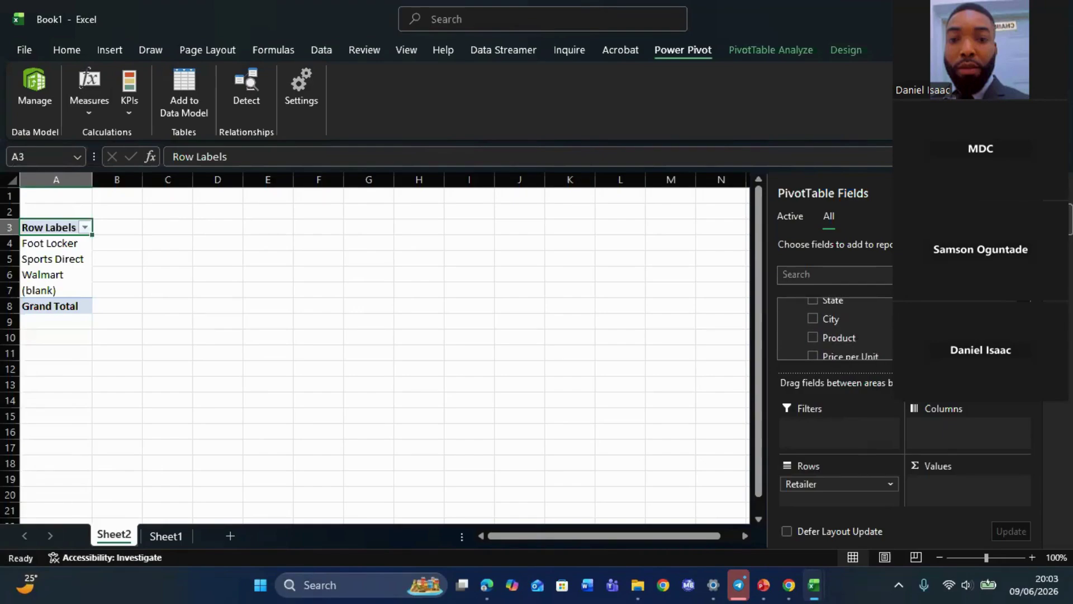
scroll(835, 329, "down", 8)
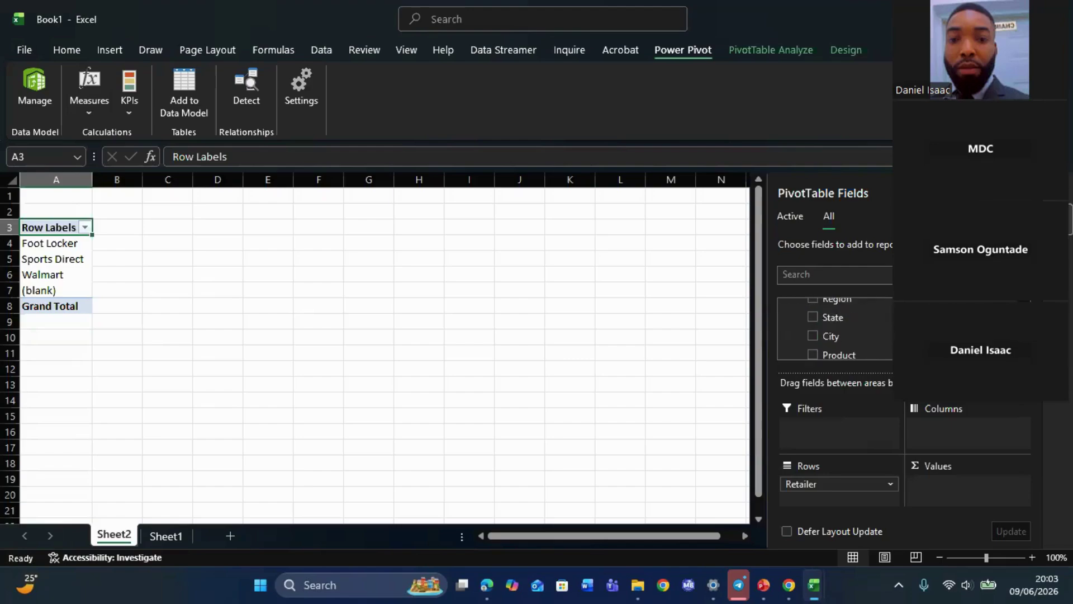
scroll(835, 328, "up", 1)
scroll(835, 329, "down", 1)
scroll(835, 329, "up", 2)
scroll(834, 329, "down", 1)
scroll(834, 328, "down", 1)
scroll(834, 328, "up", 2)
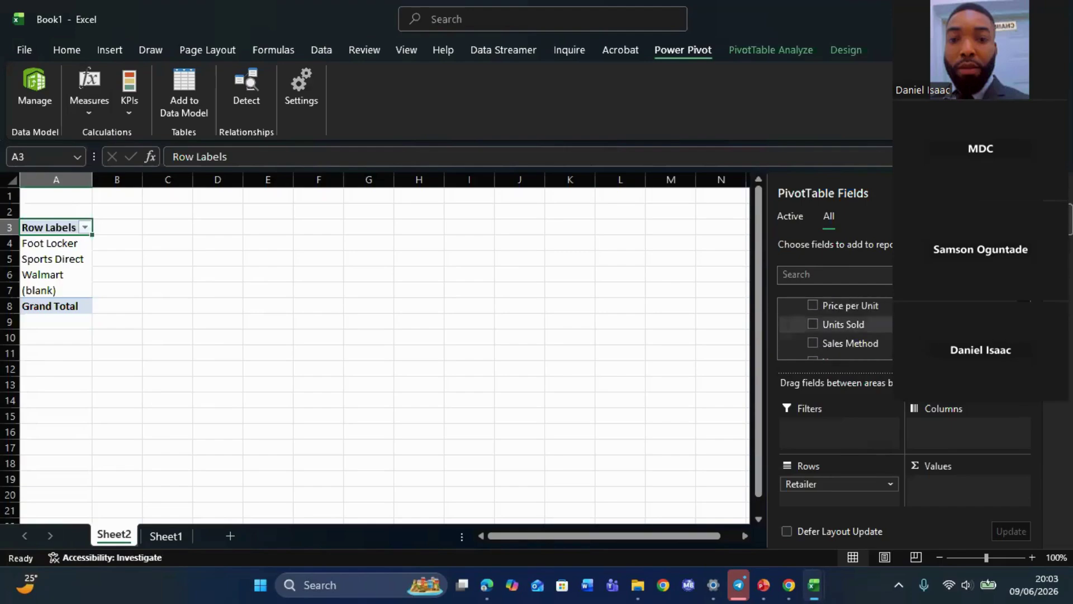
left_click(812, 324)
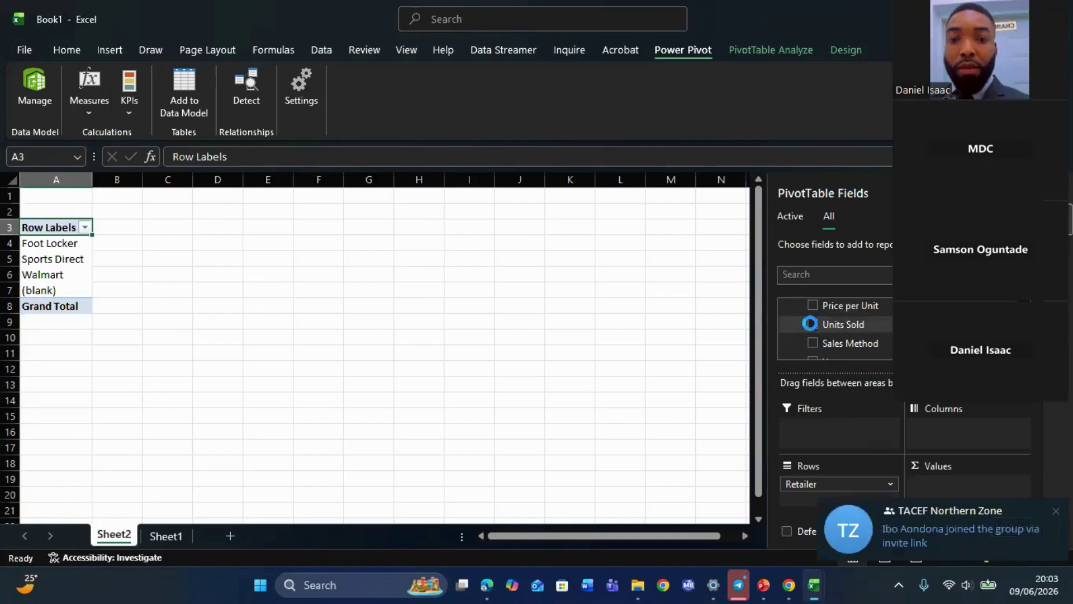
left_click(315, 317)
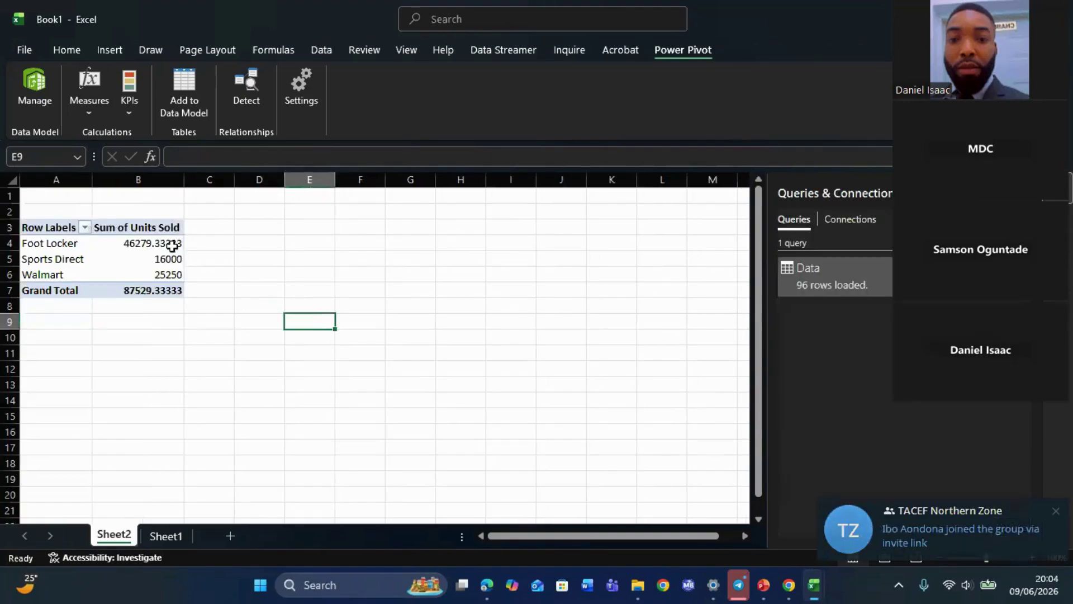
- Insert a clustered column PivotChart of units sold by retailer and move it so its upper-left corner sits at about cell D3
left_click(89, 269)
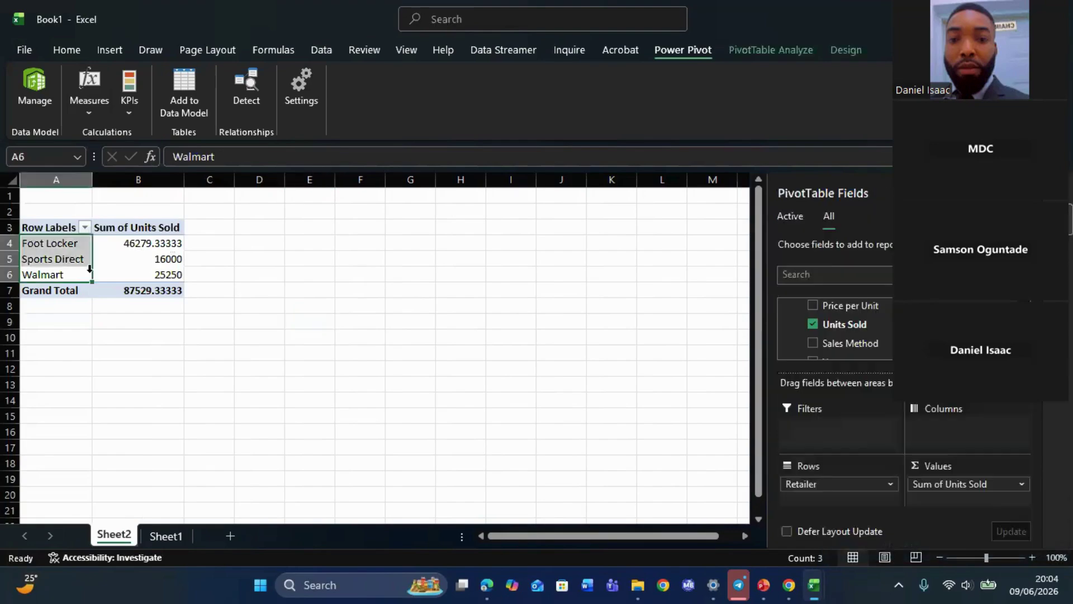
left_click(174, 274)
left_click(150, 244)
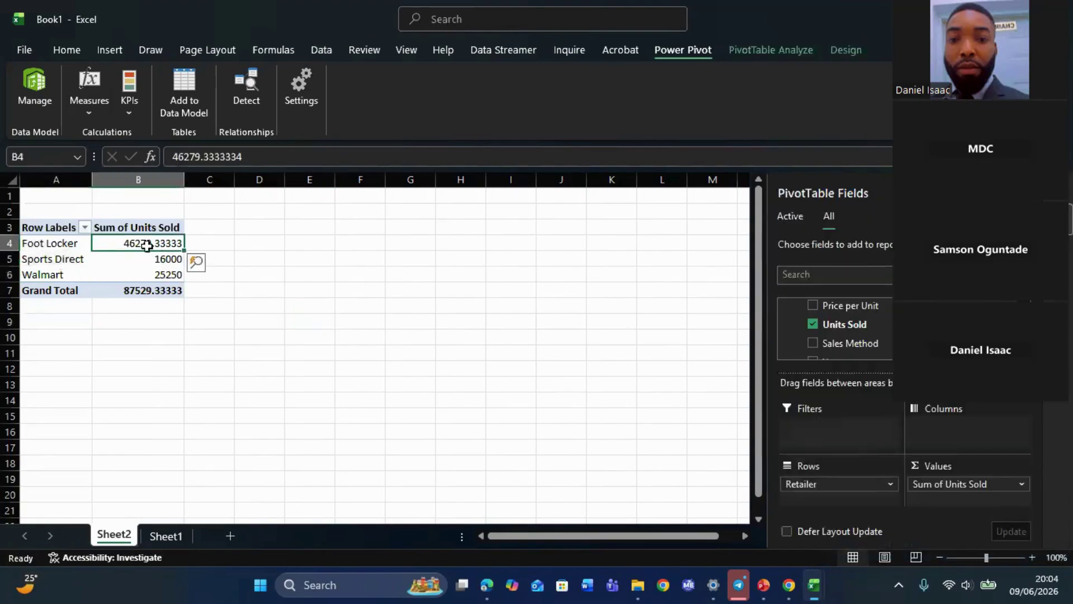
left_click(770, 44)
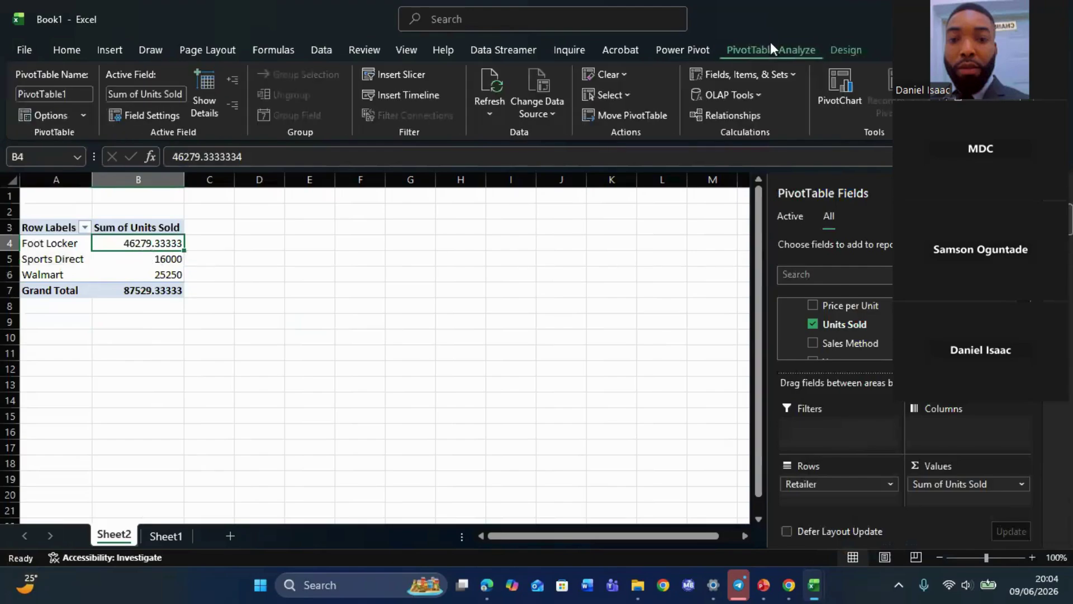
left_click(839, 96)
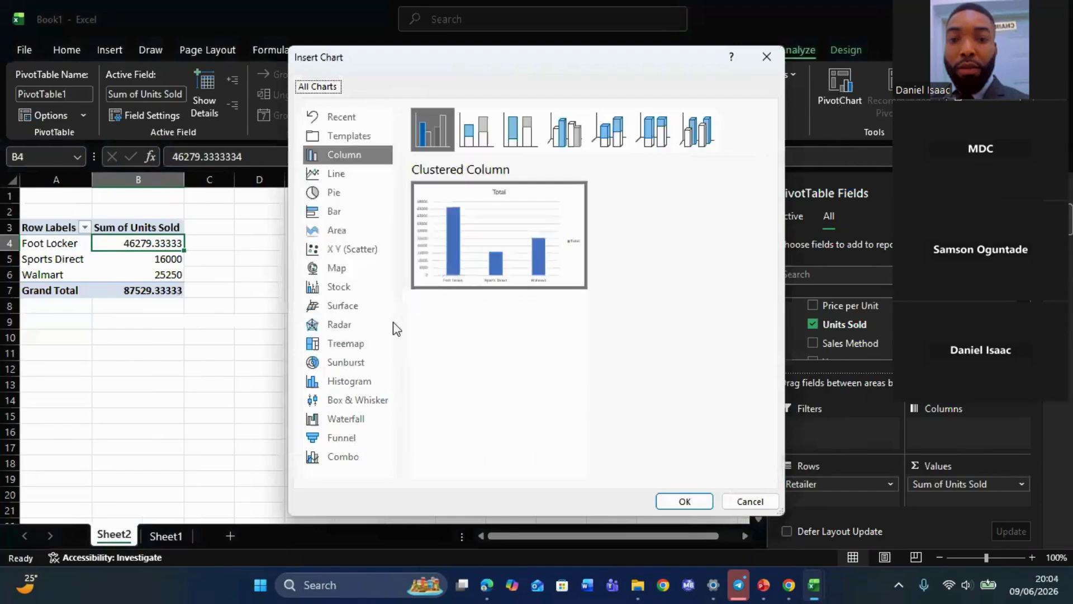
left_click(673, 501)
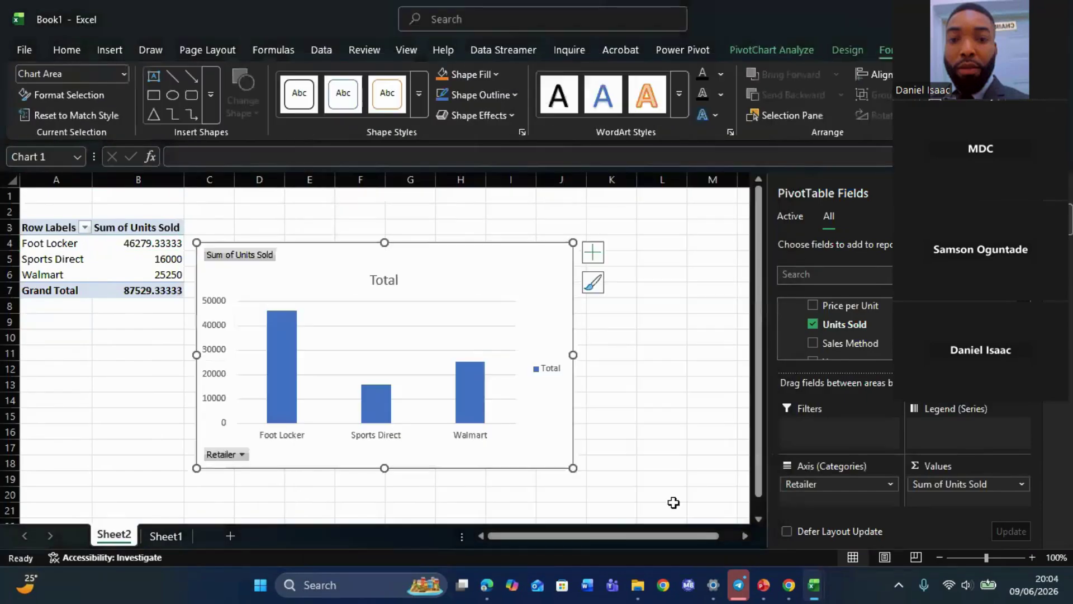
left_click_drag(487, 278, 510, 250)
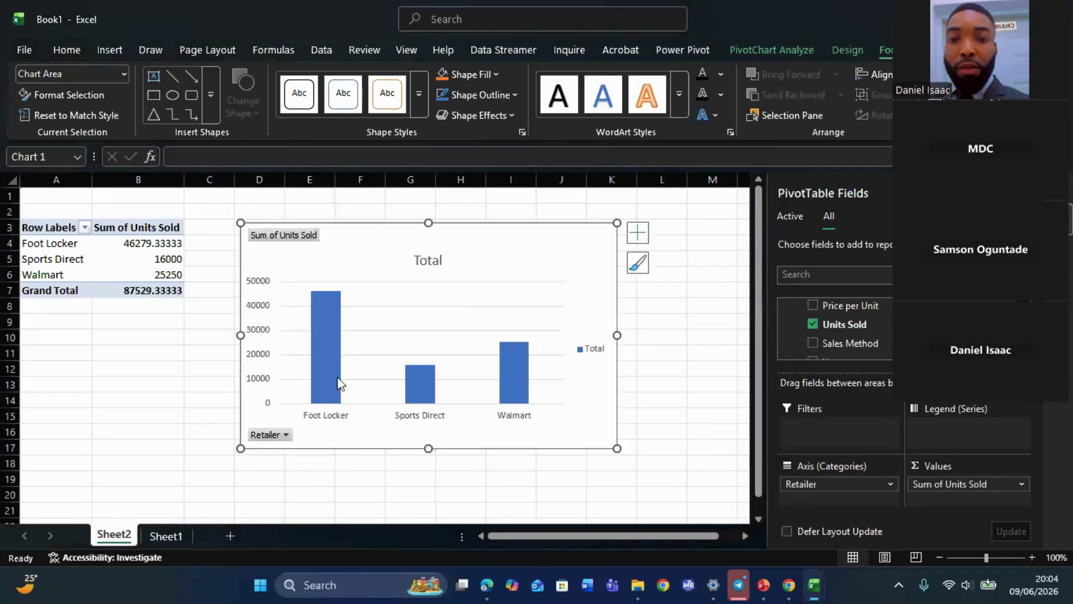
- Insert a Sales Method slicer for the retailer chart, shortened to show two options and placed below the PivotTable at about cell B12
mouse_move(333, 371)
left_click(768, 51)
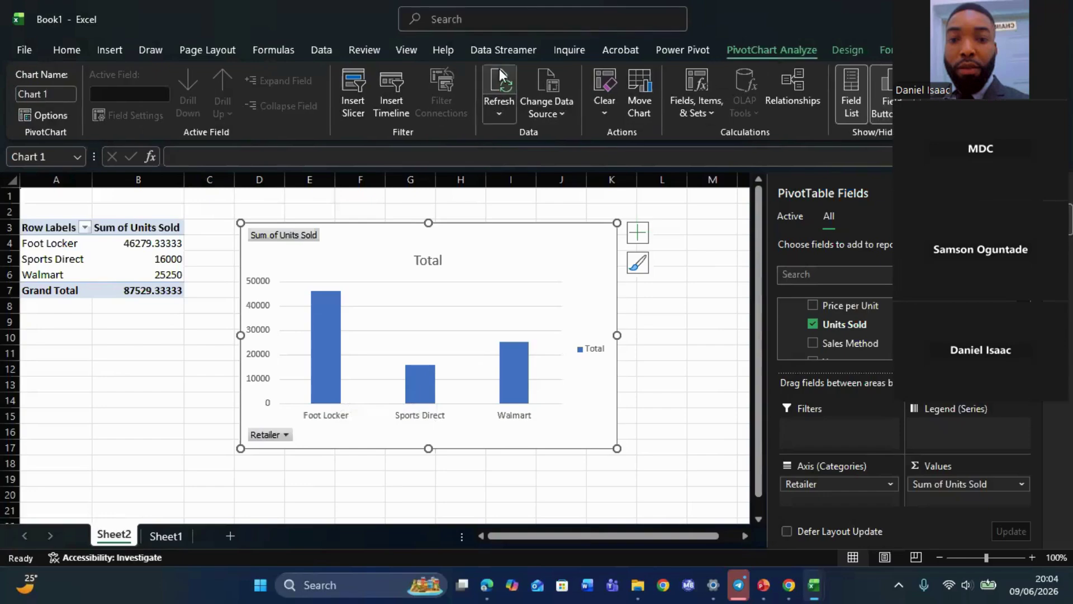
left_click(360, 79)
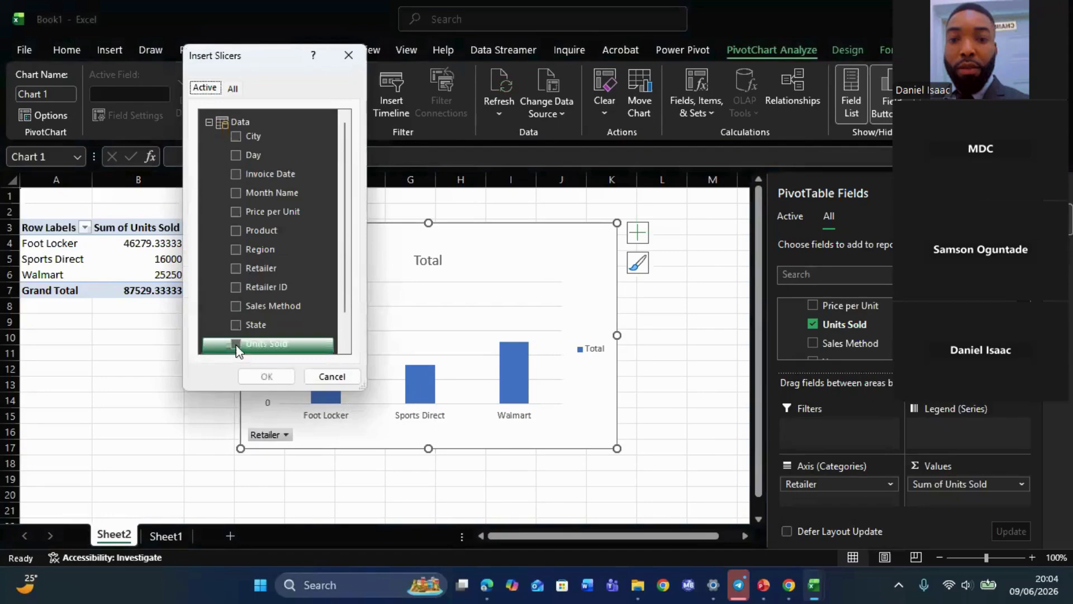
left_click(238, 302)
left_click(269, 373)
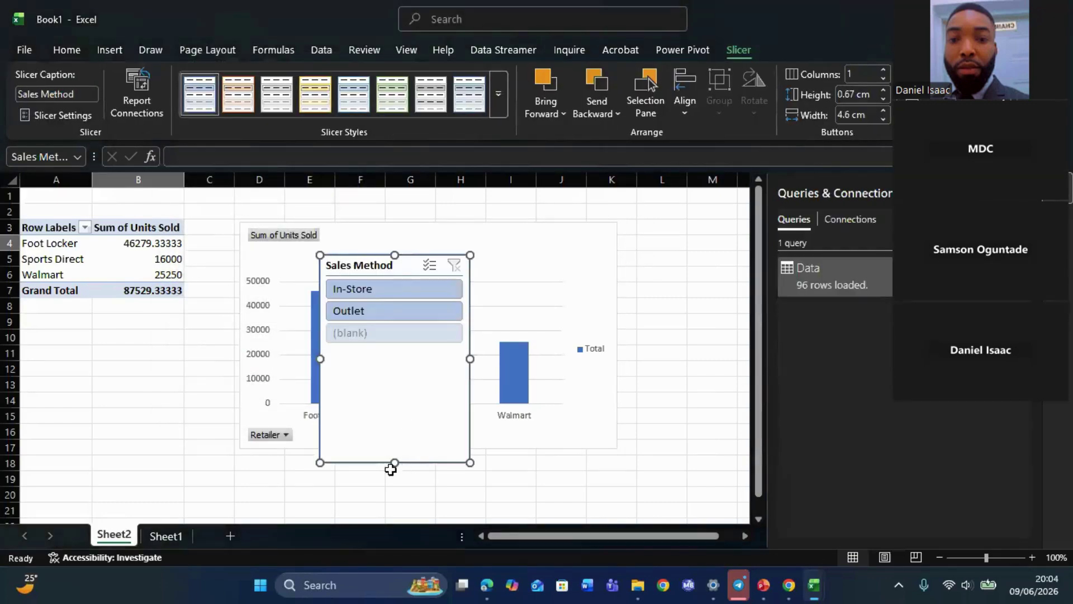
left_click_drag(396, 464, 378, 324)
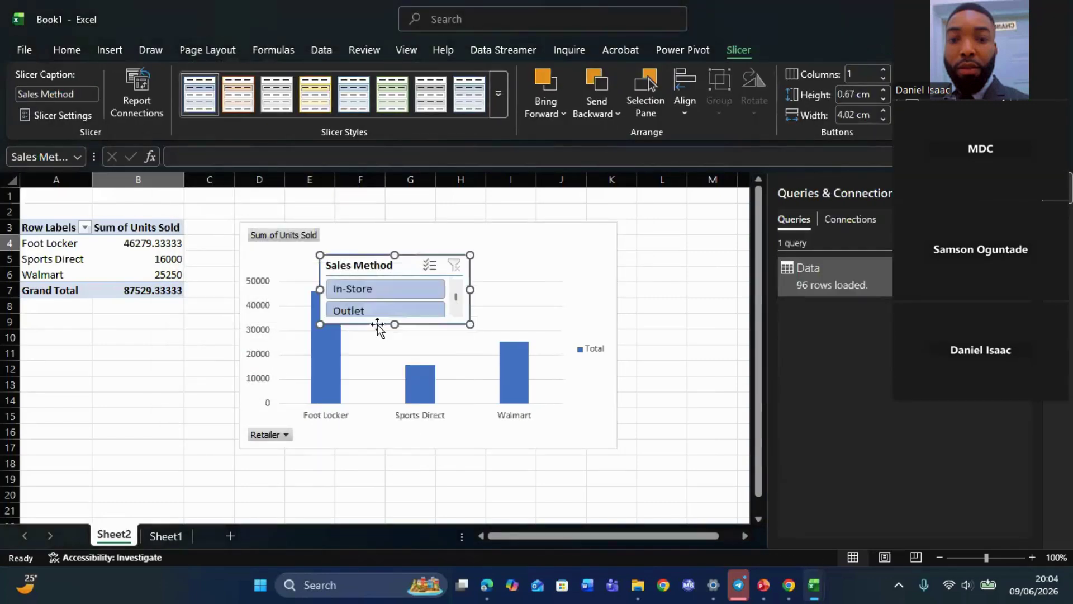
left_click_drag(410, 262, 174, 377)
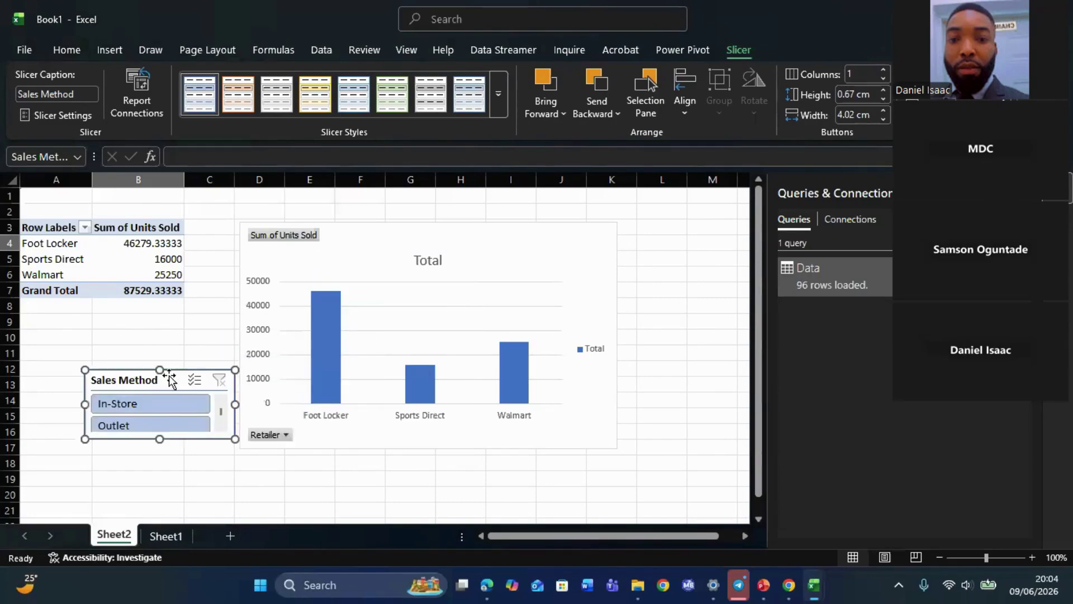
- Switch the Sales Method slicer between In-Store and Outlet to filter the retailer PivotTable and chart, leaving Outlet selected
left_click(129, 404)
left_click(144, 423)
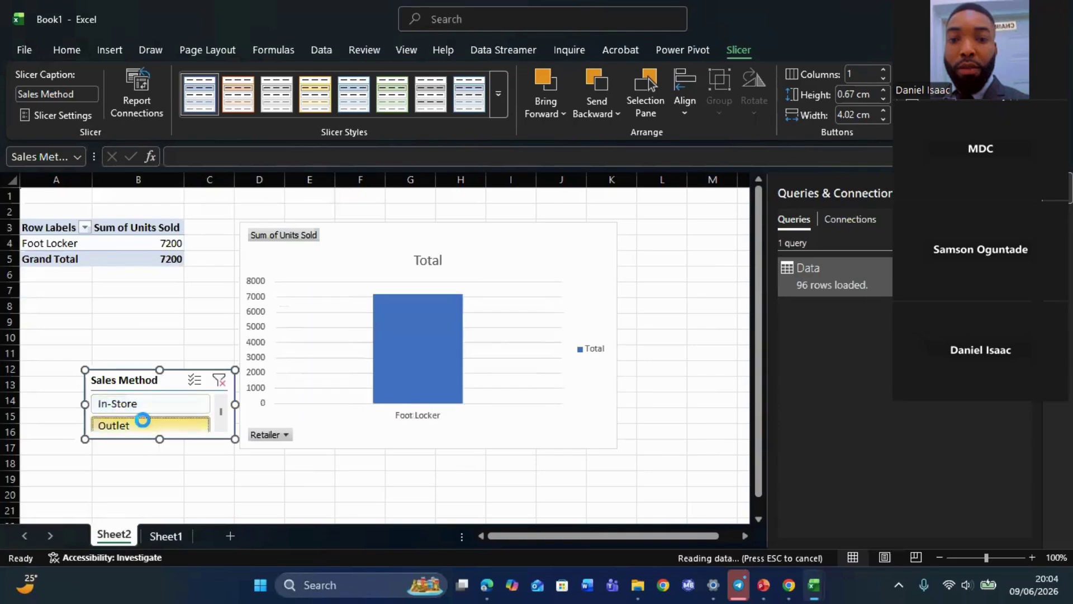
left_click(139, 404)
left_click(513, 233)
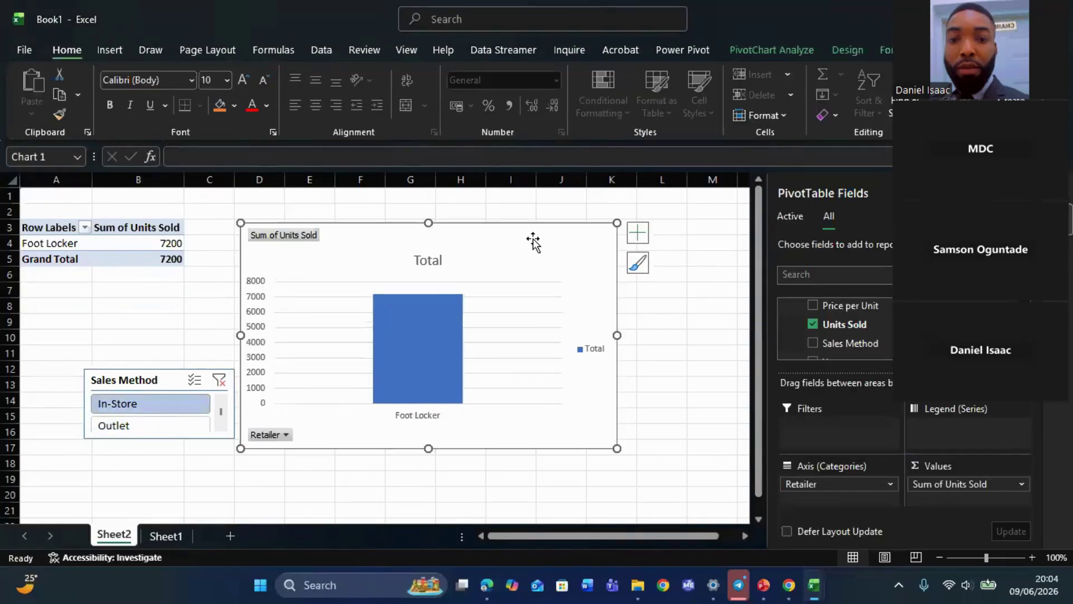
left_click(790, 49)
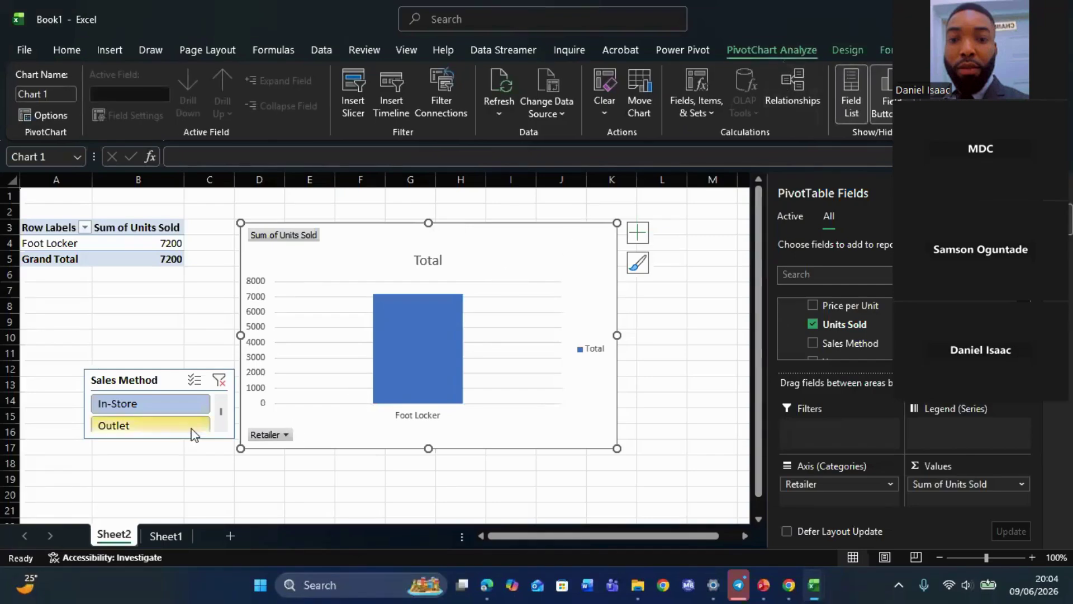
right_click(547, 241)
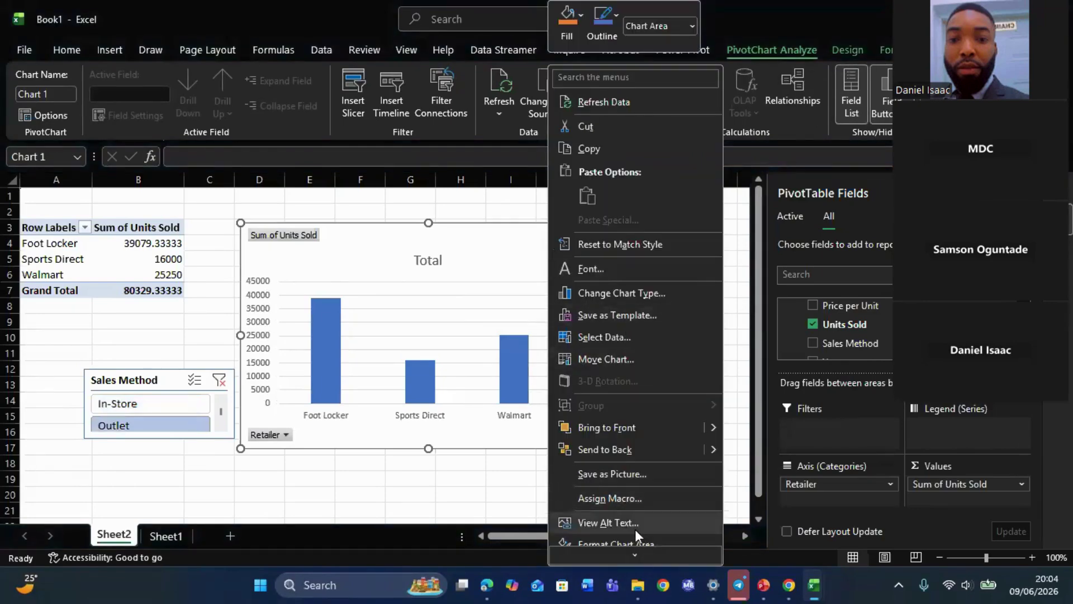
left_click(628, 562)
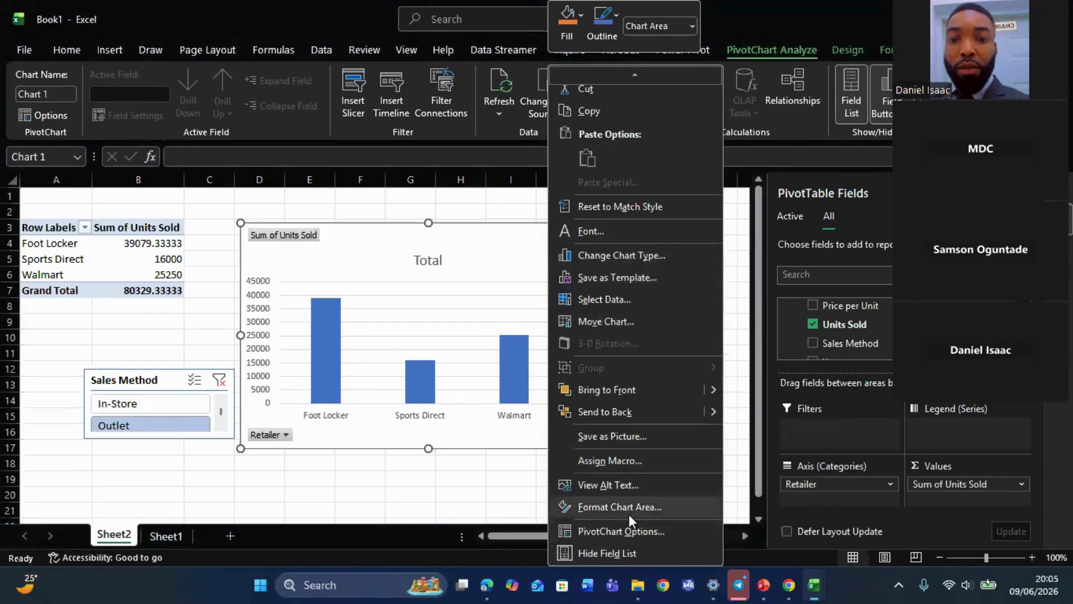
left_click(459, 211)
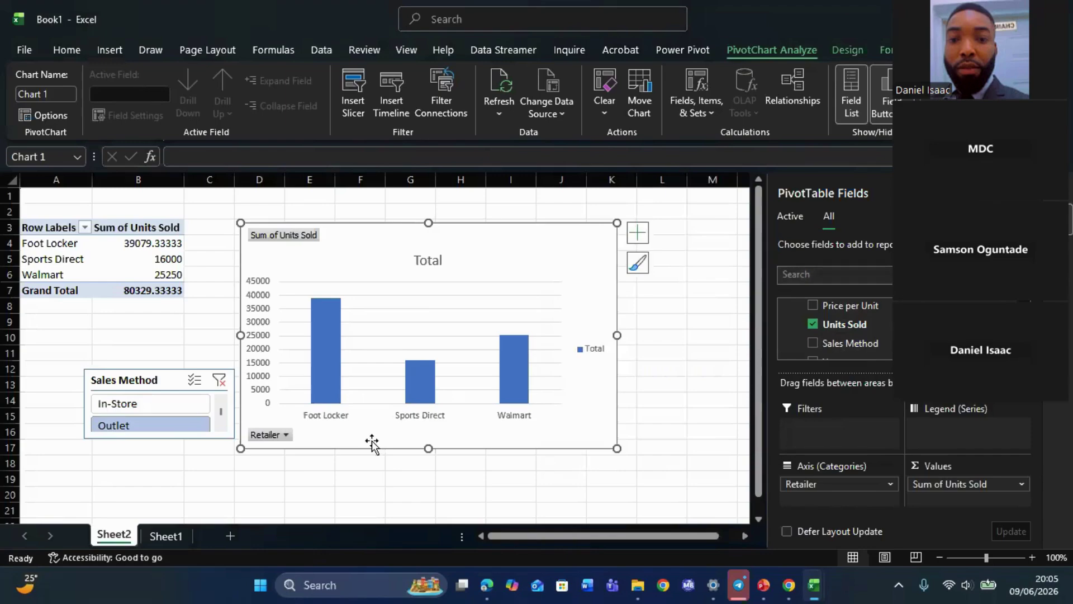
- Copy the entire retailer PivotTable and paste the duplicate at cell L4
left_click(85, 262)
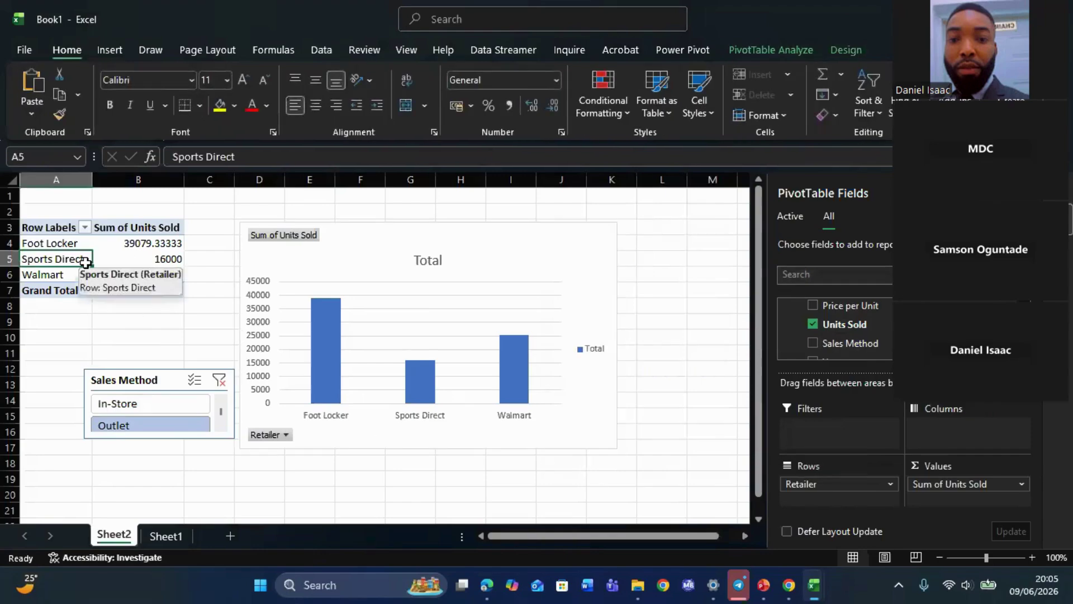
key("ctrl+a")
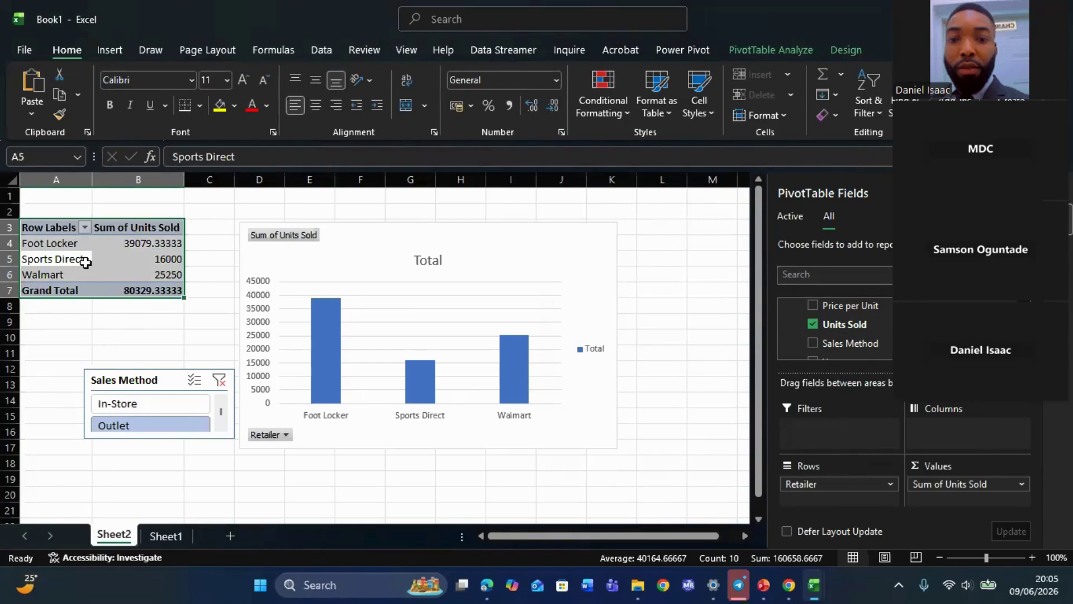
key("ctrl+c")
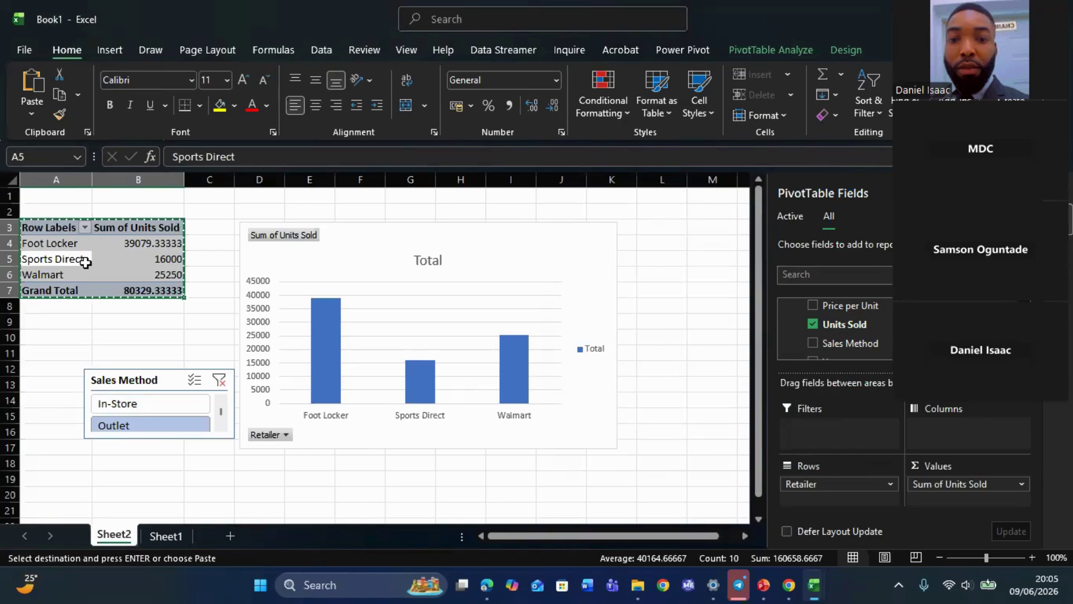
left_click(652, 249)
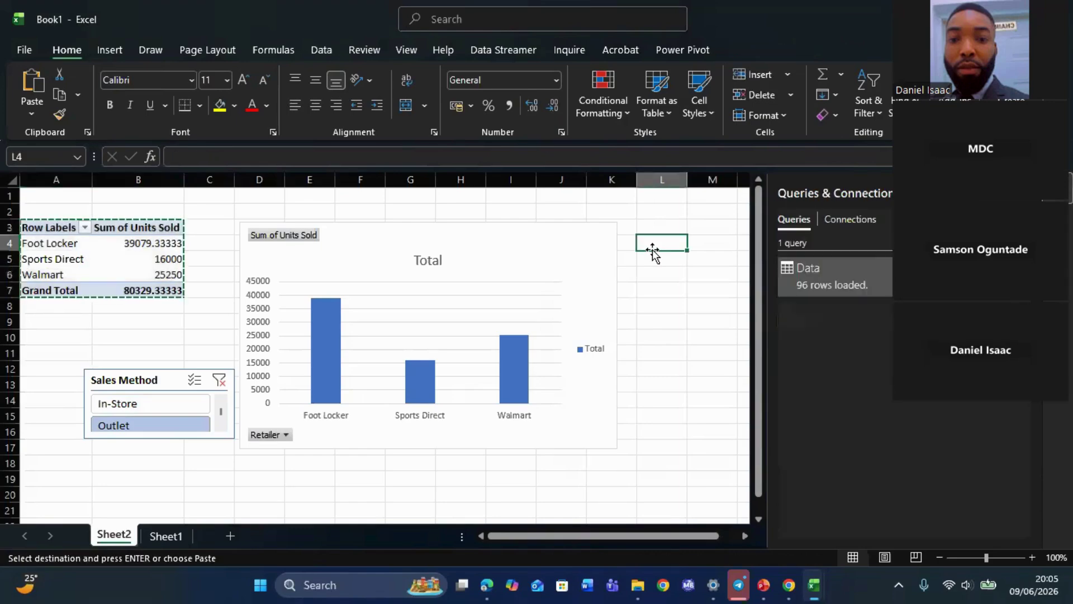
key("ctrl+v")
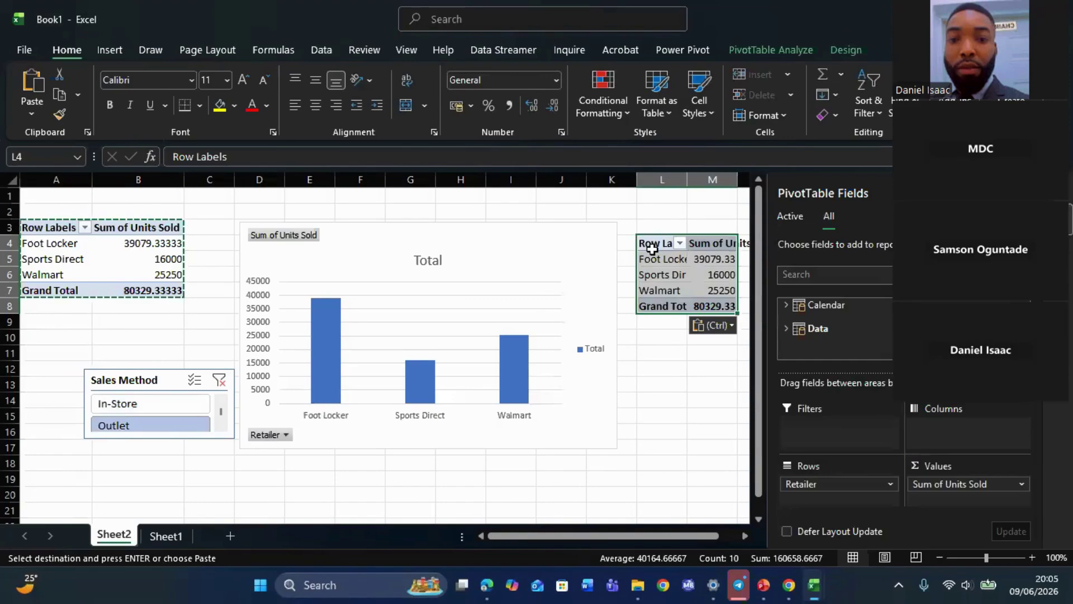
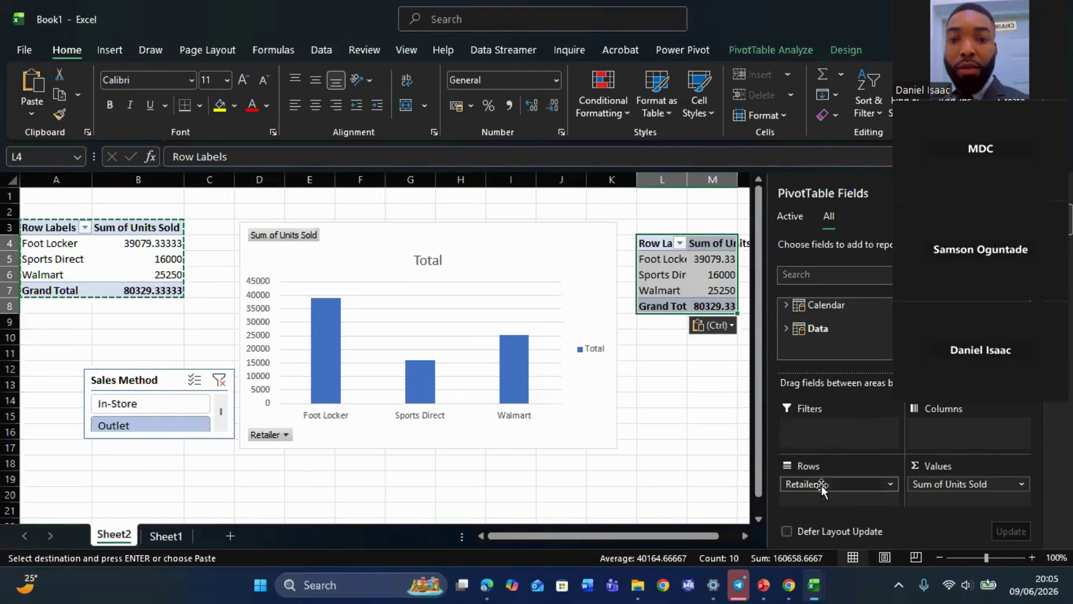
- Replace Retailer with Product as the row field in the copied PivotTable, finding it with the field search "pro"
left_click_drag(821, 486, 740, 474)
left_click(848, 277)
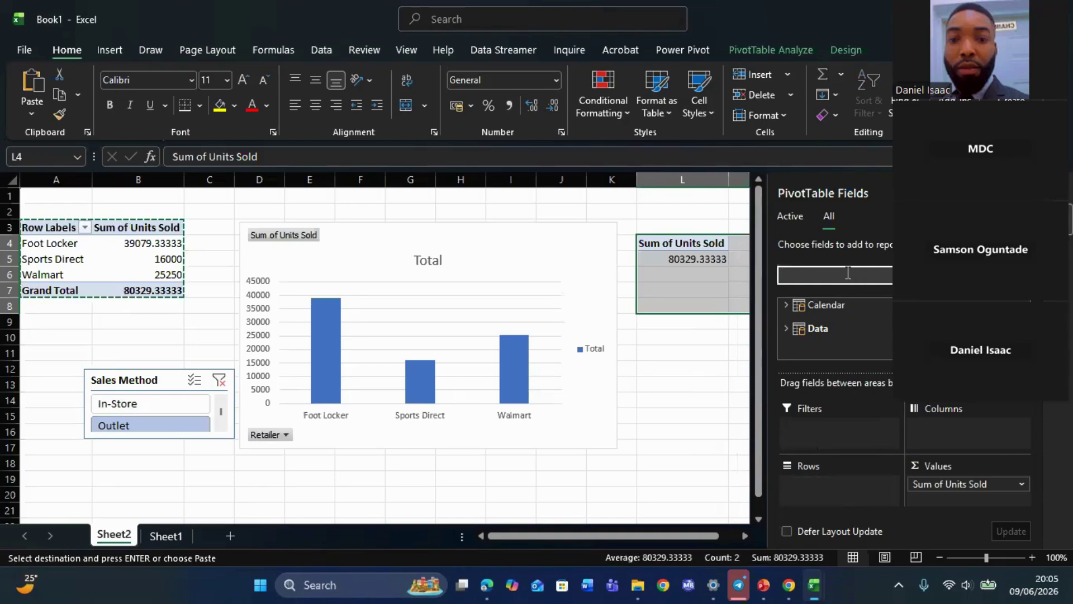
type("po")
key("BackSpace")
type("ro")
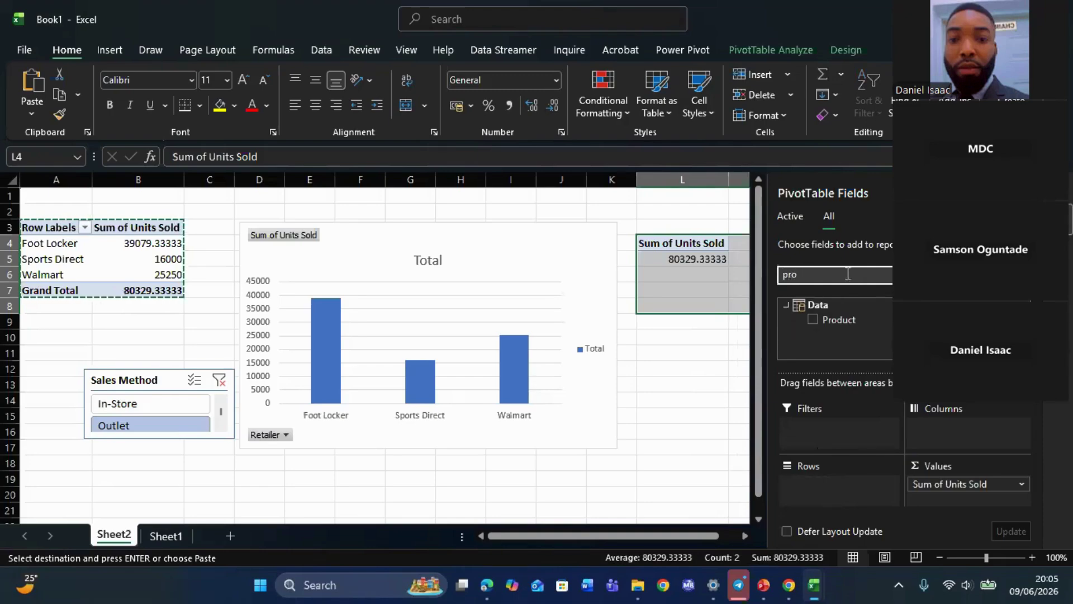
left_click(812, 321)
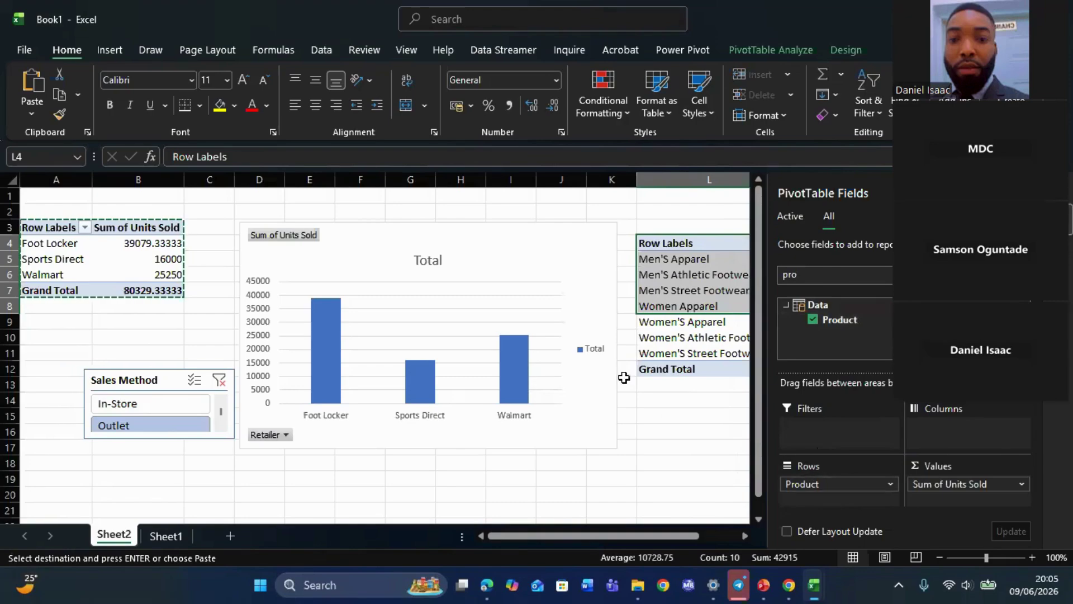
left_click_drag(608, 536, 695, 536)
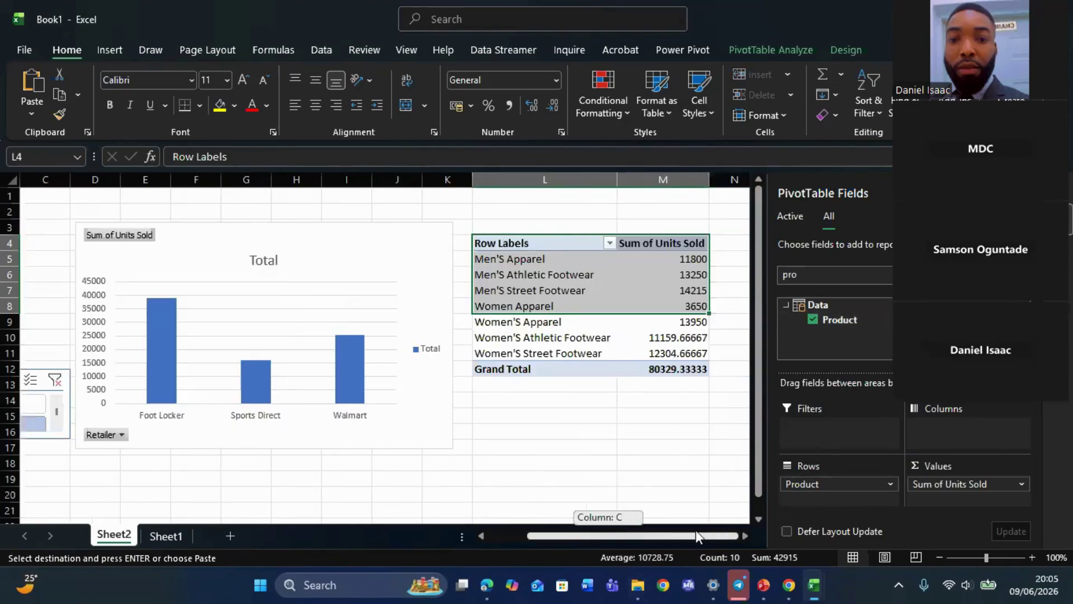
left_click(581, 271)
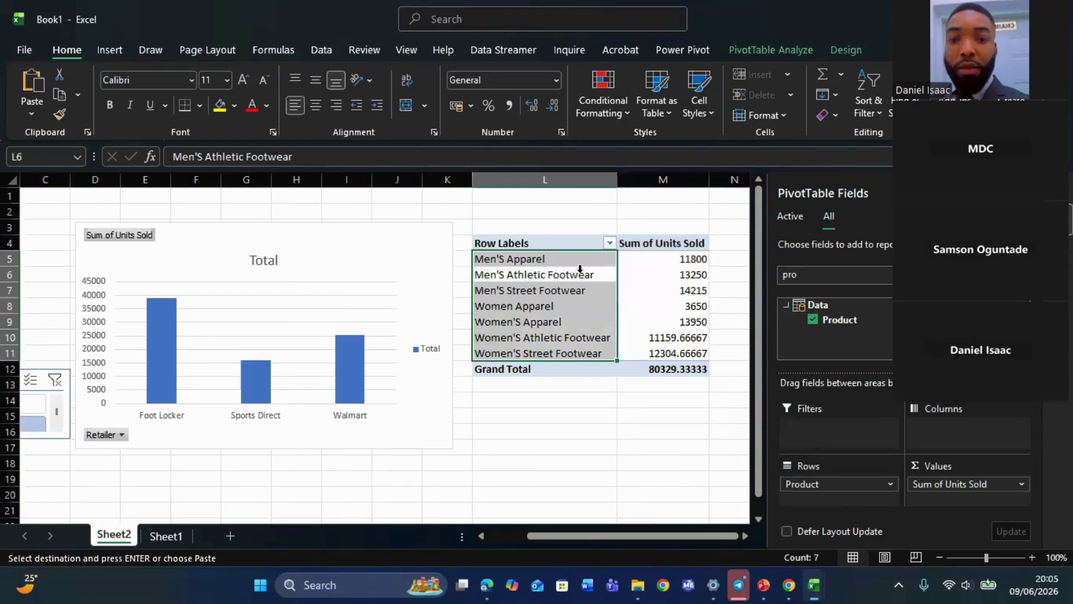
left_click(559, 260)
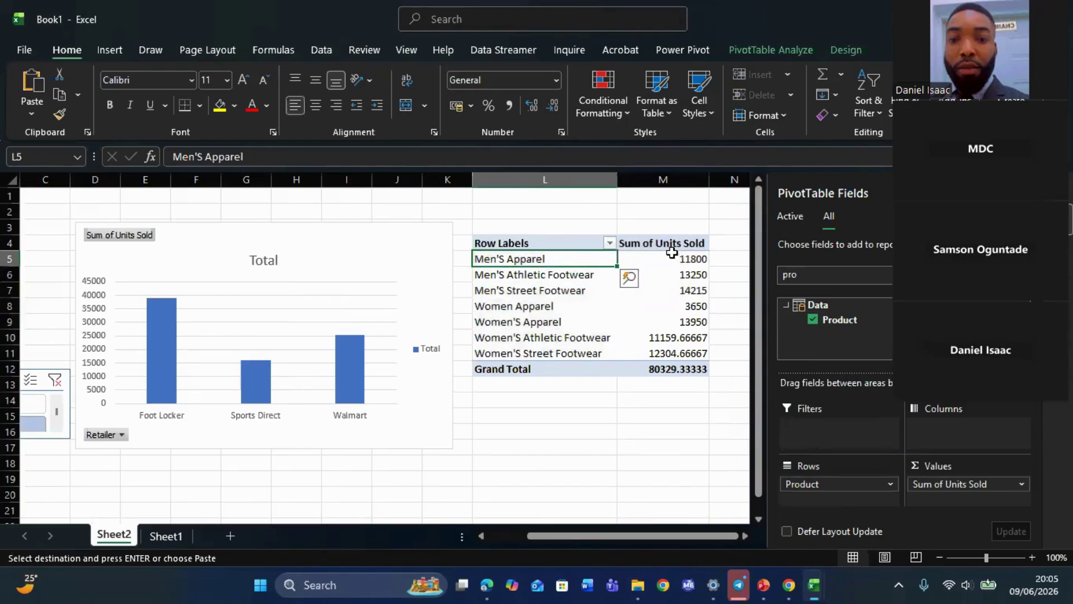
left_click(678, 255)
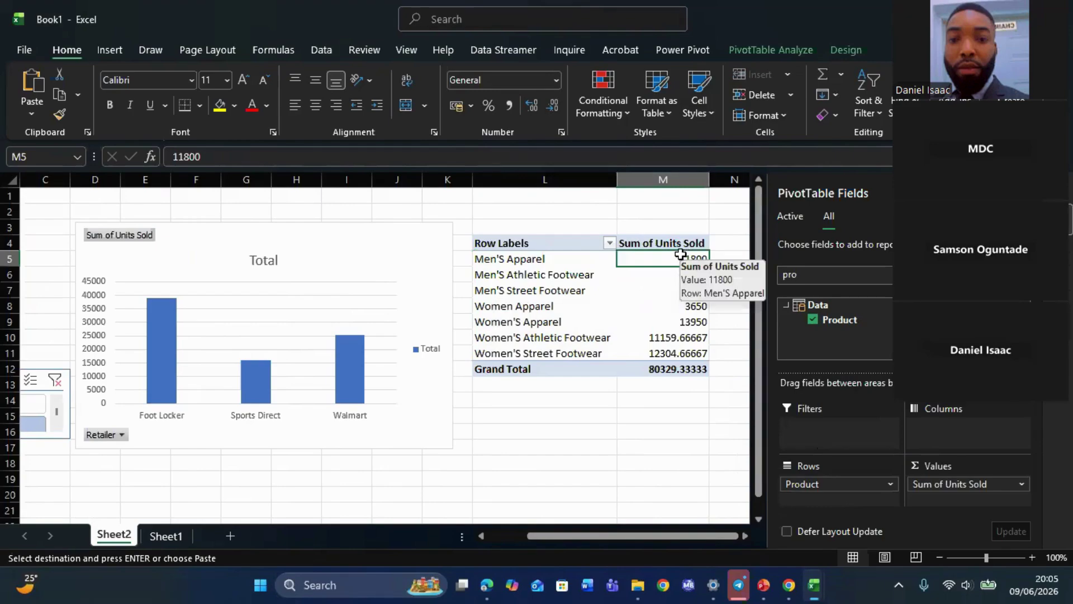
left_click(549, 274)
- Insert a clustered bar PivotChart of units sold by product and move its upper-left corner to about cell L3
left_click(540, 308)
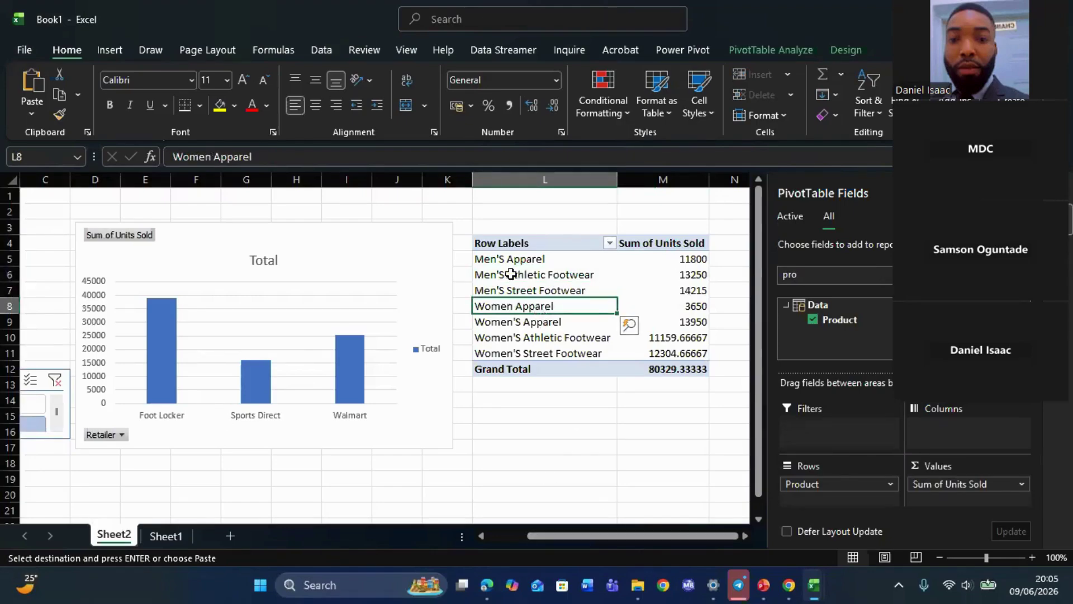
left_click(780, 45)
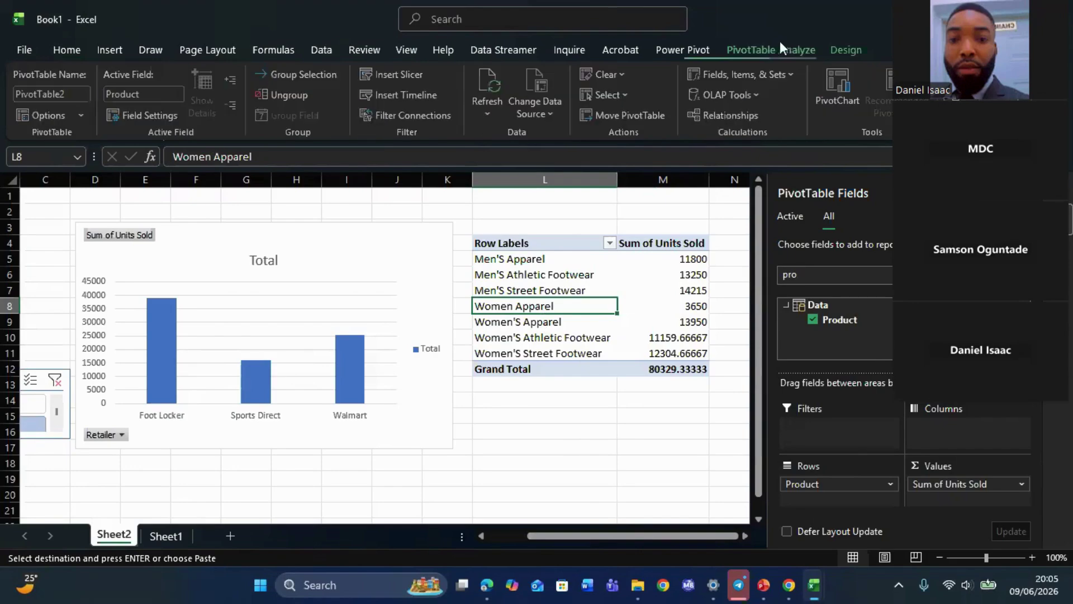
left_click(842, 83)
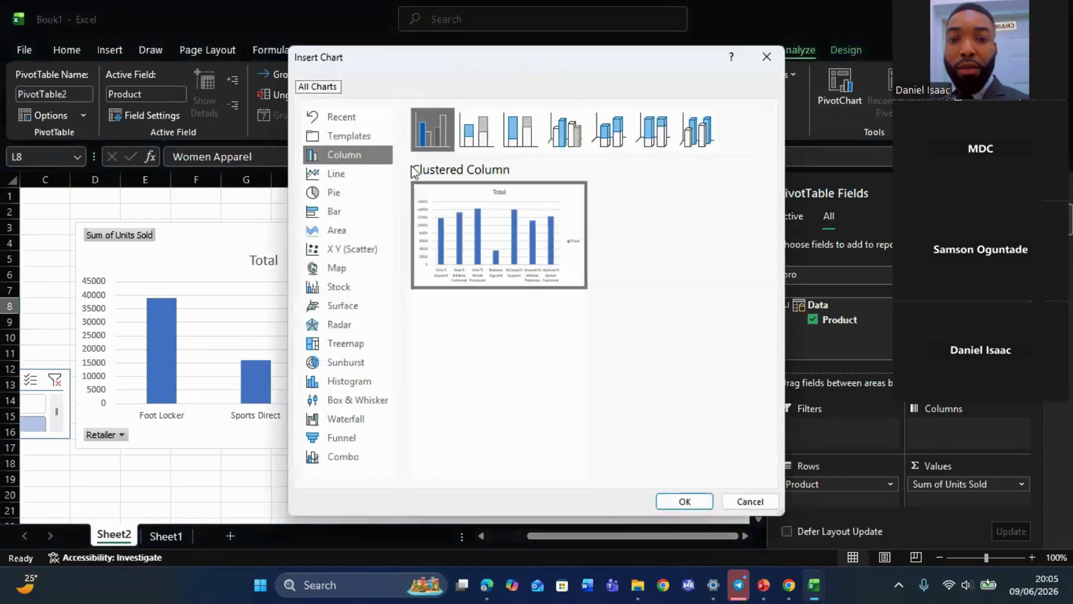
left_click(375, 207)
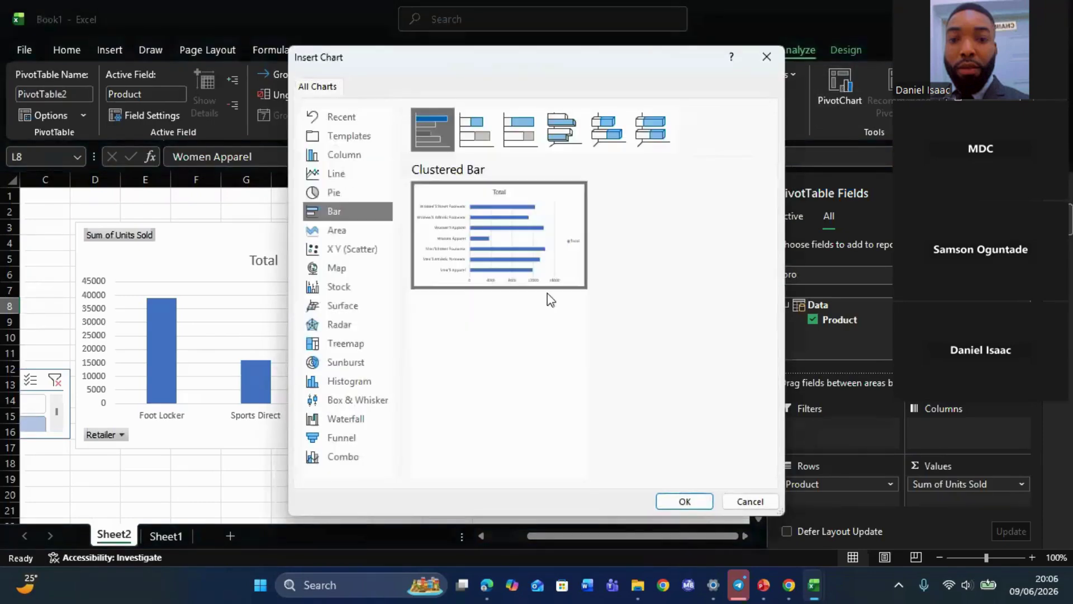
left_click(694, 503)
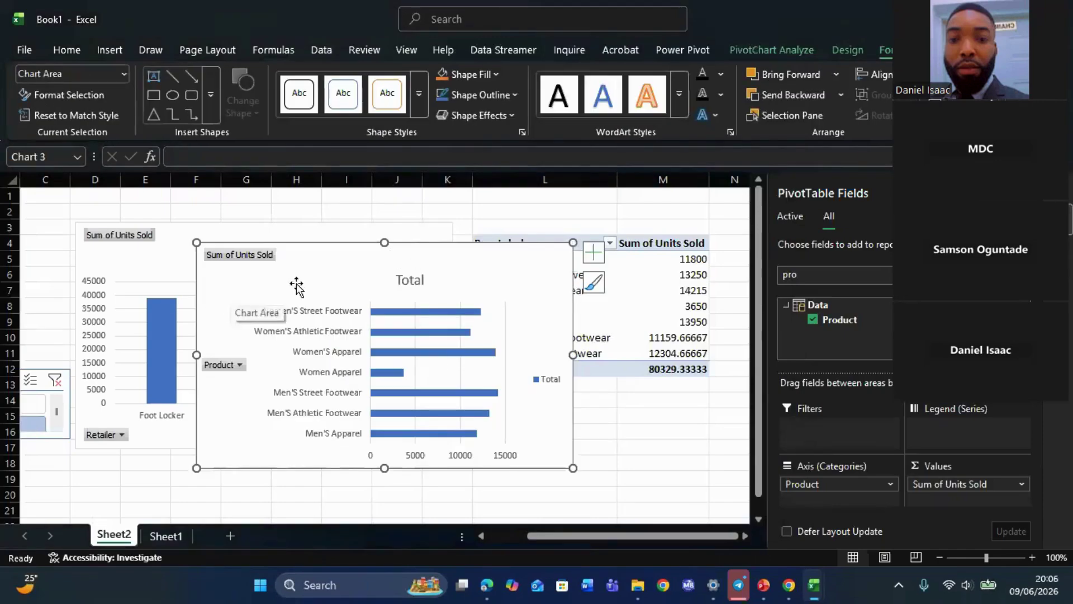
left_click_drag(470, 263, 693, 250)
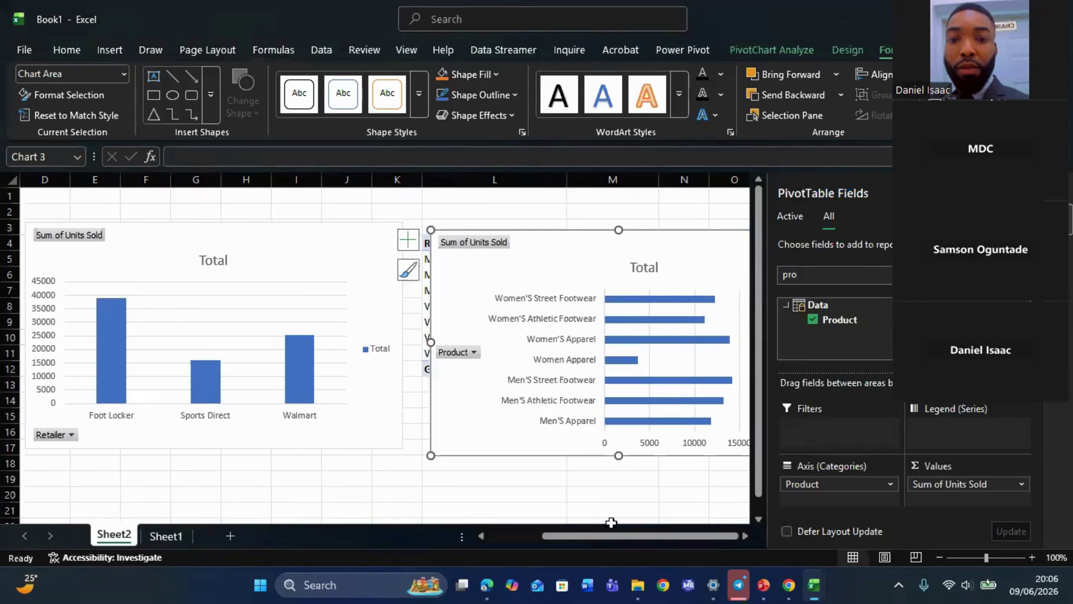
left_click(616, 535)
left_click_drag(672, 535, 725, 535)
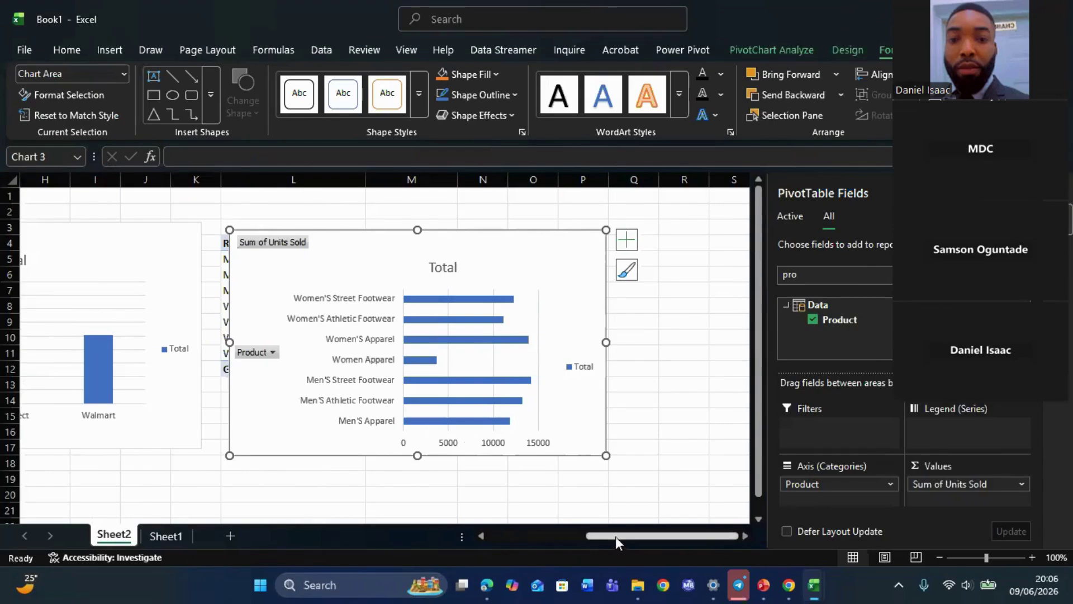
- Clear the "pro" search from the PivotTable field list for the product chart
left_click_drag(615, 536, 416, 537)
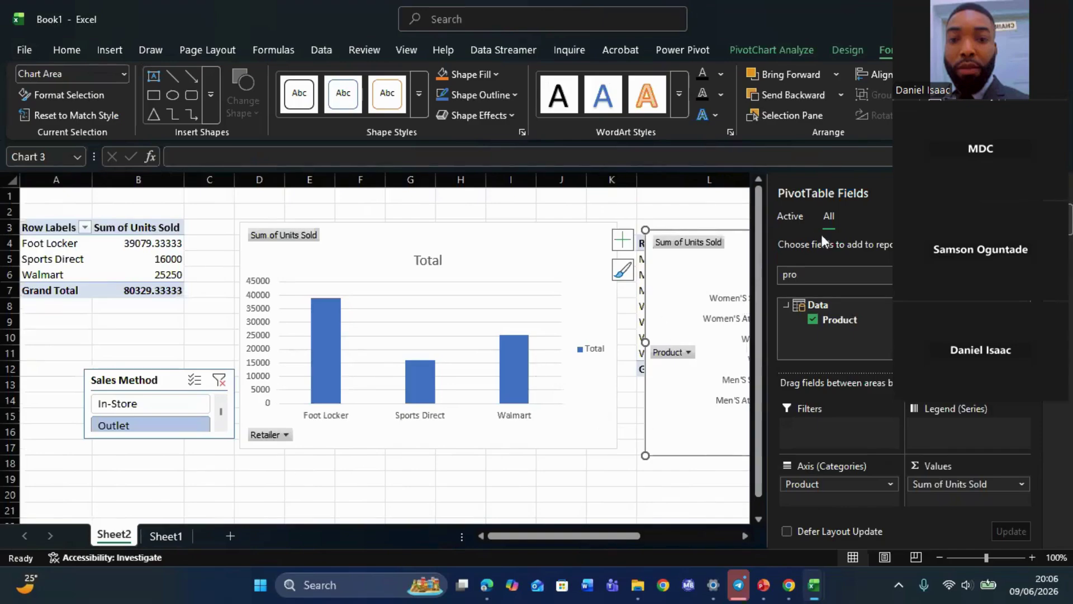
left_click(788, 279)
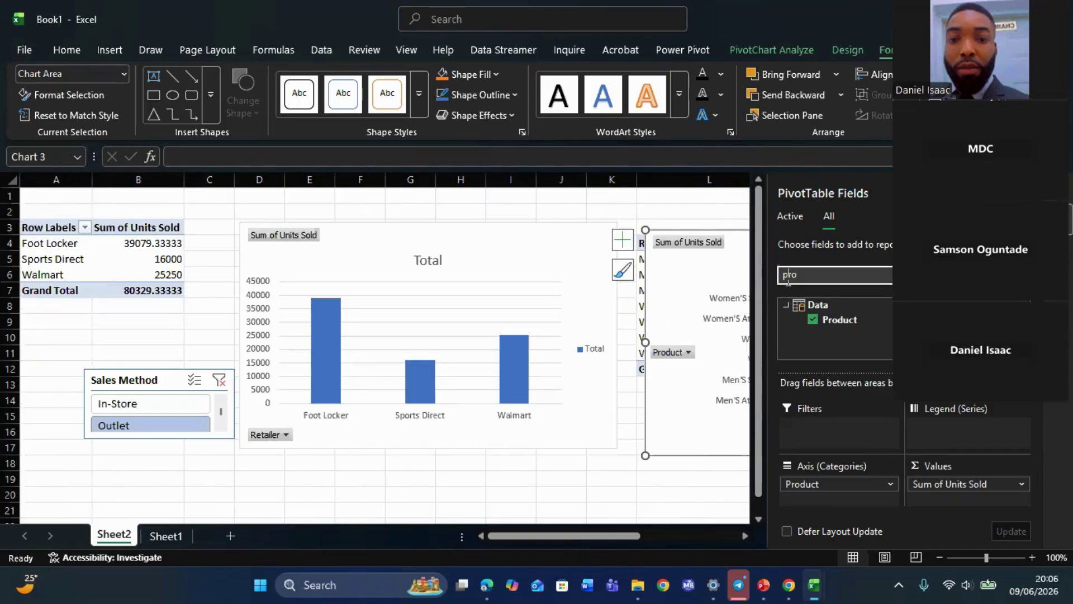
key("BackSpace")
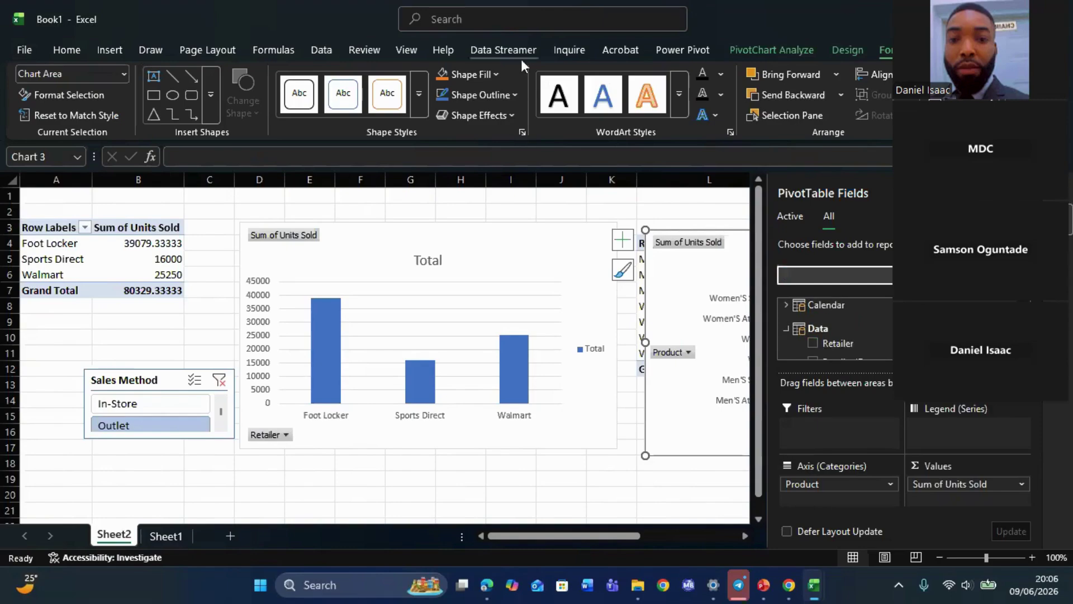
left_click(742, 51)
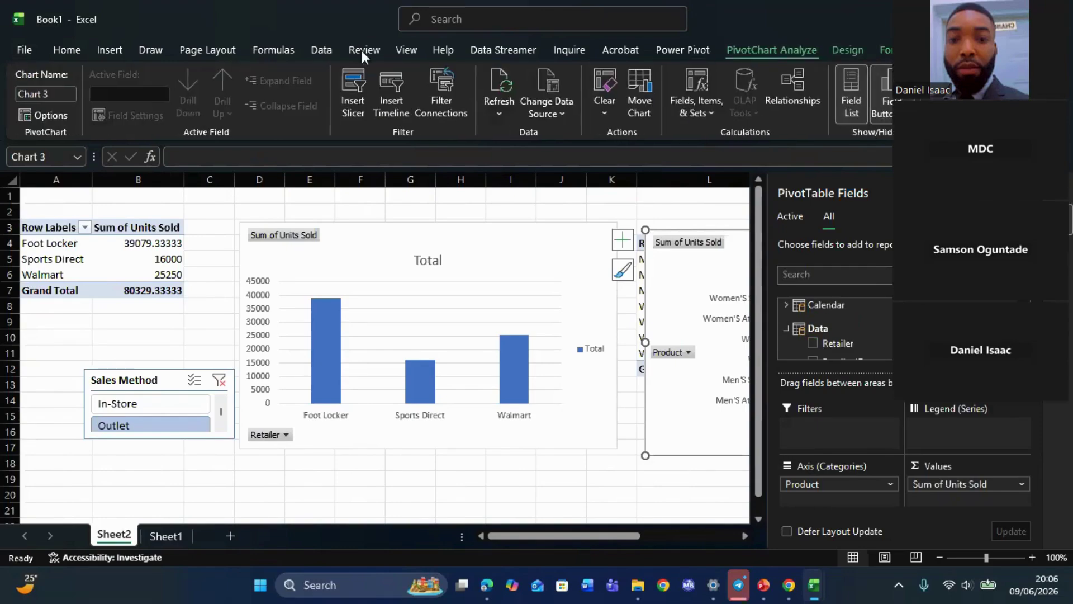
- Insert a Product slicer for the product PivotChart and shorten it so its lower edge sits at about row 16
left_click(356, 88)
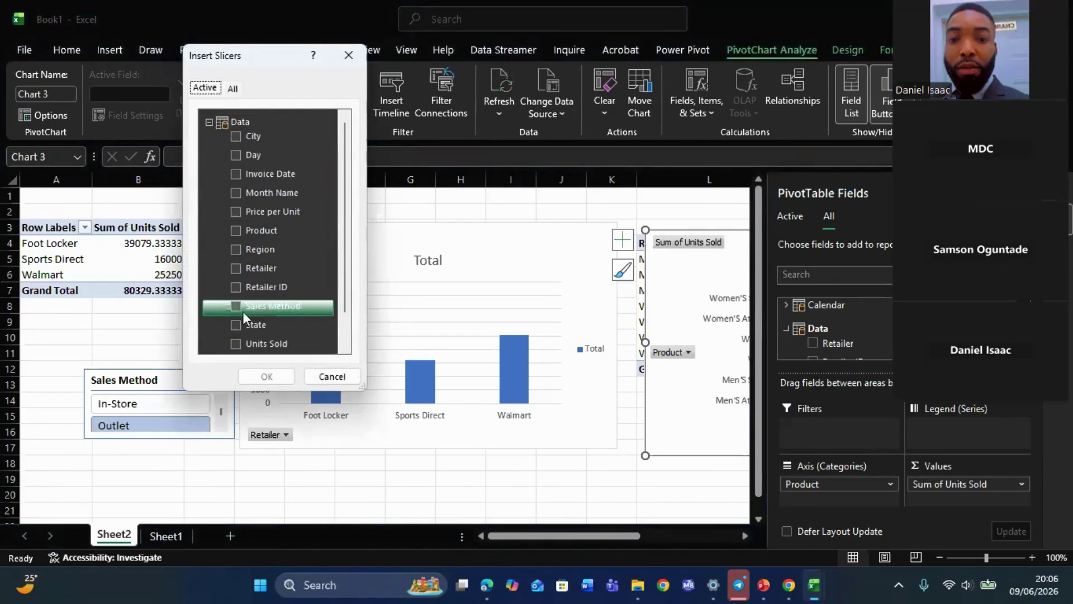
left_click(239, 237)
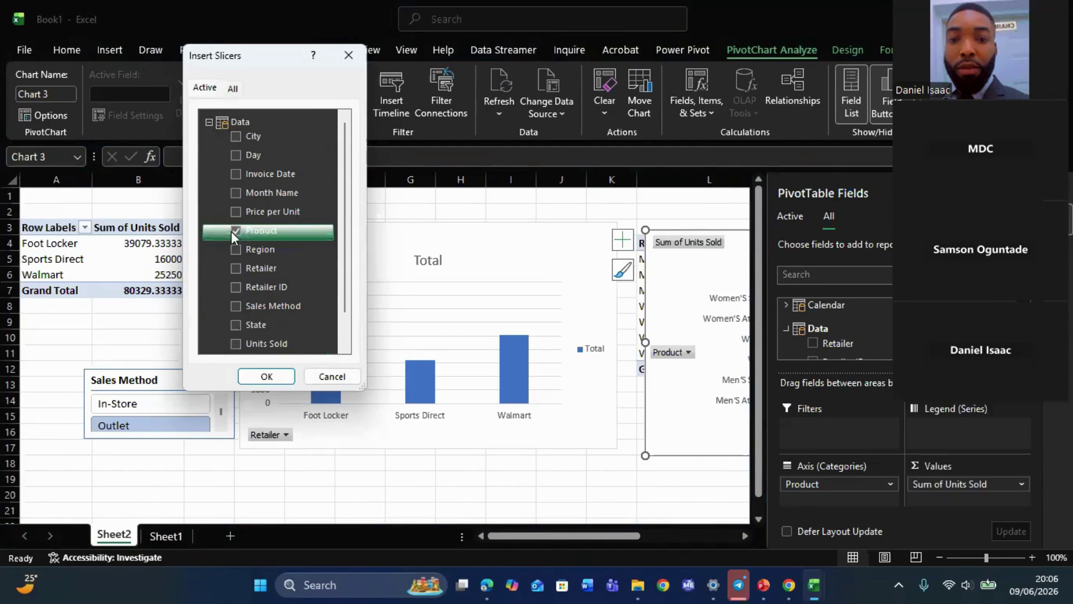
left_click(258, 384)
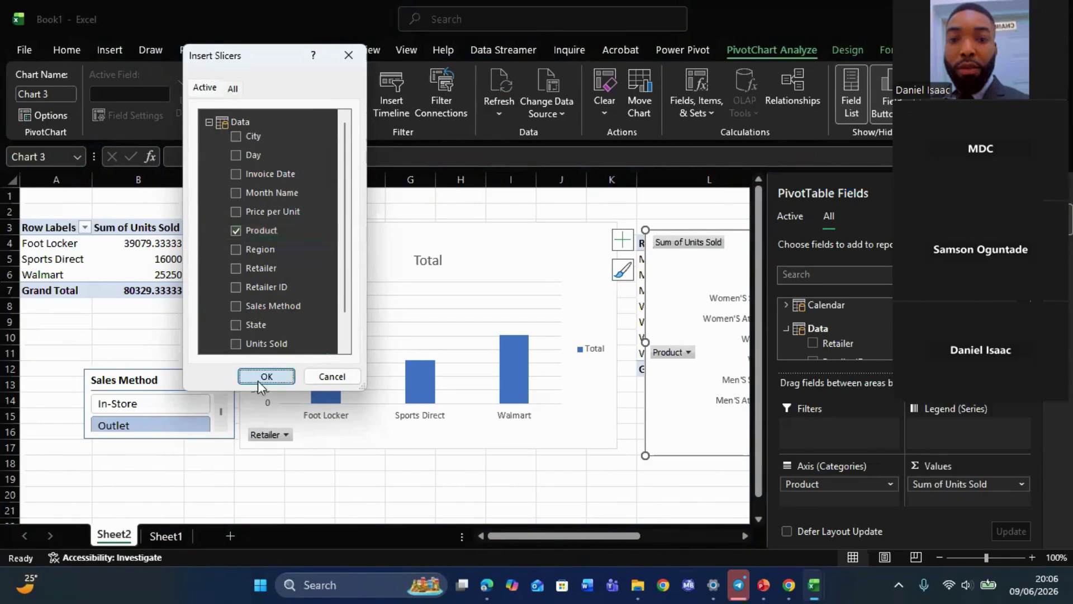
left_click_drag(394, 462, 394, 439)
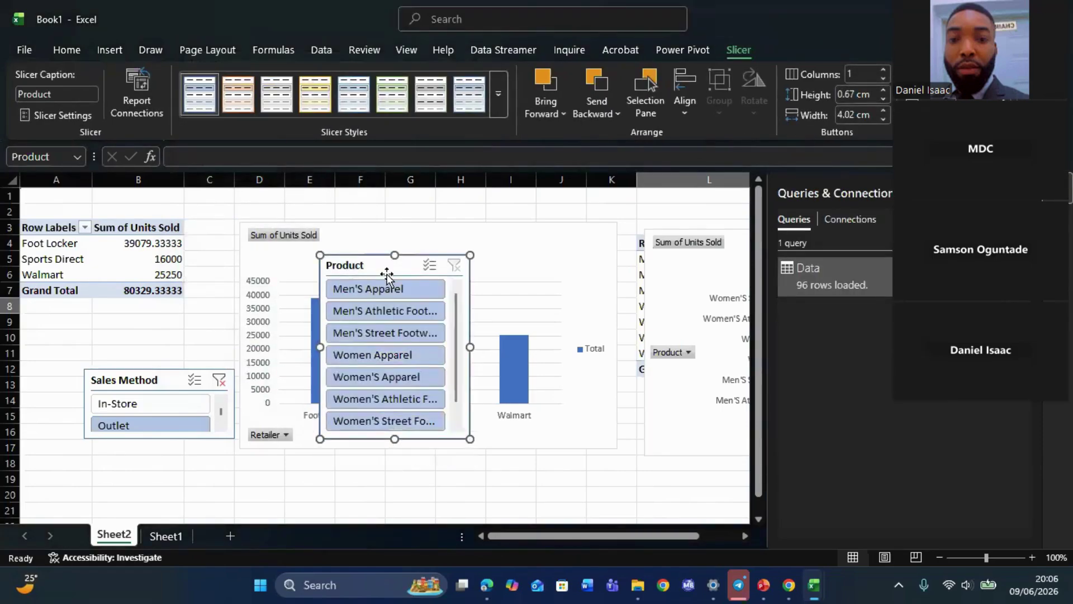
- Try the Product slicer by filtering on single products such as Men'S Apparel and Men'S Street Footwear, and clear the filter
left_click(365, 288)
left_click(403, 311)
left_click(402, 333)
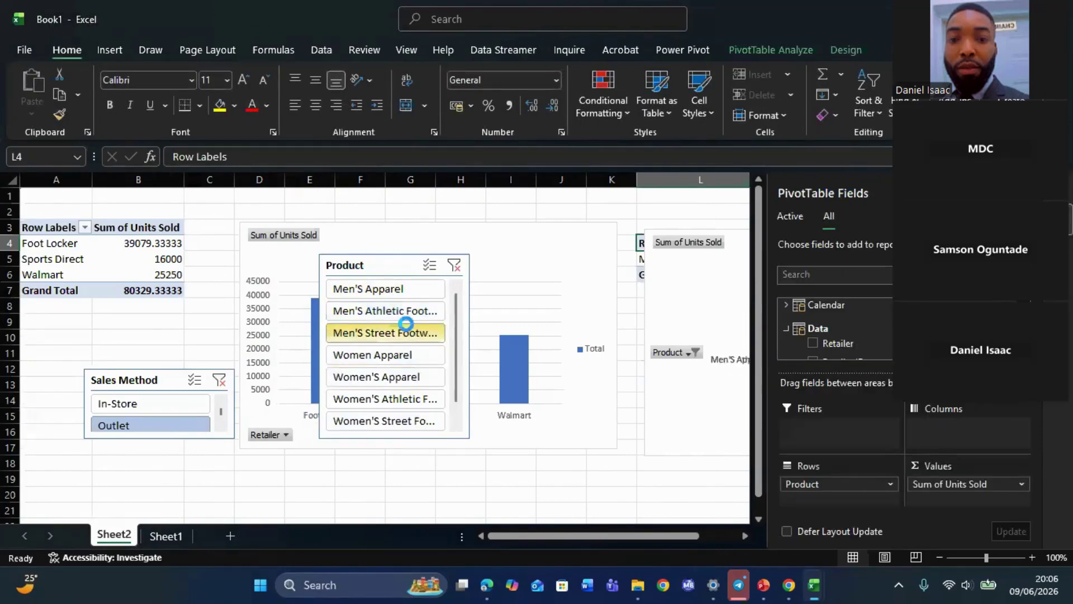
left_click(403, 353)
left_click(389, 332)
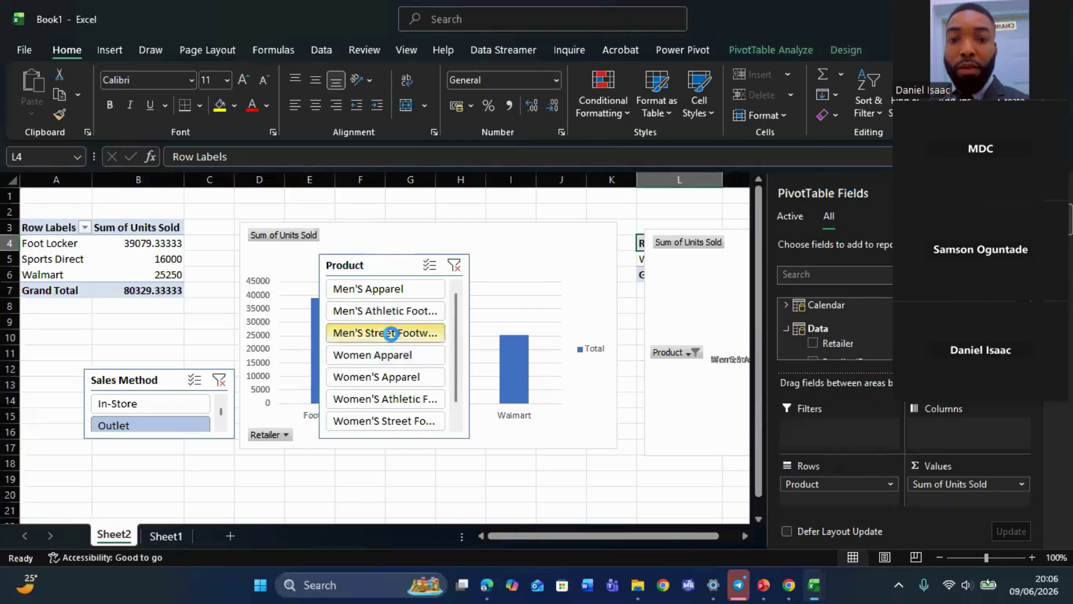
left_click(460, 266)
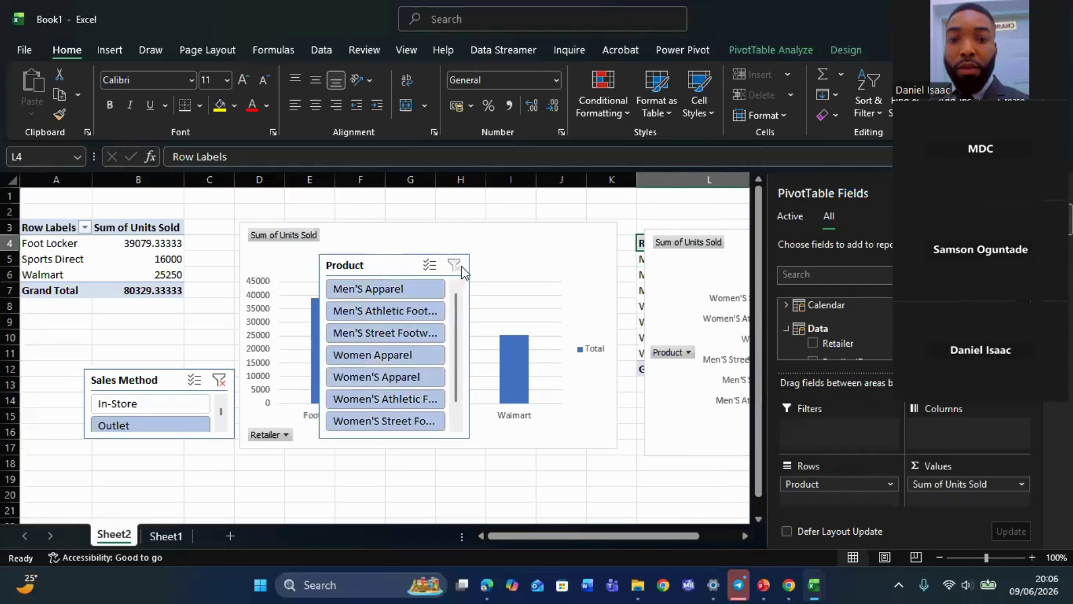
- Set the Product slicer to hide items with no data and turn off showing items with no data last
right_click(373, 271)
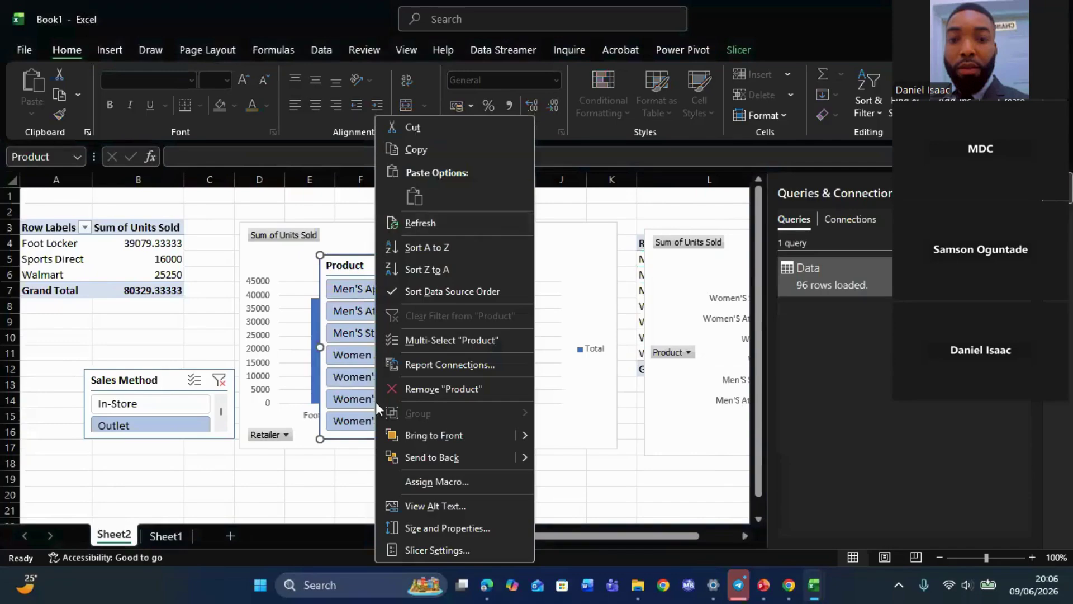
left_click(440, 553)
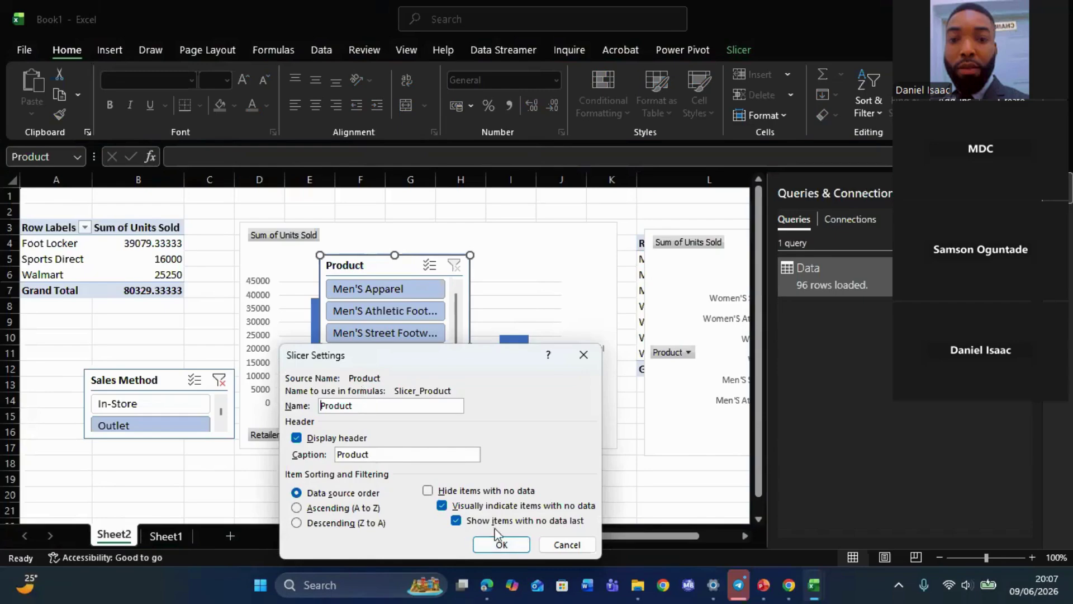
left_click(457, 521)
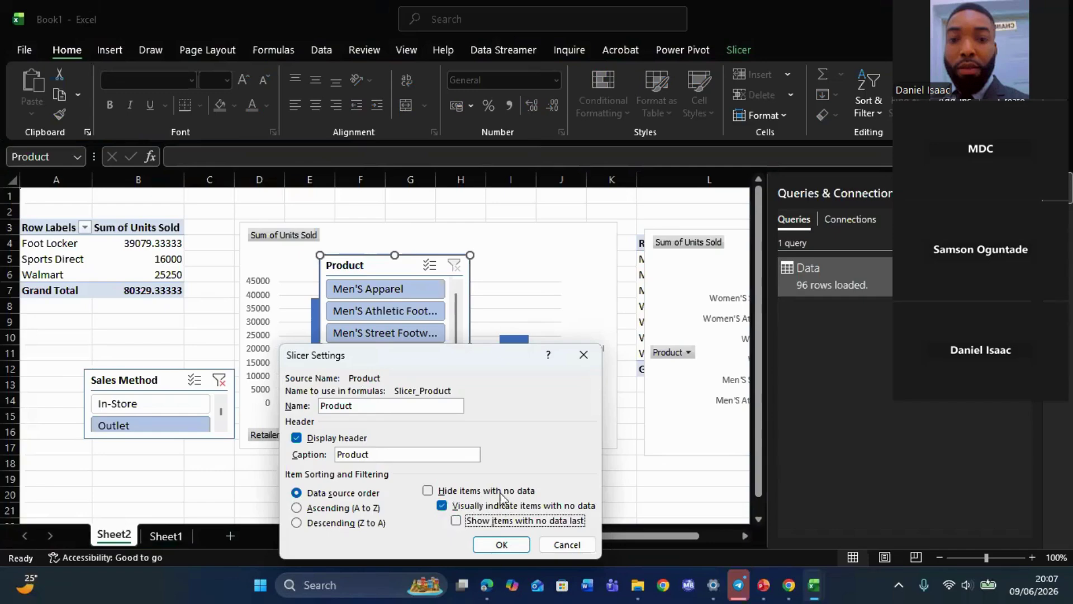
left_click(428, 492)
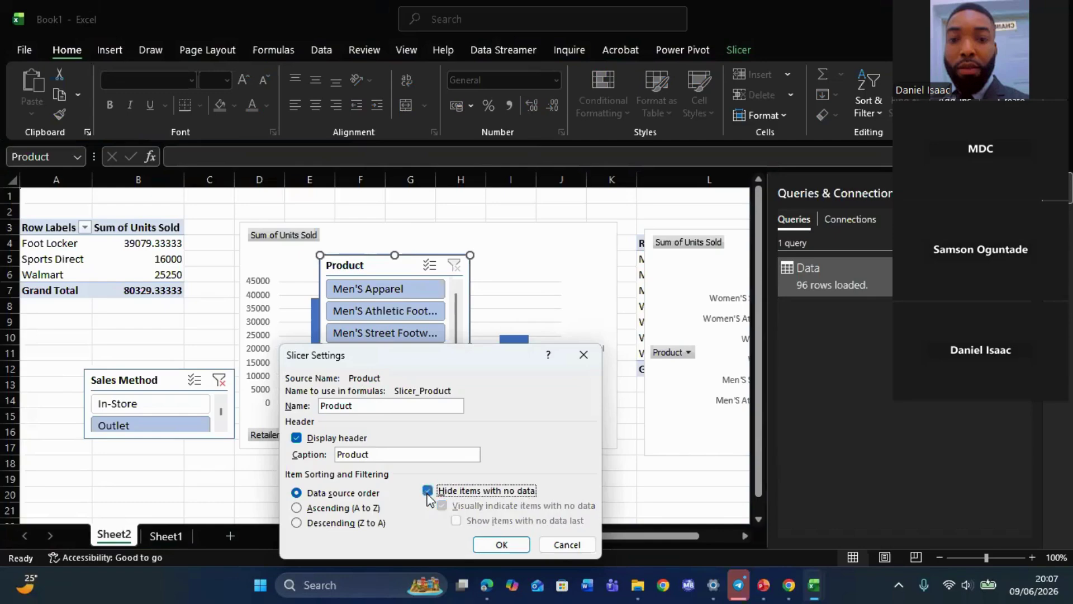
left_click(493, 543)
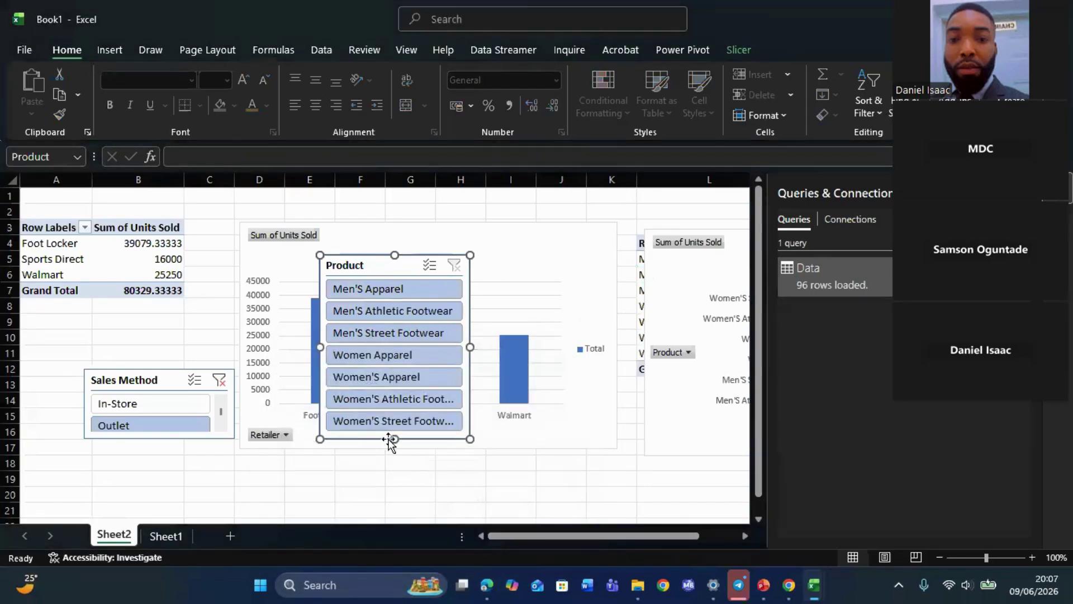
- Move the Product slicer slightly right over the retailer chart and extend its lower edge to about row 19
left_click_drag(394, 266, 452, 281)
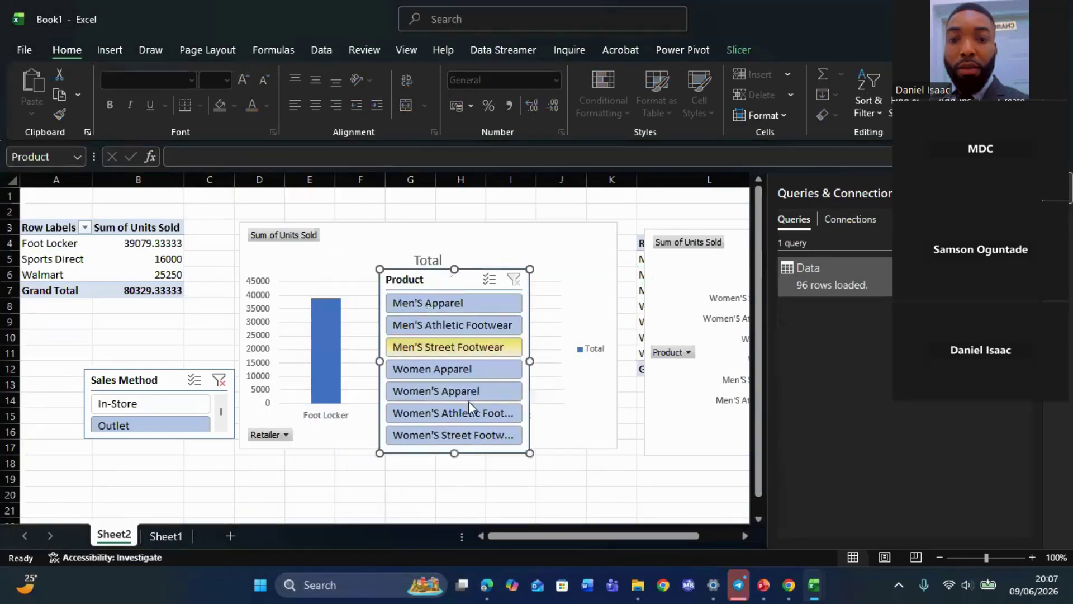
left_click_drag(452, 451, 462, 481)
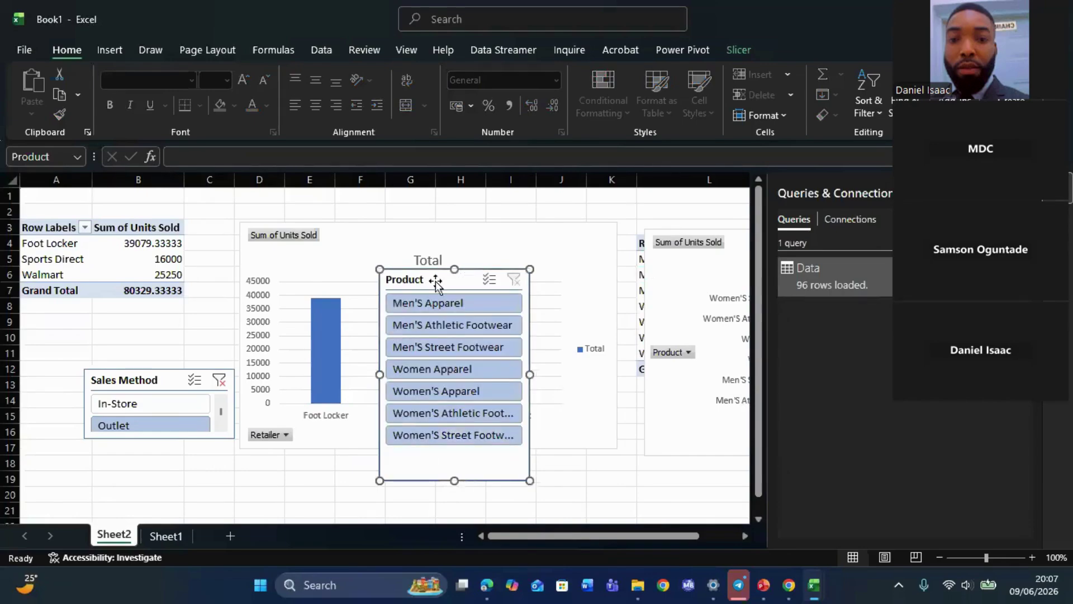
left_click(329, 255)
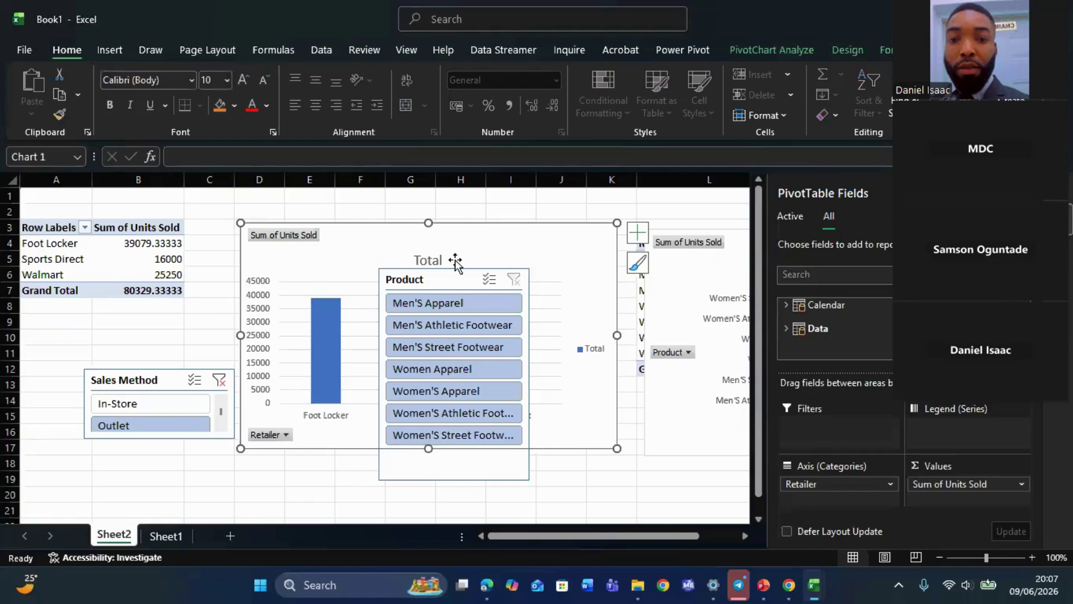
left_click_drag(465, 270, 163, 177)
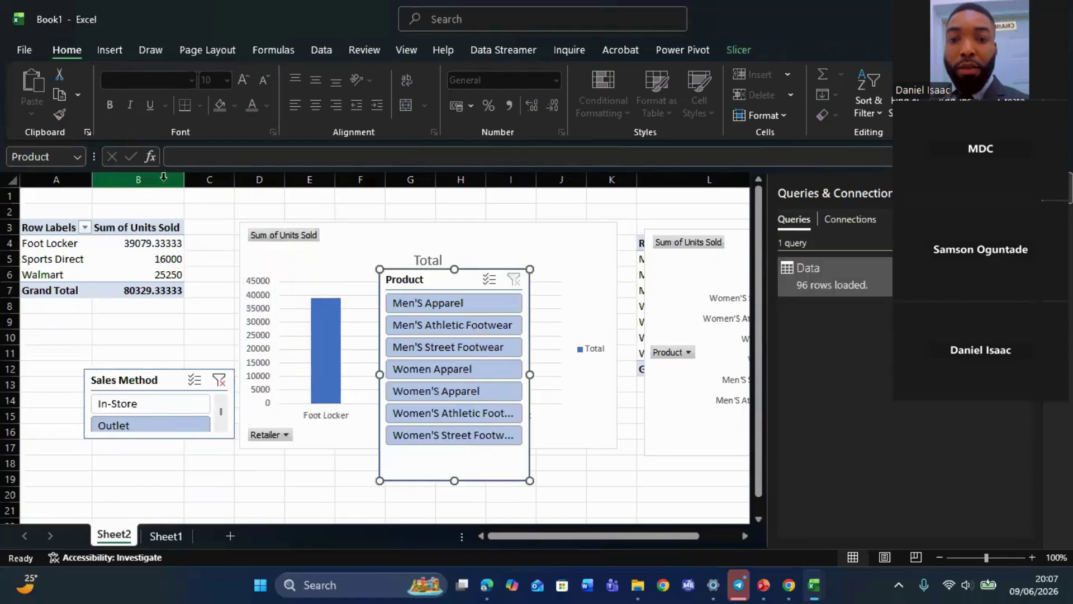
- Set the Sales Method slicer to hide items with no data
left_click(171, 376)
right_click(170, 378)
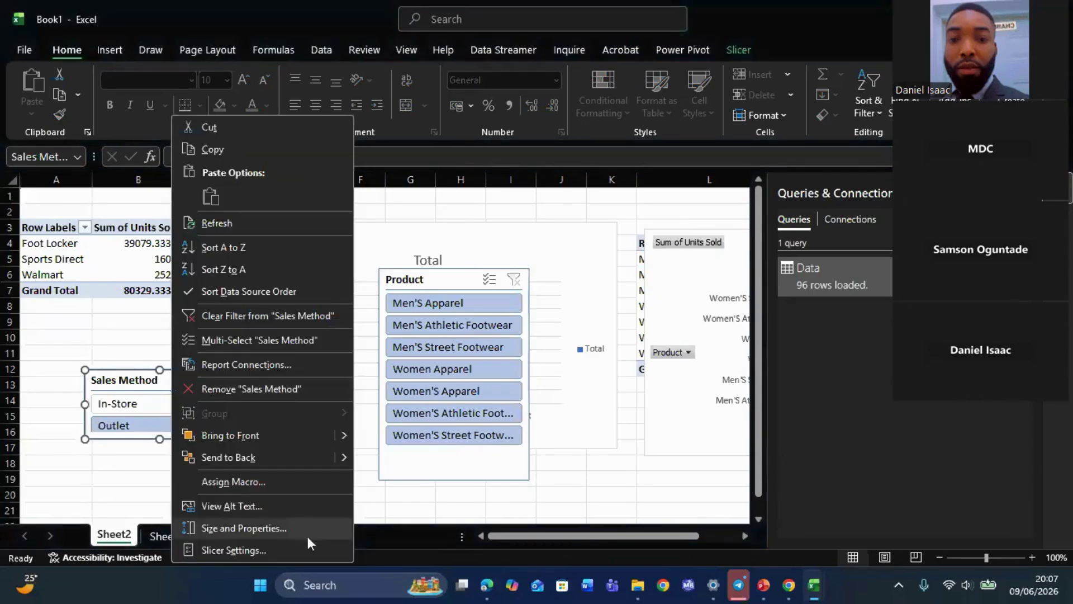
left_click(283, 551)
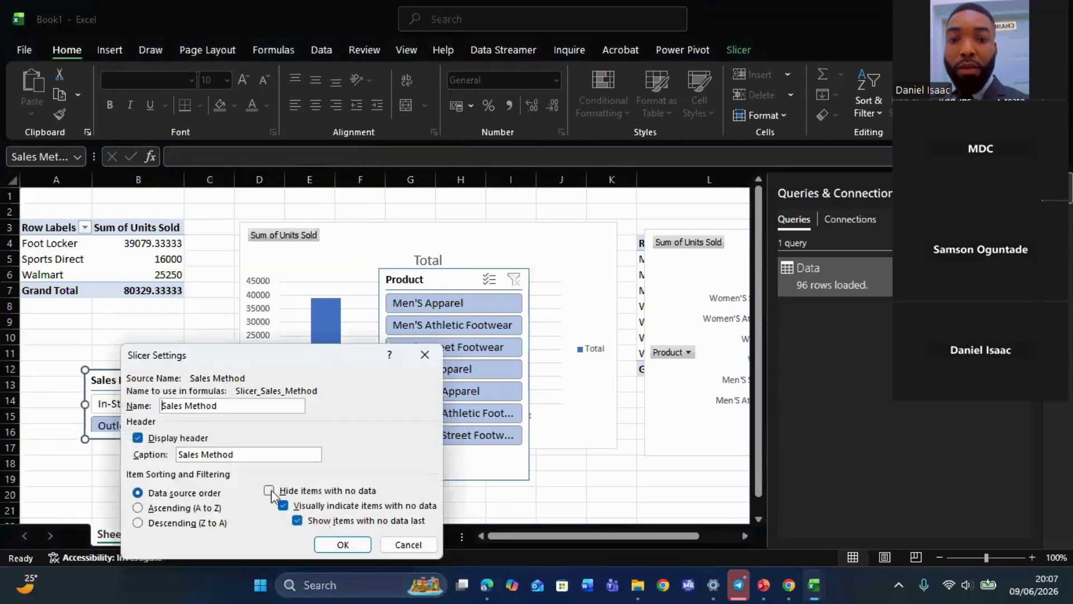
left_click(270, 490)
left_click(350, 544)
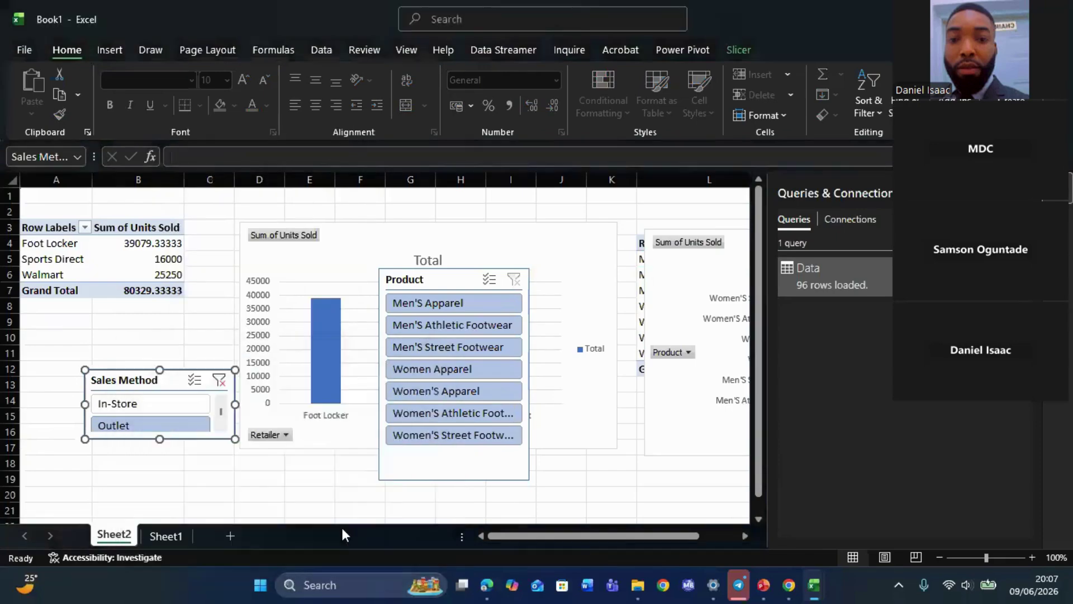
- Stack the Sales Method slicer, slightly lengthened, above the Product slicer over columns A to C, and place the product chart below the retailer chart
left_click_drag(174, 385, 140, 247)
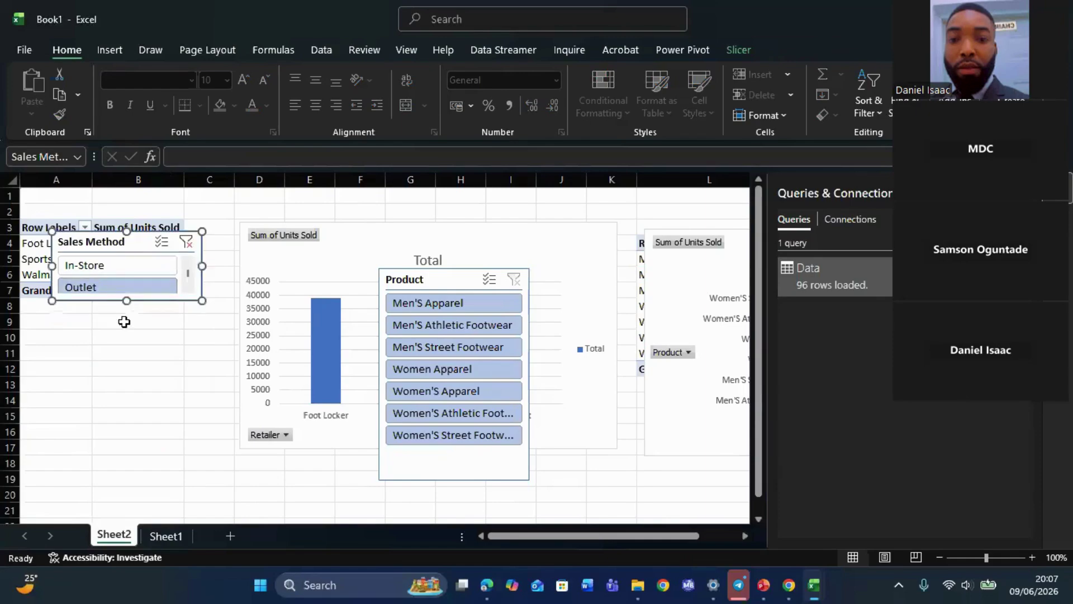
left_click_drag(126, 301, 128, 307)
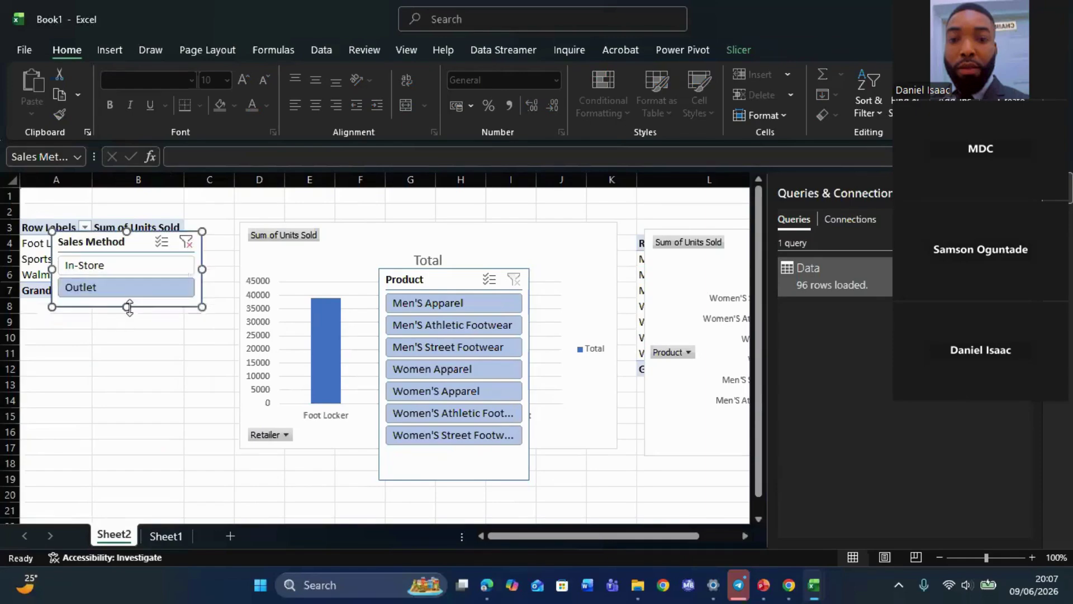
left_click_drag(441, 277, 137, 307)
left_click_drag(364, 242, 381, 232)
left_click_drag(741, 245, 342, 469)
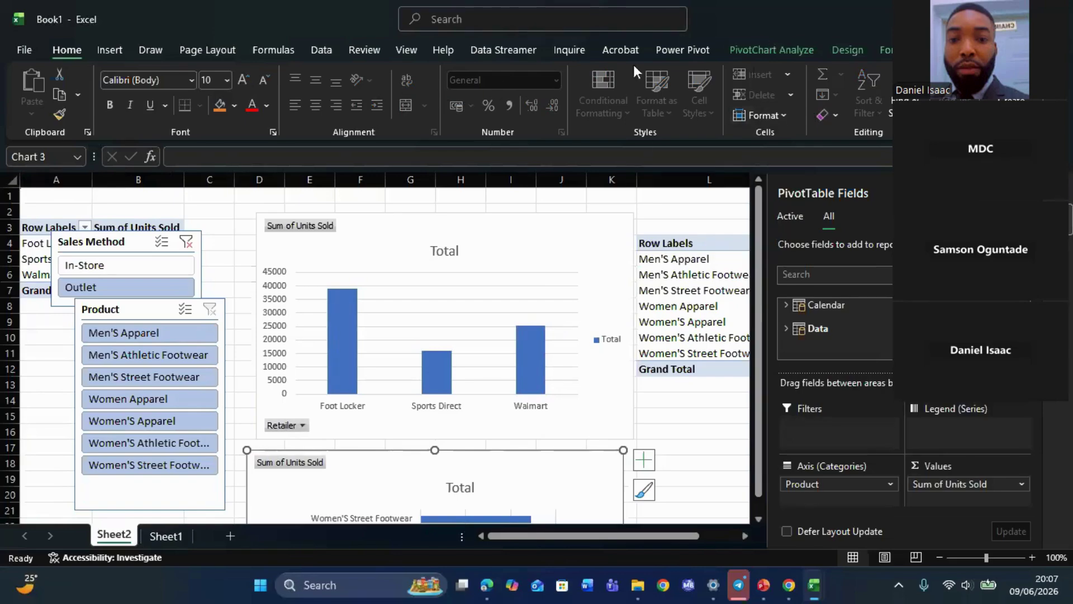
- Open the Data Model in the Power Pivot window and show its Data table
left_click(698, 47)
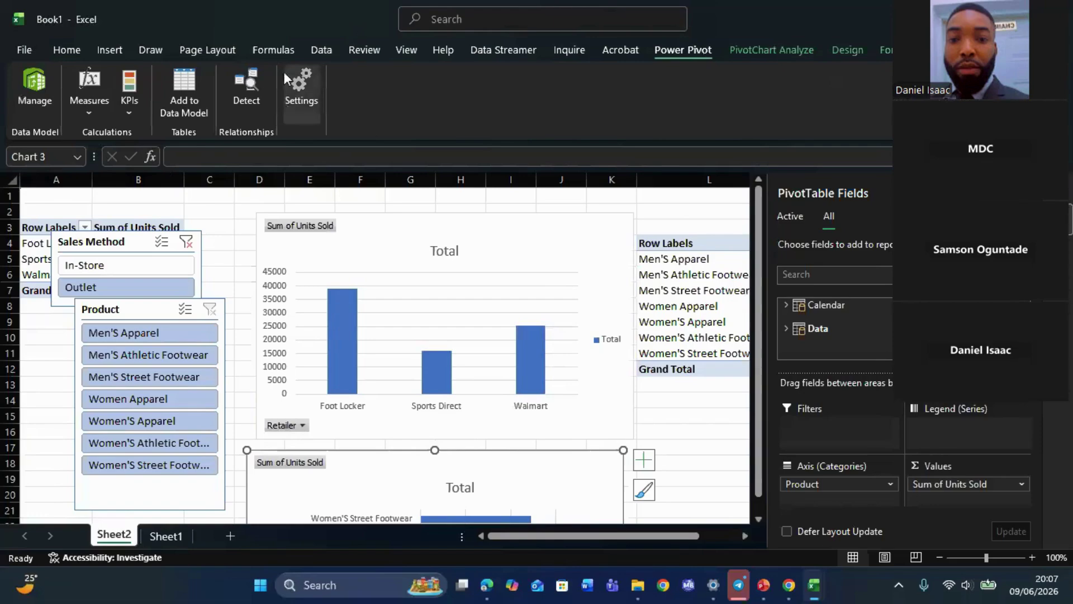
left_click(35, 89)
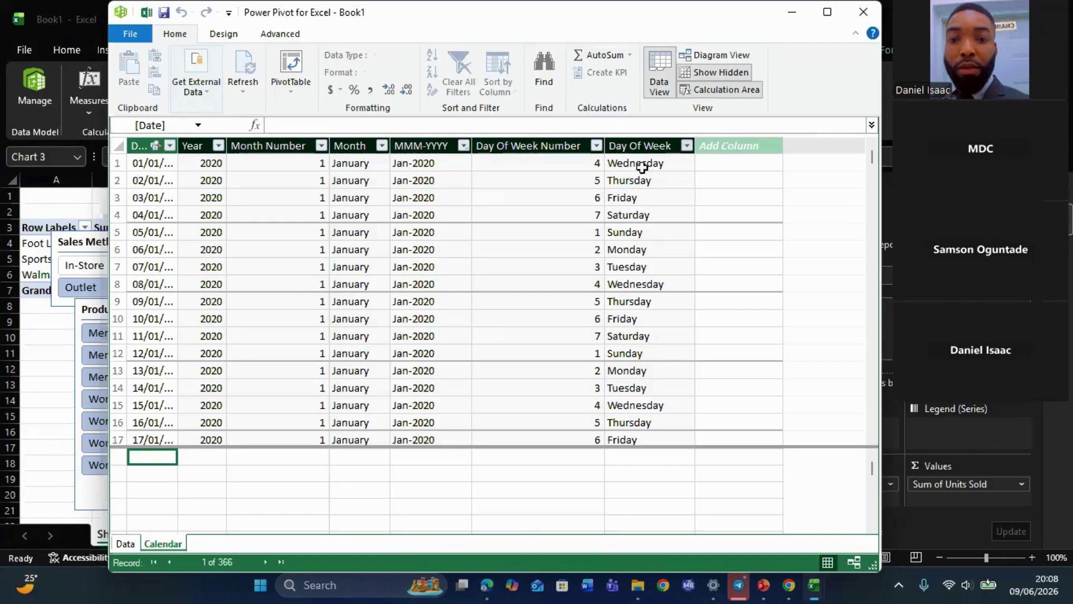
left_click(132, 547)
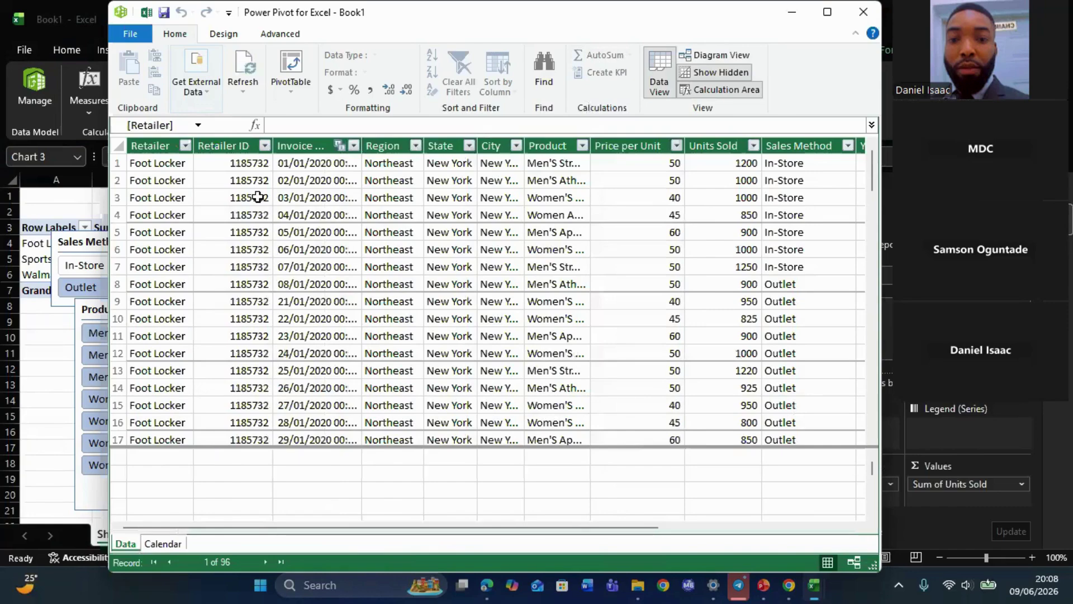
- Examine the Data table's columns from Retailer through Day, including Price per Unit and Units Sold
left_click(179, 178)
key("Up")
key("Up")
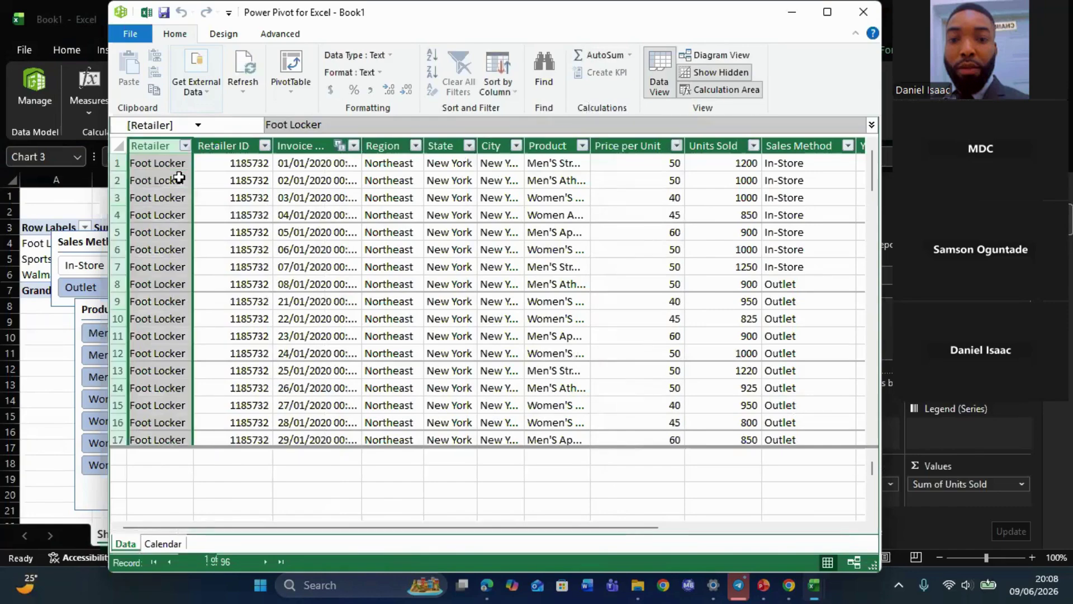
key("Right")
key("Right")
key("Right")
key("Right")
key("Right")
key("Right")
key("Right")
key("Right")
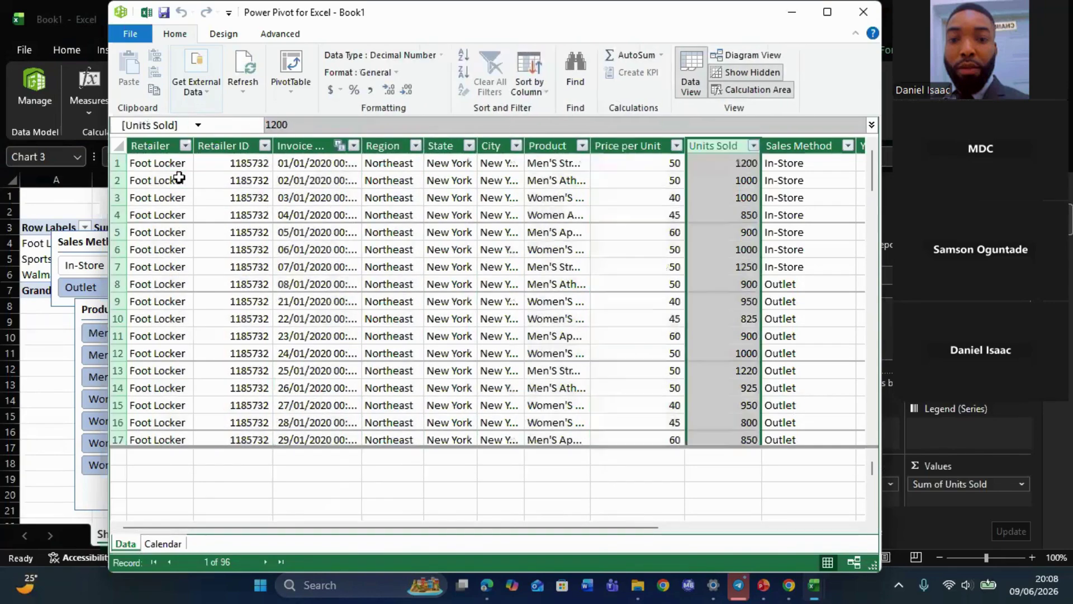
key("Right")
key("Right")
key("Right")
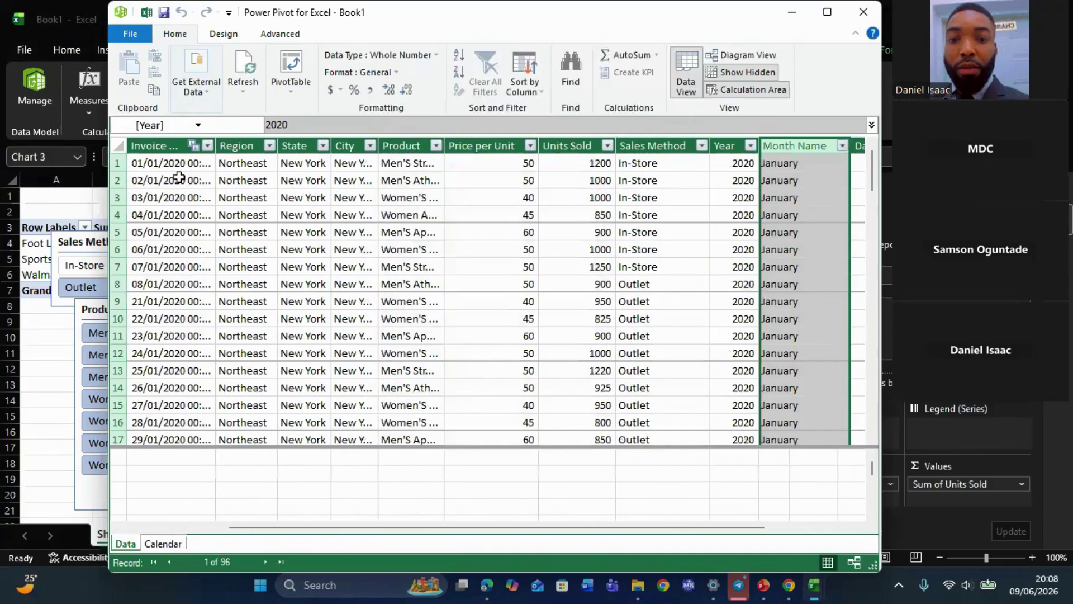
key("Right")
key("Left")
key("Right")
key("Left")
key("Left")
key("Left")
key("Left")
key("Left")
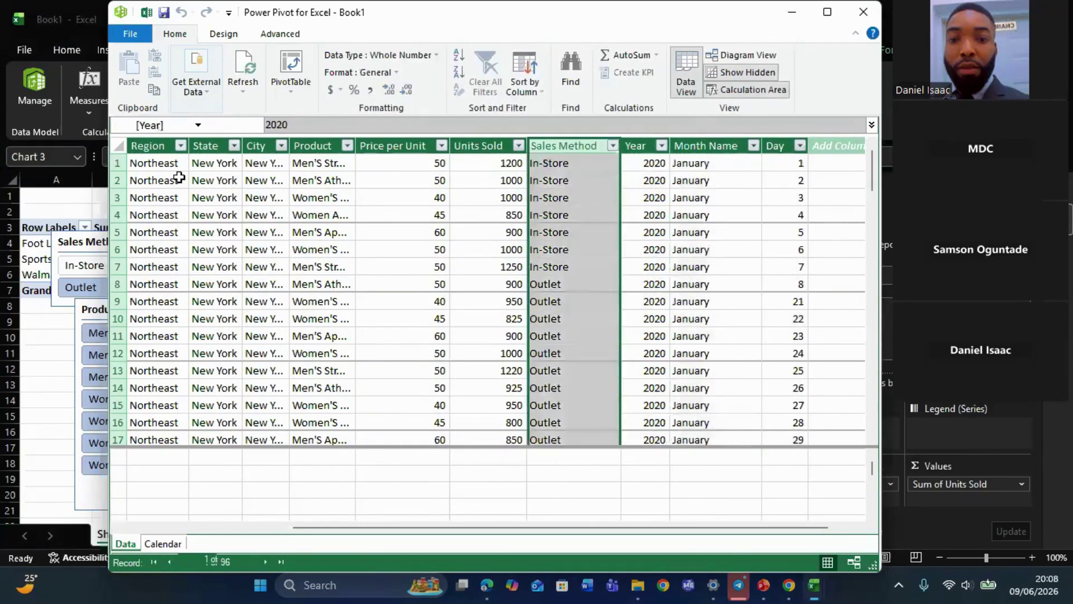
key("Right")
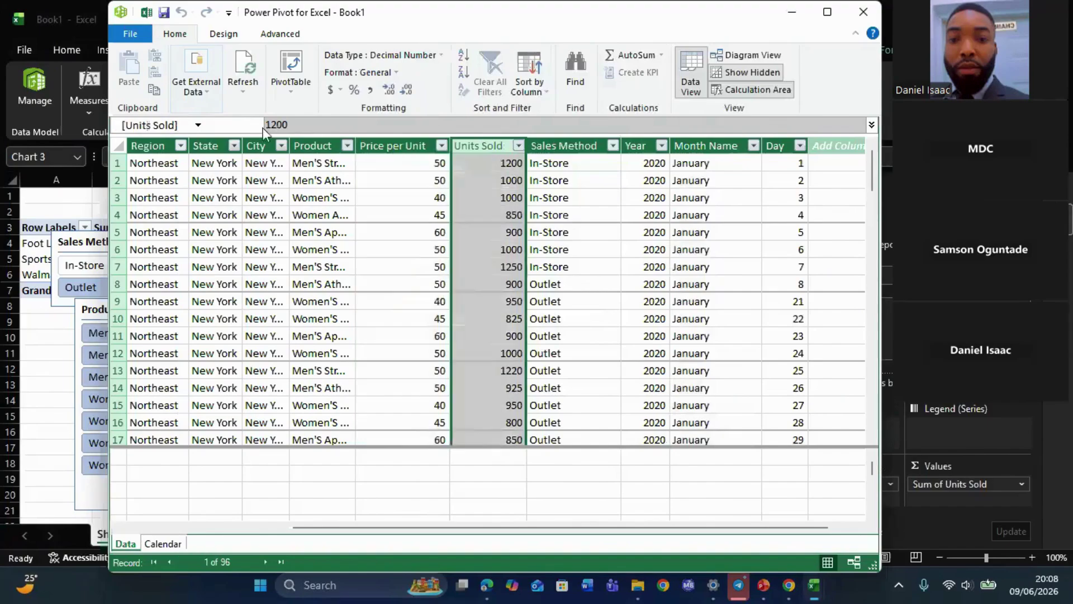
- Add a new column named Total Sale after the Day column of the Data table
left_click(841, 145)
type("Total s")
key("BackSpace")
type("Sale")
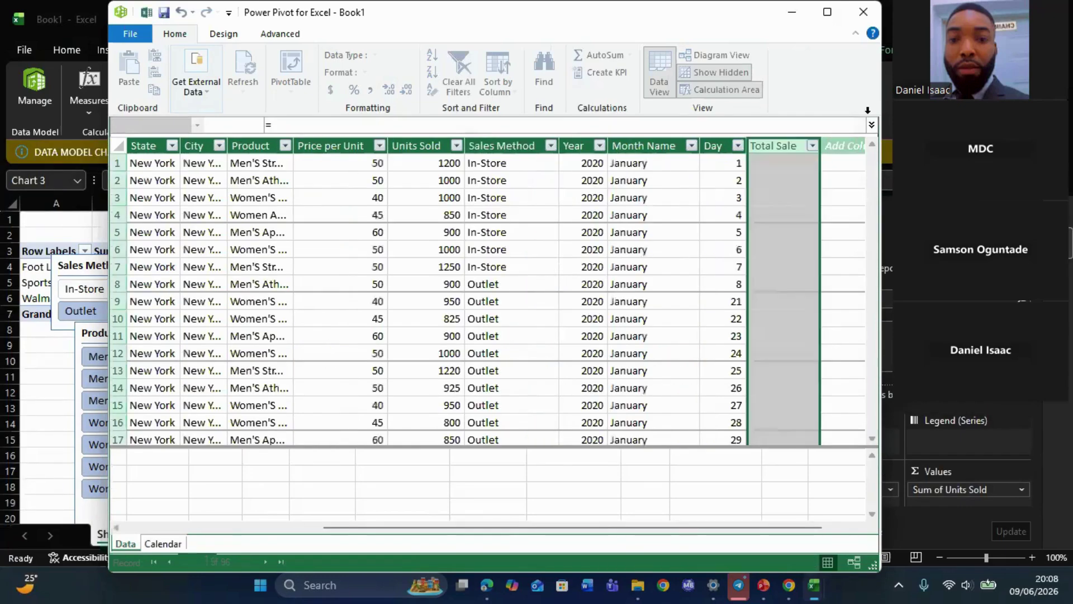
- Calculate the Total Sale column with the formula =Data[Price per Unit]*Data[Units Sold]
left_click(288, 125)
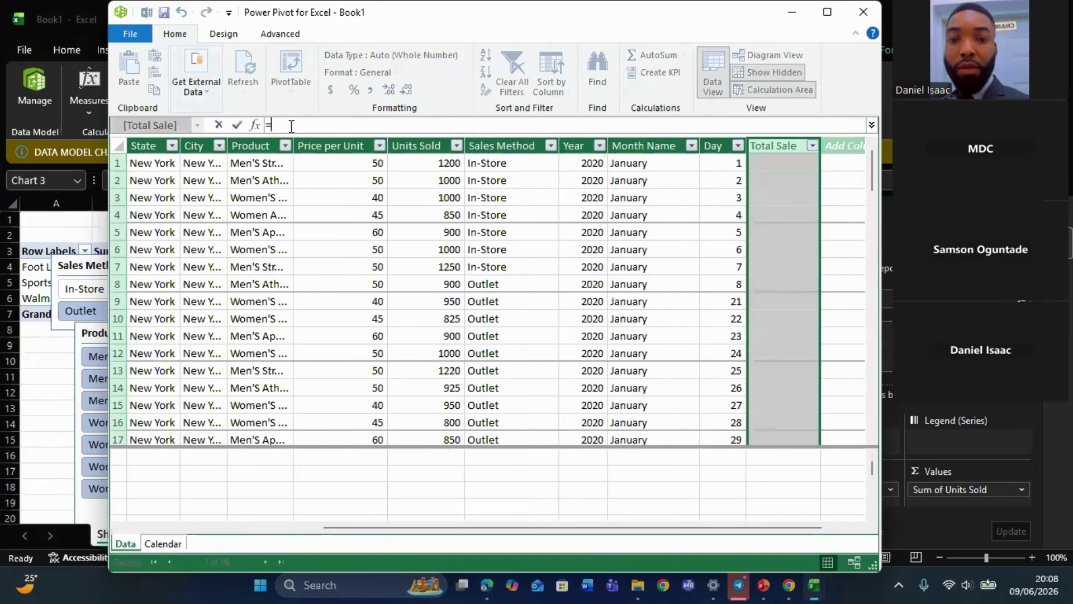
type("=p")
key("Tab")
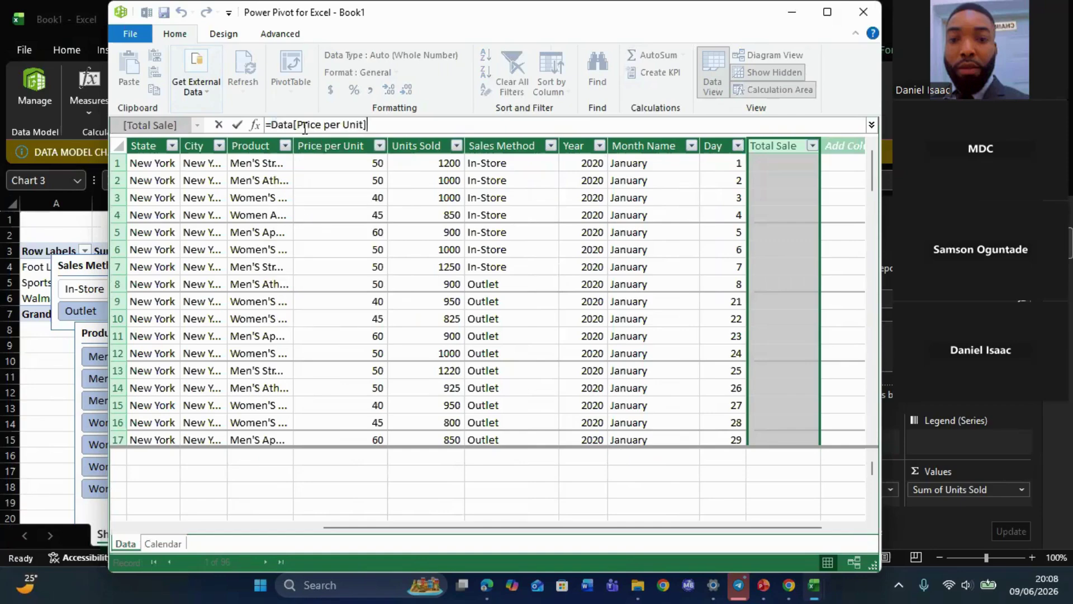
type("*")
type("un")
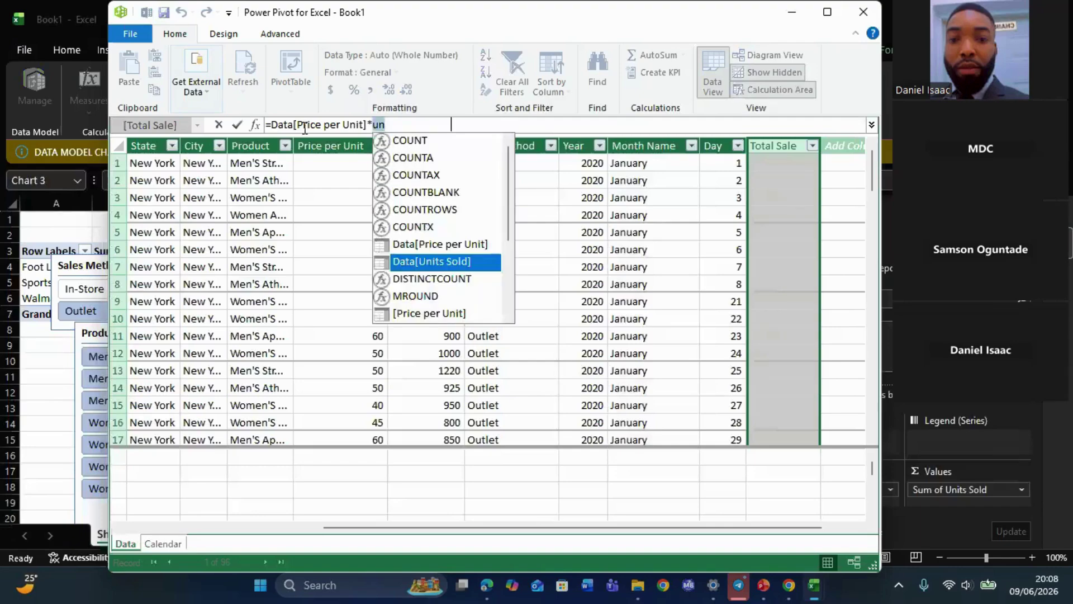
key("Tab")
key("Return")
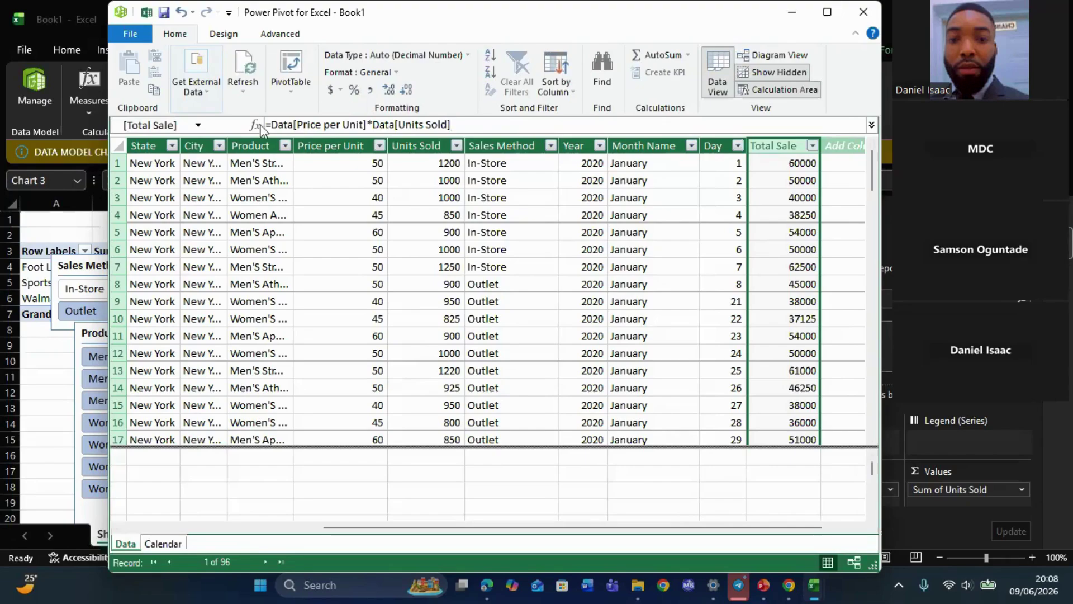
- Refresh the Data table in the Data Model and return from Power Pivot to the worksheet
left_click(238, 73)
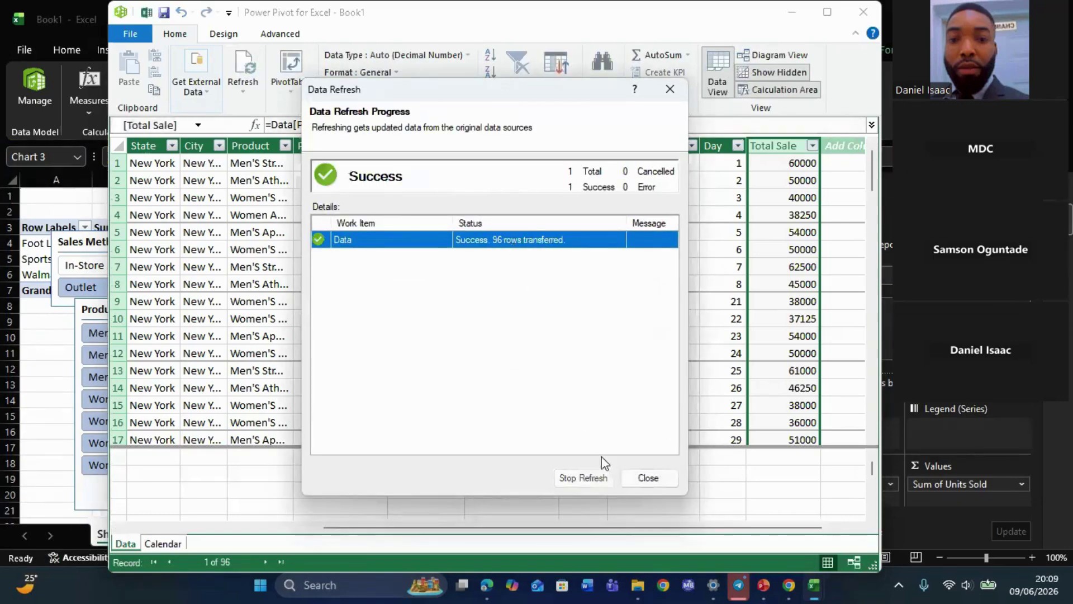
left_click(646, 481)
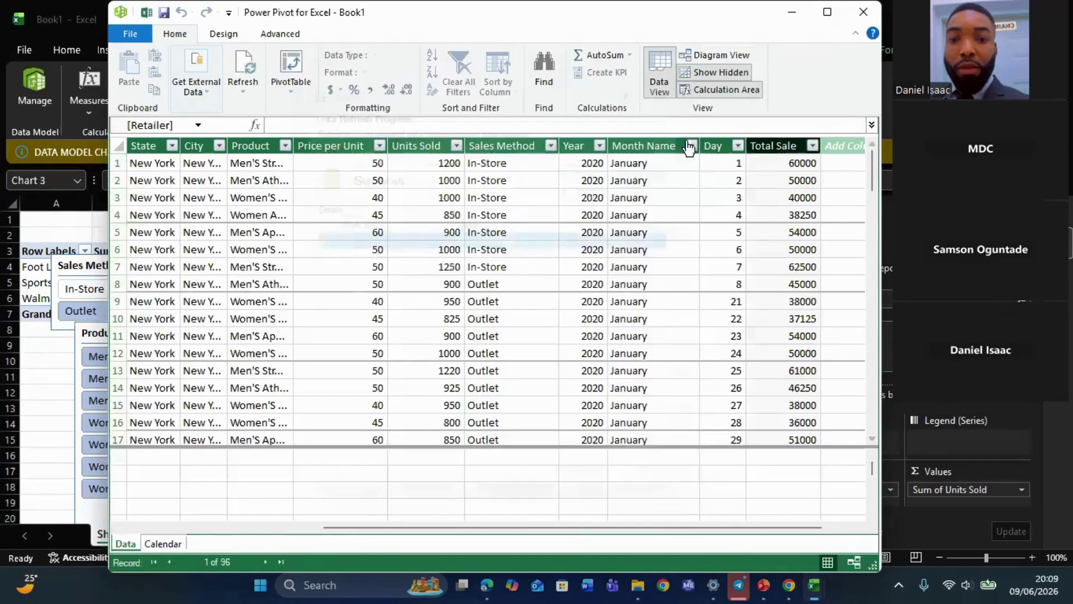
left_click(864, 15)
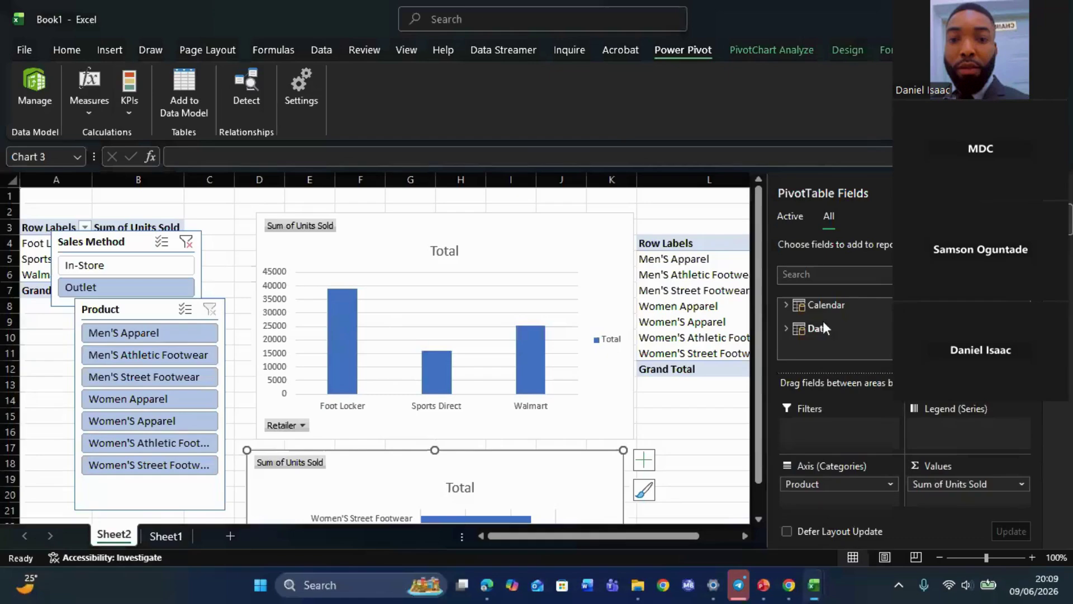
- Search the PivotTable fields for "To" to find the Total Sale field in the Data table
left_click(790, 329)
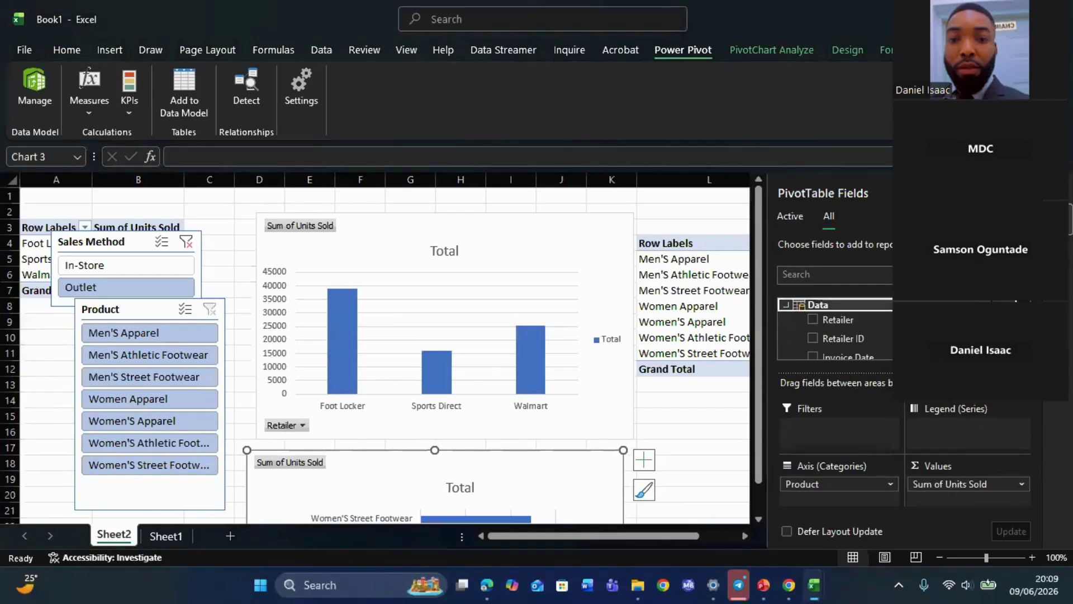
left_click(835, 274)
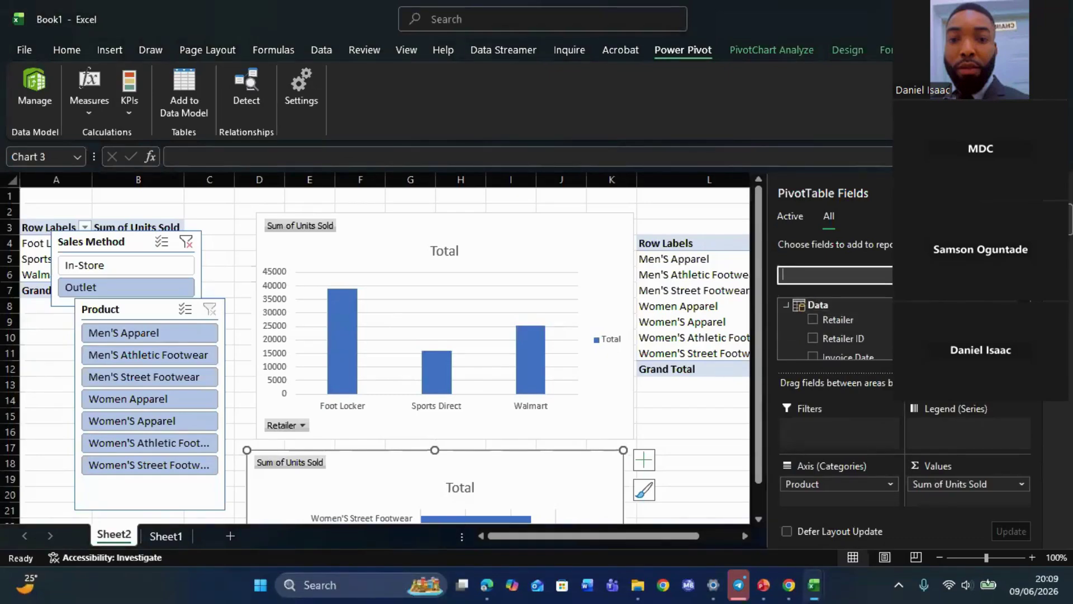
type("To")
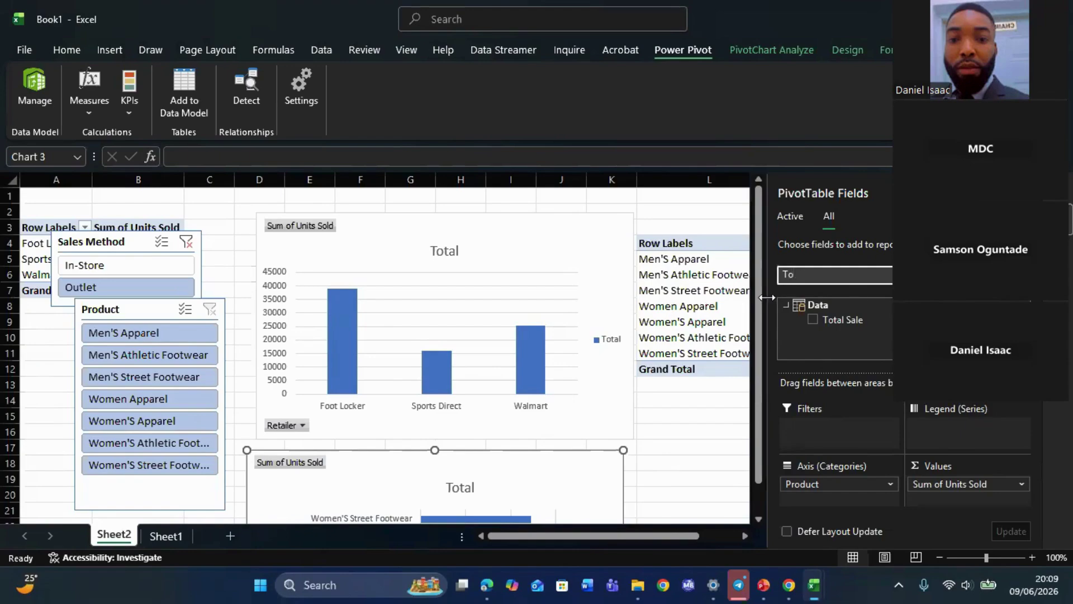
left_click(732, 290)
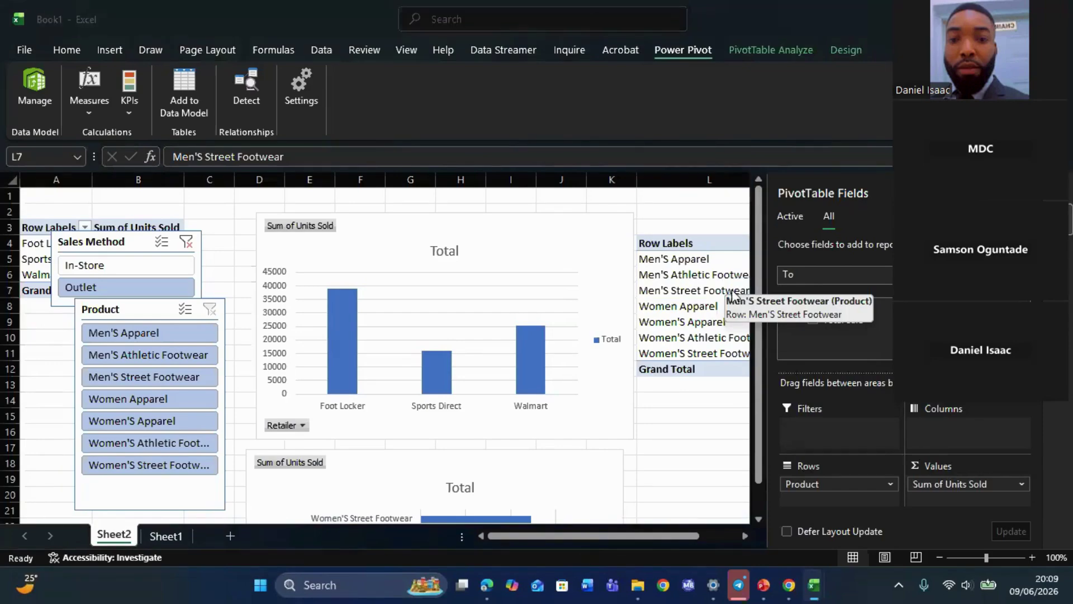
key("alt+Tab")
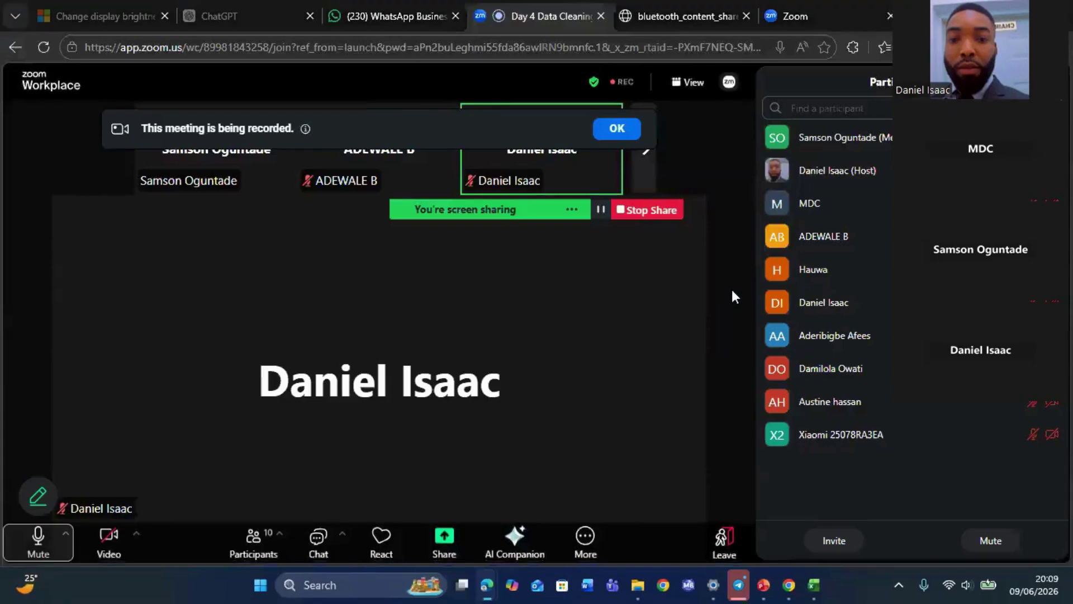
key("alt+Tab")
left_click(699, 299)
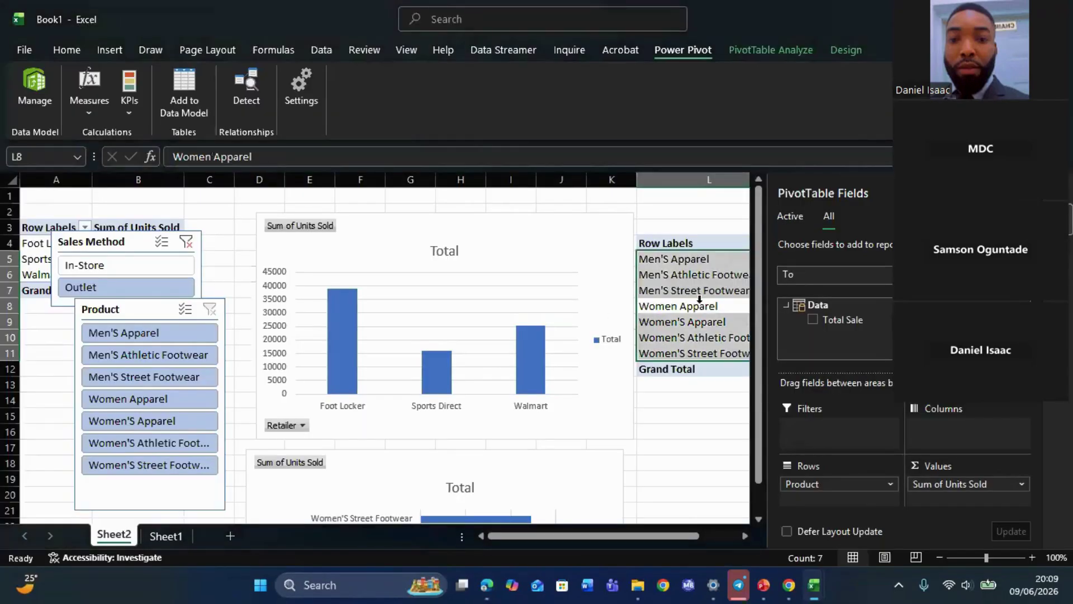
left_click(665, 265)
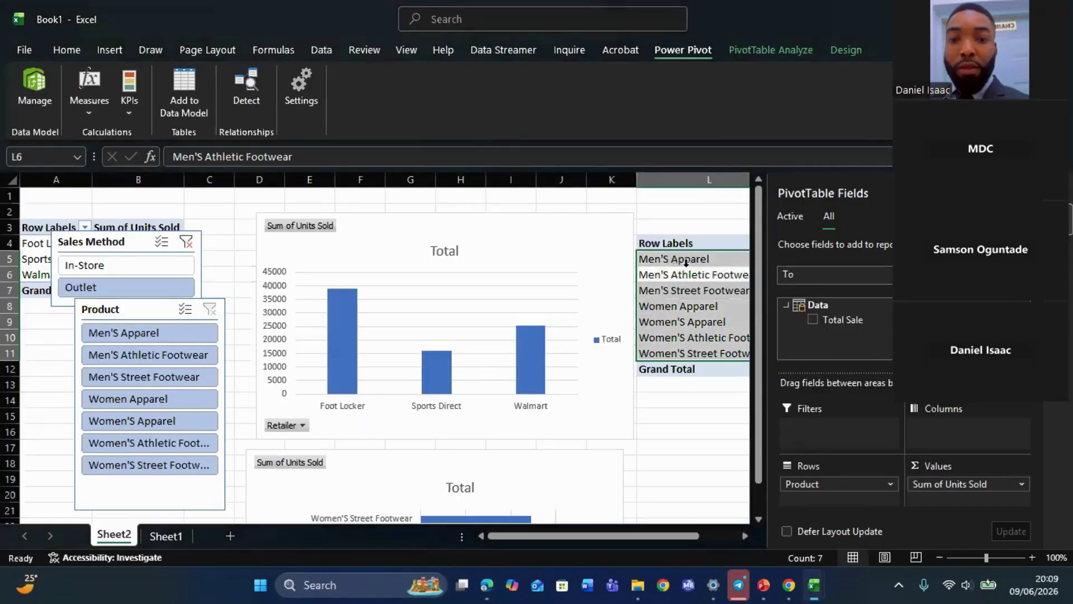
left_click(684, 260)
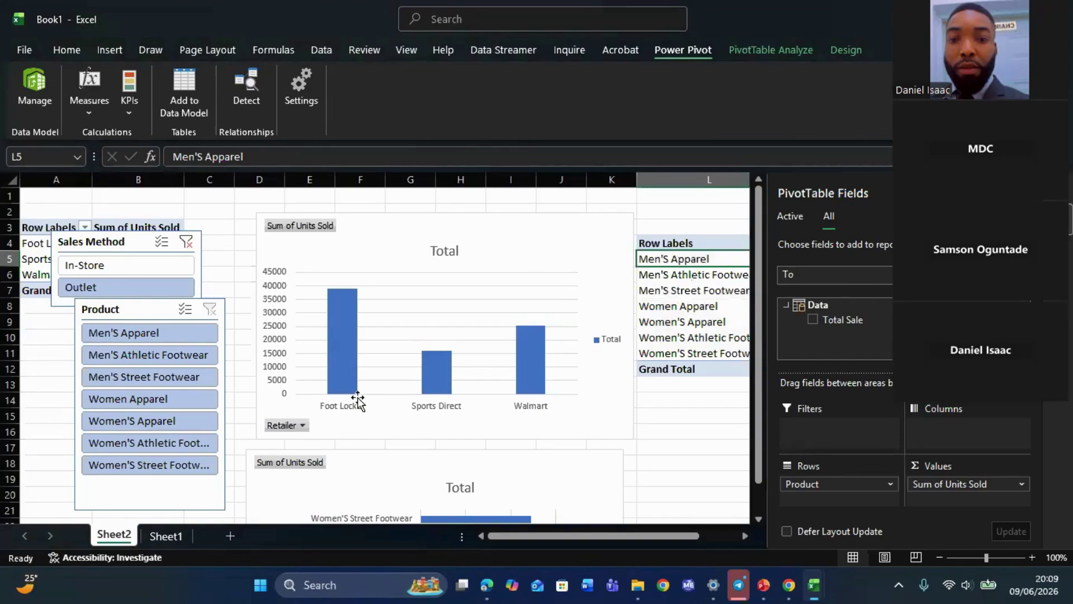
mouse_move(531, 346)
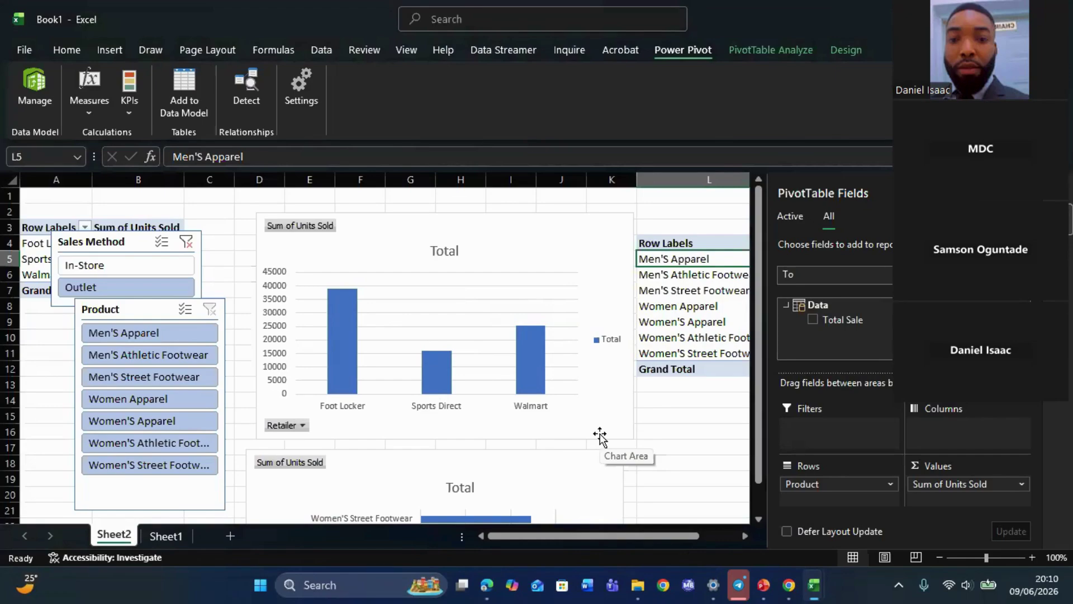
- Switch to the Zoom meeting and mute the microphone
key("alt+Tab")
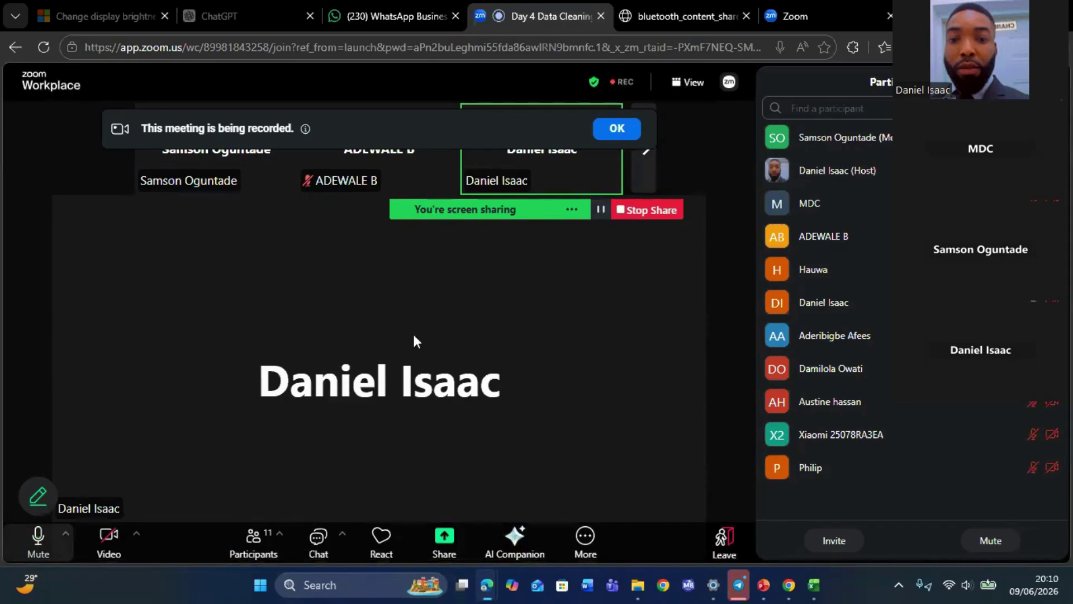
left_click(30, 542)
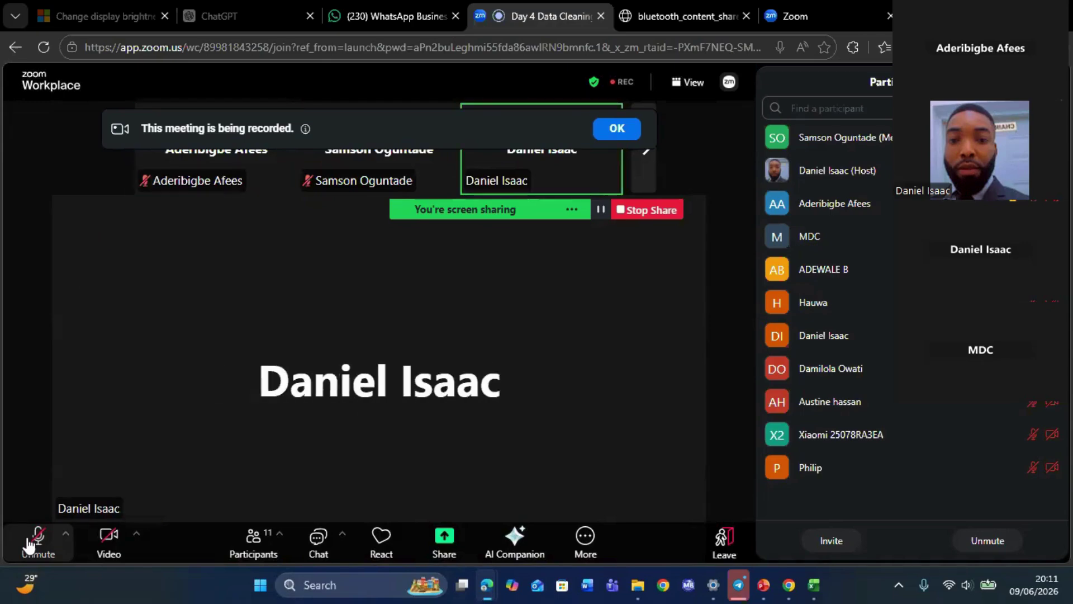
left_click(35, 541)
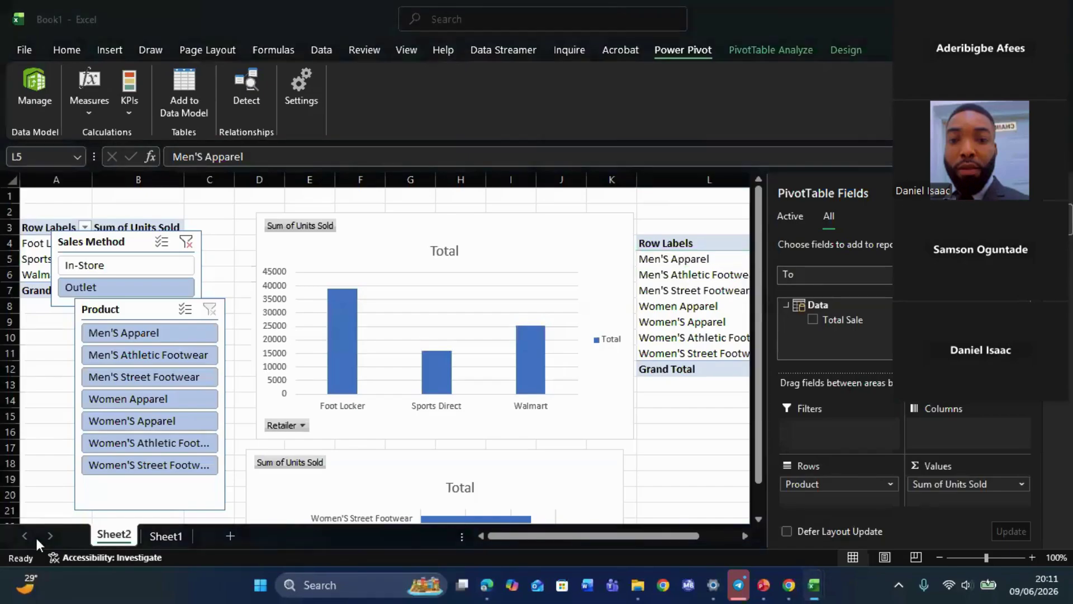
left_click(37, 541)
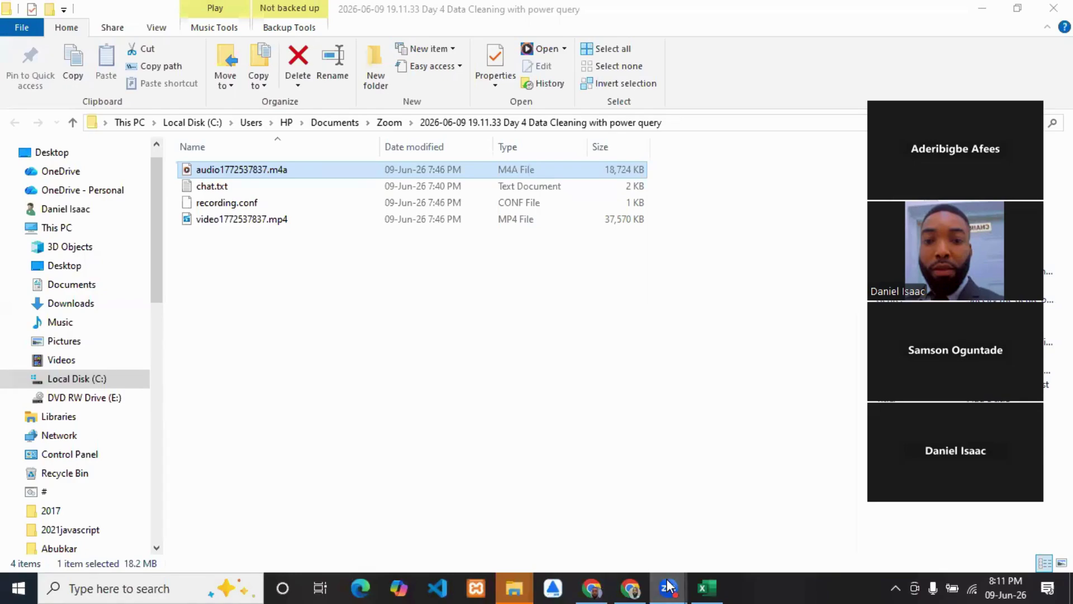
- Switch to Excel and bring up a new blank workbook
left_click(707, 587)
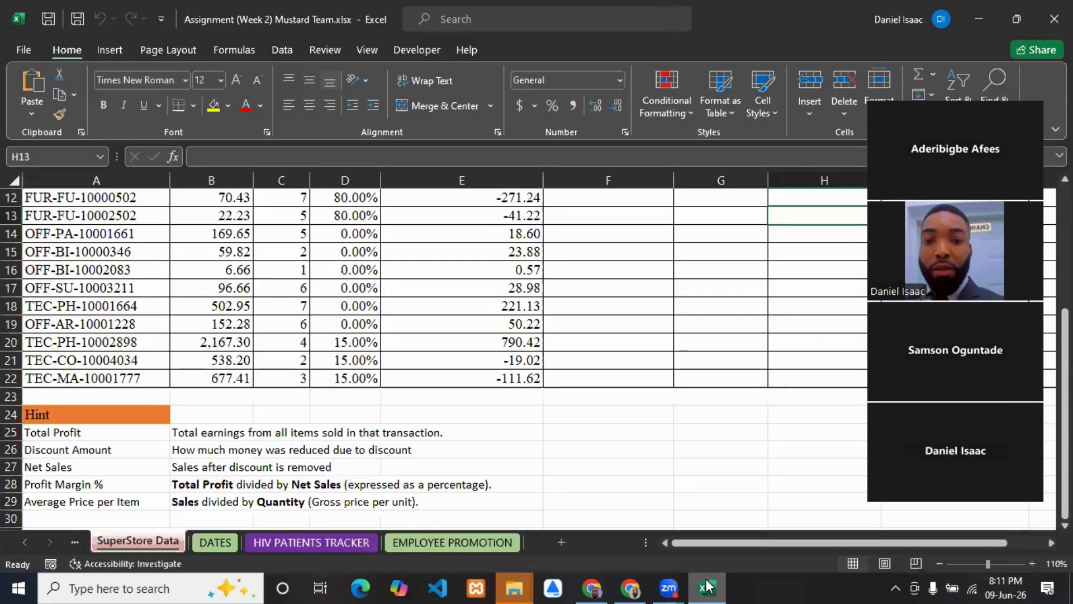
scroll(389, 370, "down", 1)
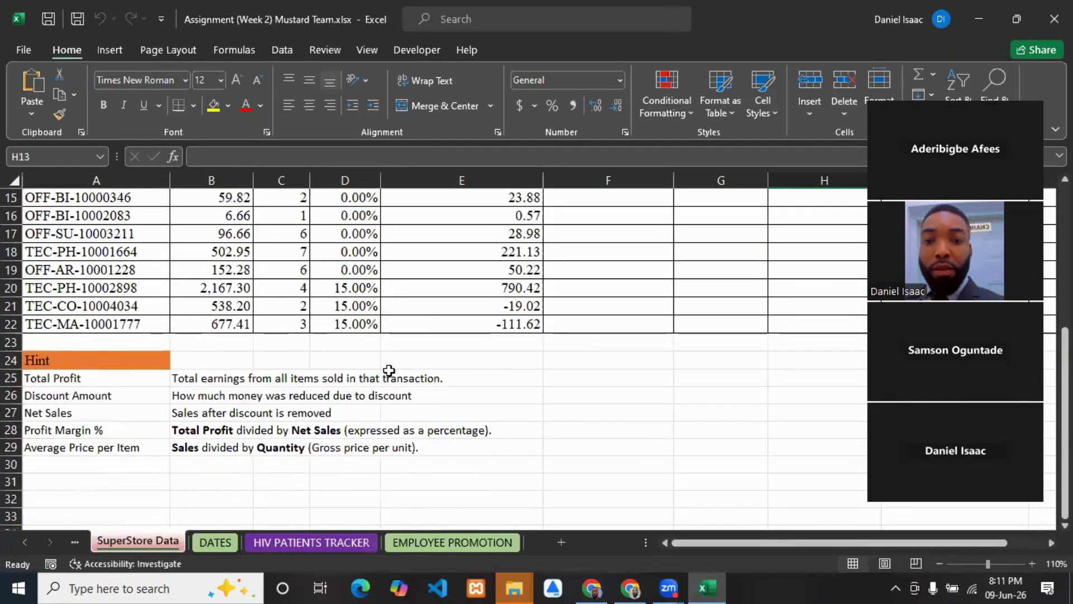
scroll(389, 371, "up", 3)
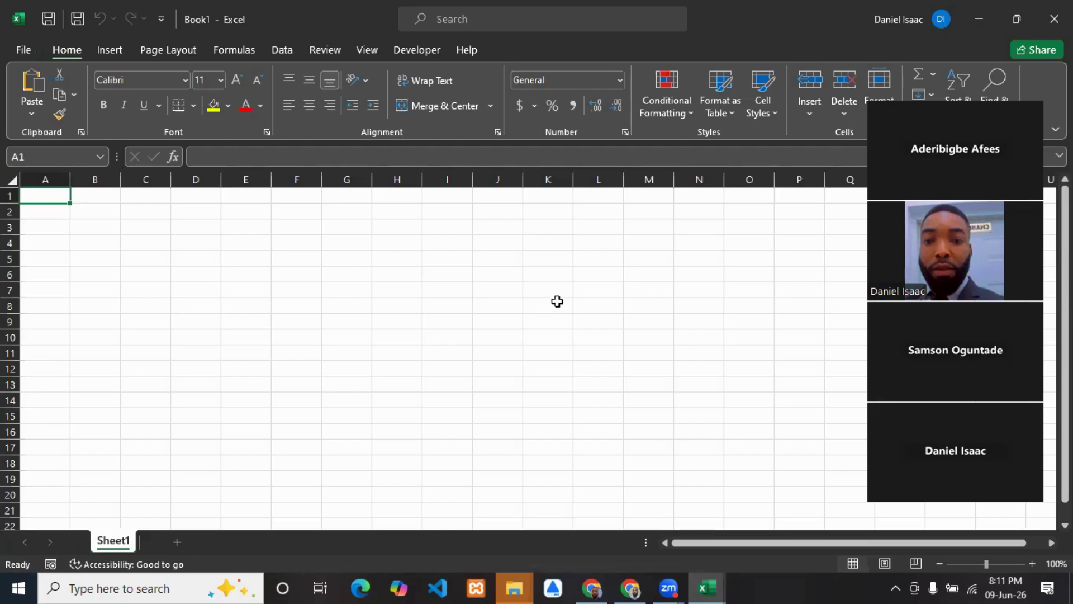
- Import opay_transactions.csv from the Downloads folder as a Text/CSV source and open it in the Power Query Editor for transformation
left_click(282, 52)
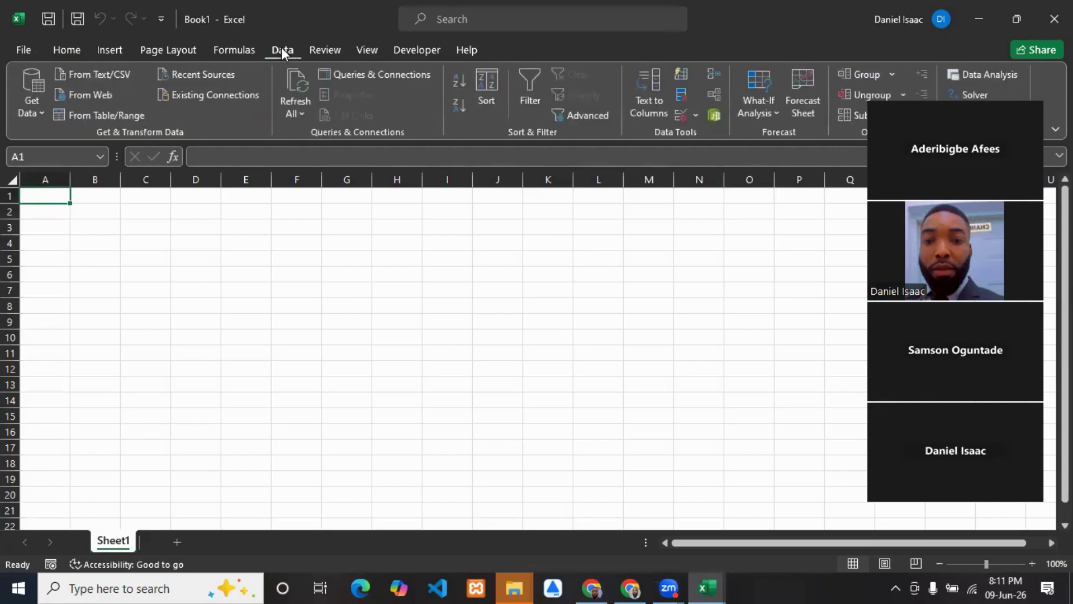
left_click(38, 112)
mouse_move(106, 145)
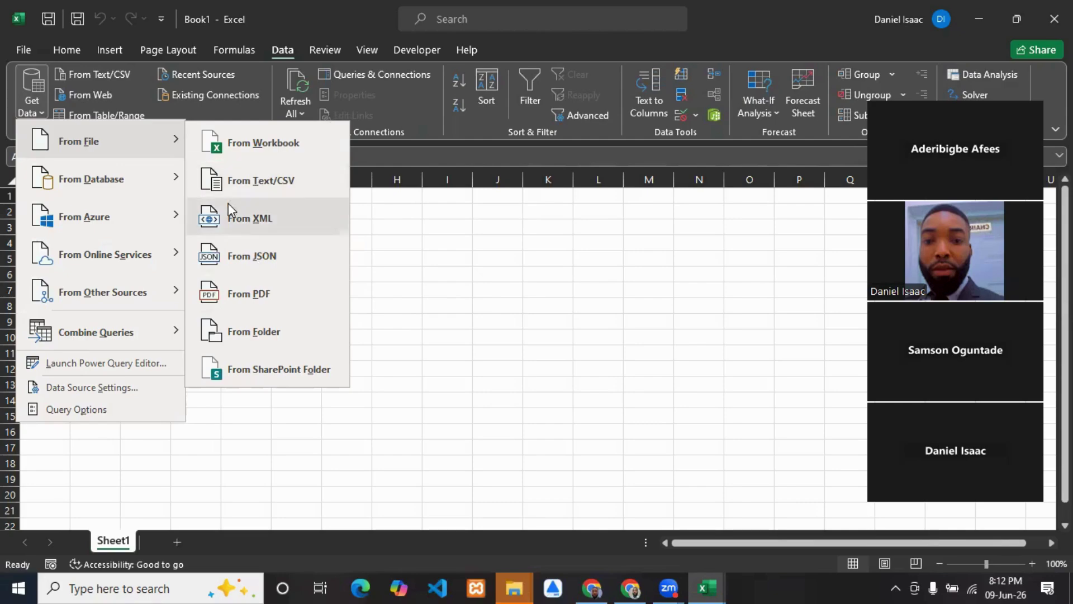
left_click(246, 183)
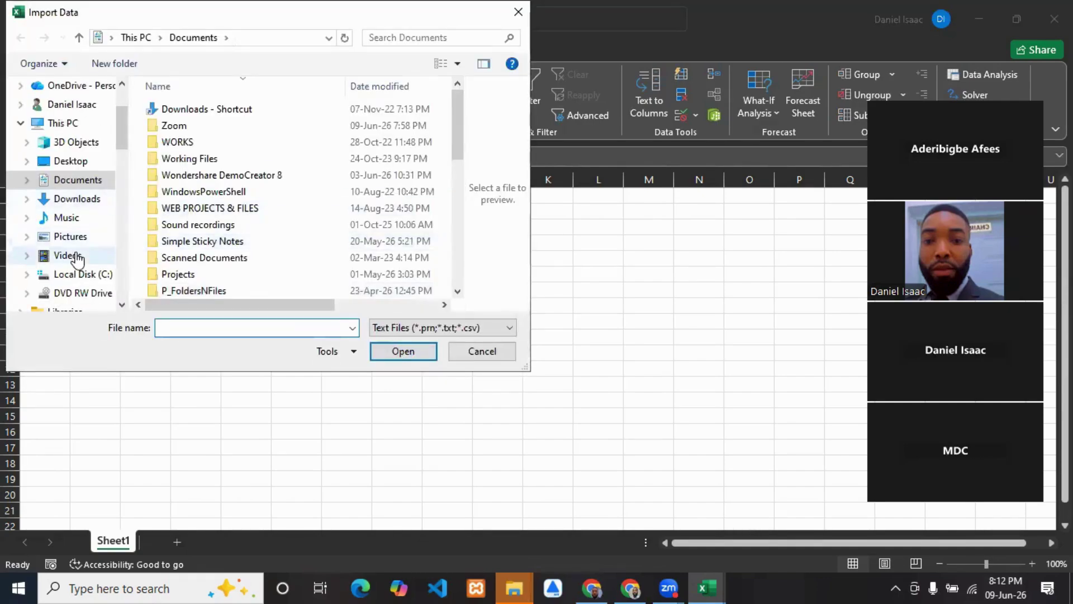
left_click(75, 200)
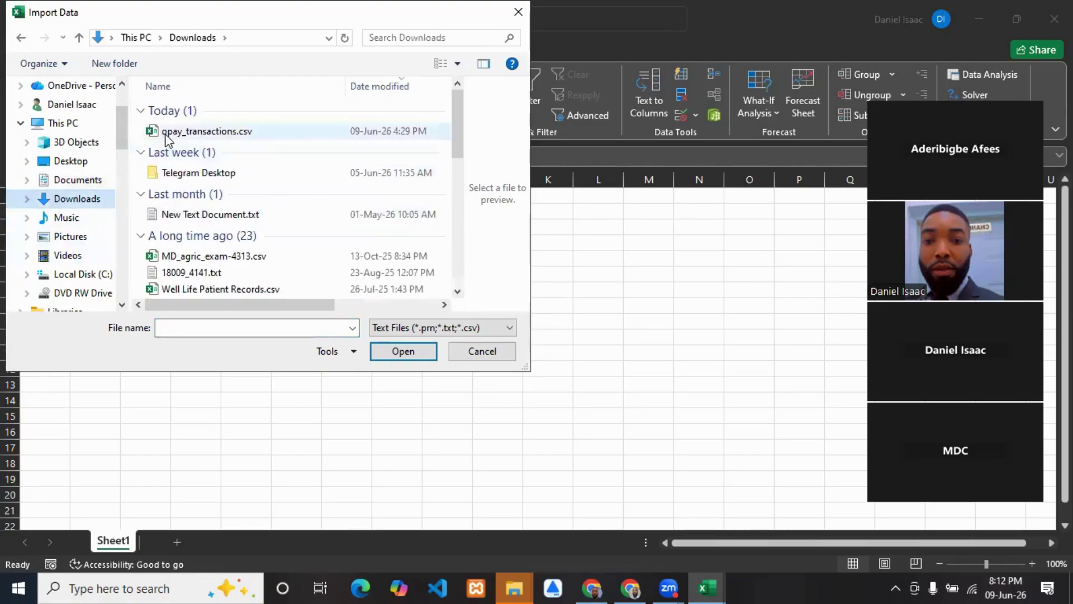
left_click(168, 131)
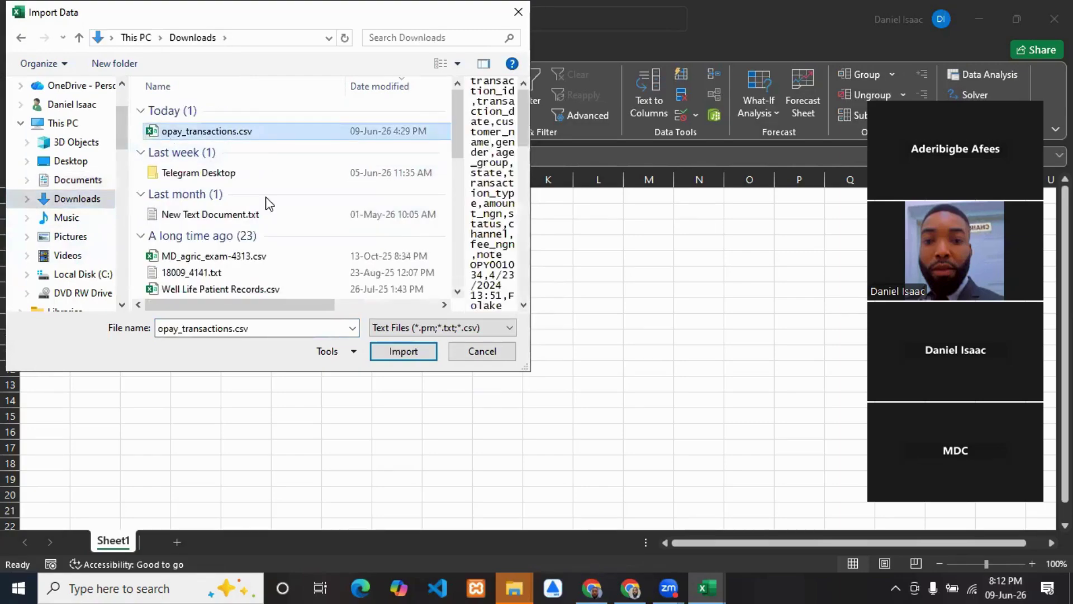
left_click(401, 352)
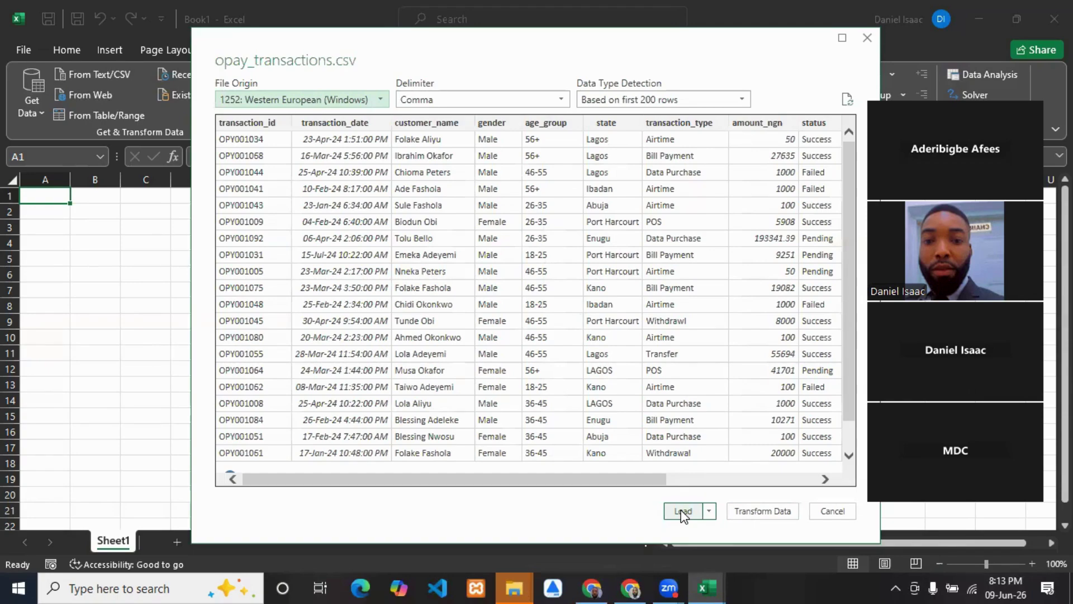
left_click(746, 510)
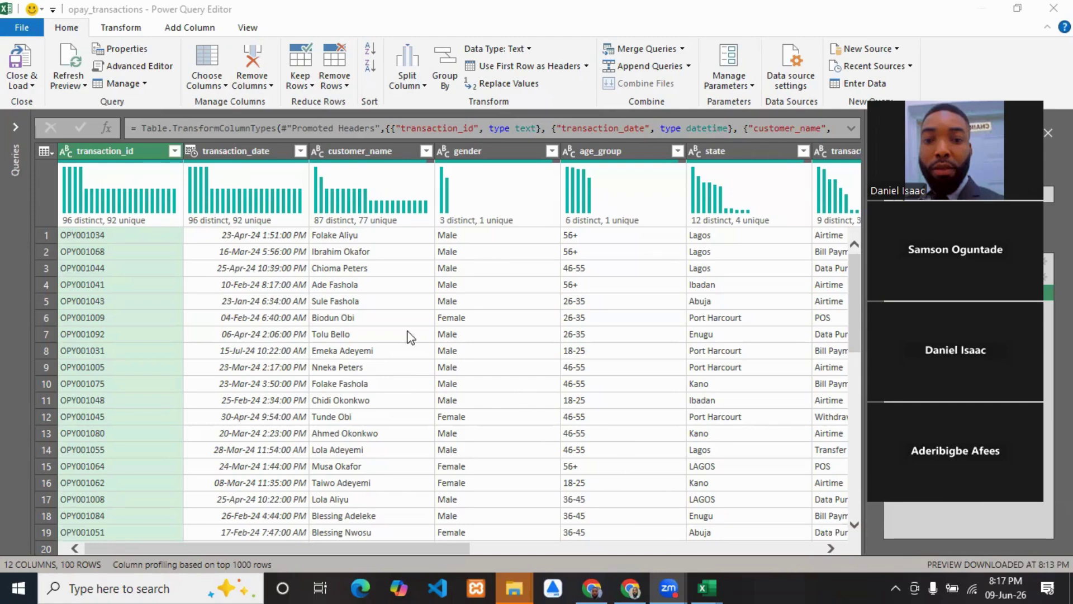
- Examine the first rows of the opay_transactions query, checking the transaction_date and customer_name columns
left_click(338, 371)
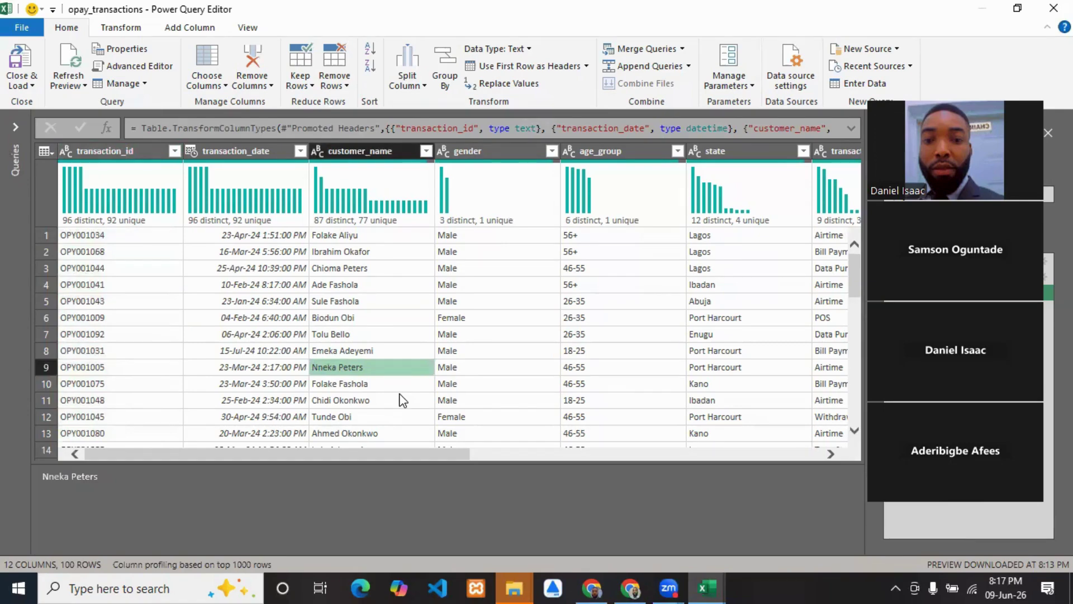
left_click(252, 318)
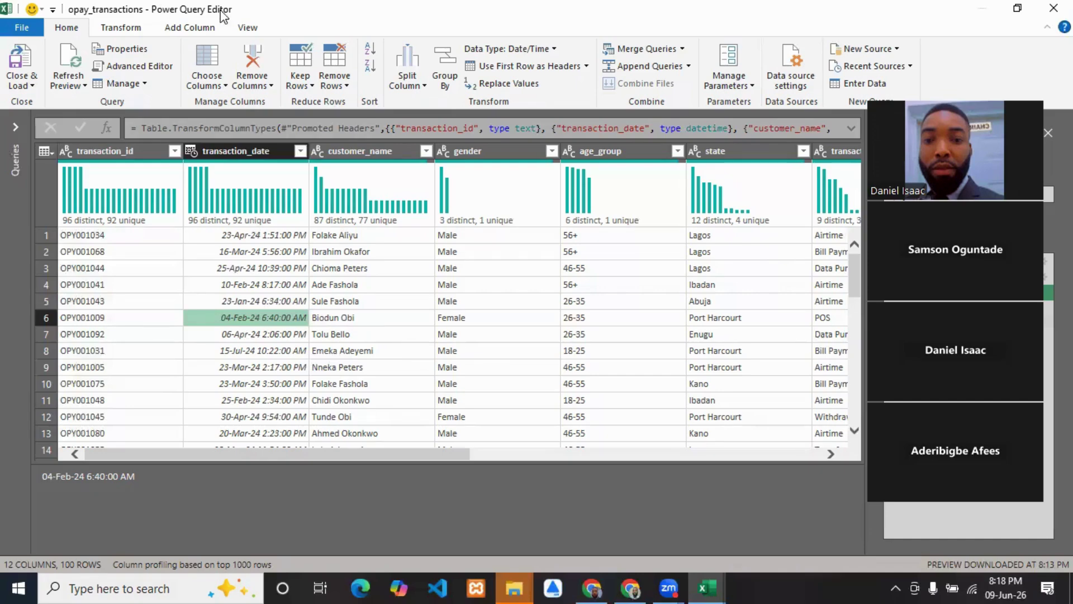
mouse_move(262, 195)
left_click(358, 369)
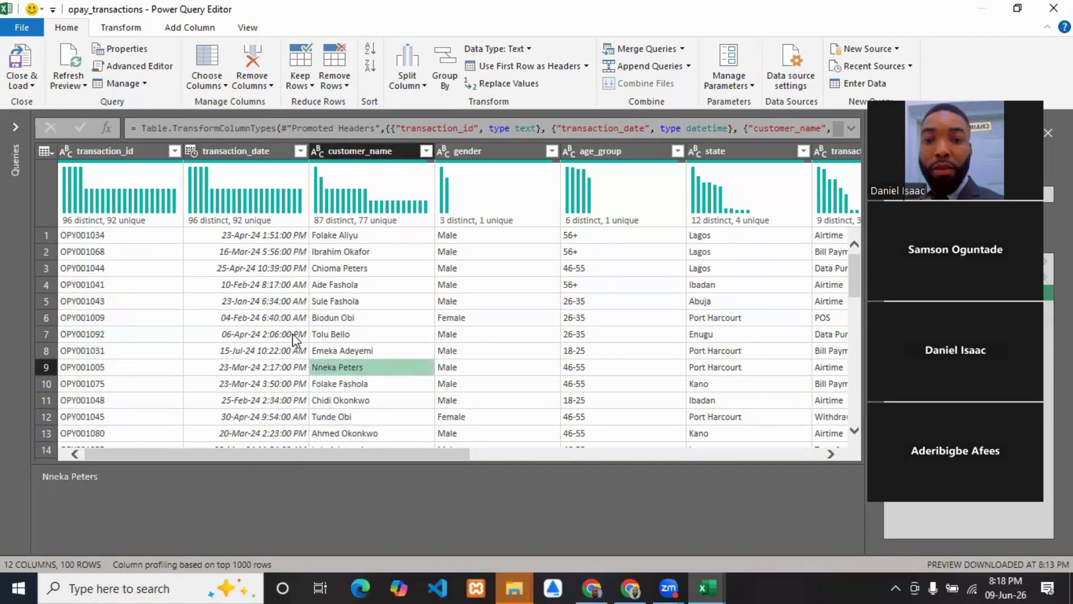
scroll(292, 333, "down", 2)
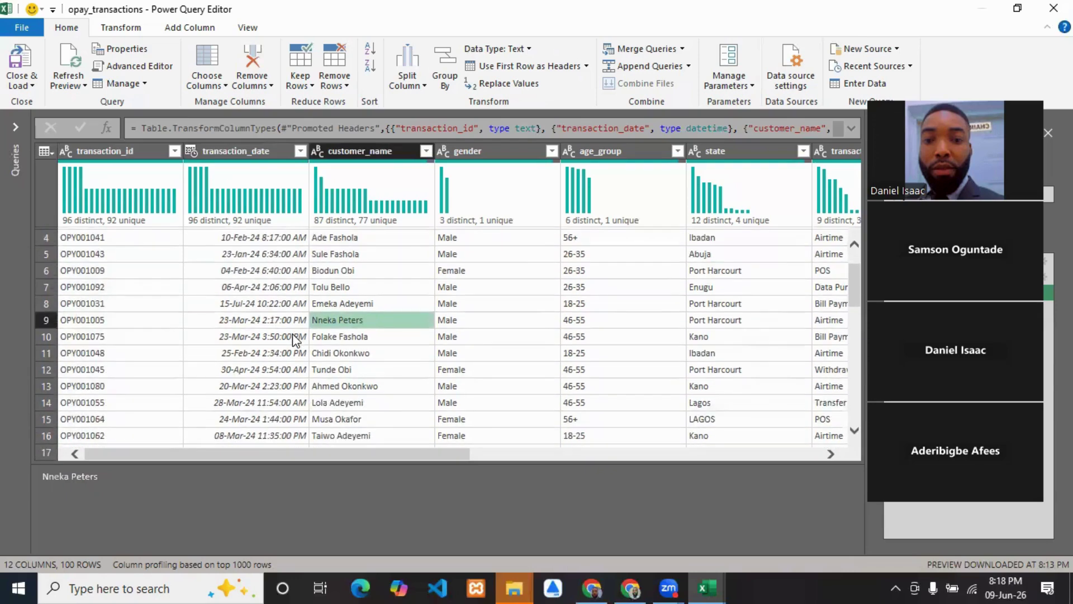
scroll(323, 363, "down", 3)
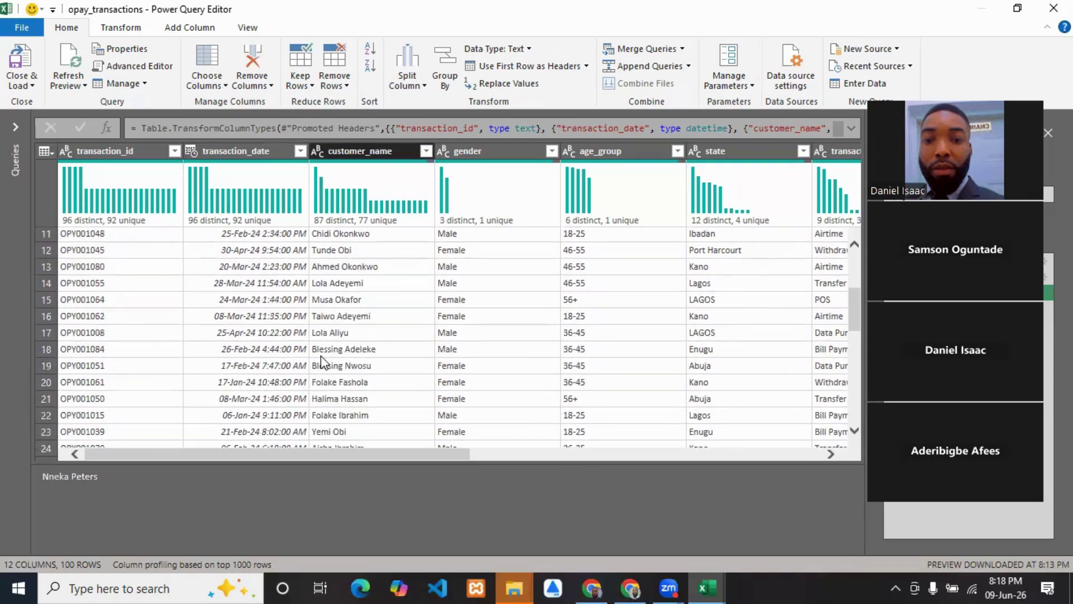
scroll(321, 359, "up", 5)
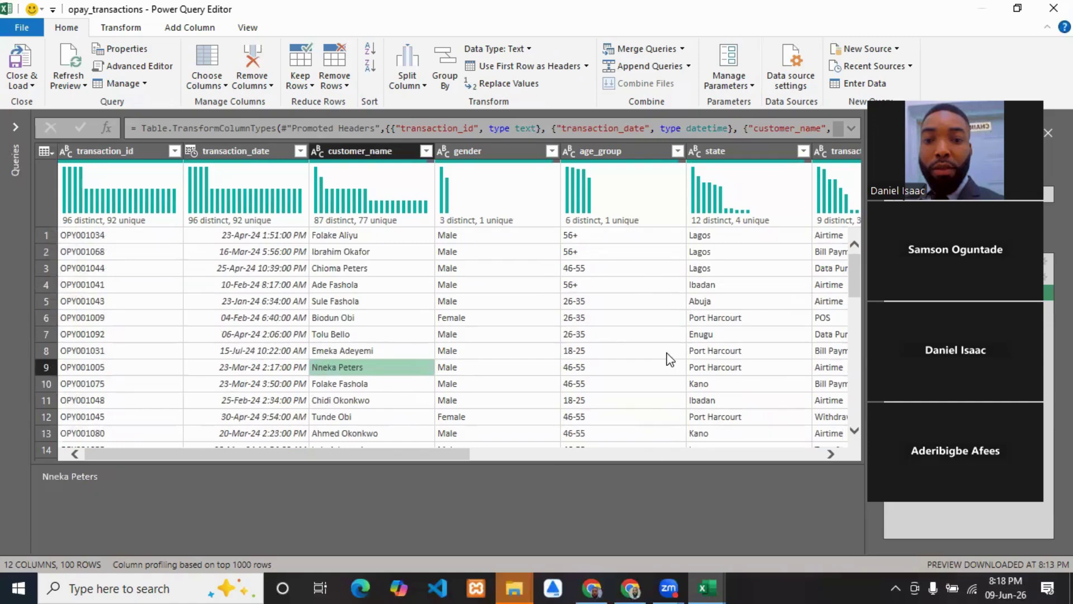
left_click(669, 588)
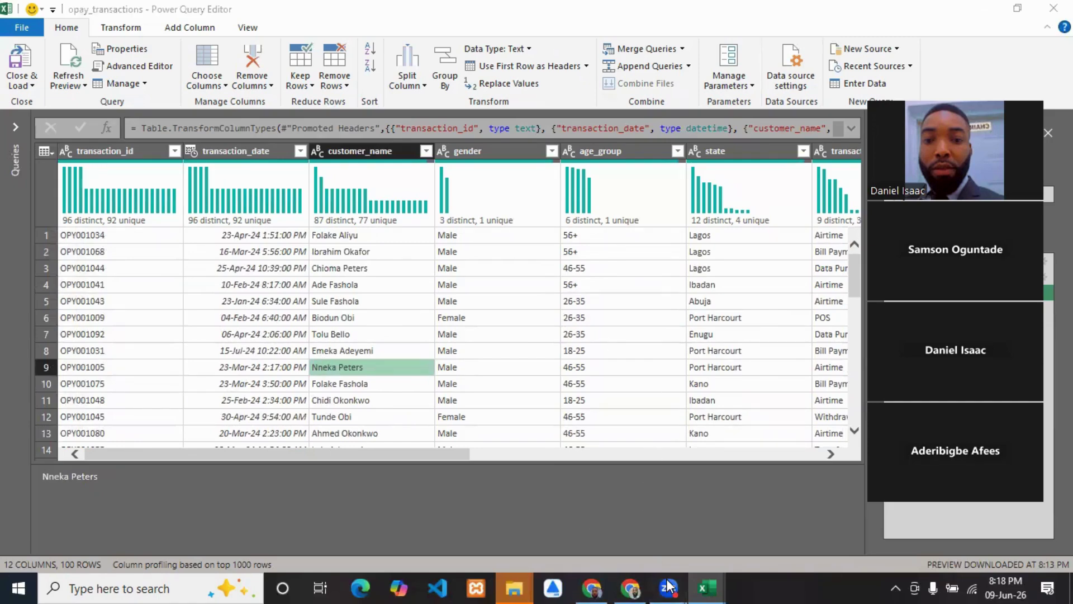
left_click(400, 319)
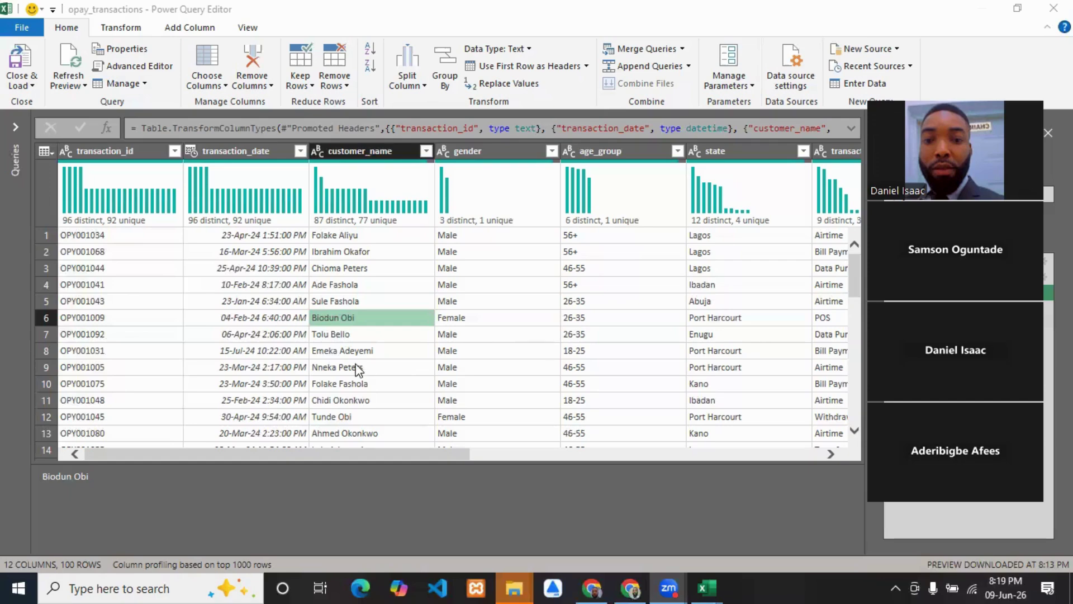
key("Left")
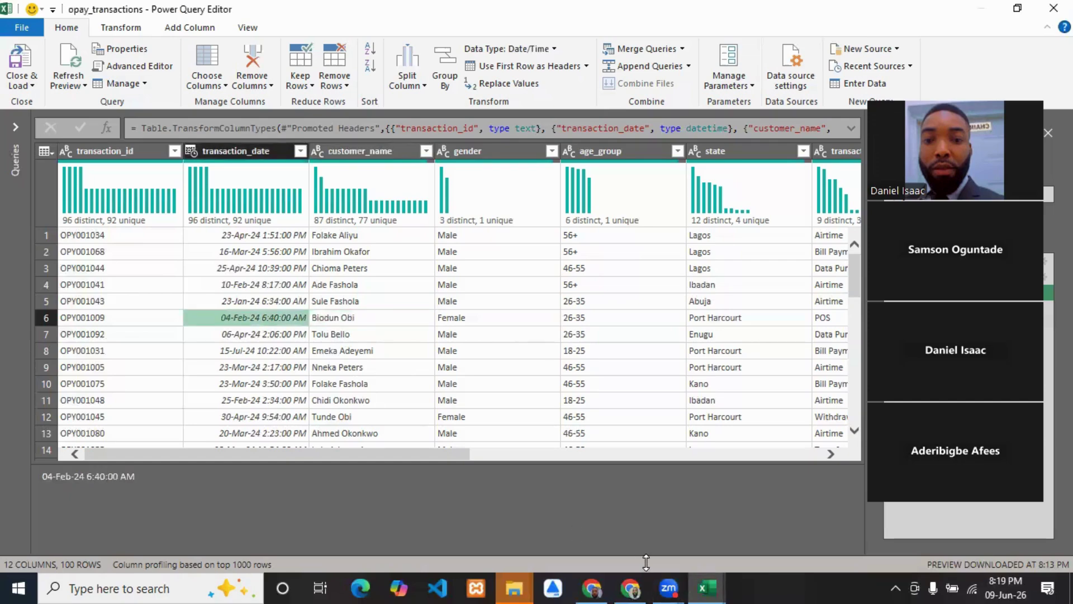
left_click(668, 588)
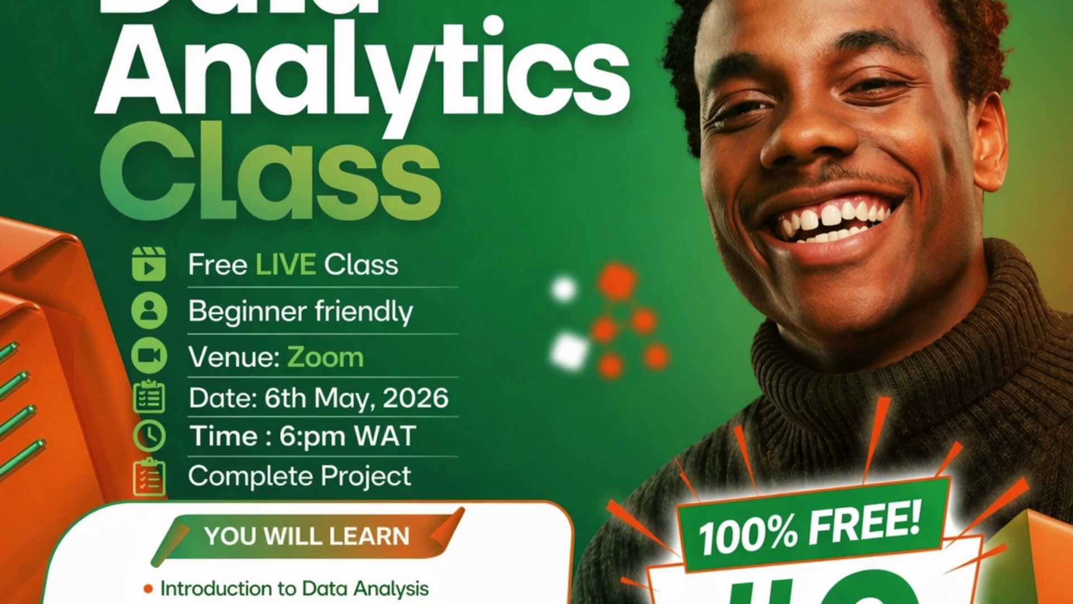